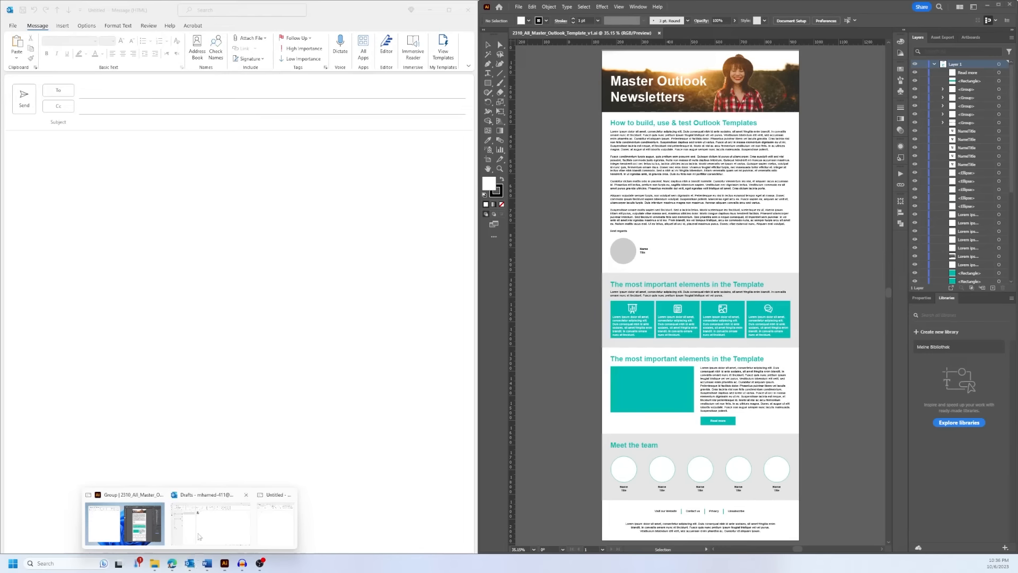
Bring up the main Outlook window at the Drafts folder and move it out of the way.
click(201, 525)
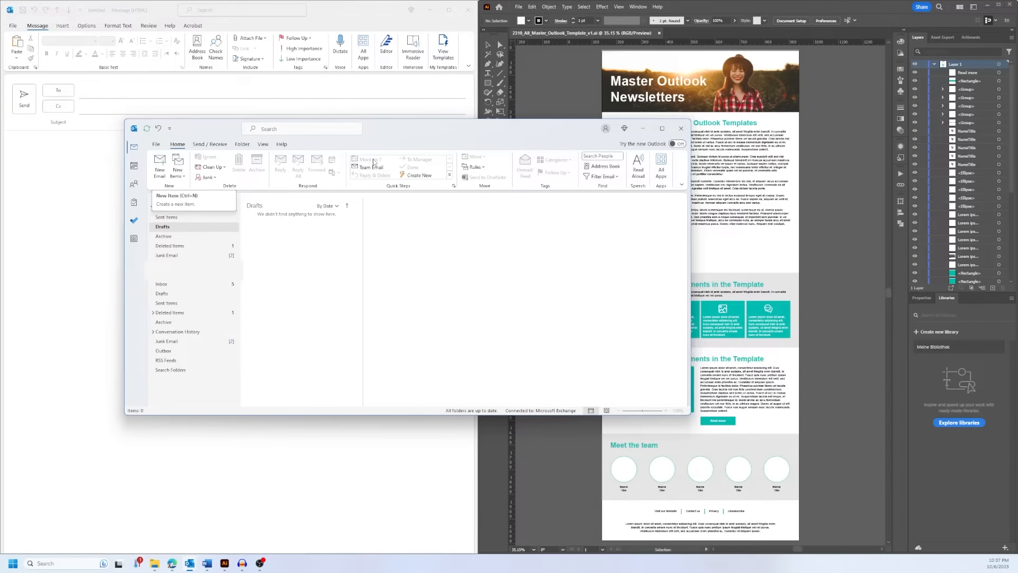
drag(403, 128, 0, 164)
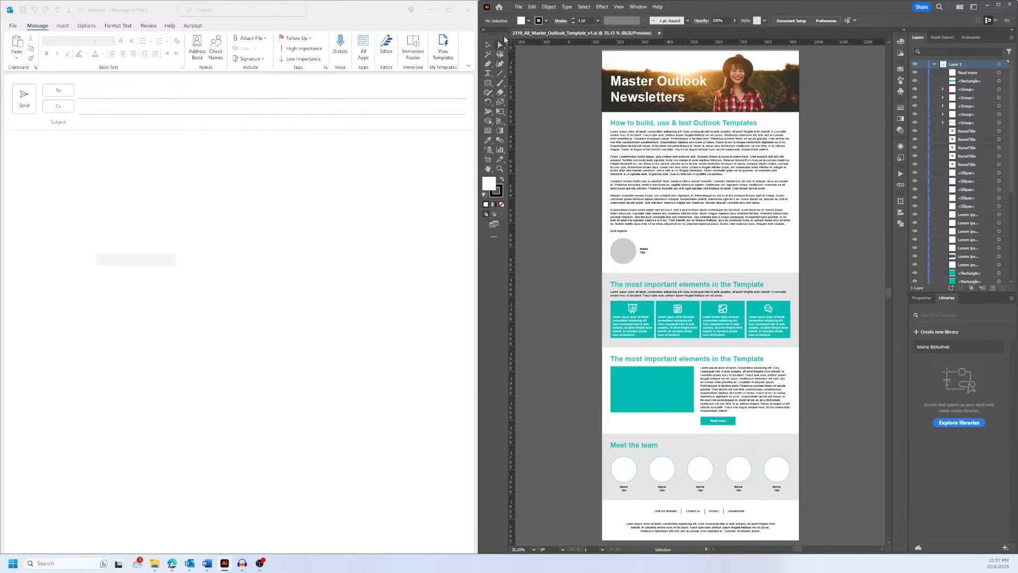
click(517, 7)
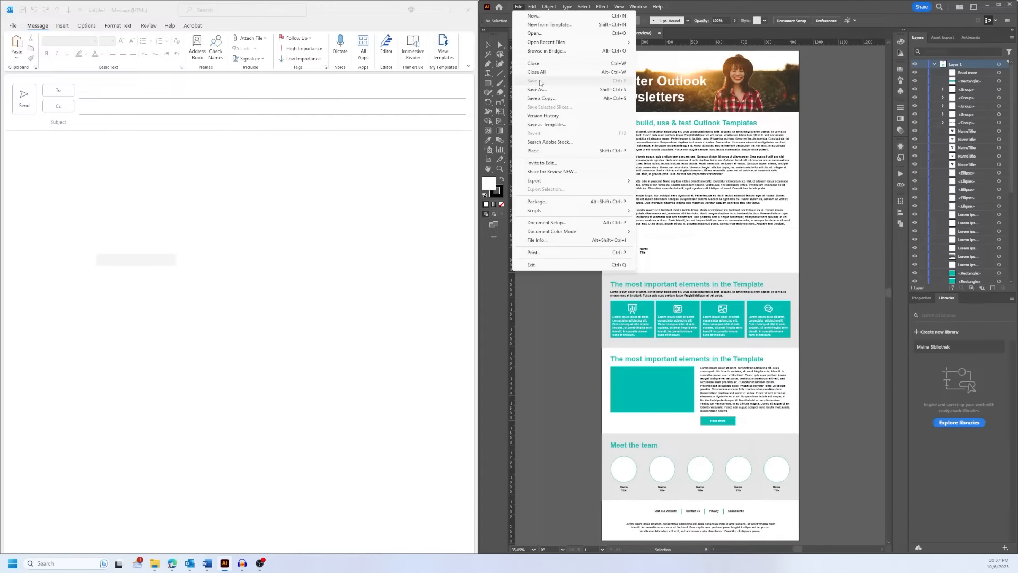
click(810, 94)
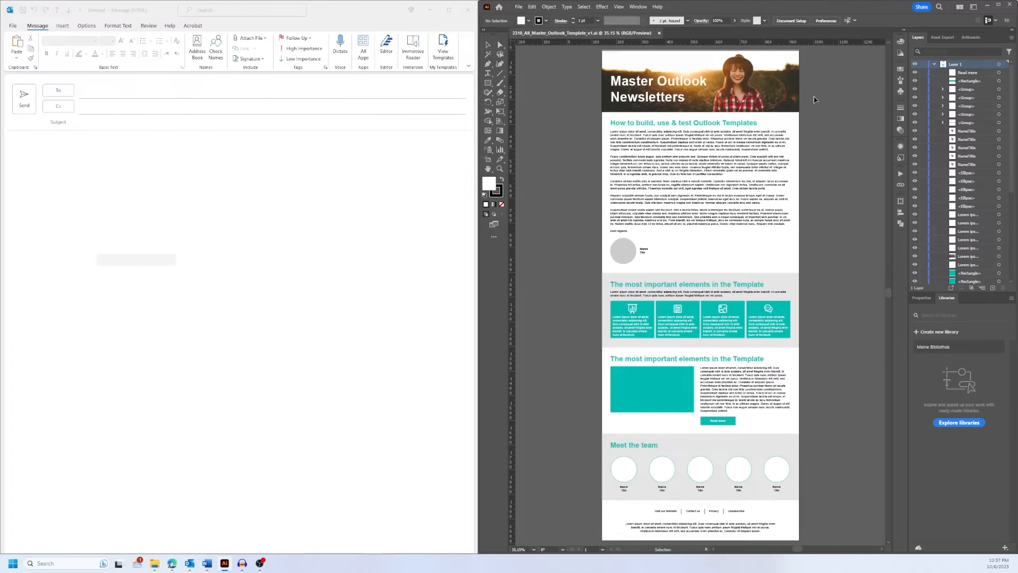
Save the untitled message as a draft and move the main mailbox window aside.
click(15, 31)
click(13, 27)
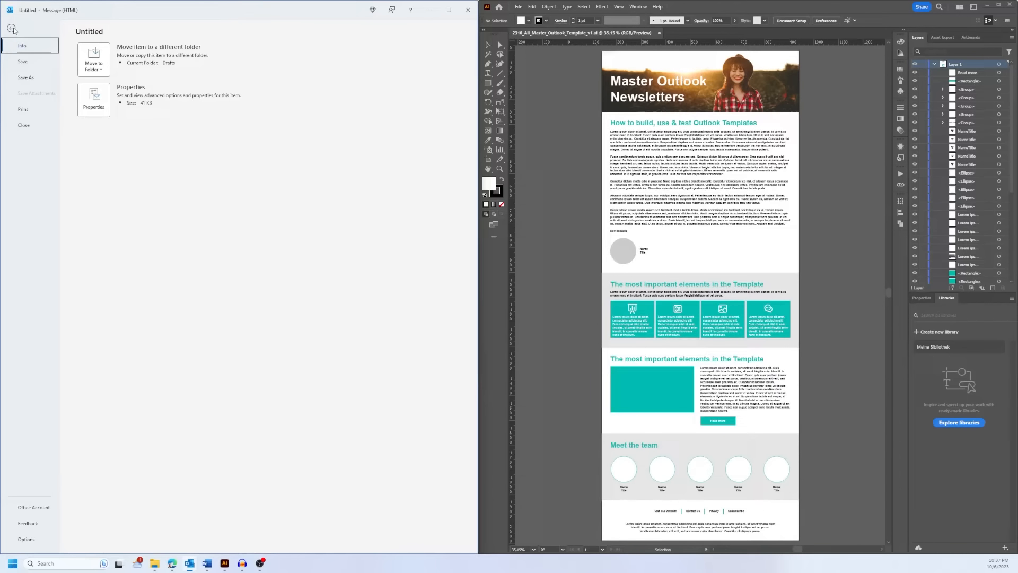
click(24, 64)
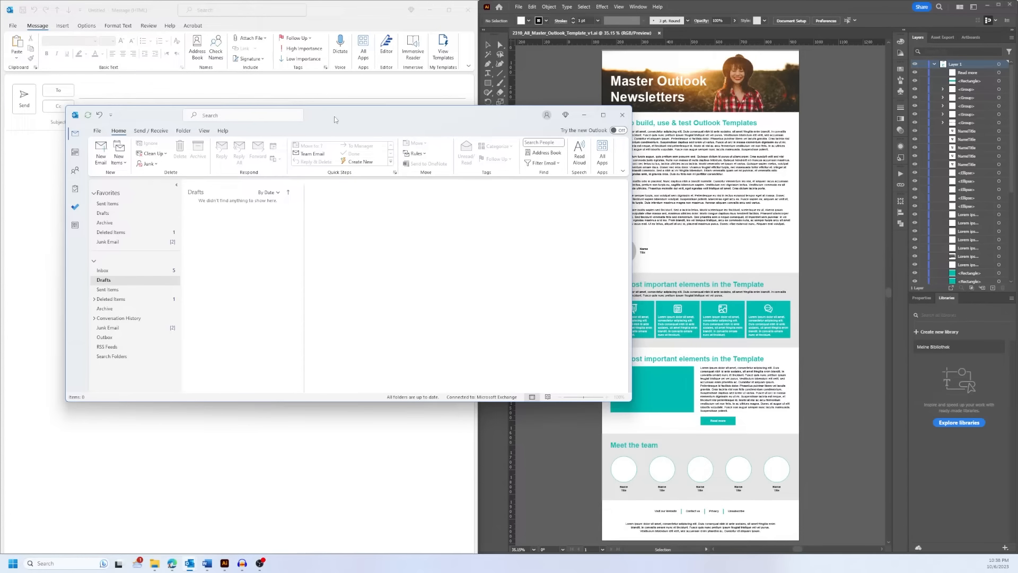
drag(335, 119, 0, 207)
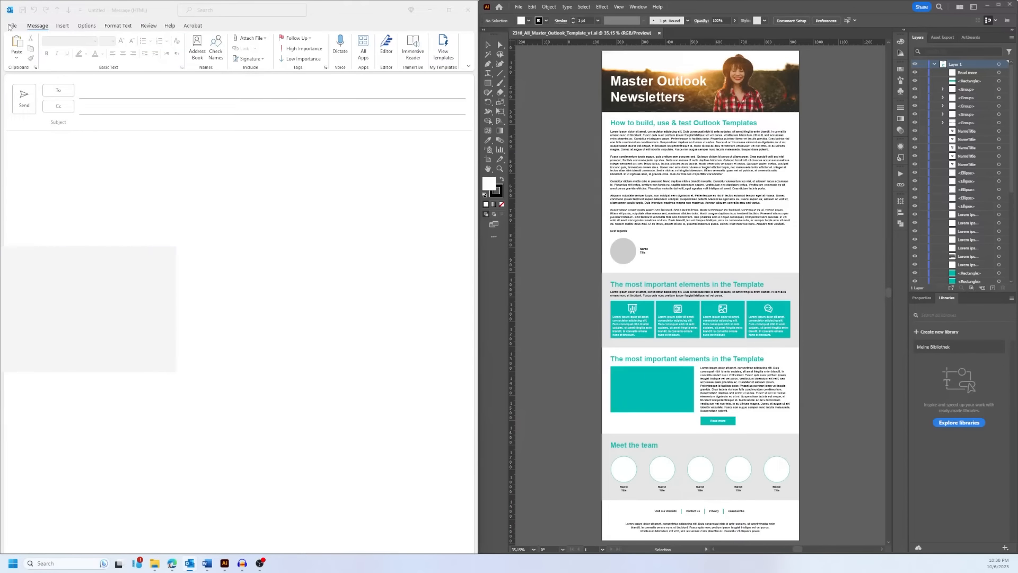
Fill in the new message with "test" as both its body text and its subject.
click(63, 146)
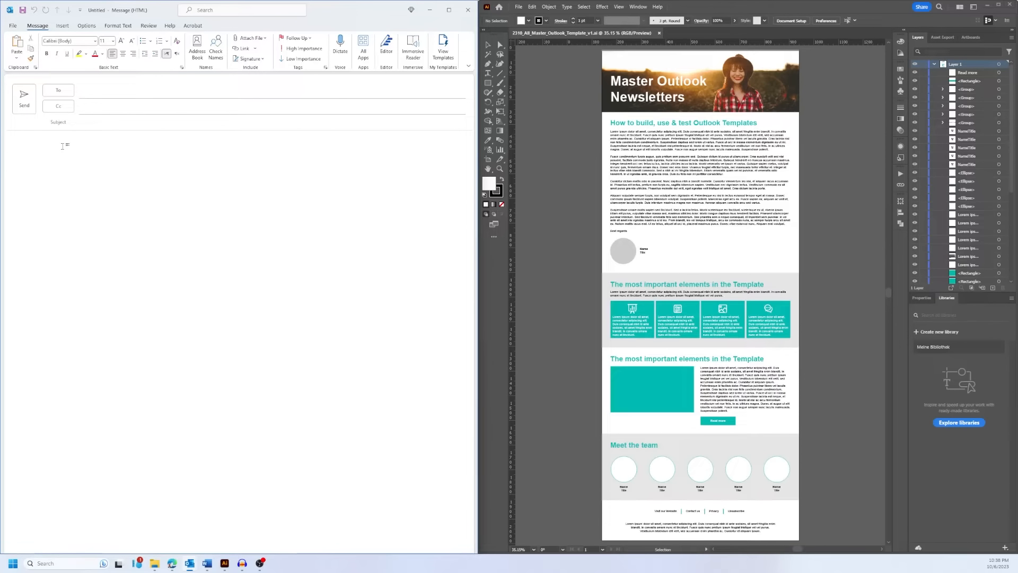
text(test)
click(91, 124)
text(tes)
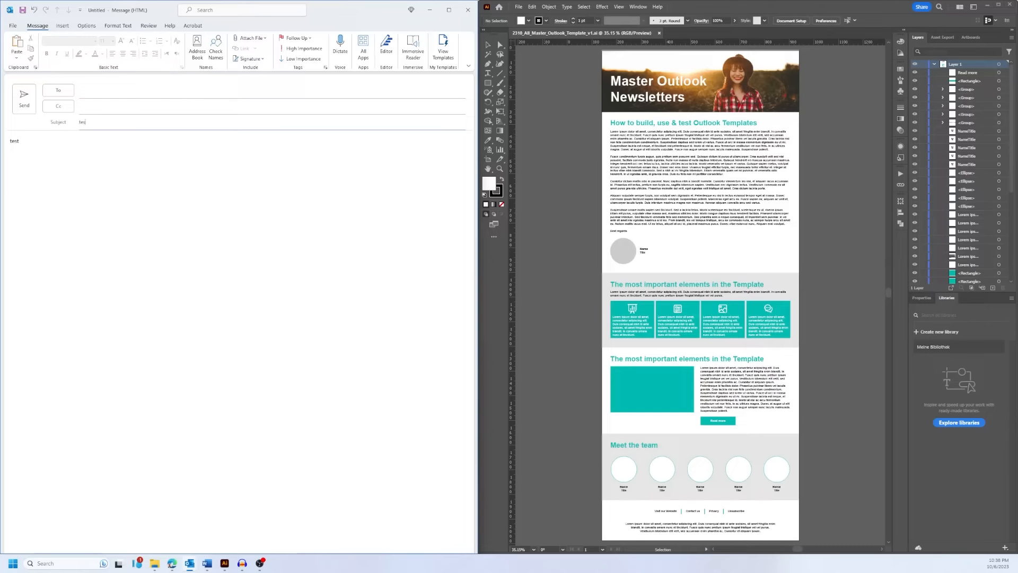
click(100, 161)
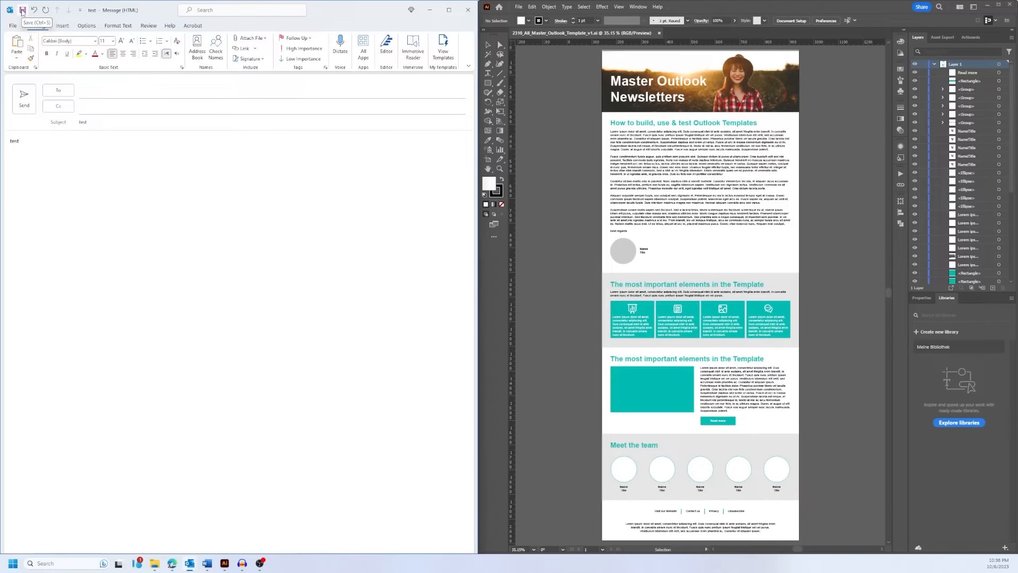
Save the test message, accepting a copy in the default folder for the item.
click(12, 26)
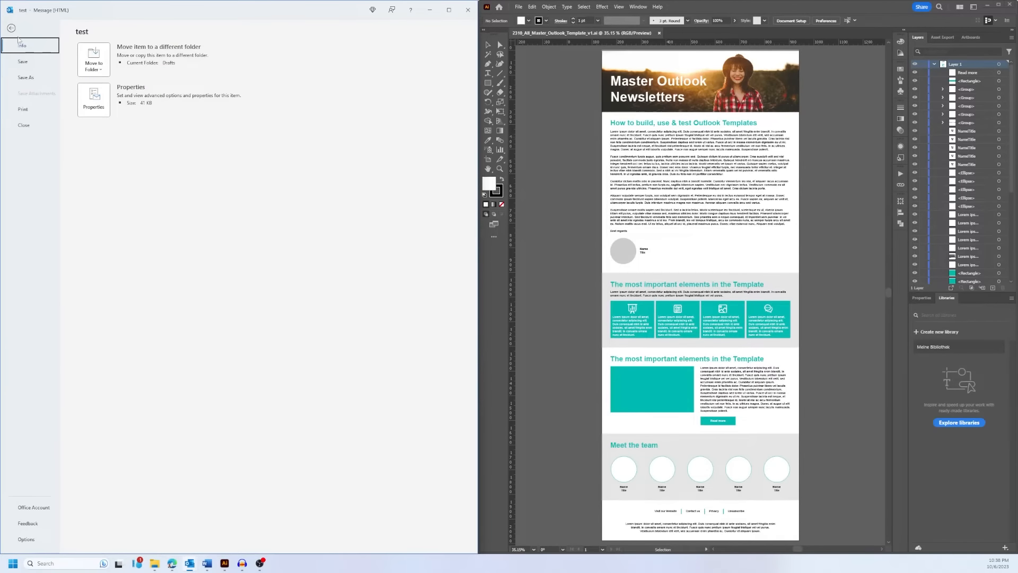
click(11, 28)
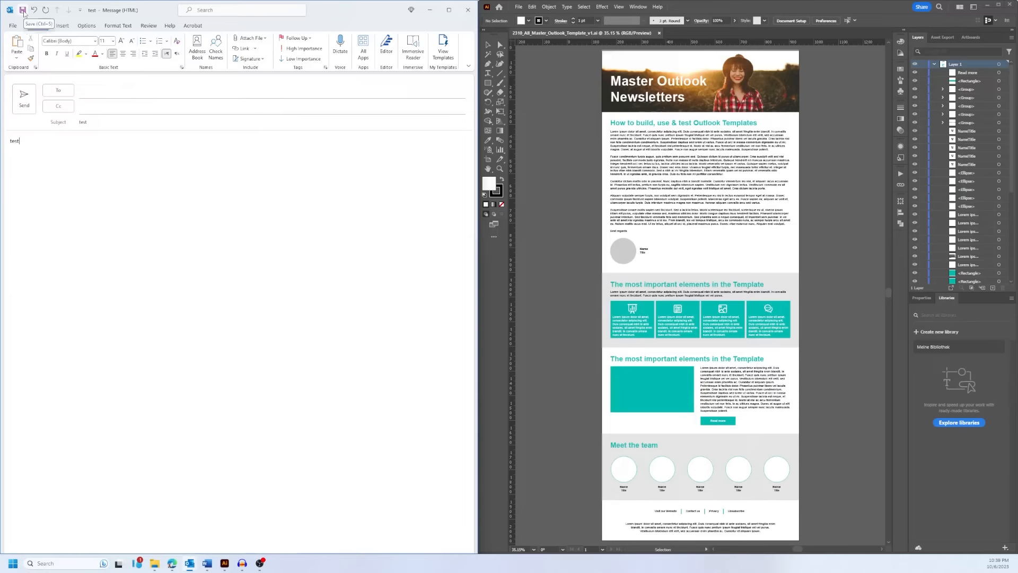
click(23, 11)
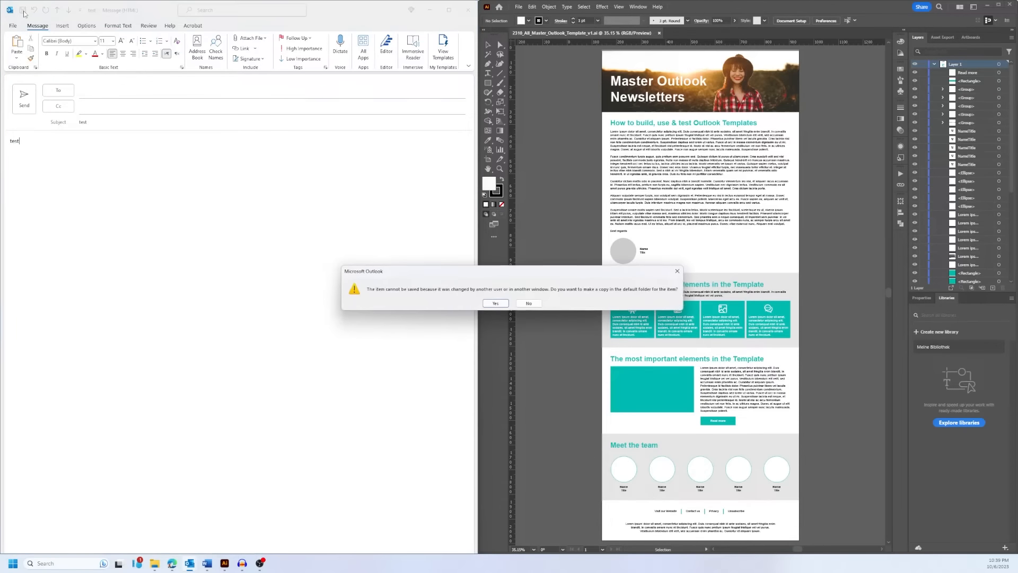
click(498, 302)
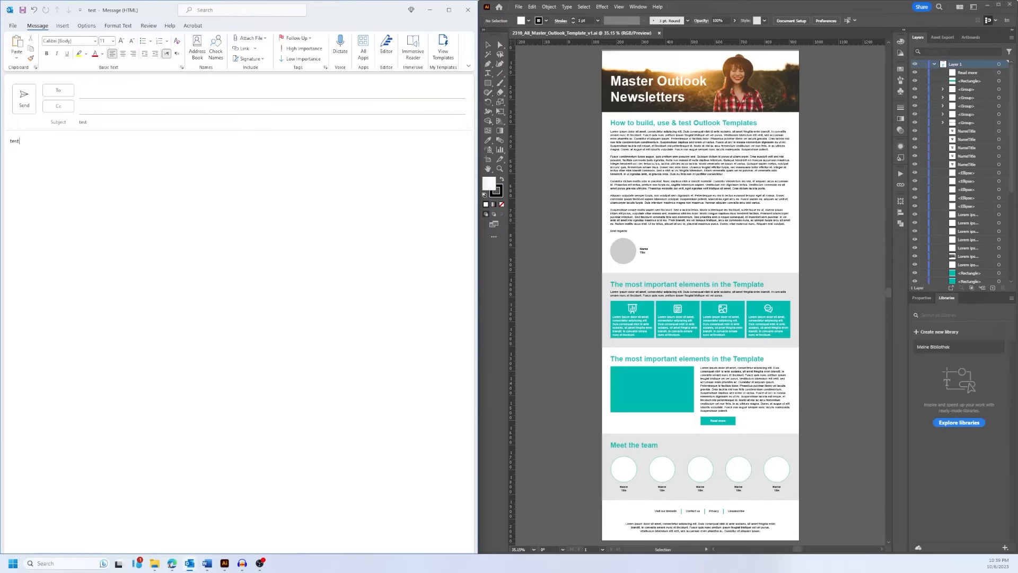
Address the test message by entering a placeholder e-mail address as the recipient.
key(alt+Tab)
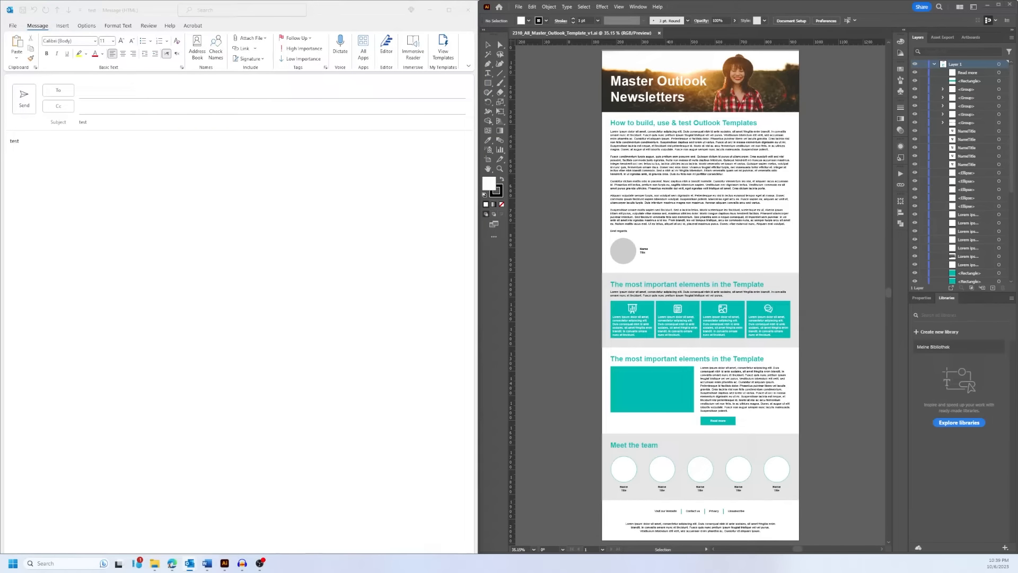
click(78, 174)
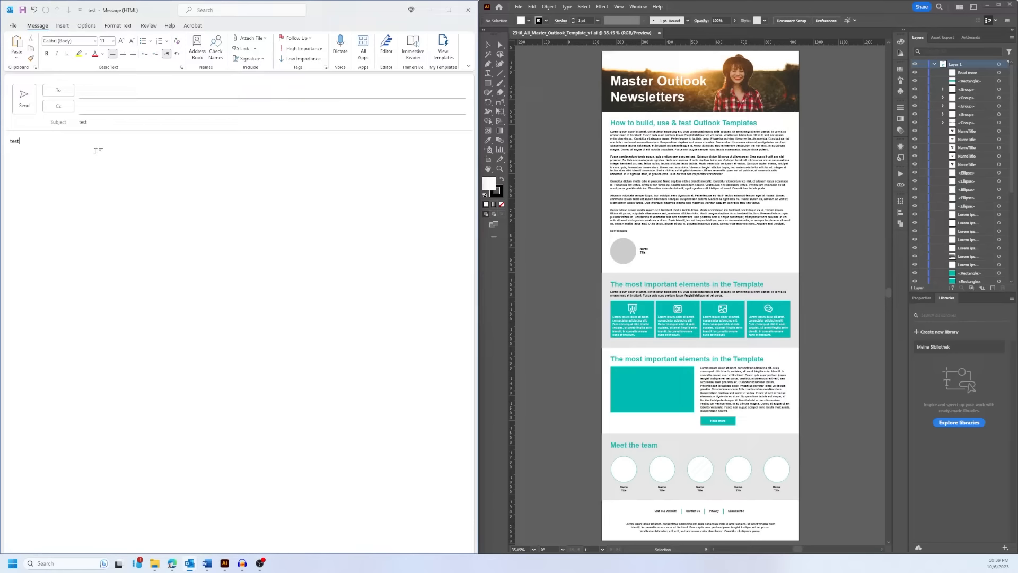
click(93, 95)
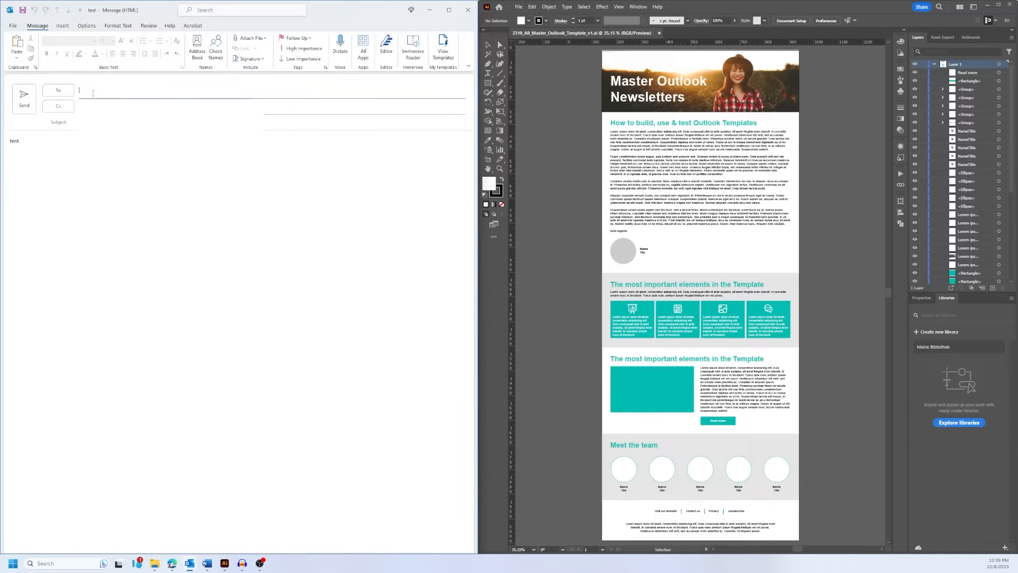
text(test@test)
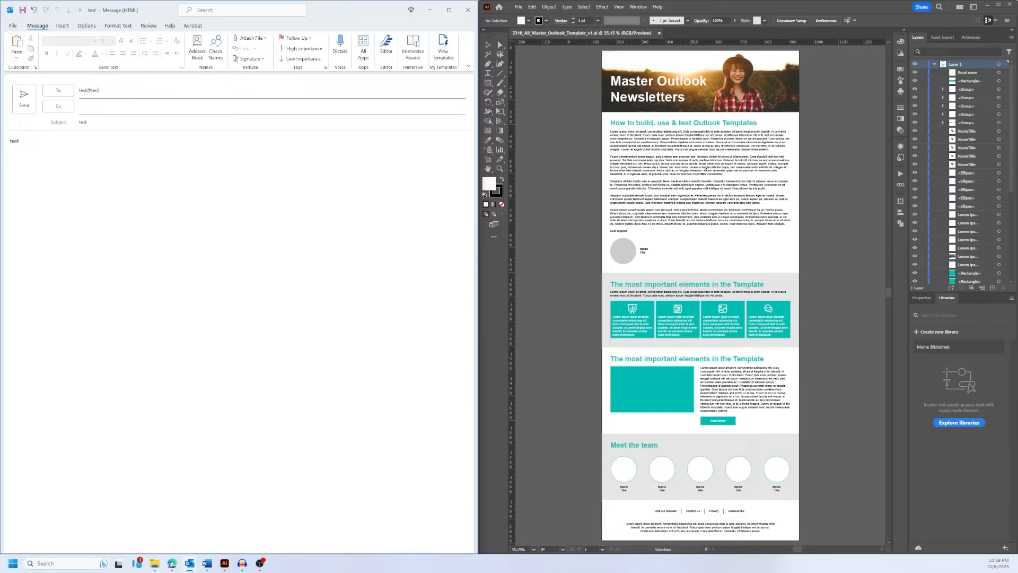
text(.com)
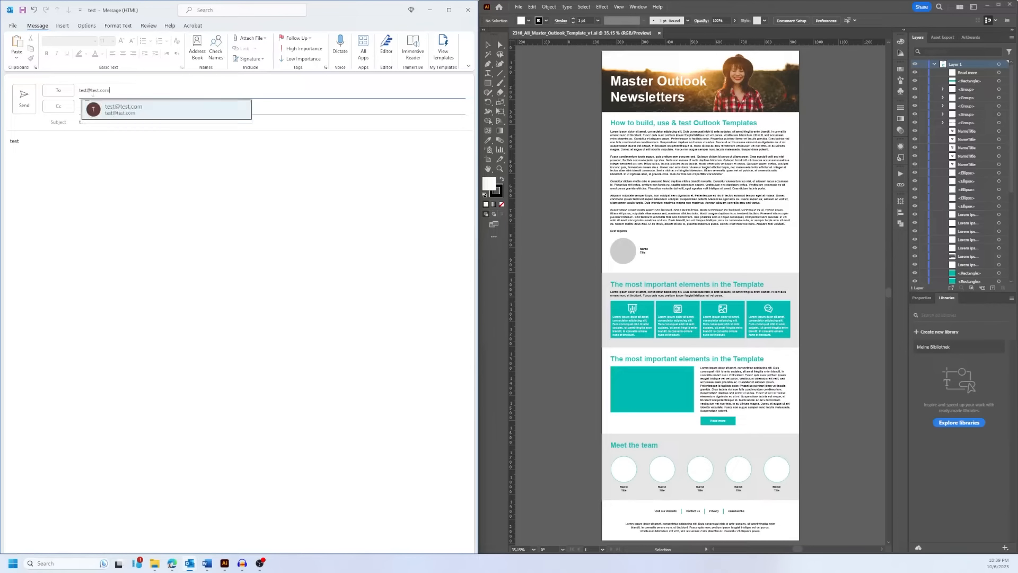
click(88, 146)
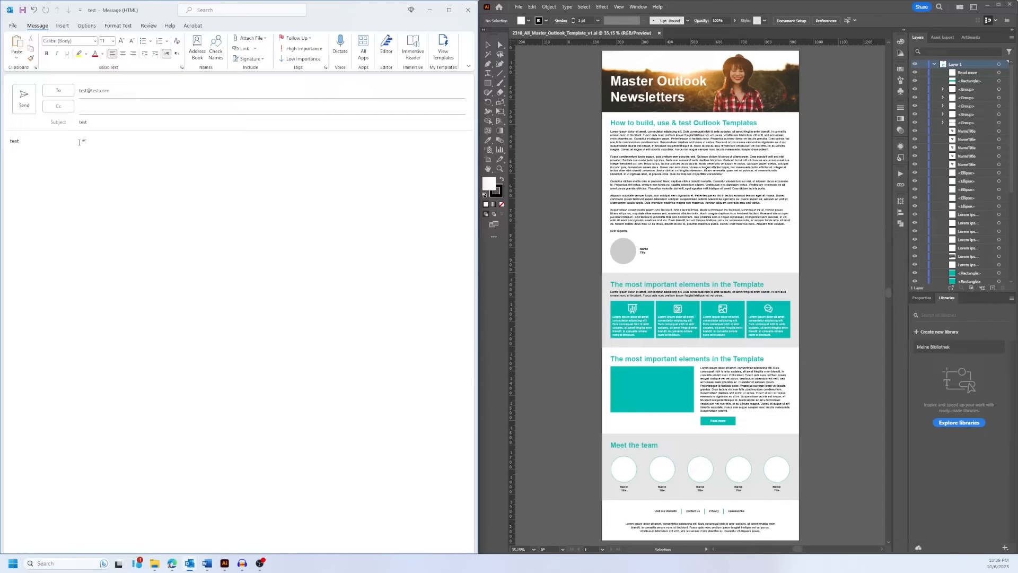
Start a Save As of the test message, enlarge the dialog and set the file type to Outlook Template (*.oft).
key(alt+Tab)
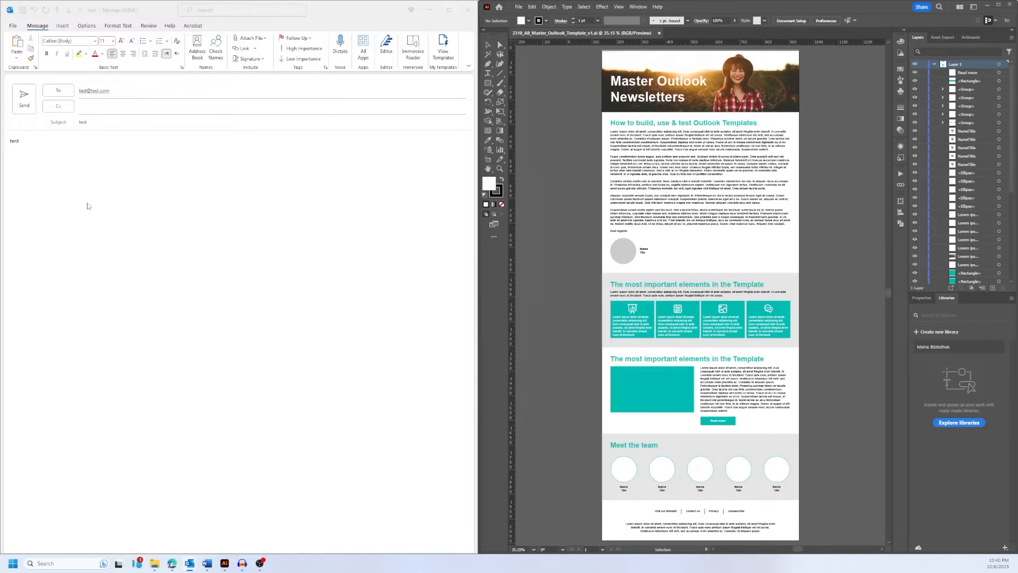
click(14, 27)
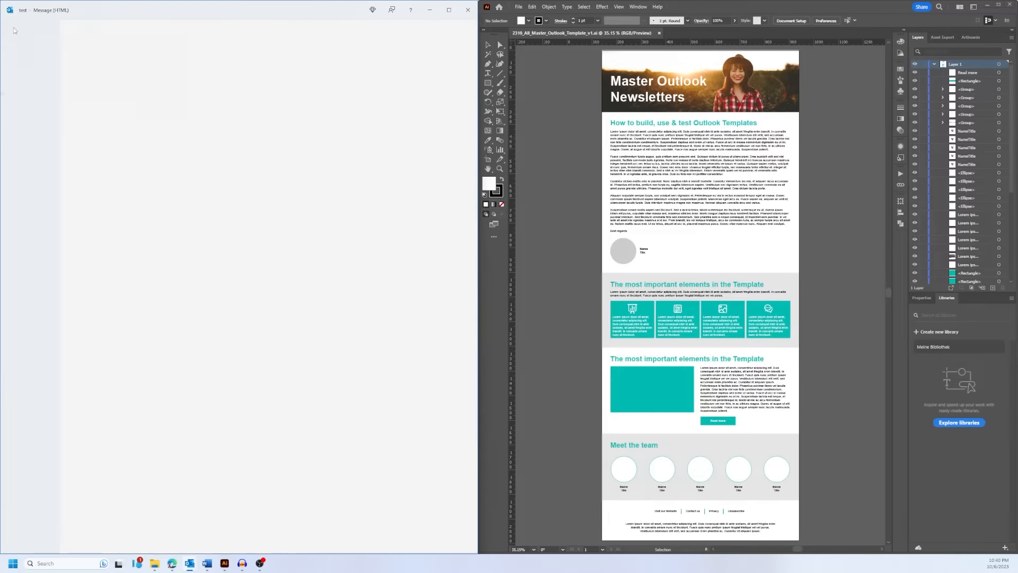
click(25, 80)
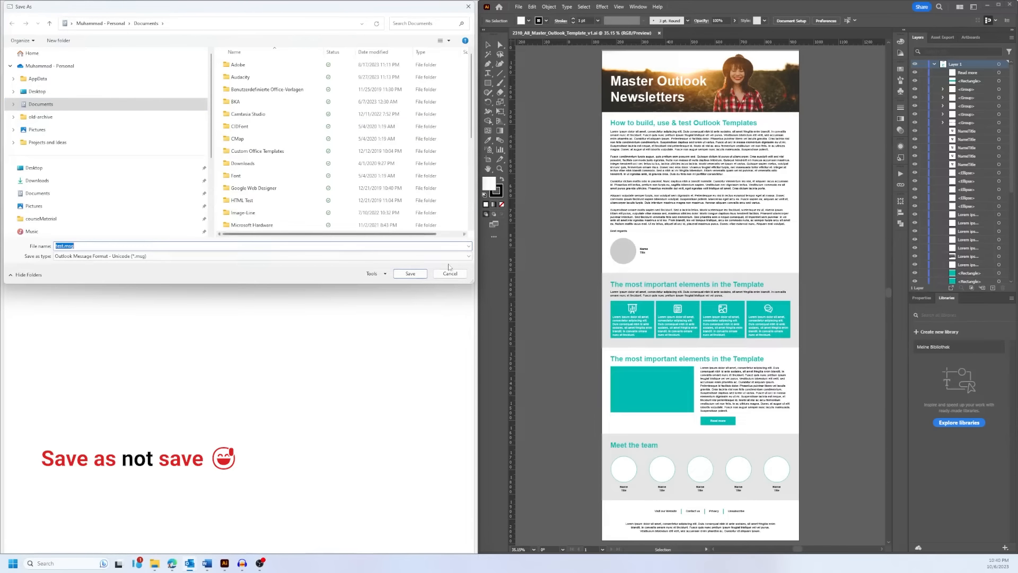
drag(473, 284, 610, 358)
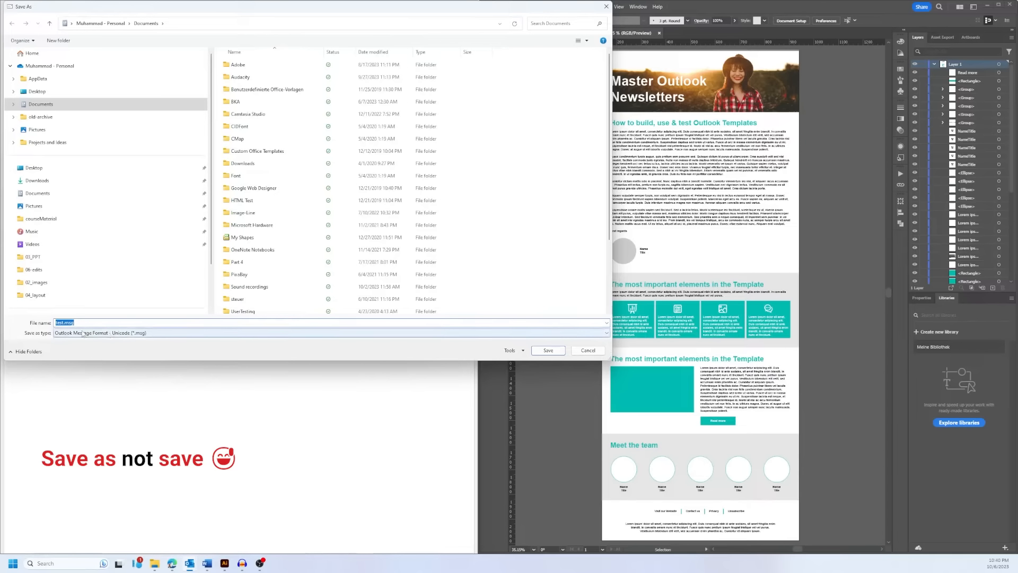
click(137, 333)
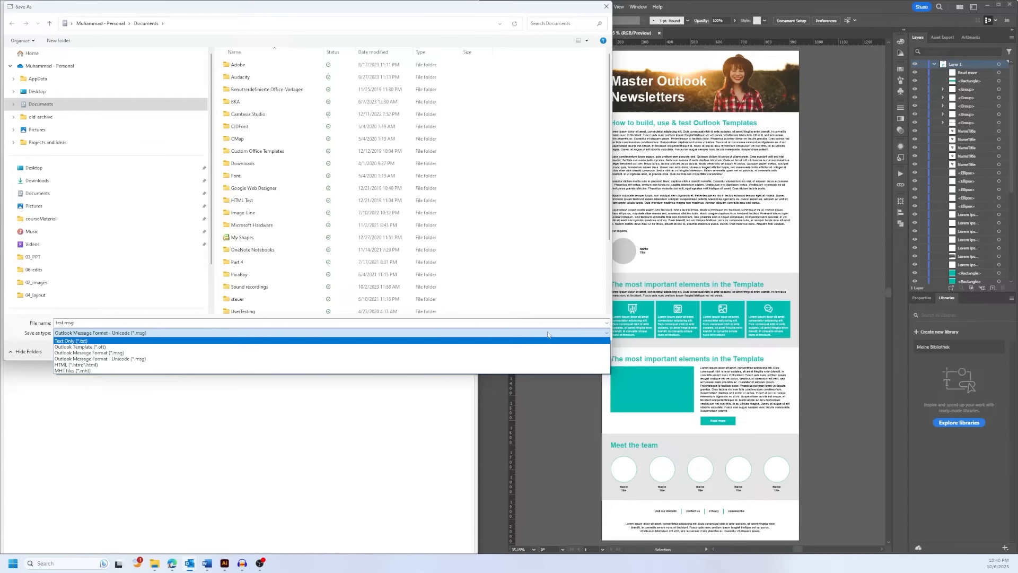
click(81, 348)
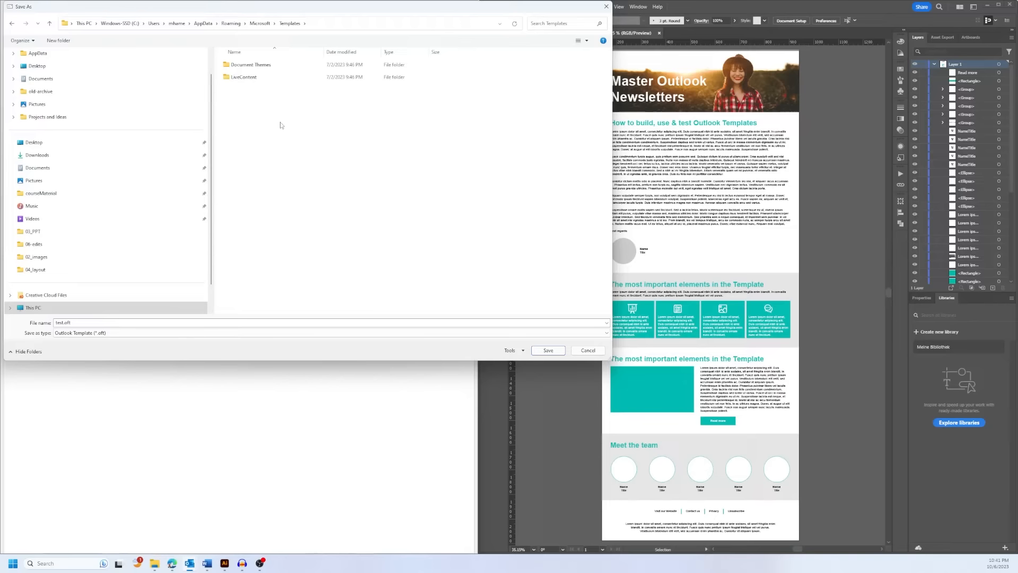
Save the template as test.oft in the 04_layout folder of 2310_All_Master_Outlook_Template_Youtube, under Projects and Ideas.
scroll(202, 111, up, 1)
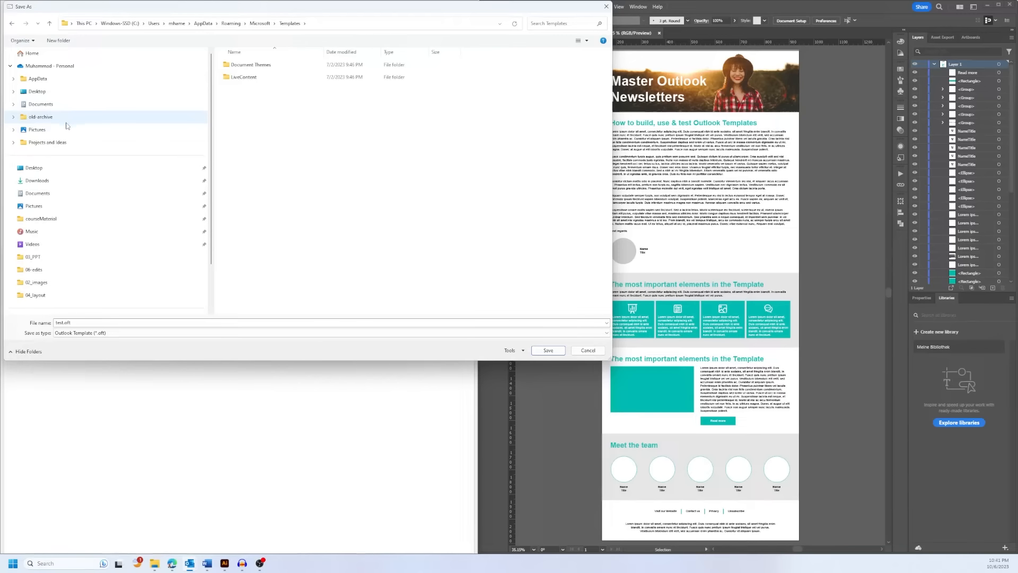
click(42, 296)
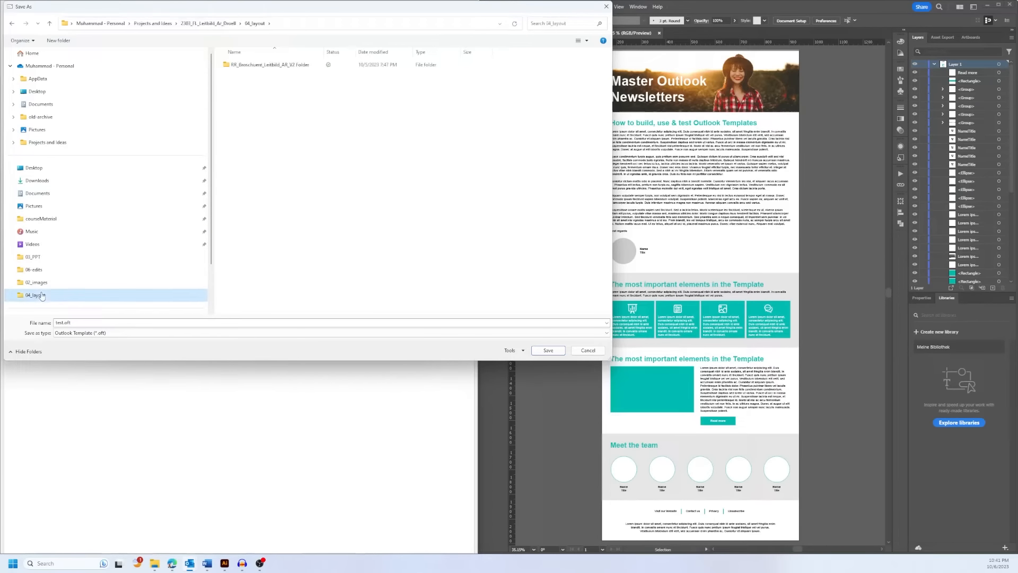
click(153, 23)
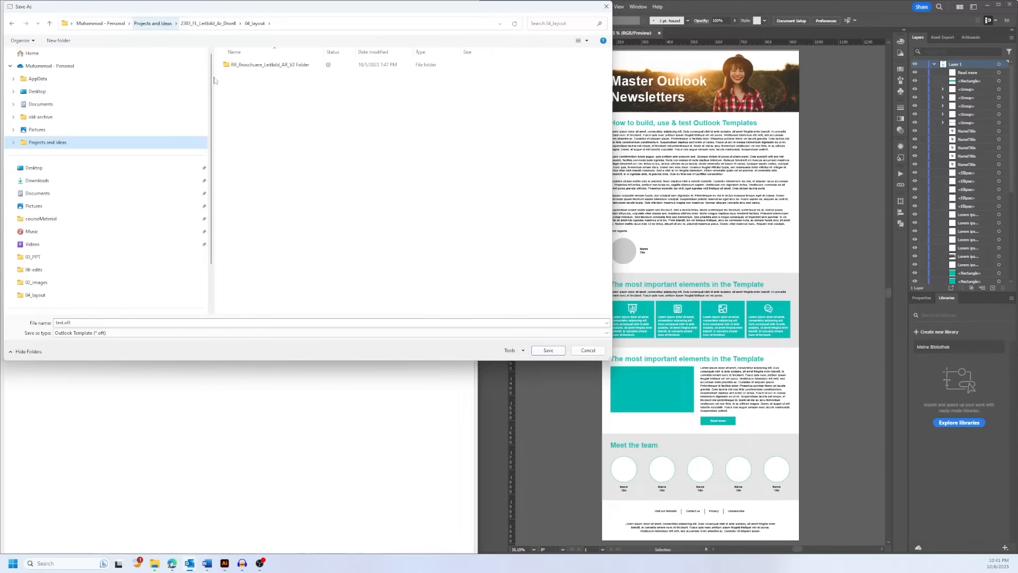
double_click(318, 286)
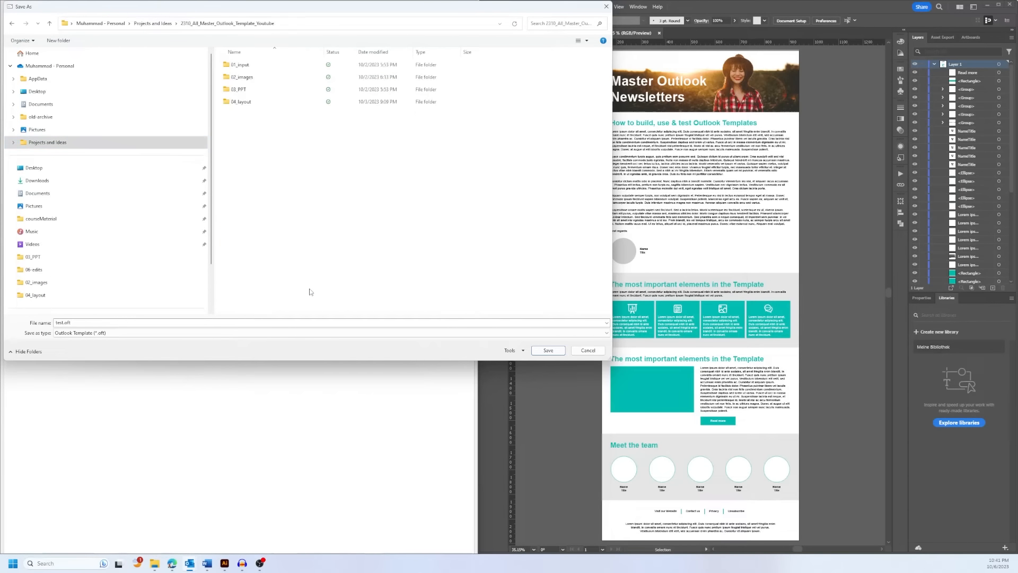
double_click(247, 104)
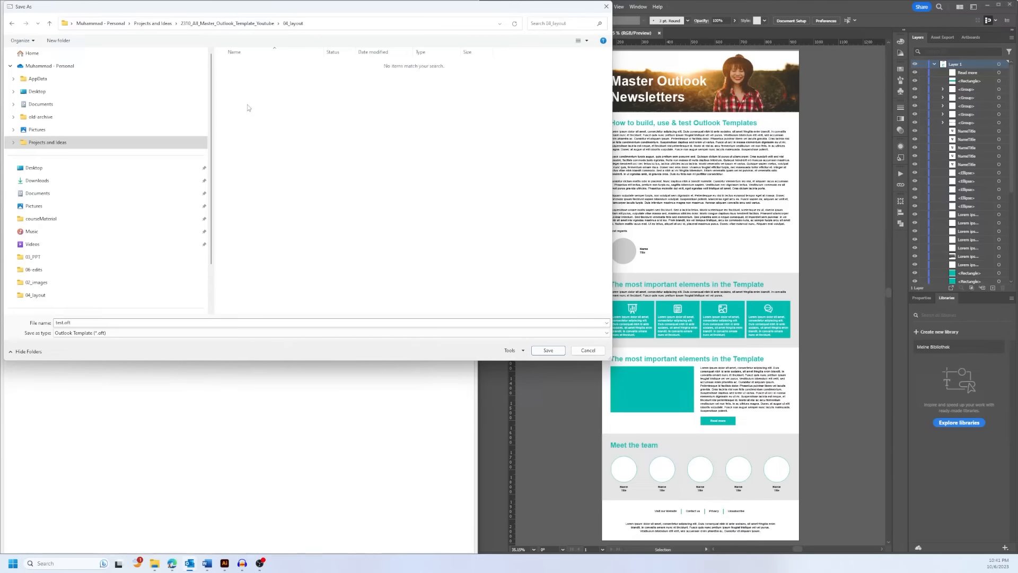
click(546, 350)
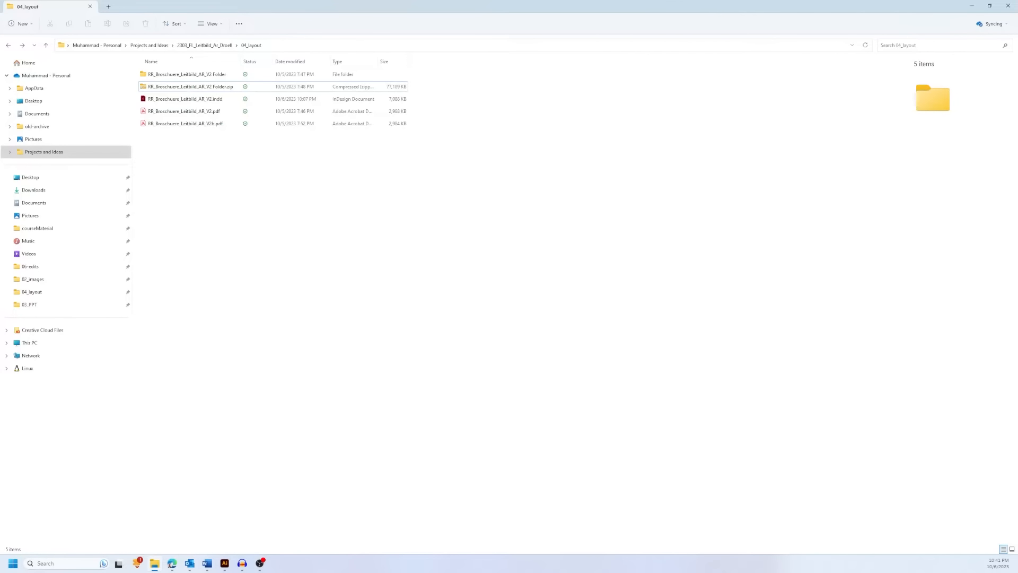
Open the 04_layout folder of 2310_All_Master_Outlook_Template_Youtube, under Projects and Ideas.
click(205, 45)
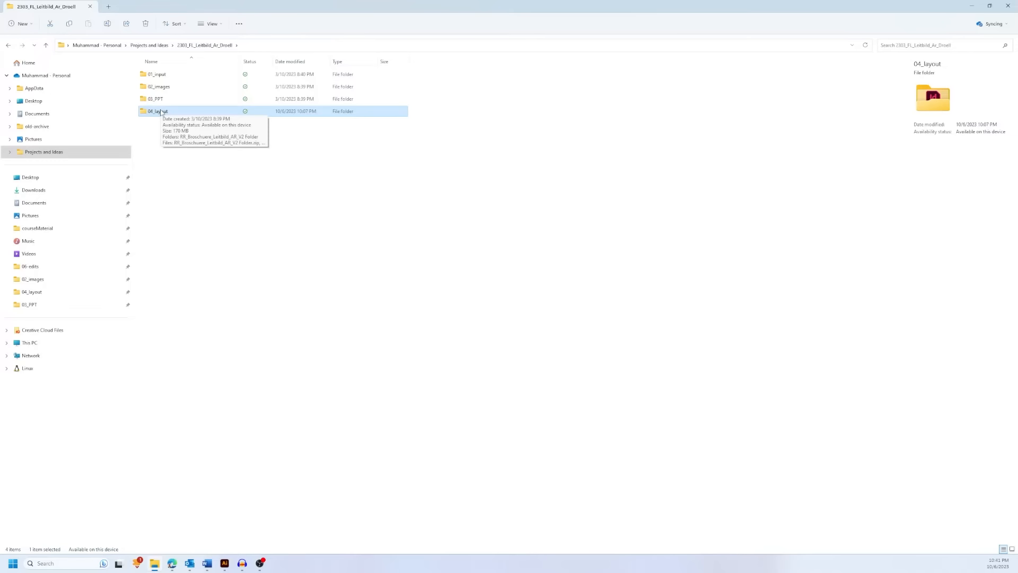
double_click(160, 111)
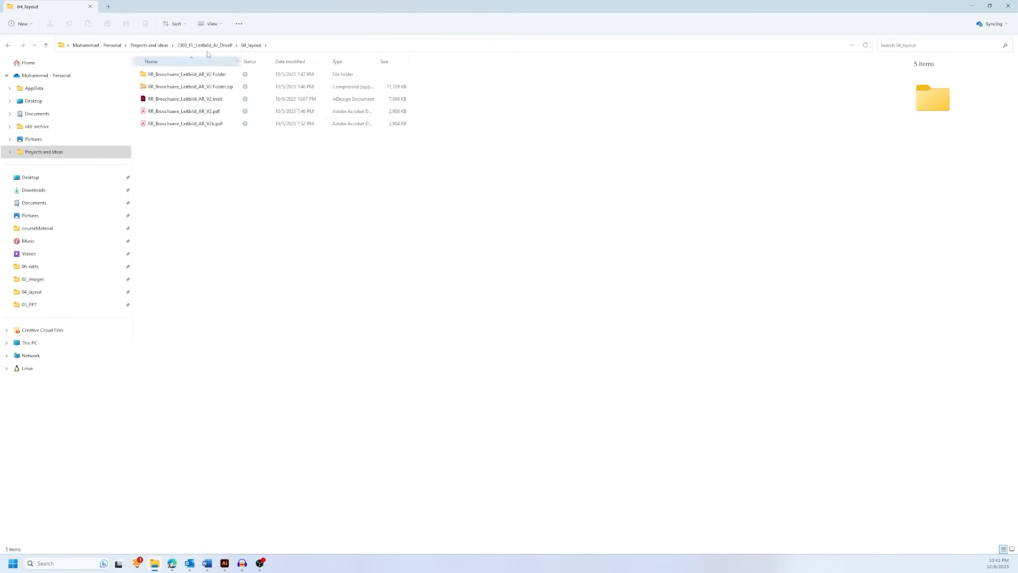
click(149, 46)
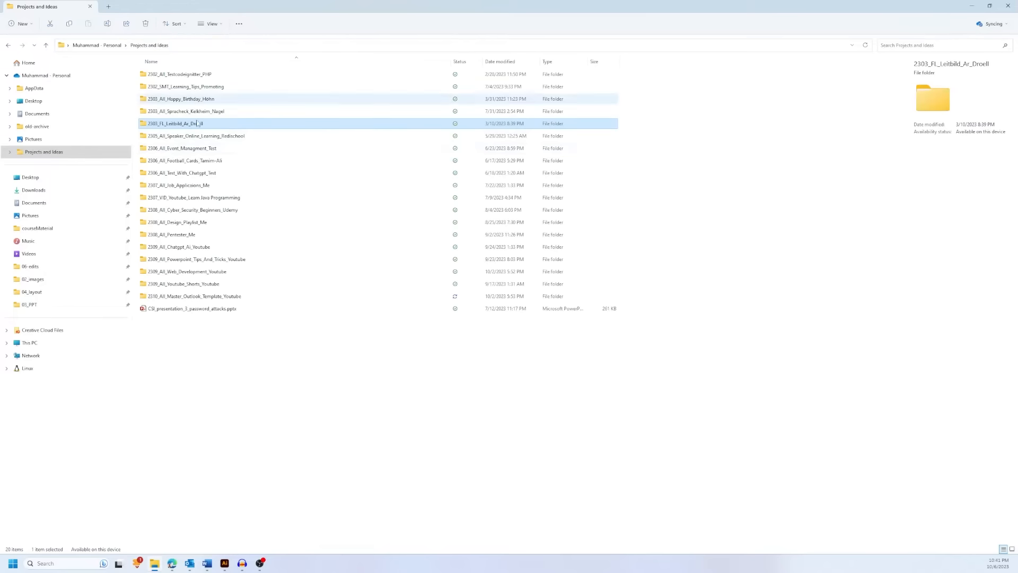
double_click(210, 298)
click(162, 116)
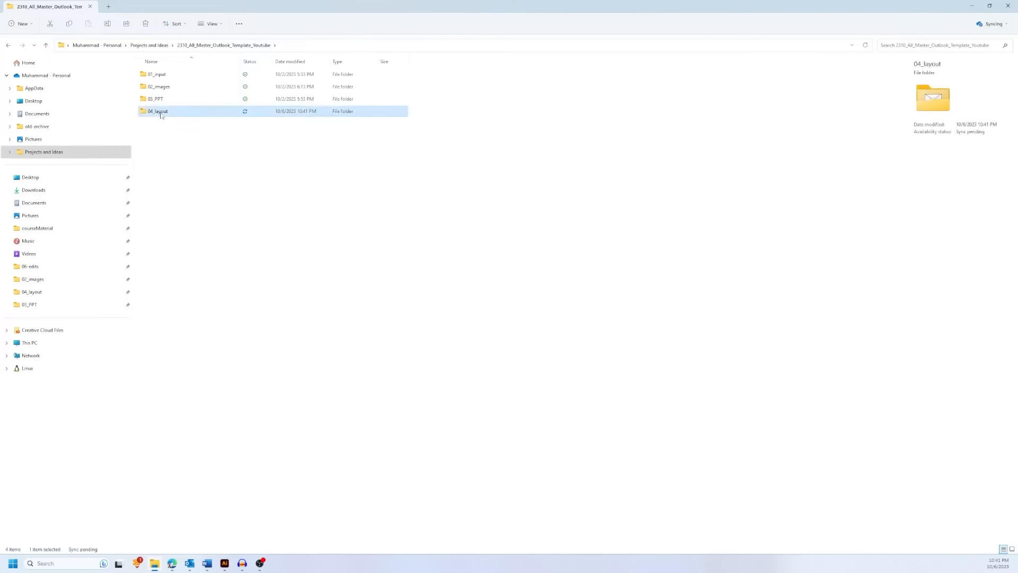
double_click(160, 112)
Open the test.oft template to check its stored recipient, subject and body, and close the message without changes.
click(155, 89)
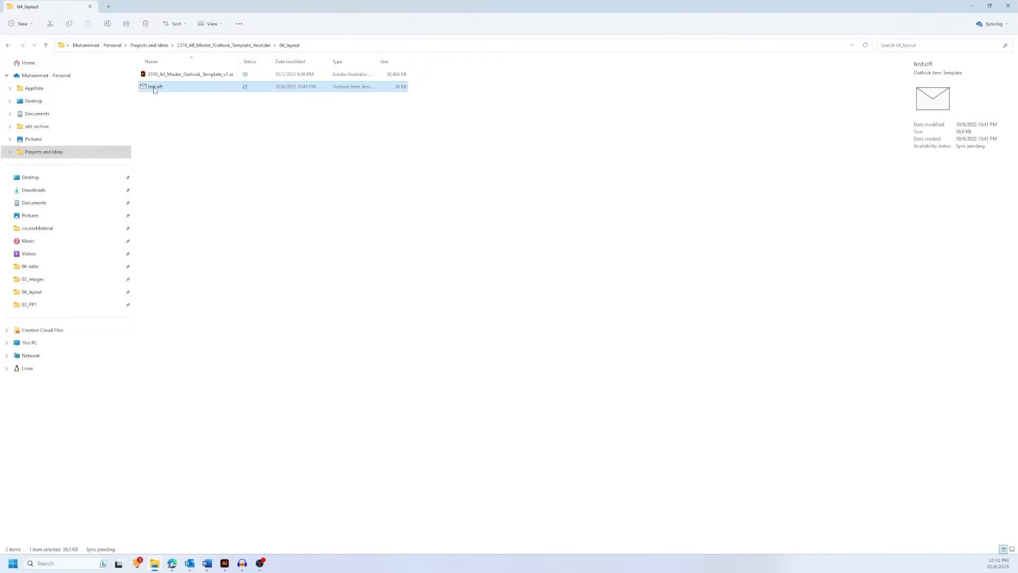
double_click(154, 88)
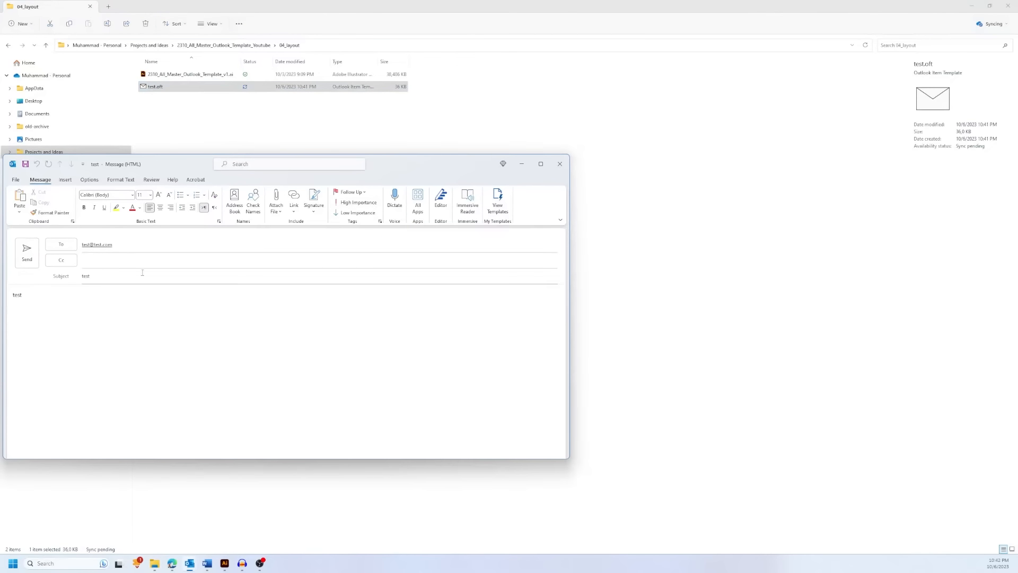
click(562, 169)
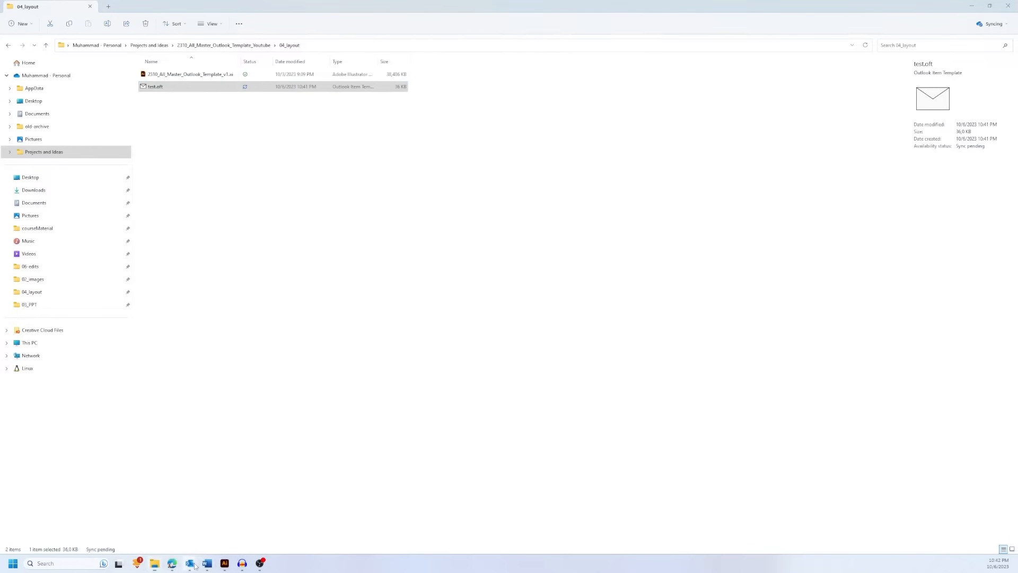
Return to the open test message, bring up the Illustrator newsletter layout beside it and append "fewfewfwefewfwef" to the message body.
mouse_move(195, 564)
click(143, 522)
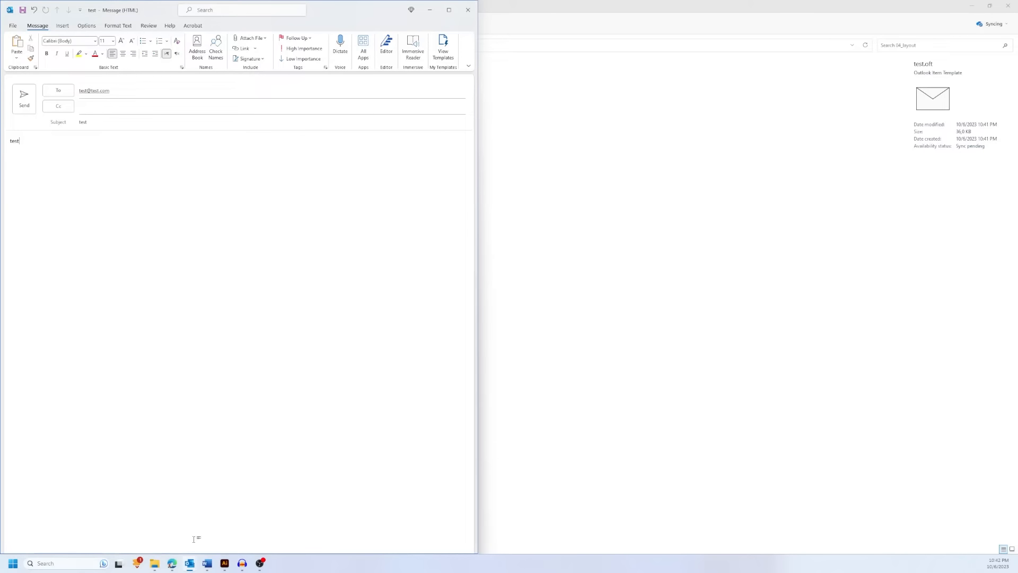
click(225, 563)
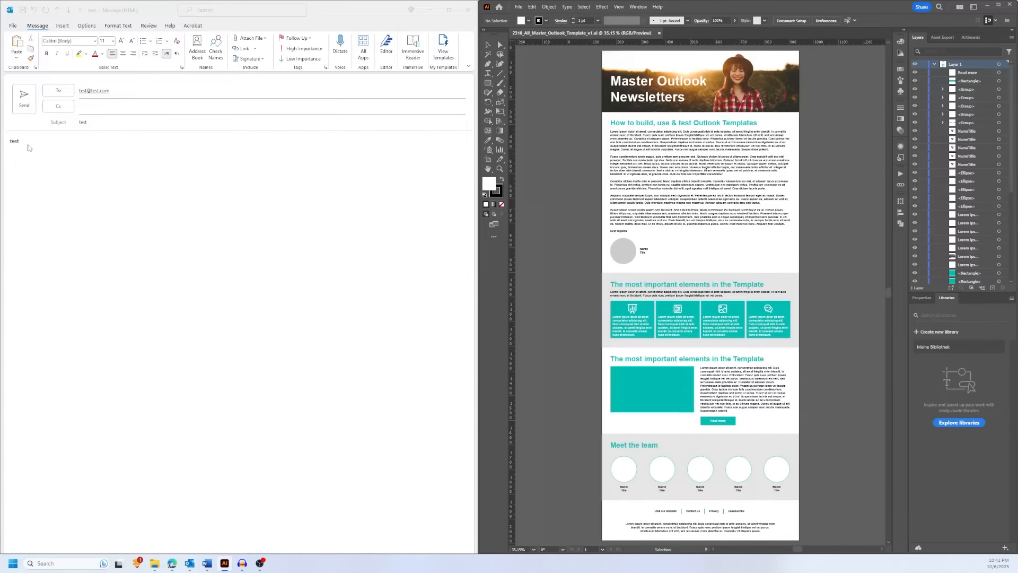
click(27, 143)
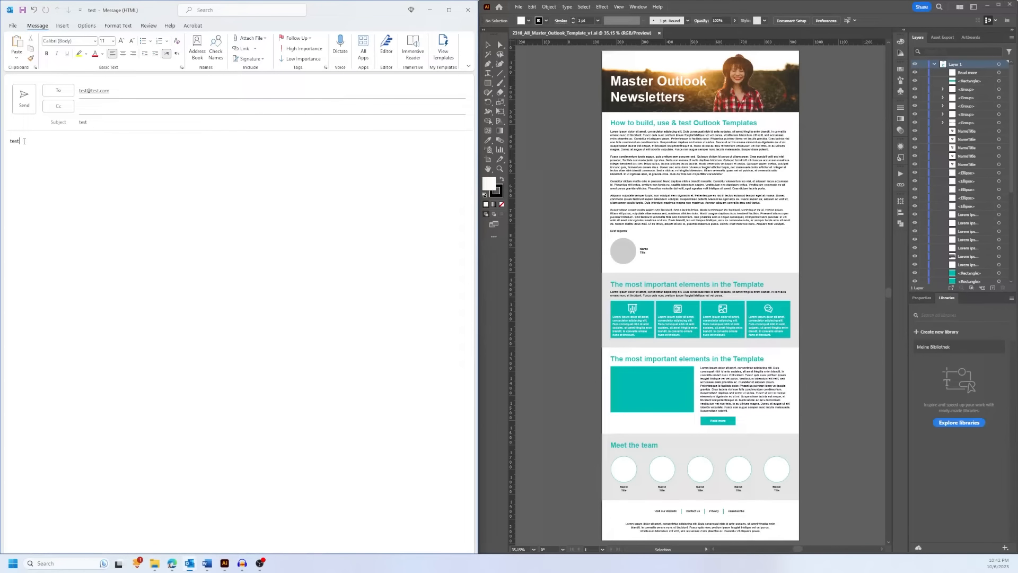
text(fewfewfwefewfwef)
Start saving the edited message as an Outlook Template (*.oft), return to the 04_layout folder and cancel the save.
click(16, 29)
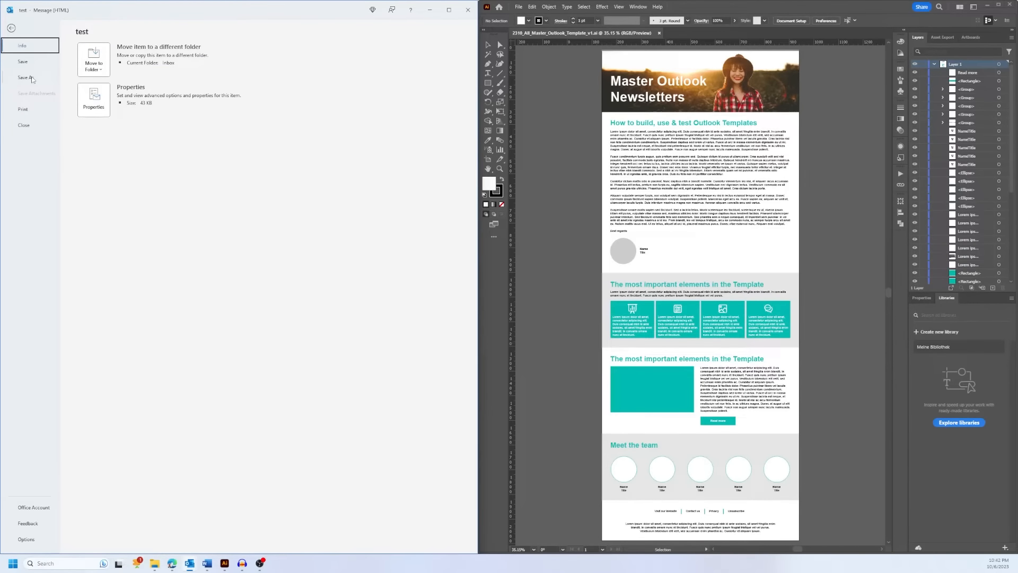
click(31, 79)
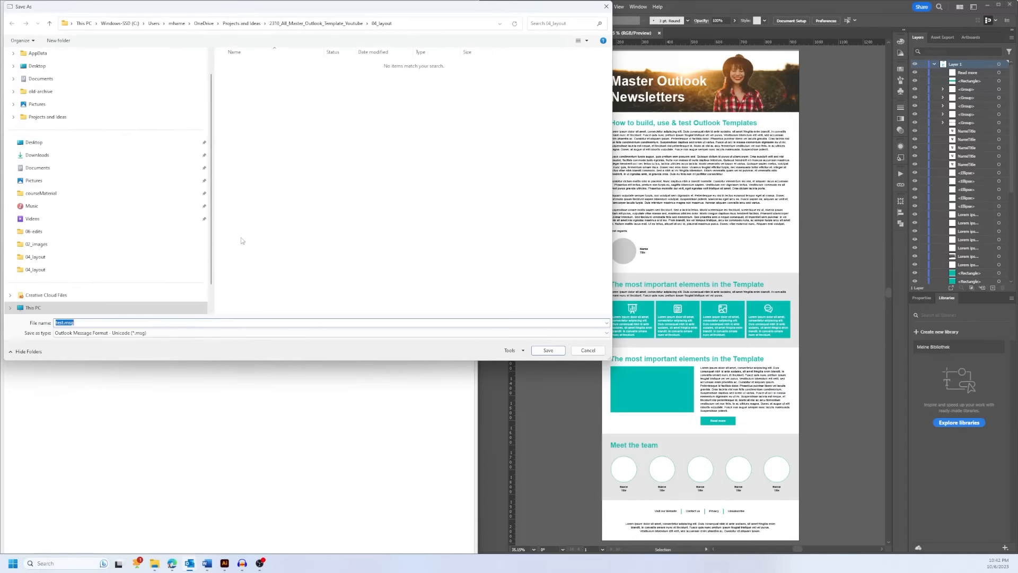
click(125, 333)
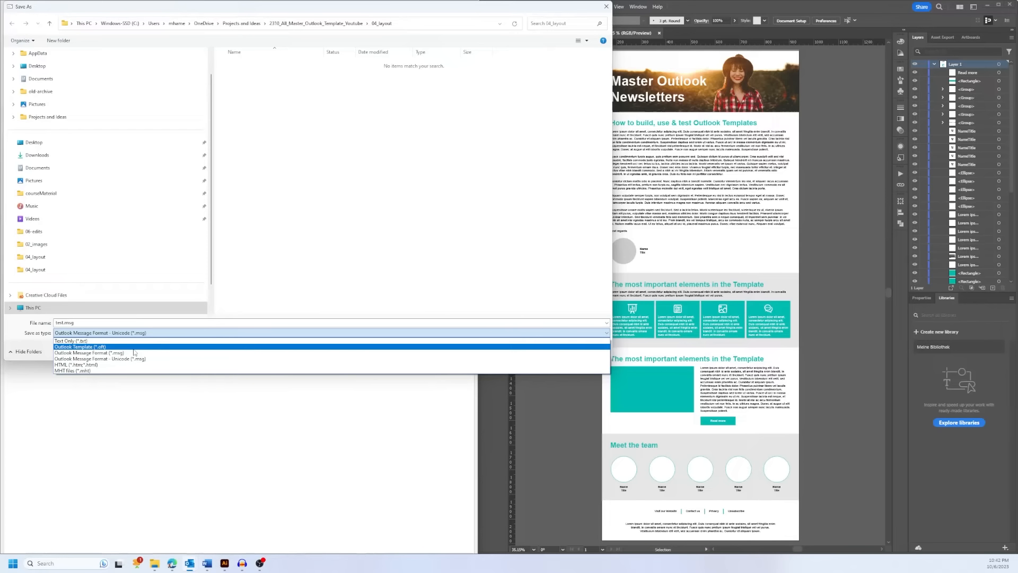
click(134, 349)
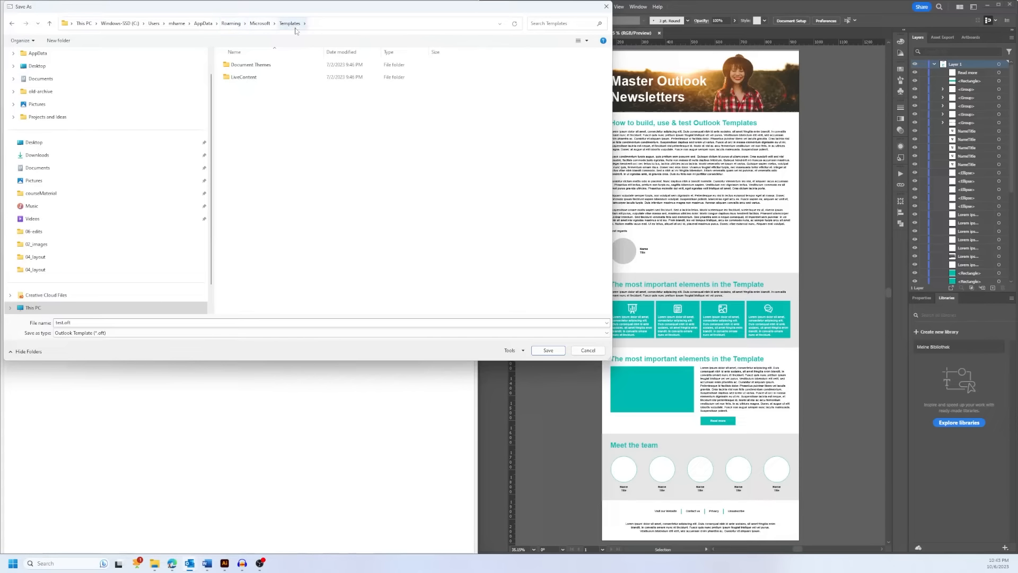
click(12, 23)
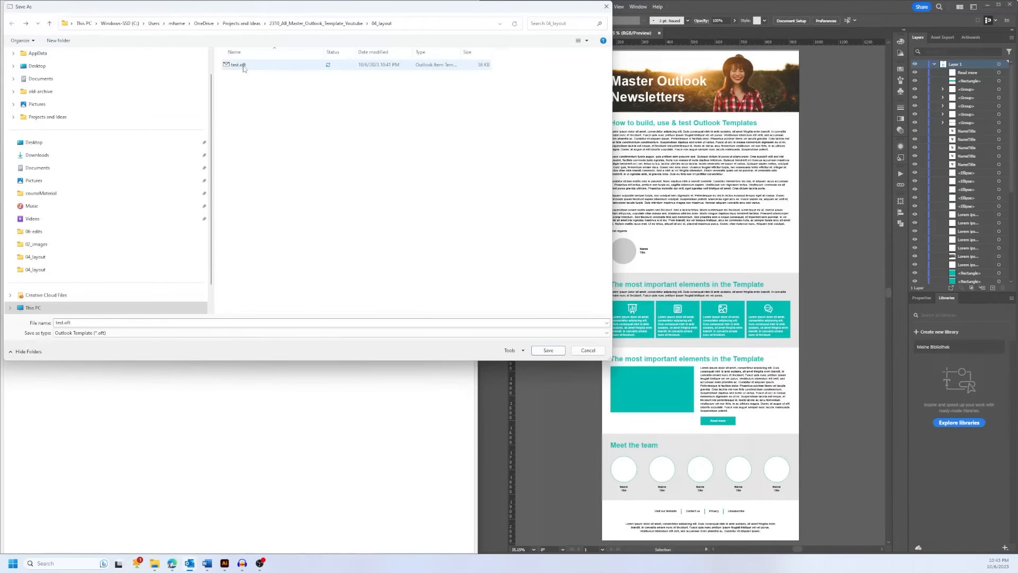
click(587, 350)
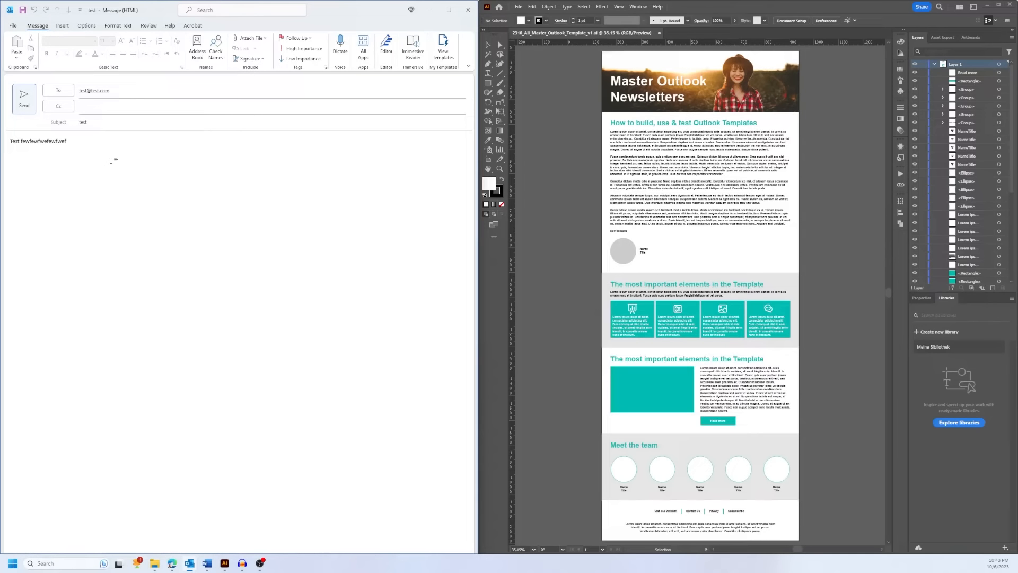
Start a Save As of the message with the HTML (*.htm;*.html) file type and cancel it.
click(10, 27)
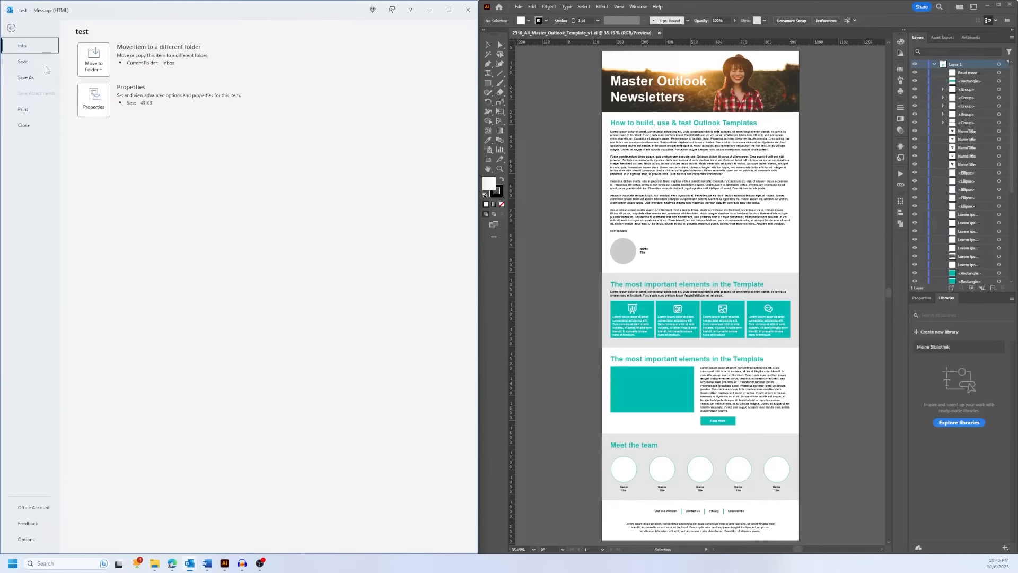
click(32, 77)
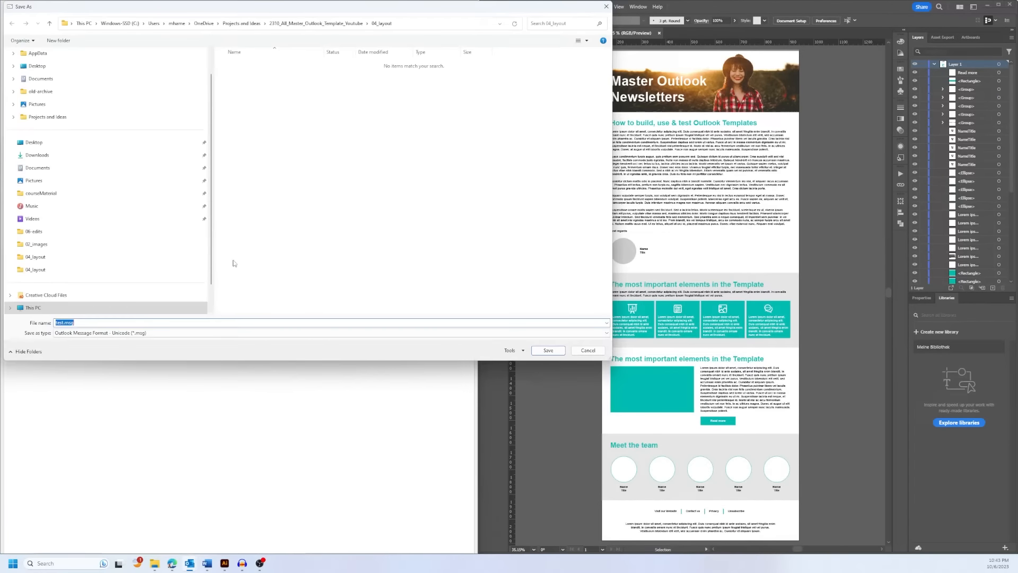
click(170, 335)
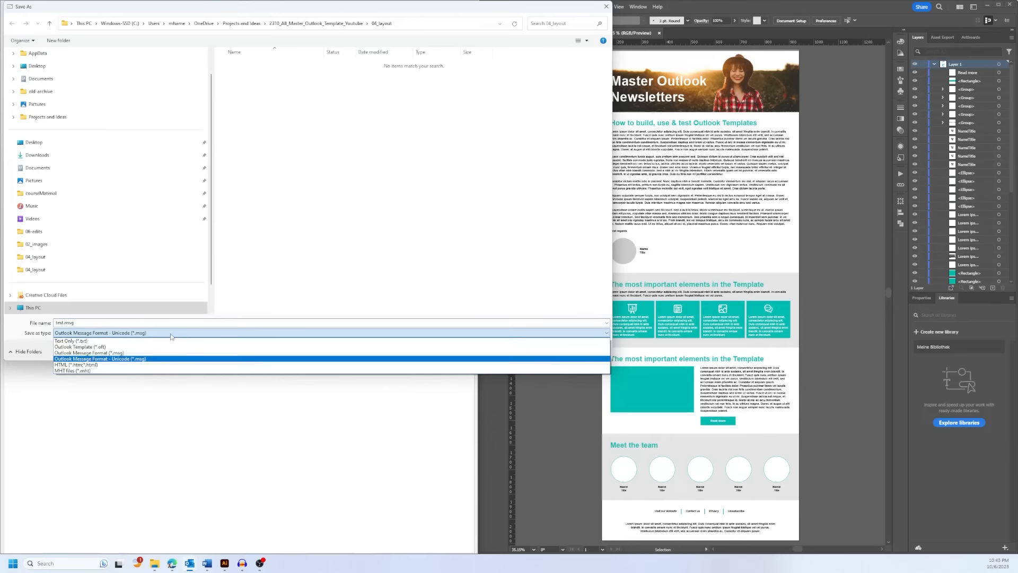
click(126, 365)
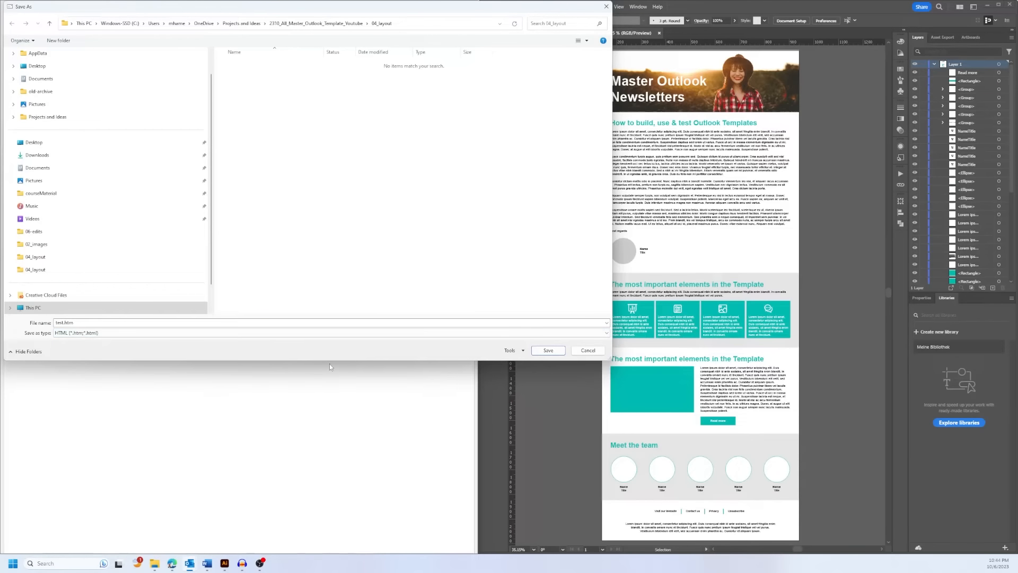
click(588, 352)
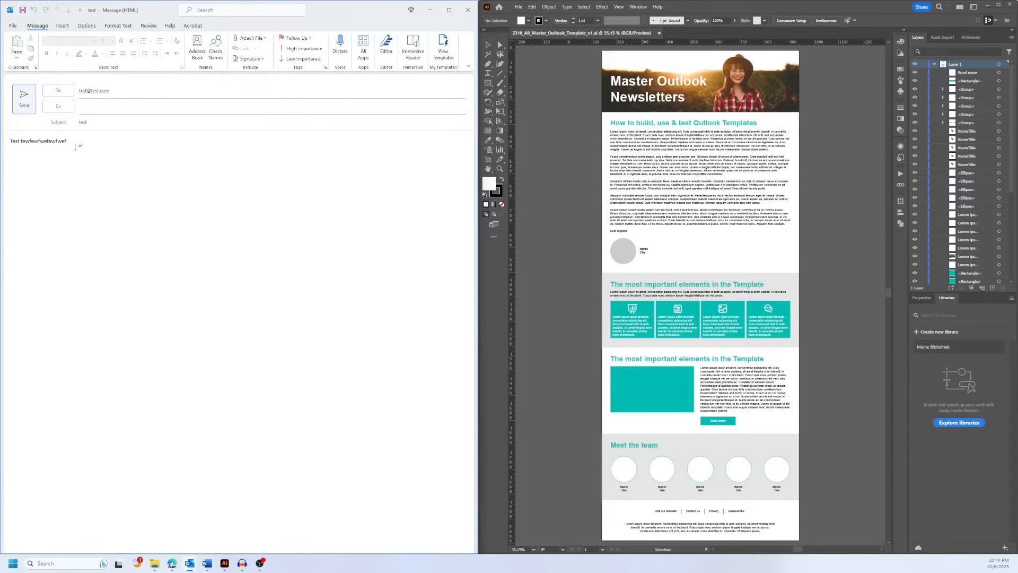
Clear the test message by deleting its body text, subject and recipient.
drag(79, 143, 12, 142)
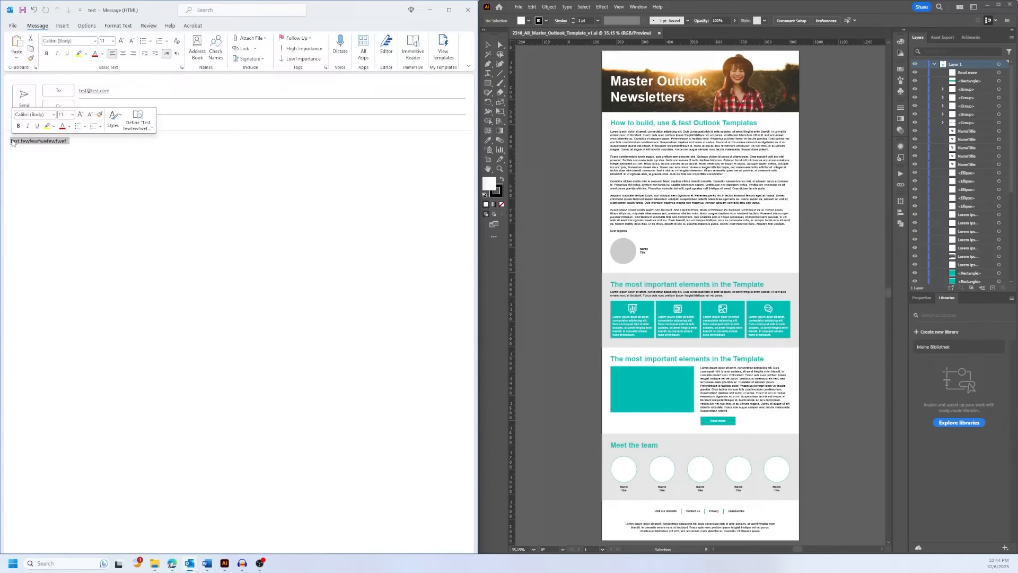
key(Delete)
click(80, 123)
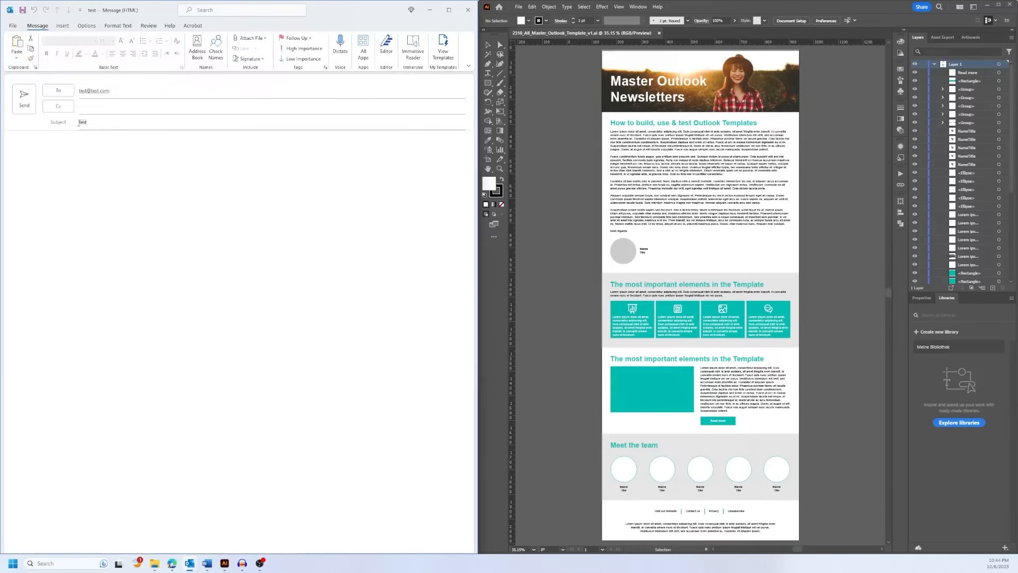
key(Delete)
key(Delete)
key(Delete)
key(Delete)
click(91, 91)
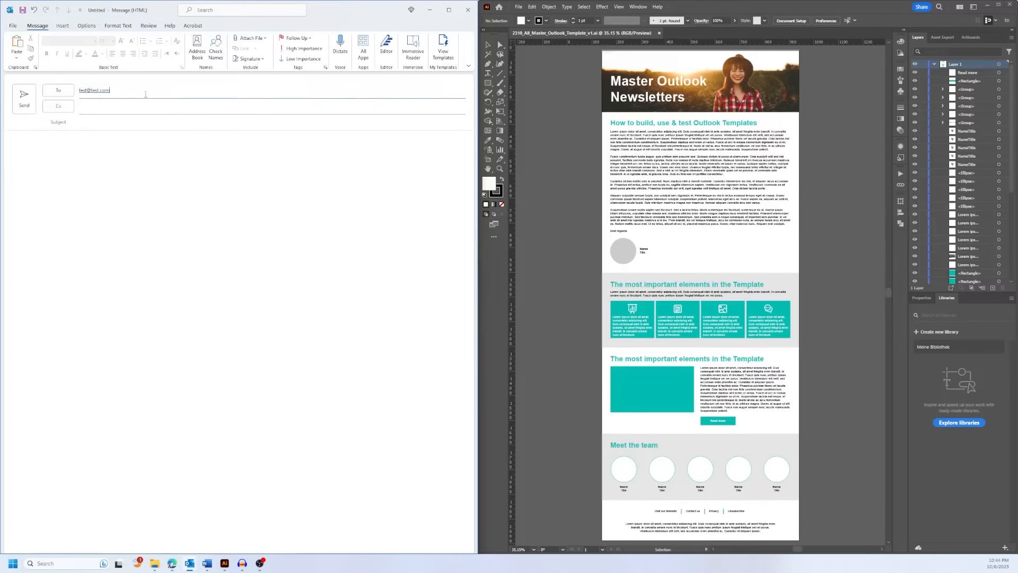
key(Delete)
Insert a table with one column and one row into the empty message body.
click(216, 200)
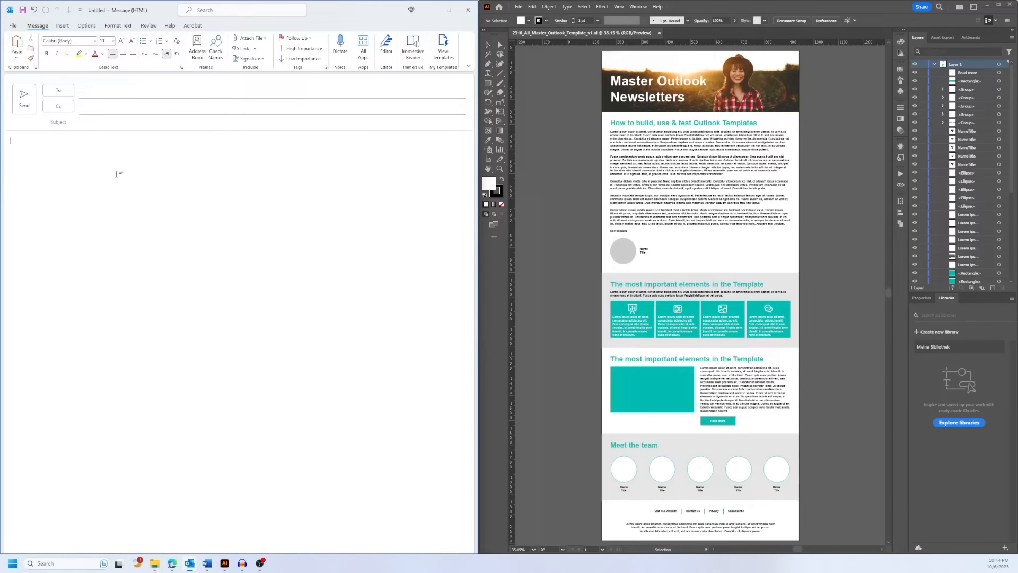
click(63, 28)
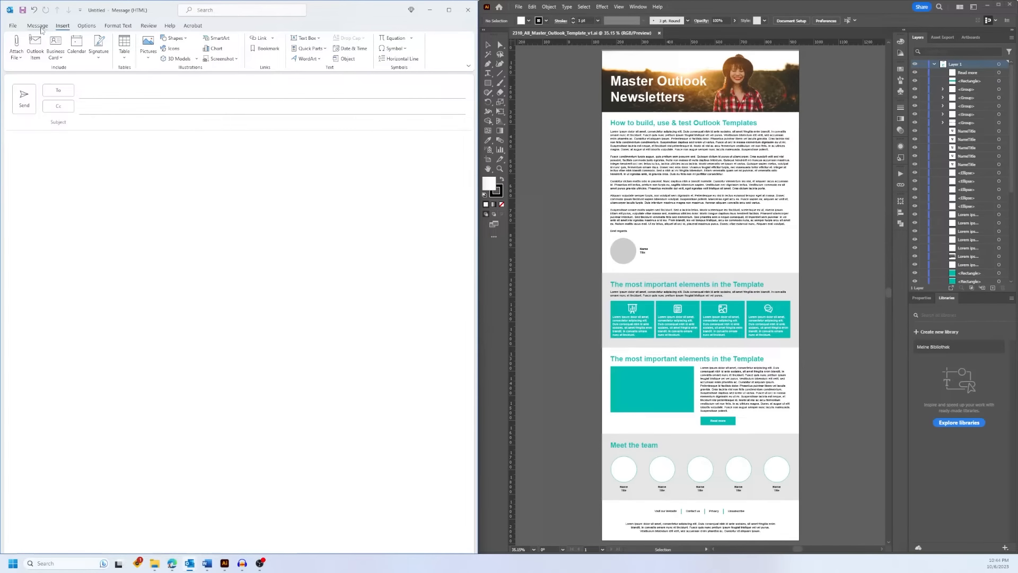
click(38, 25)
click(63, 25)
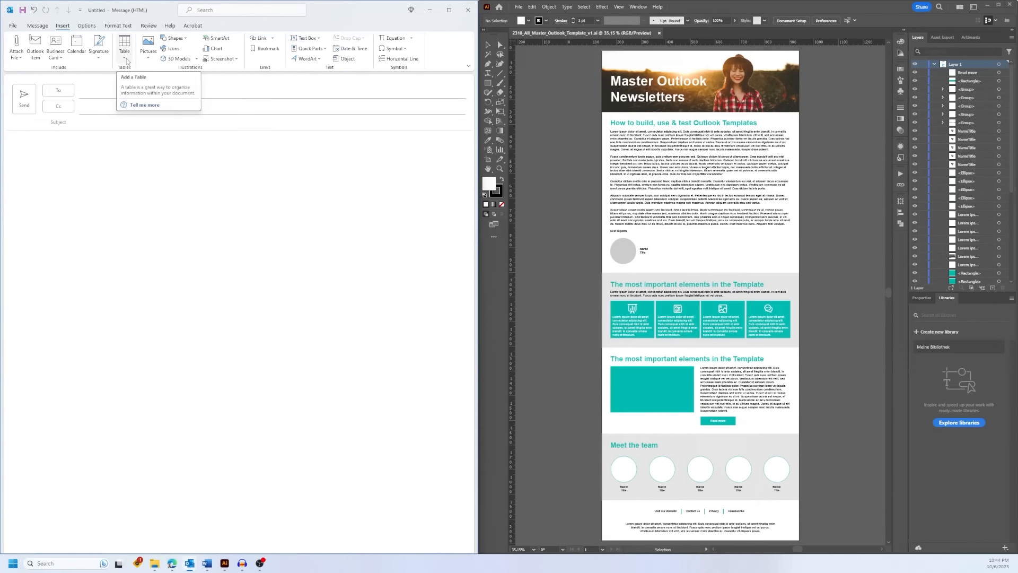
click(126, 58)
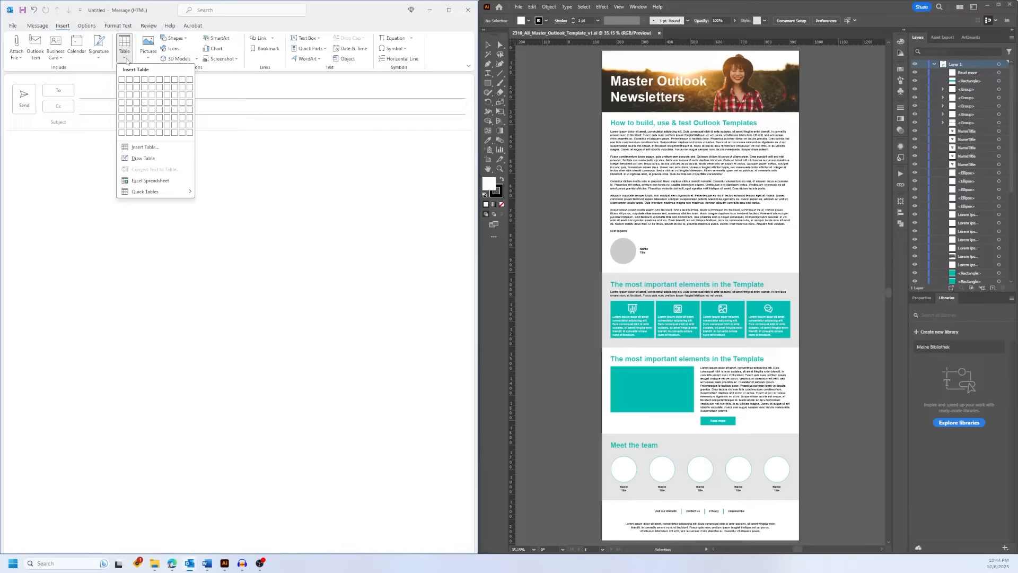
click(122, 80)
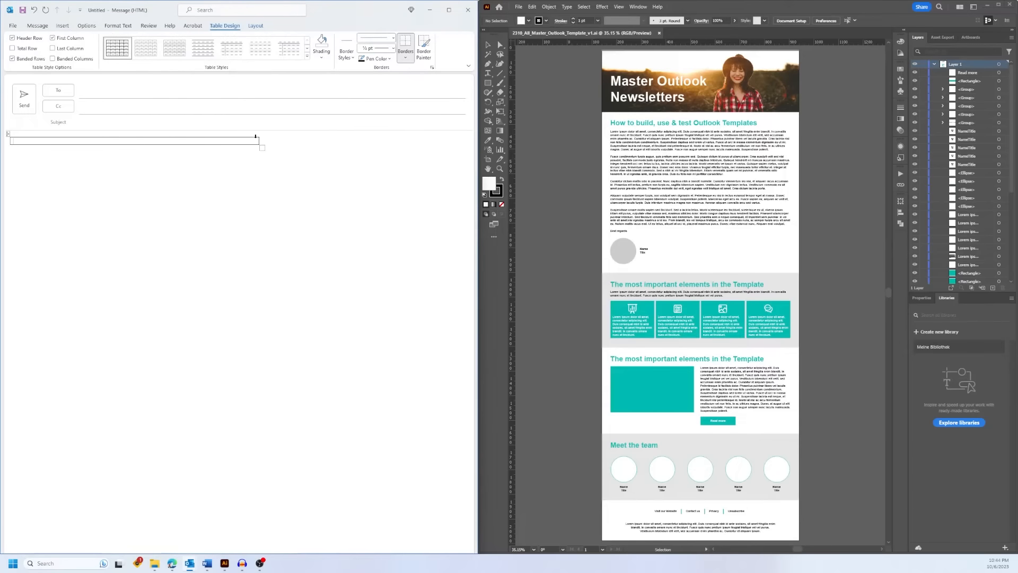
Select the whole table and set its borders to No Border.
click(7, 134)
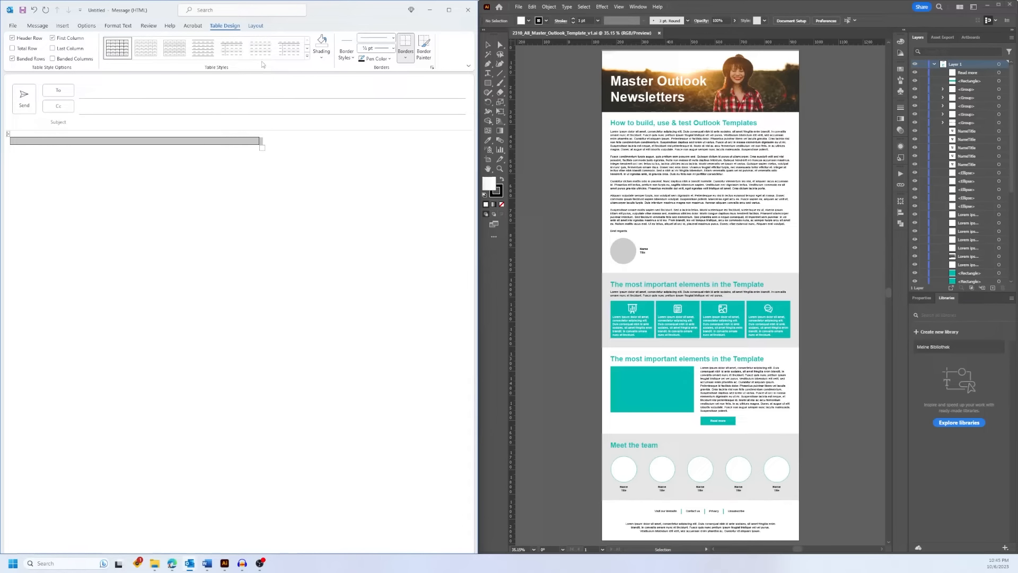
click(405, 59)
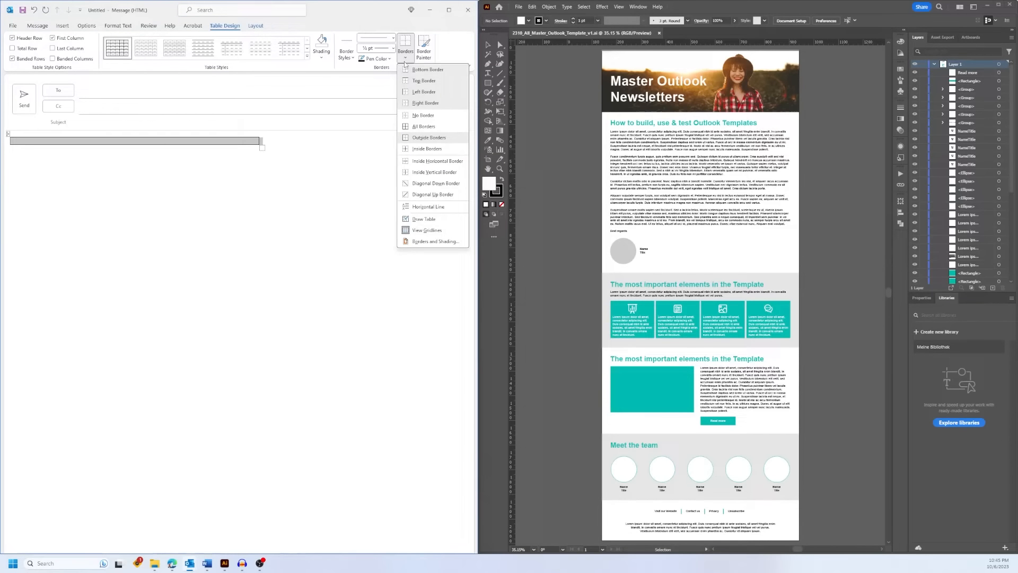
click(426, 115)
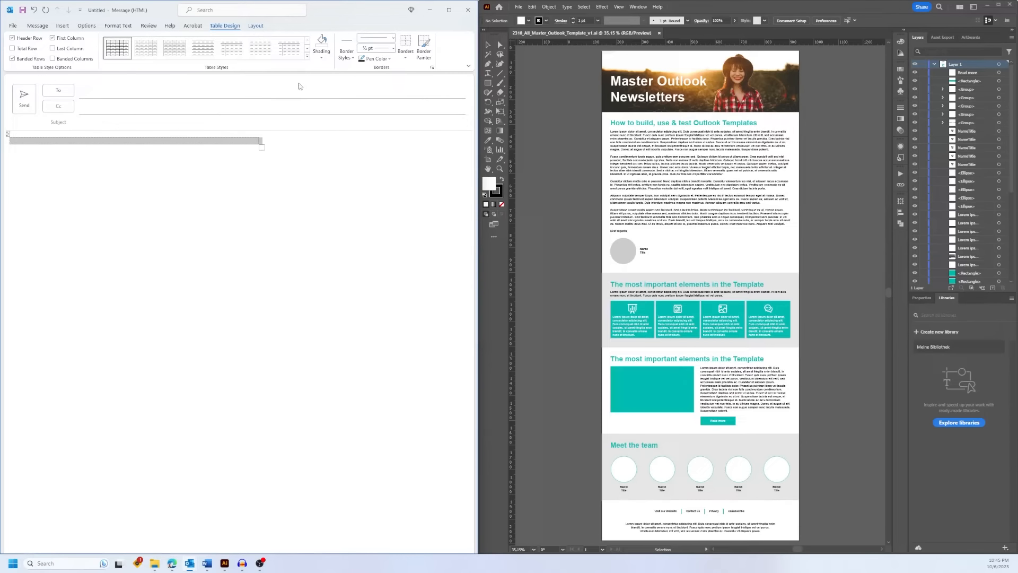
Shade the table with the theme color Light Gray, Background 2.
click(320, 58)
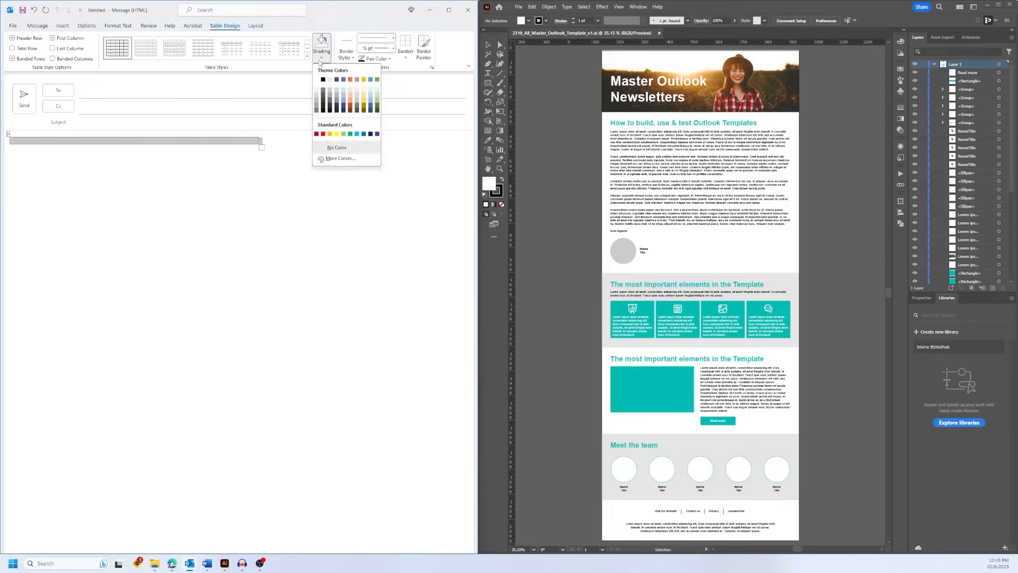
click(317, 97)
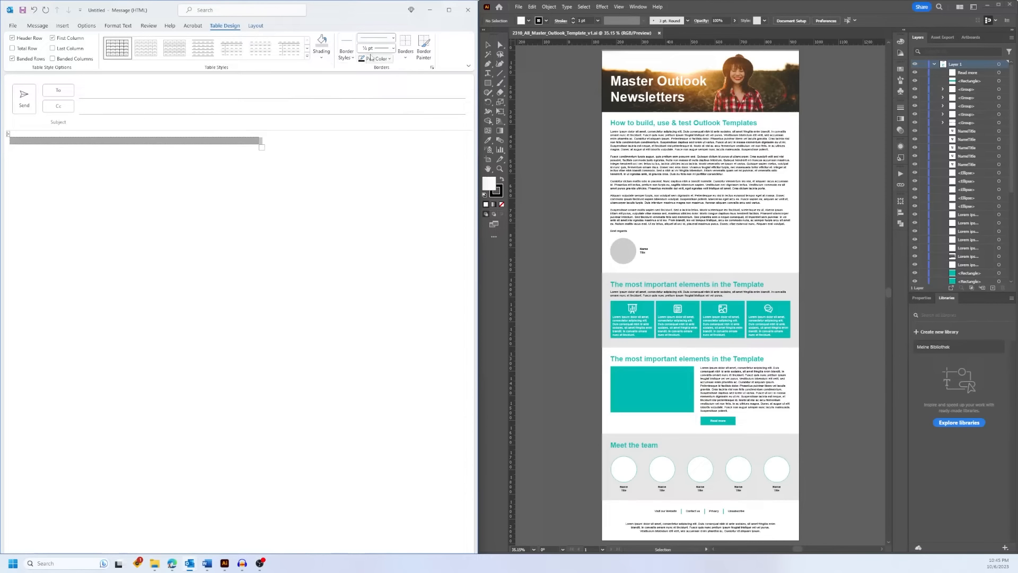
click(324, 57)
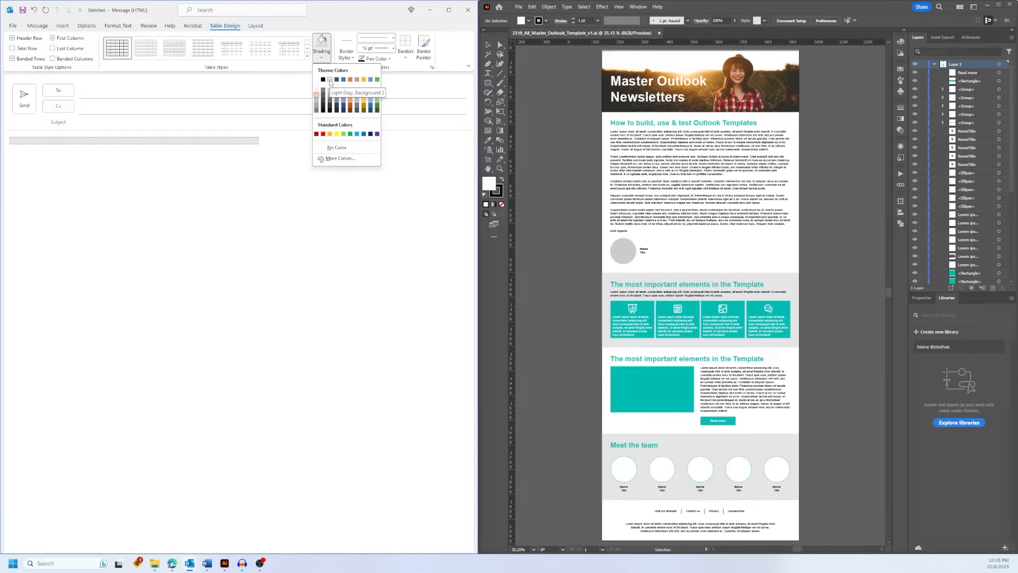
click(330, 79)
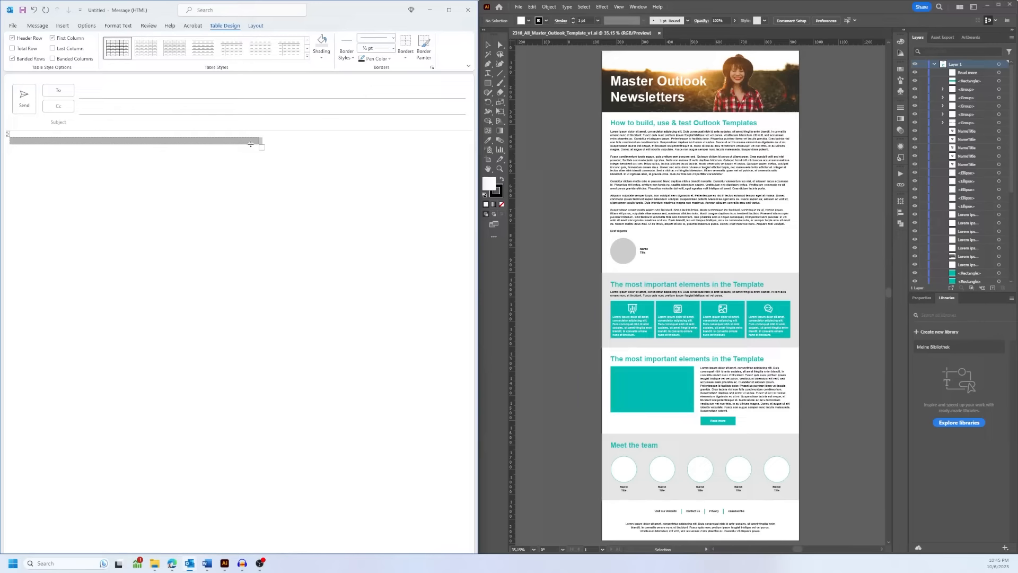
Set the table's preferred width to 100 percent in its table properties.
click(256, 26)
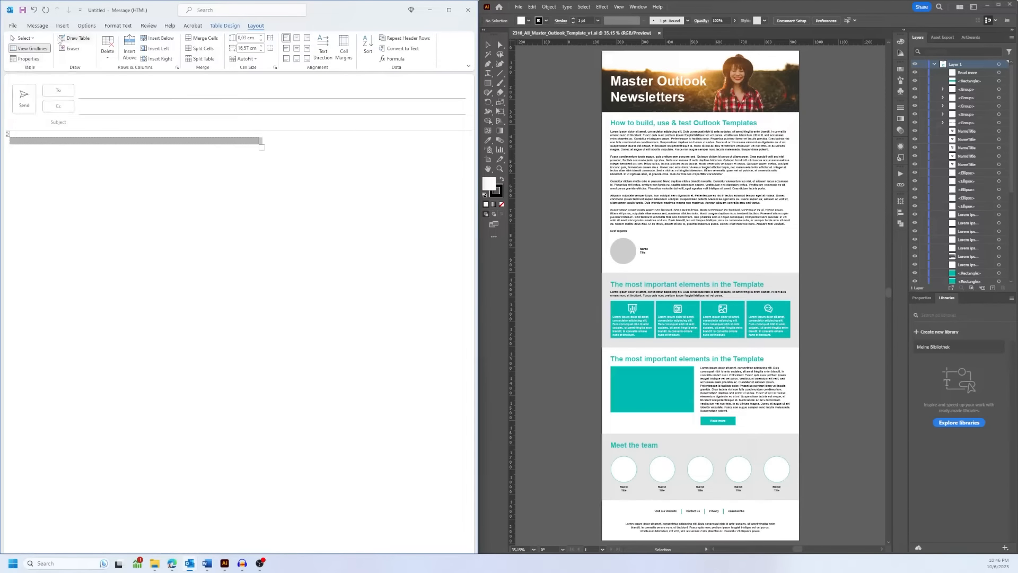
click(36, 61)
drag(232, 196, 287, 142)
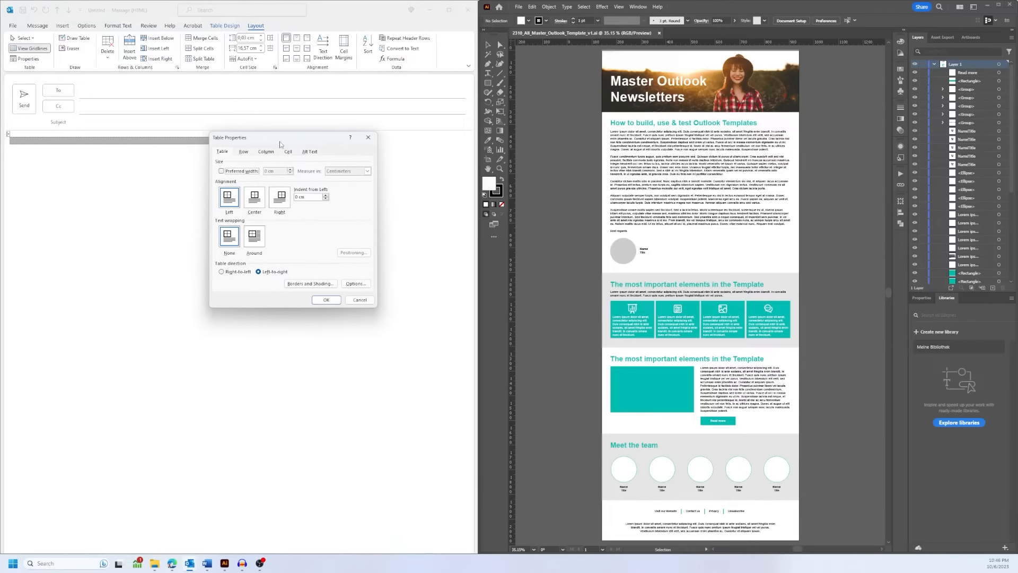
click(222, 171)
drag(276, 170, 258, 173)
text(100%)
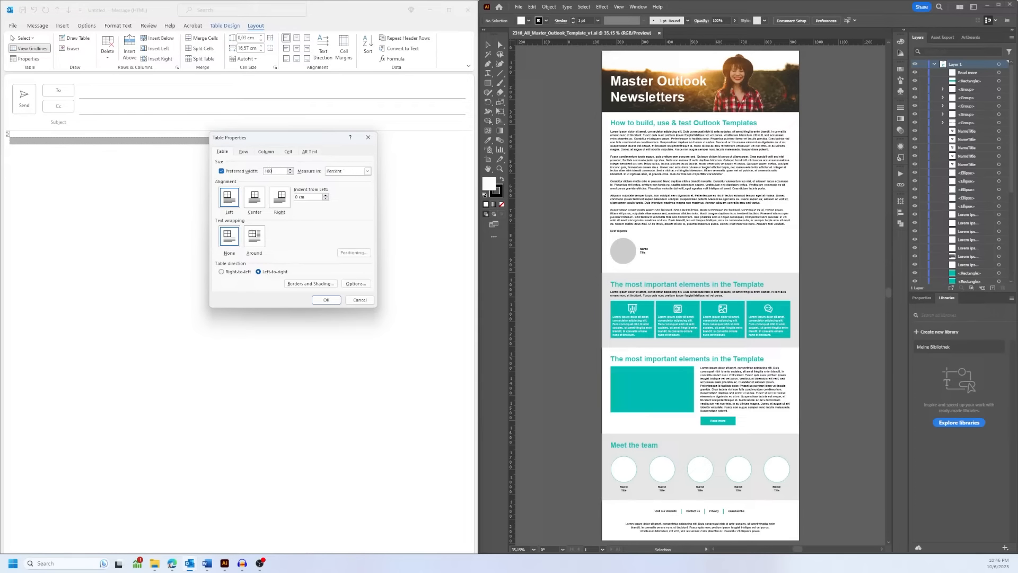
click(326, 300)
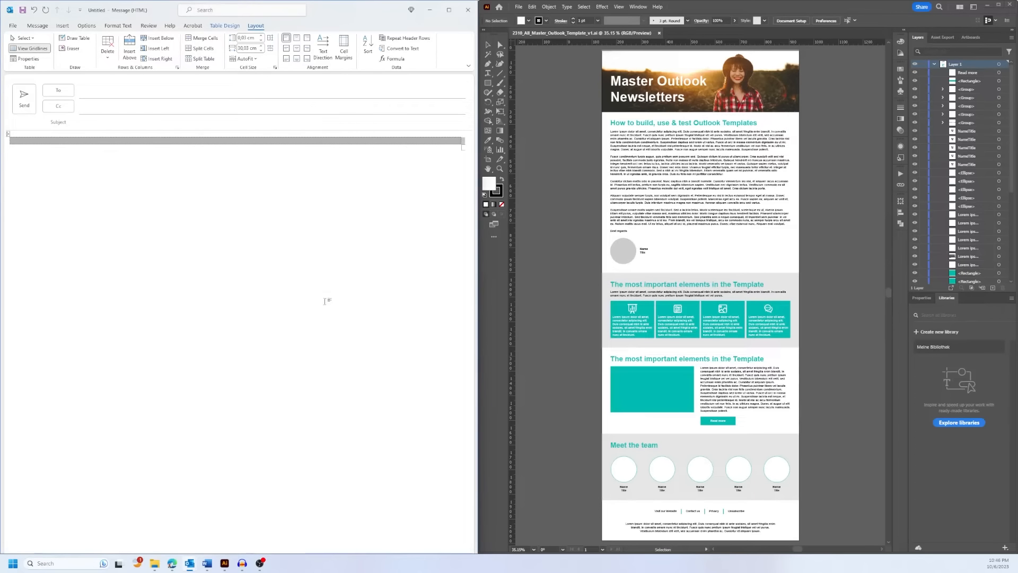
Select the whole gray table and open the cell options from its table properties.
click(210, 146)
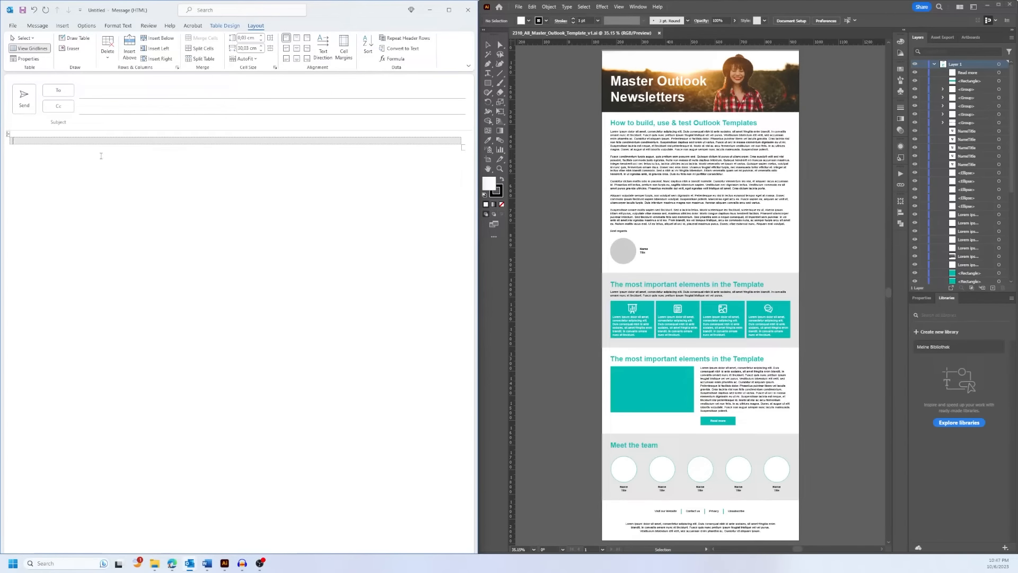
click(462, 147)
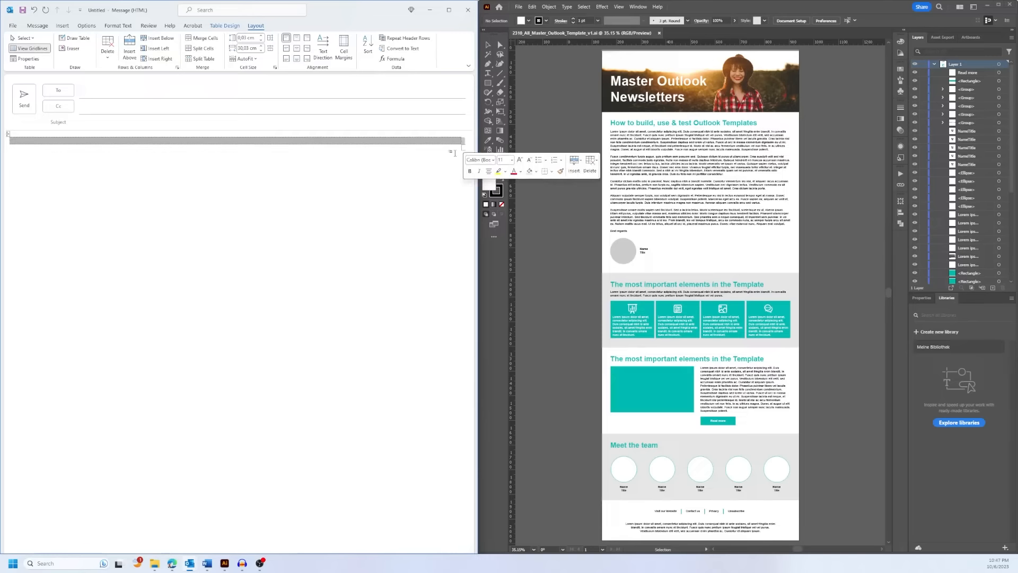
click(145, 142)
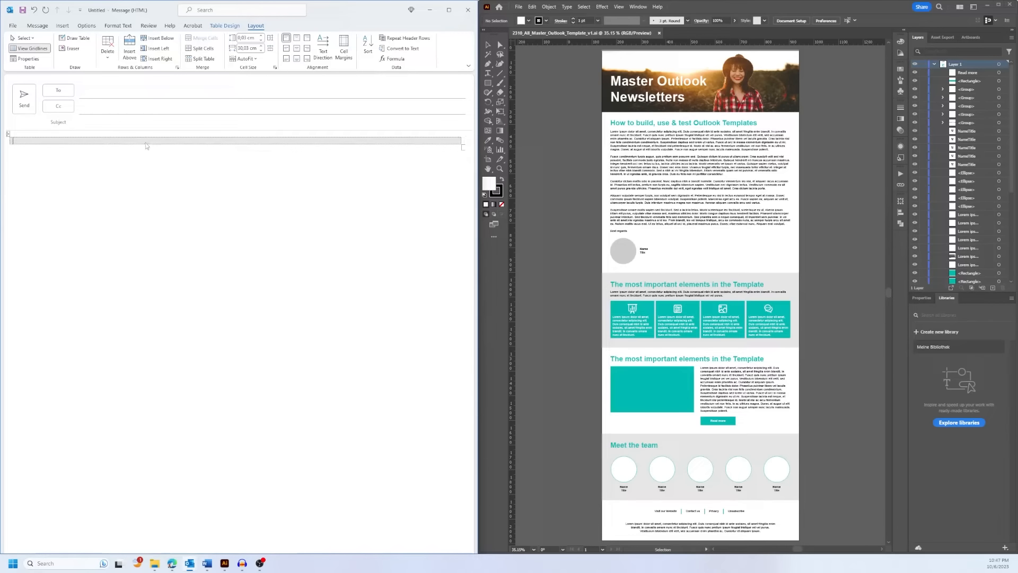
click(7, 137)
click(23, 139)
click(7, 134)
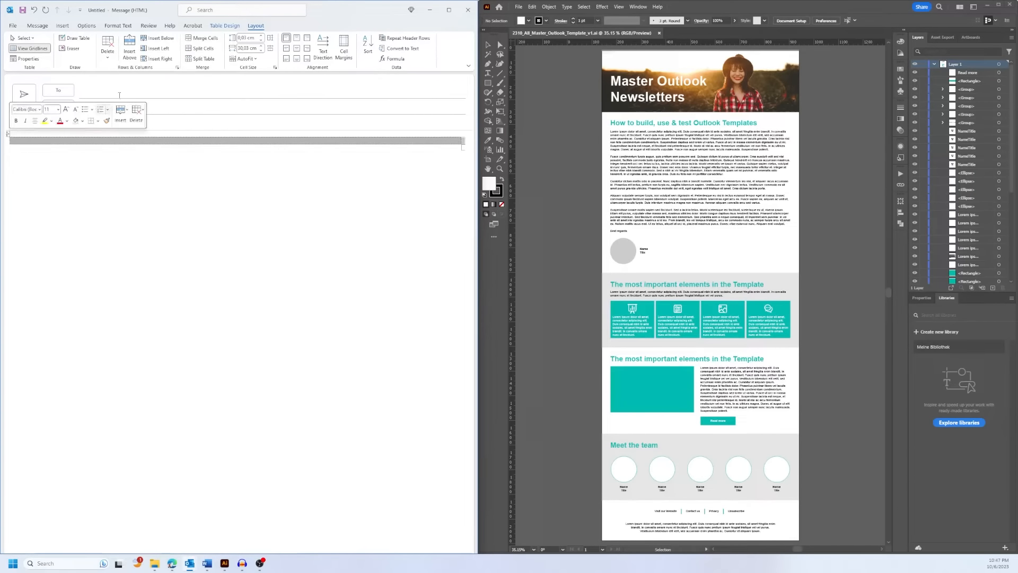
click(21, 59)
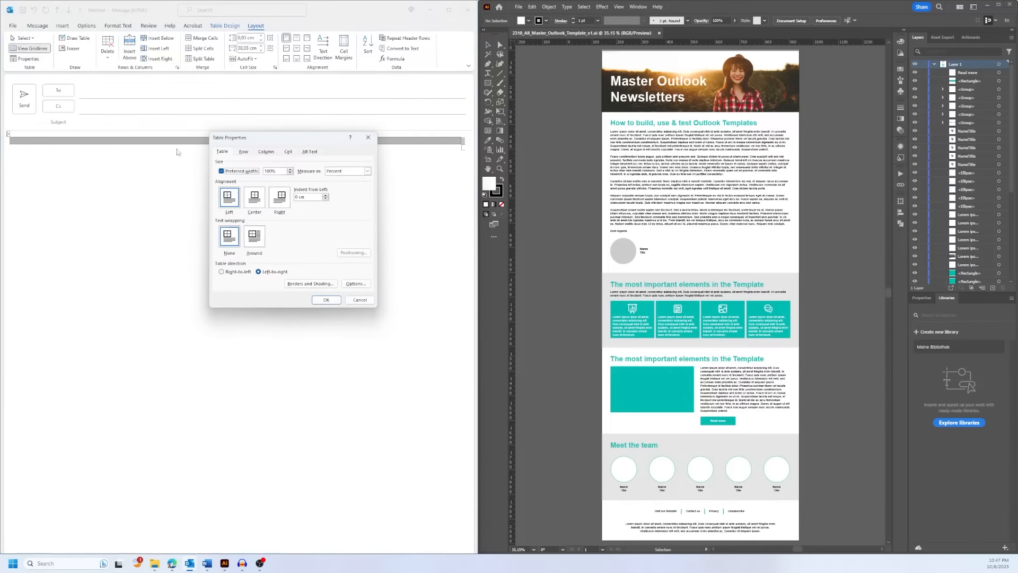
drag(283, 143, 304, 130)
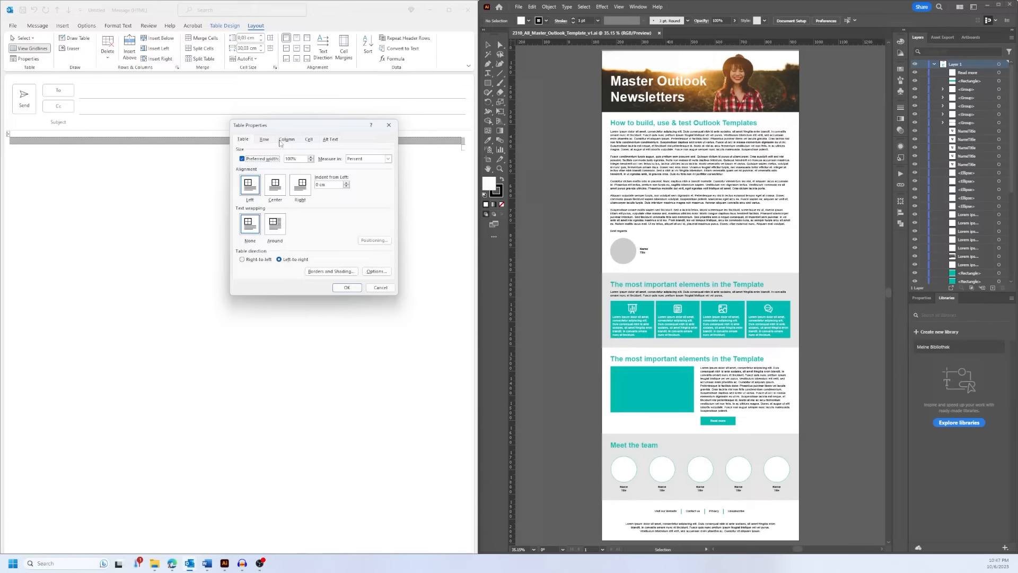
click(310, 140)
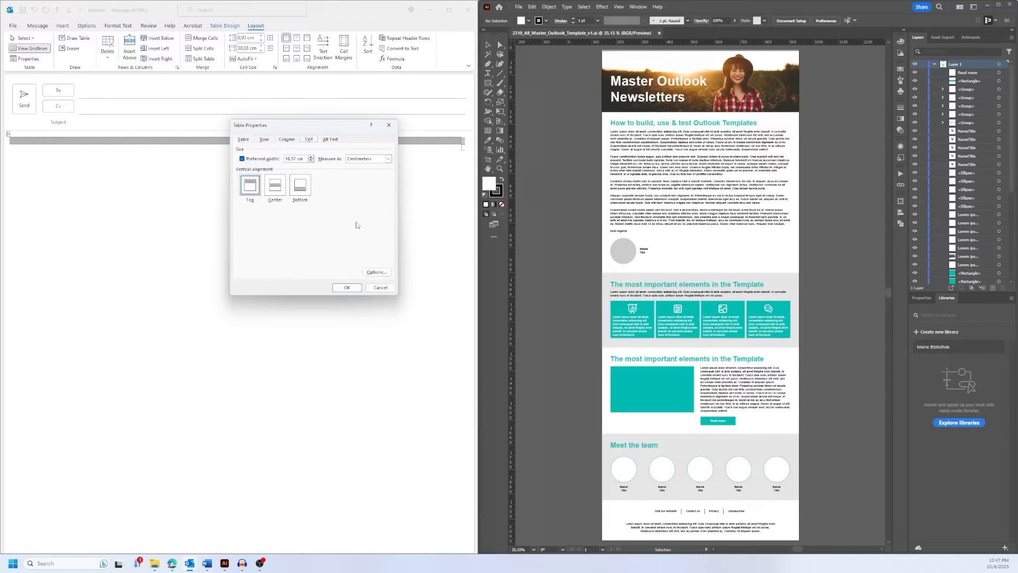
click(376, 272)
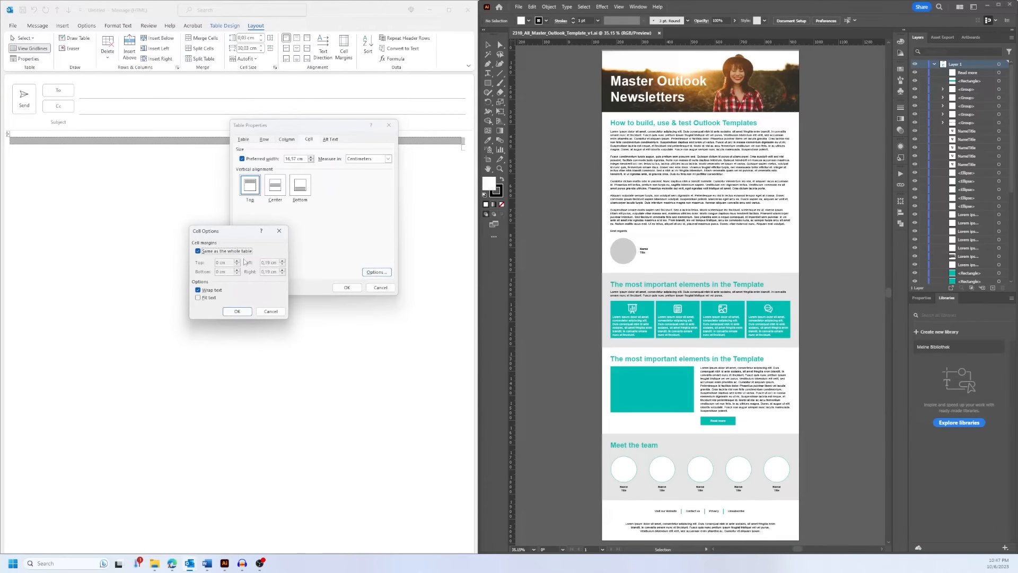
drag(225, 234, 300, 171)
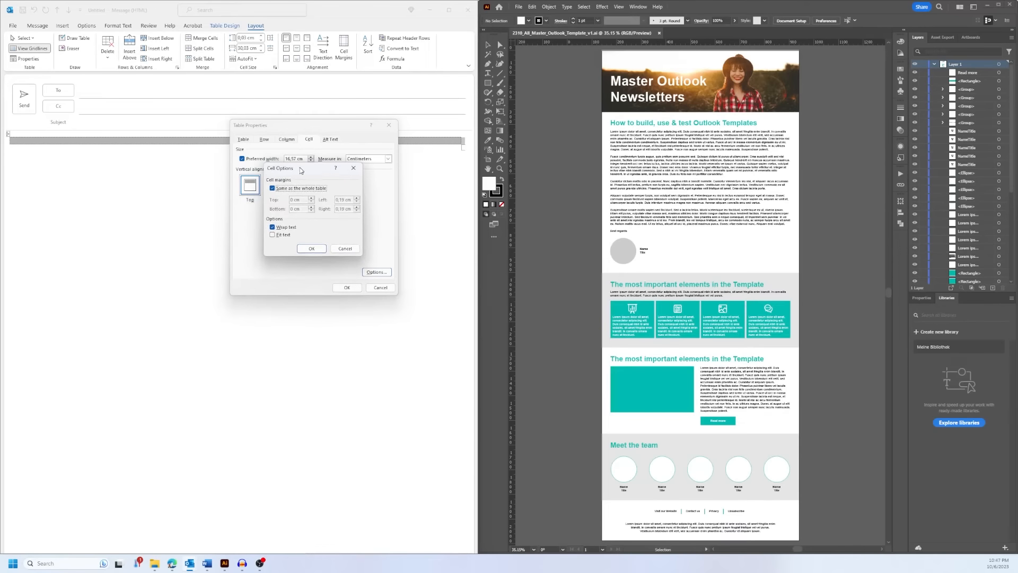
drag(298, 169, 259, 171)
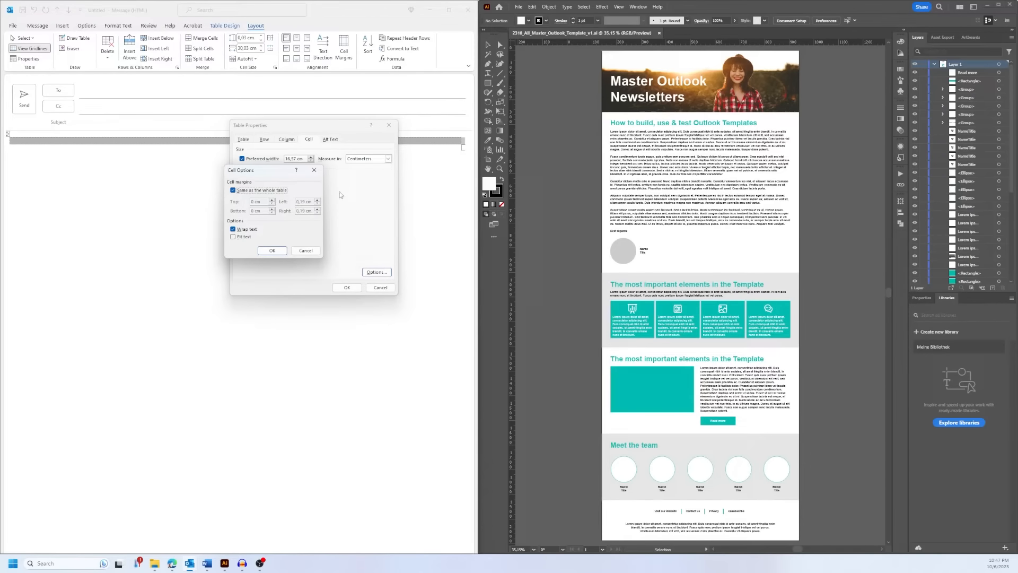
drag(256, 171, 281, 163)
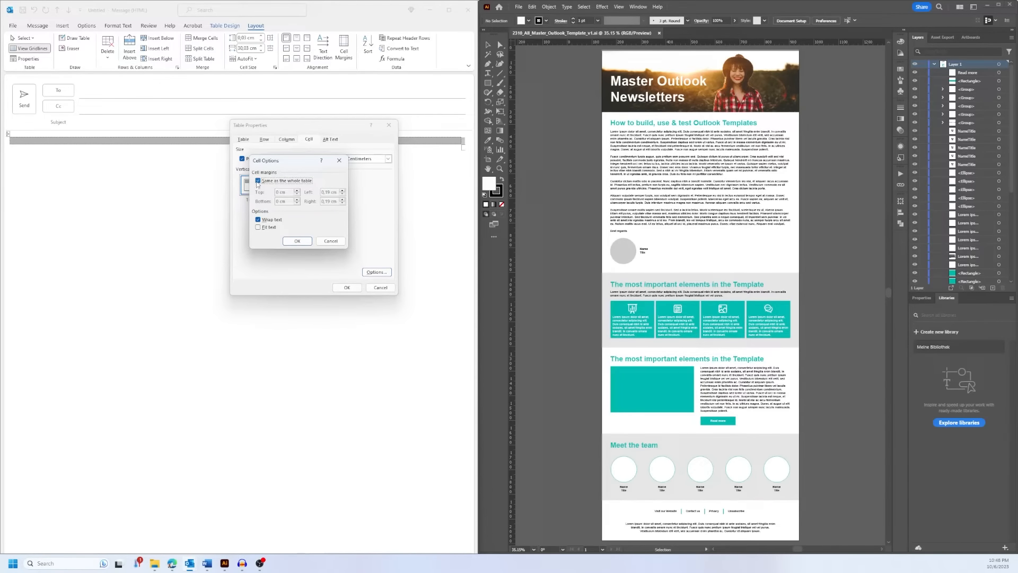
Stop the cell margins from matching the whole table, set the left margin to 0.2 cm, and increase the right, top and bottom margins.
click(257, 181)
click(342, 190)
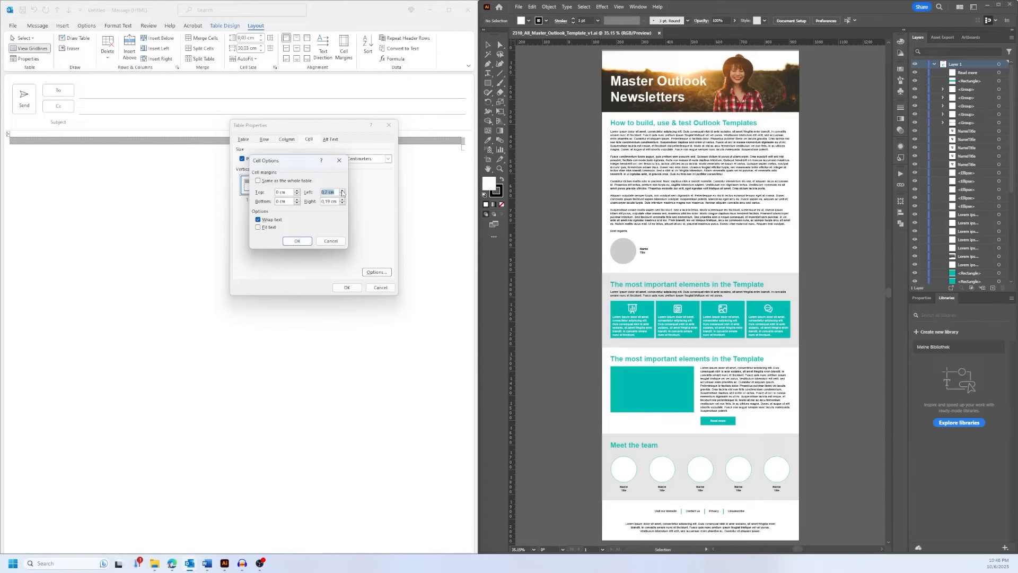
click(343, 199)
click(297, 190)
click(297, 190)
click(296, 199)
click(296, 200)
click(296, 200)
click(297, 203)
click(295, 240)
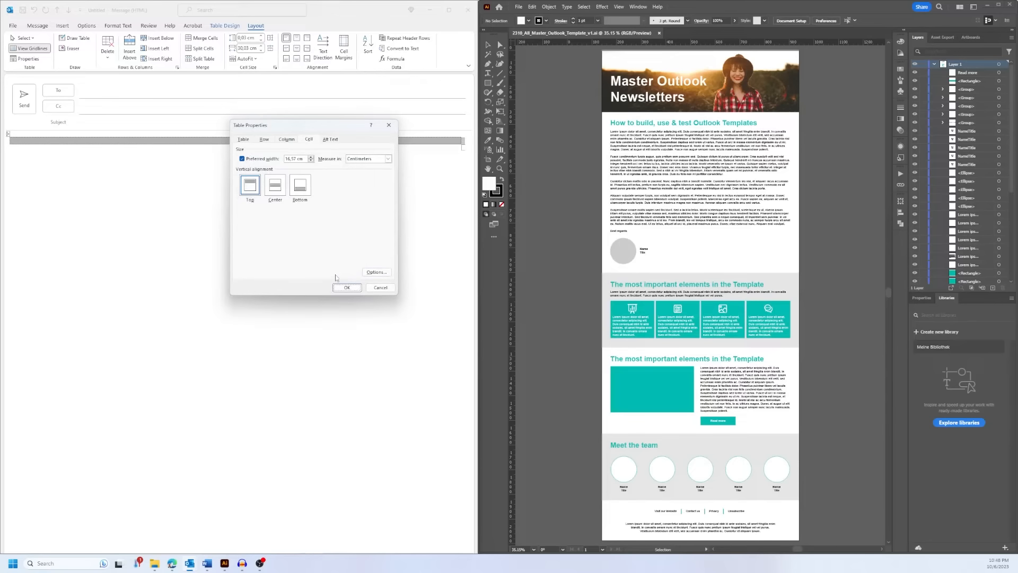
click(346, 287)
Insert a nested table with one column and one row inside the gray table's cell.
click(229, 141)
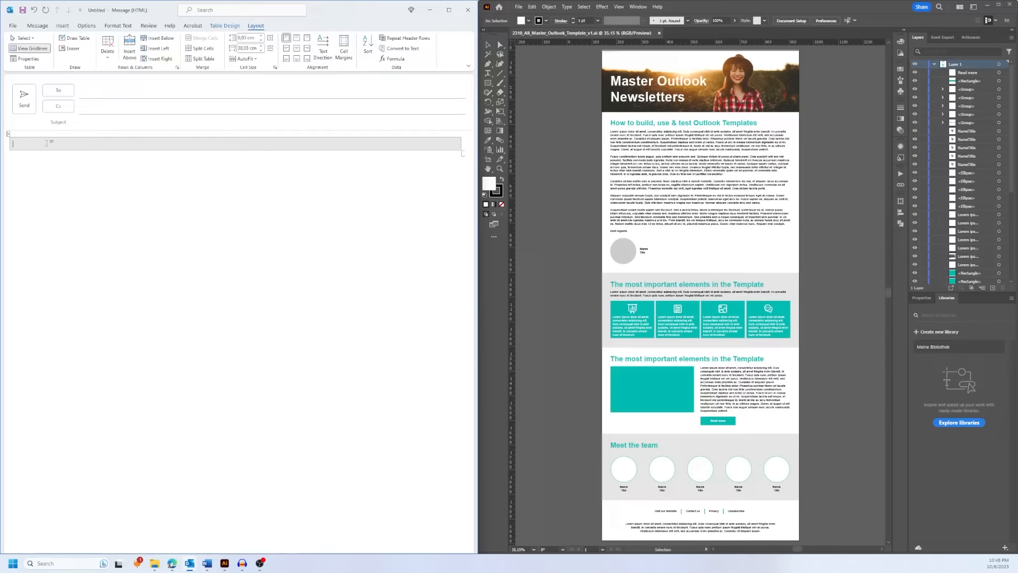
click(232, 27)
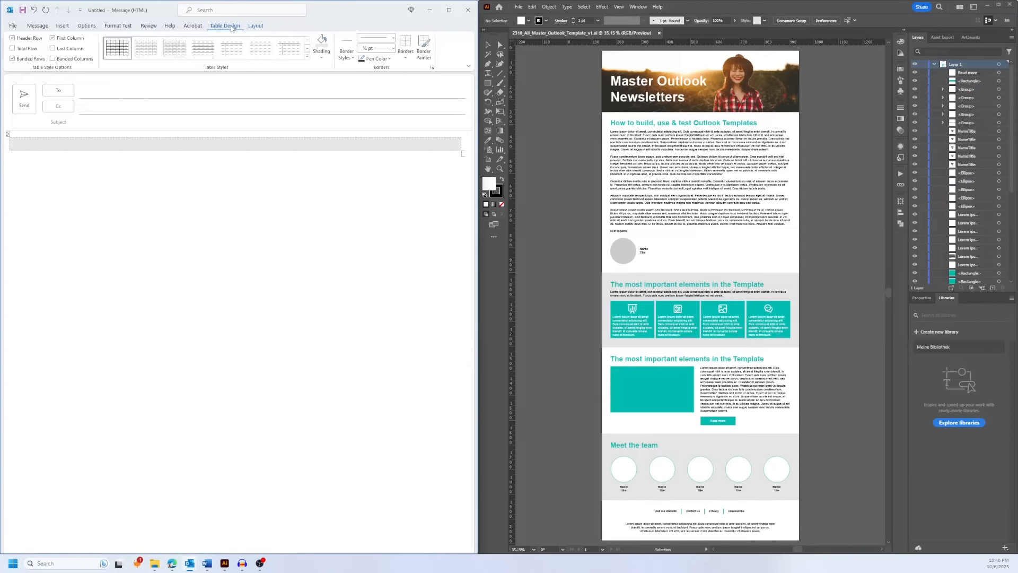
click(256, 25)
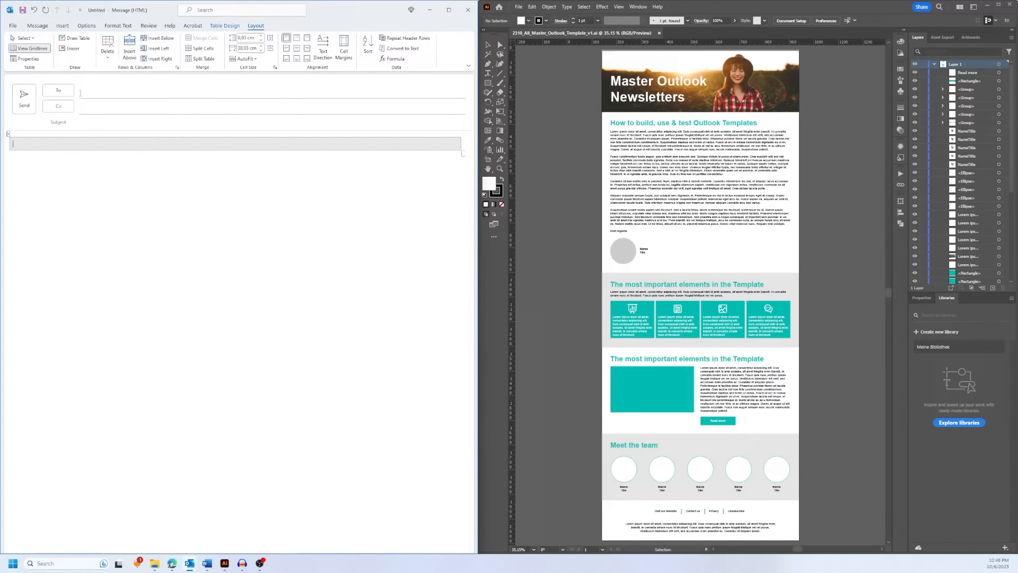
click(63, 25)
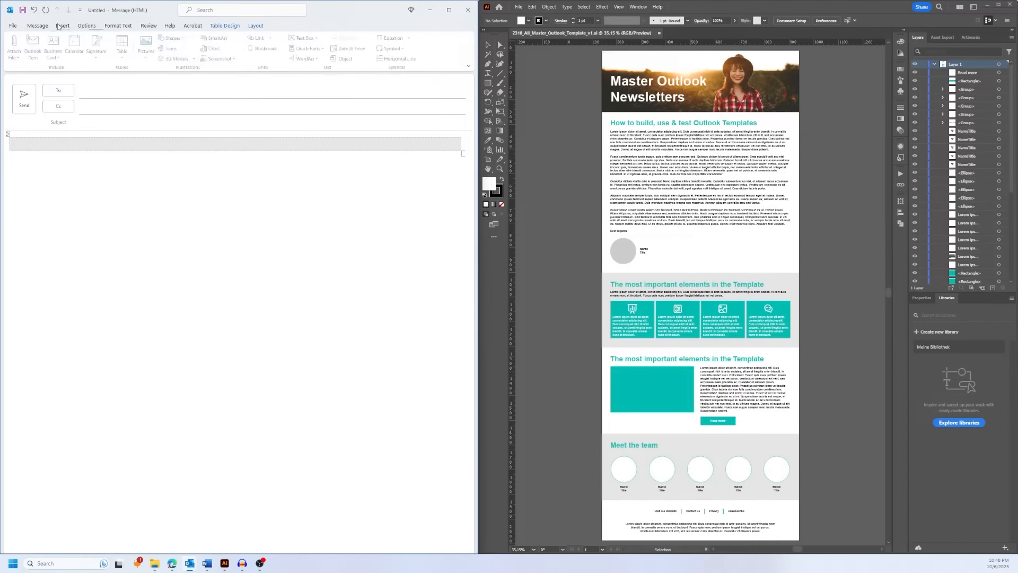
click(123, 56)
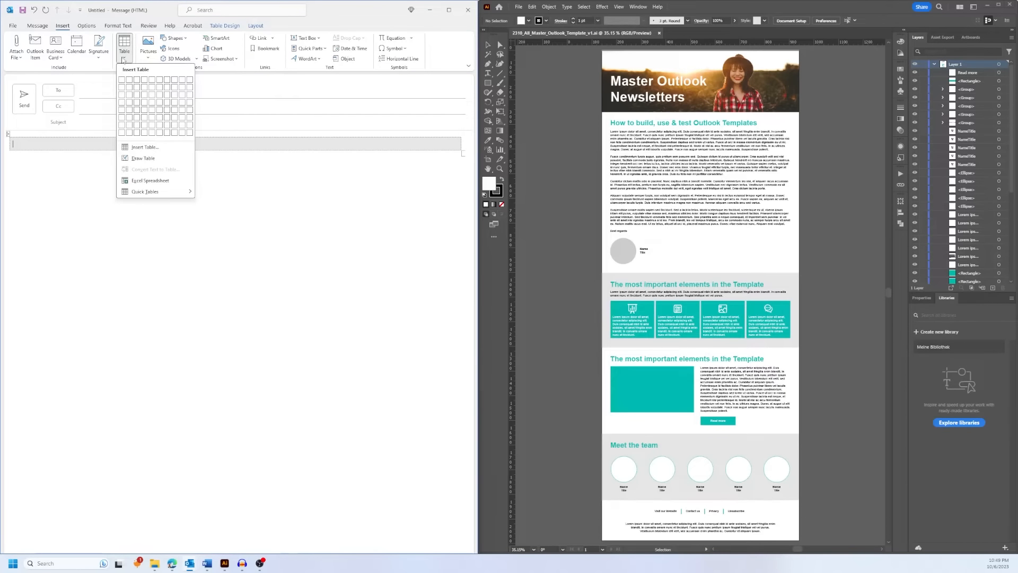
click(63, 25)
click(62, 25)
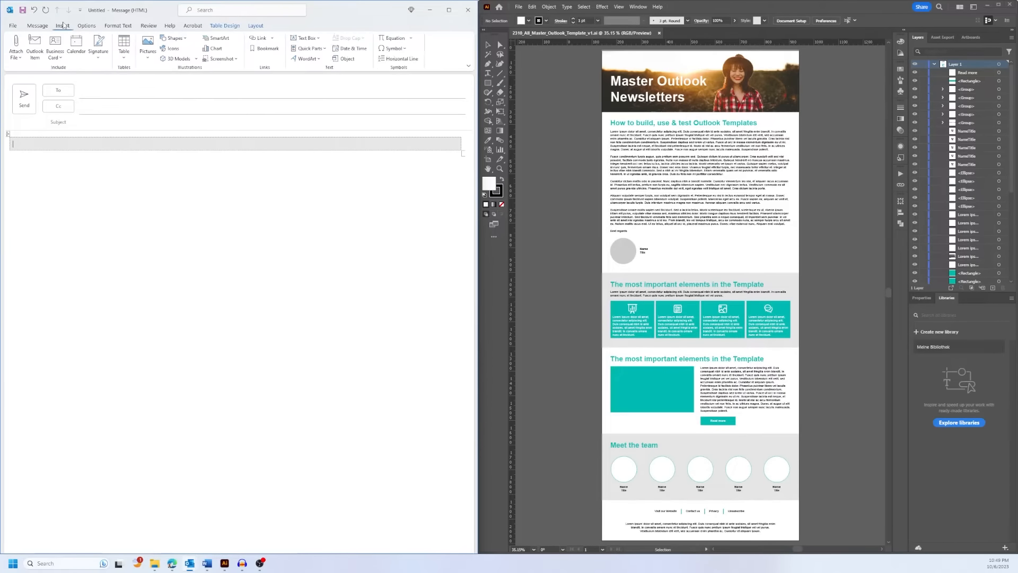
click(128, 59)
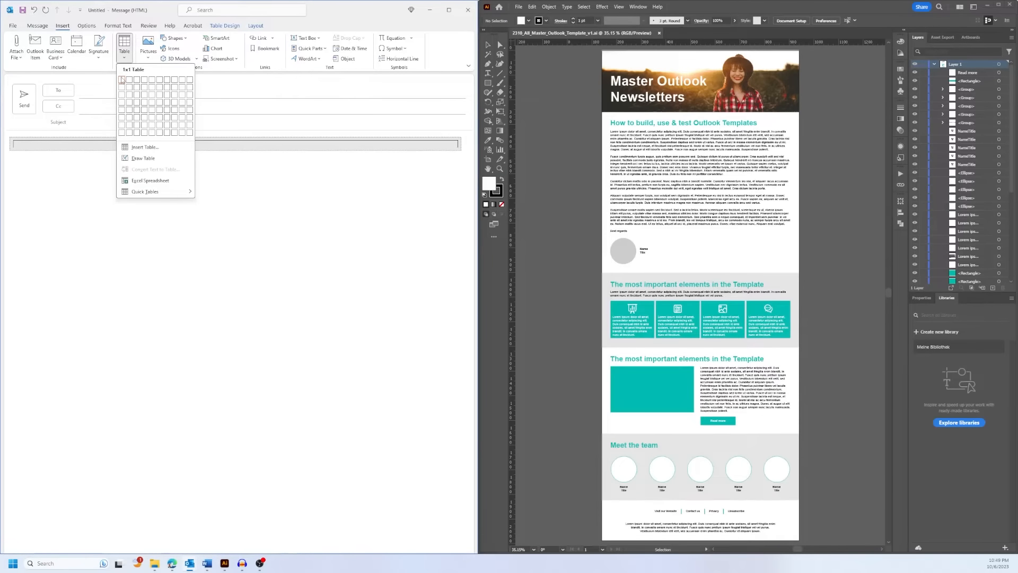
click(121, 79)
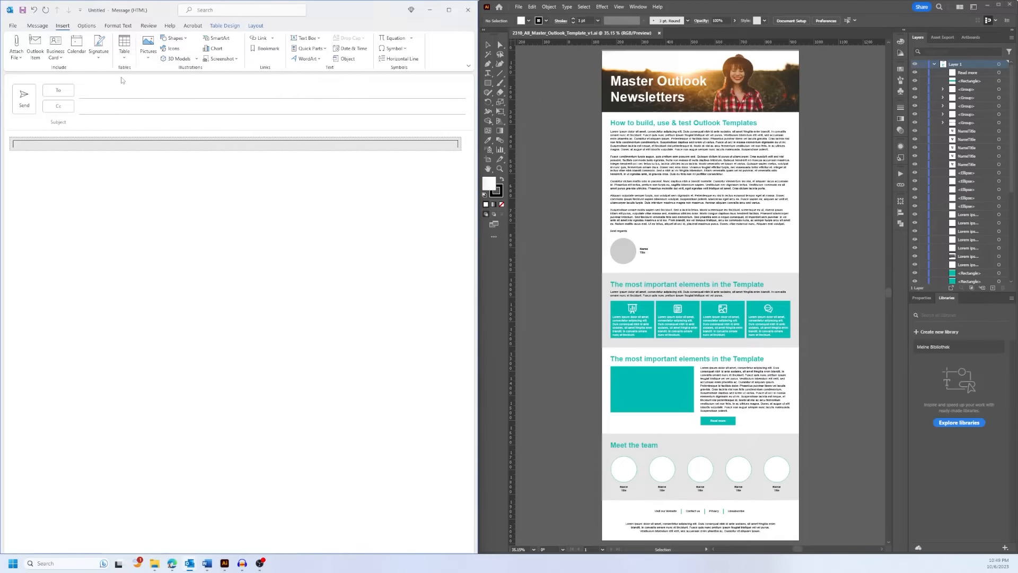
Select the nested table and set its borders to No Border.
click(10, 137)
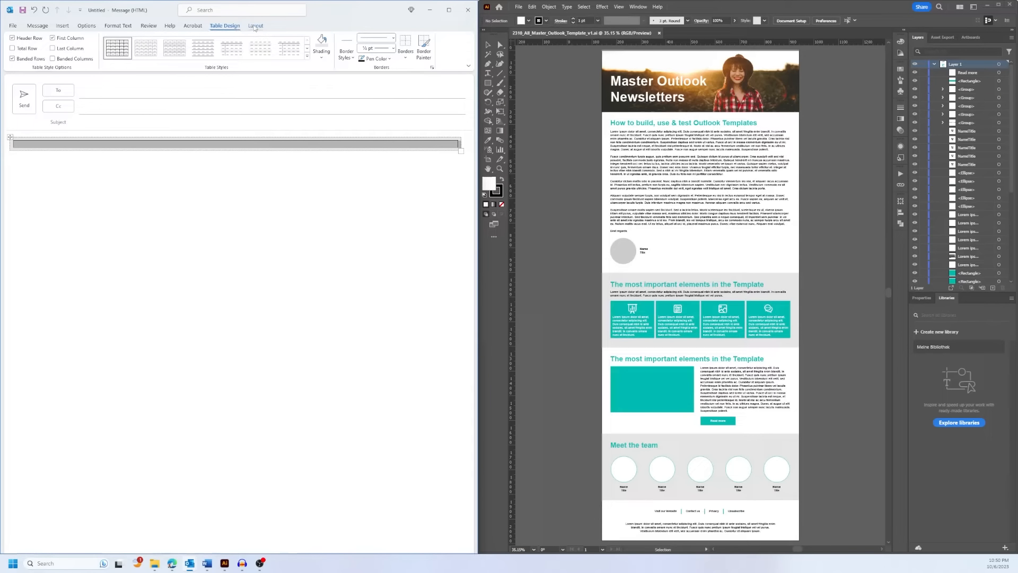
click(403, 56)
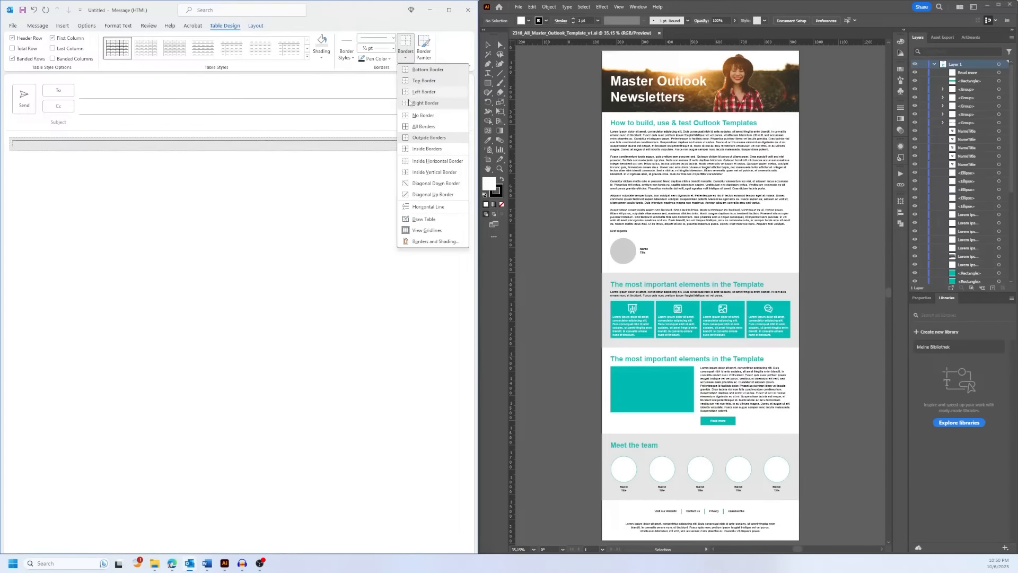
click(414, 116)
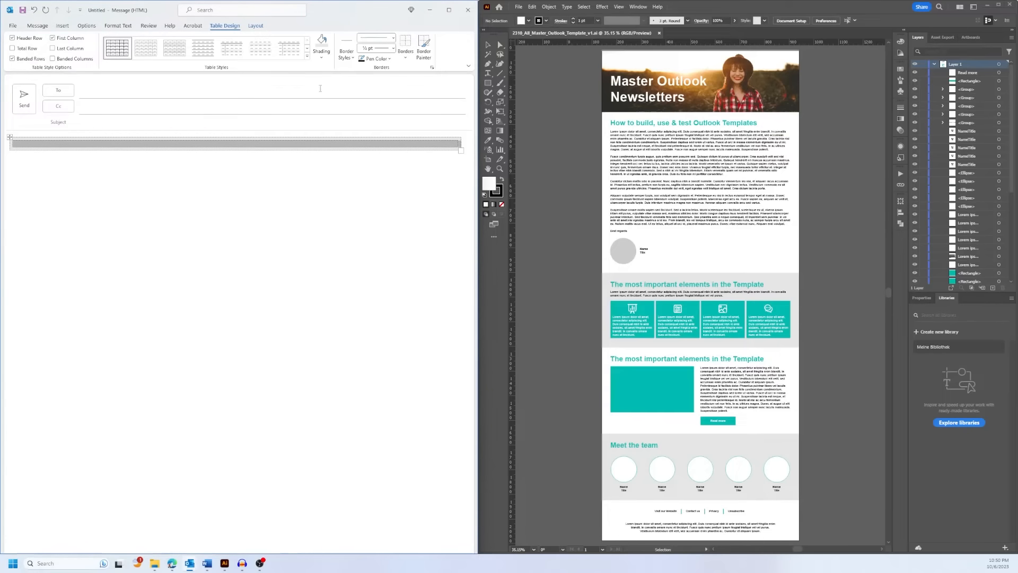
Enable a preferred width for the nested table in its table properties and try to set it to 21.1 cm.
click(255, 26)
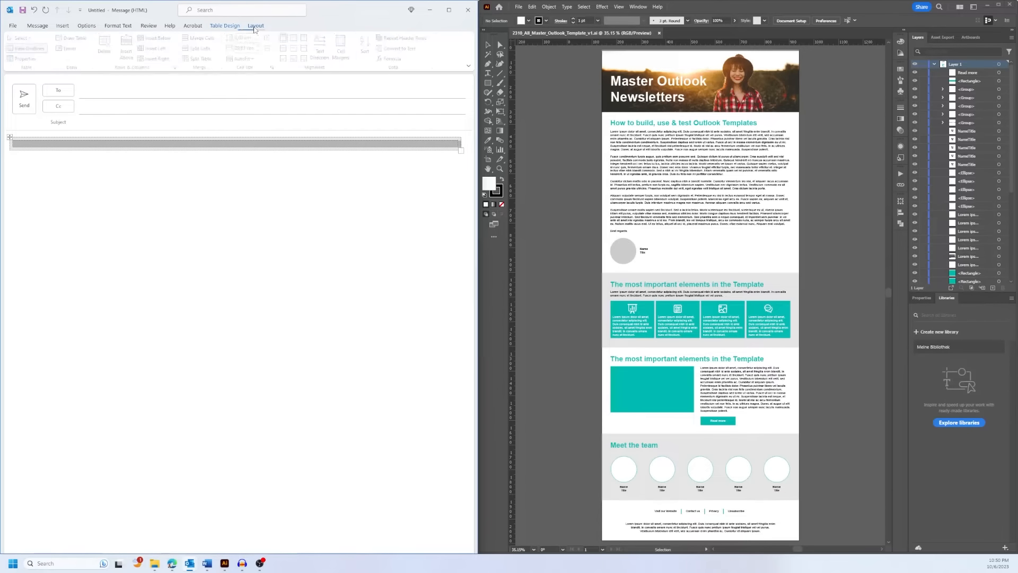
click(25, 58)
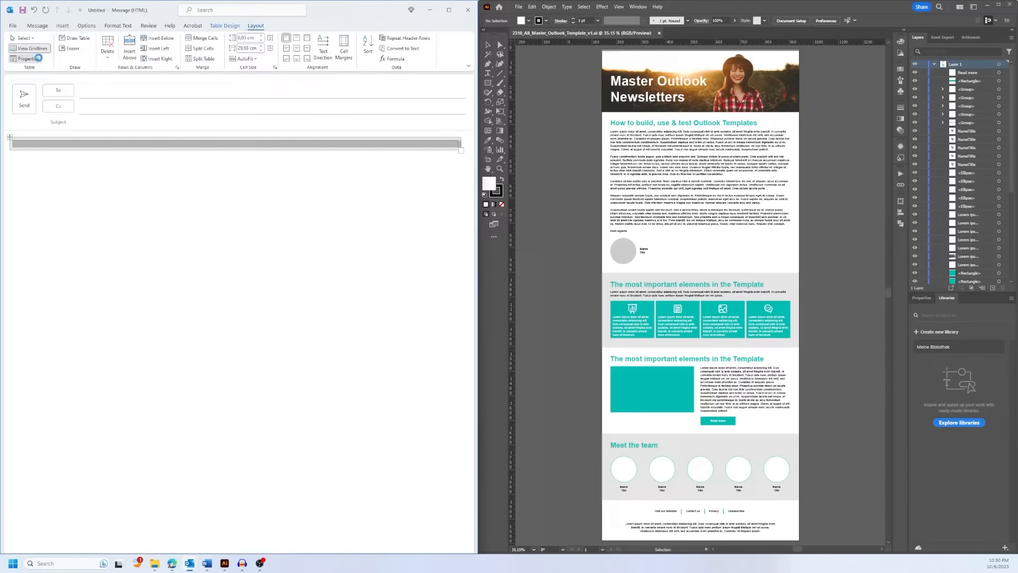
drag(227, 187, 279, 154)
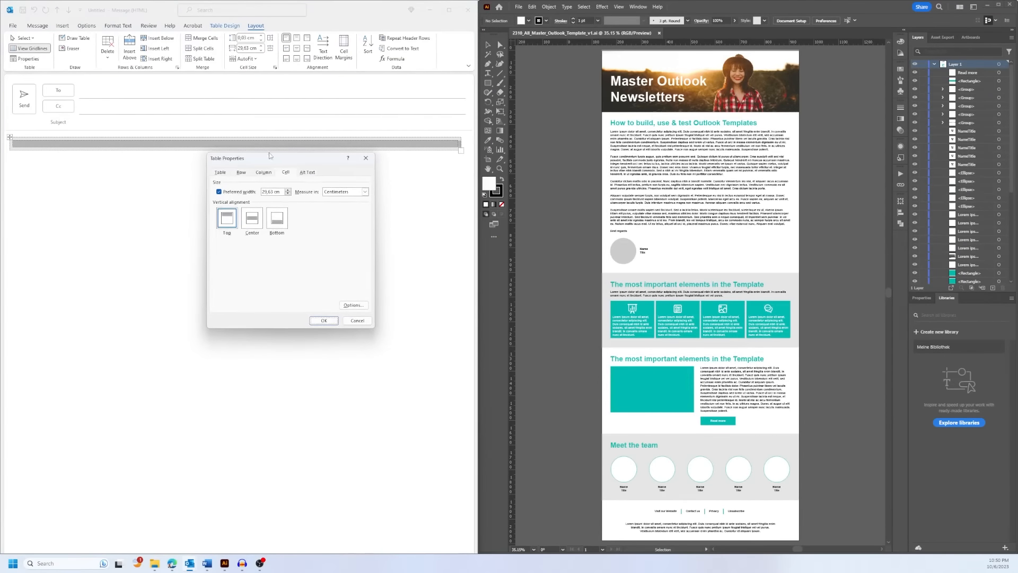
click(220, 173)
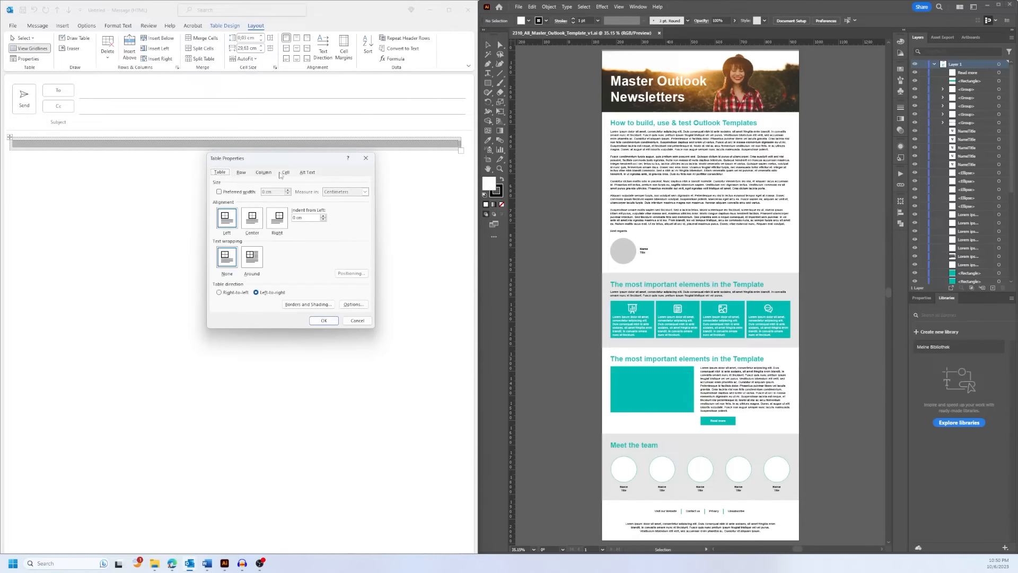
click(228, 192)
drag(275, 193, 250, 194)
text(21,1)
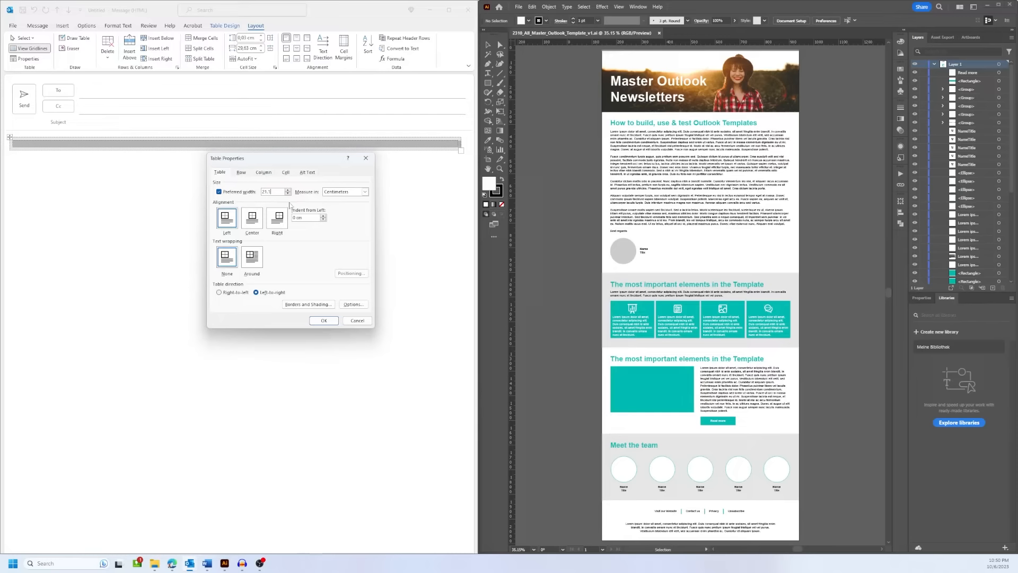
click(325, 321)
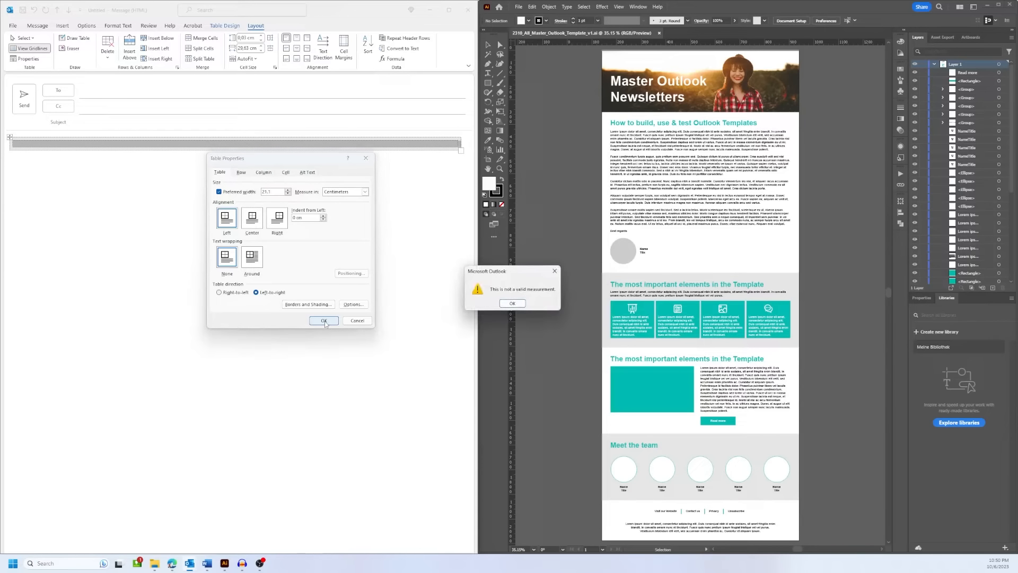
click(518, 306)
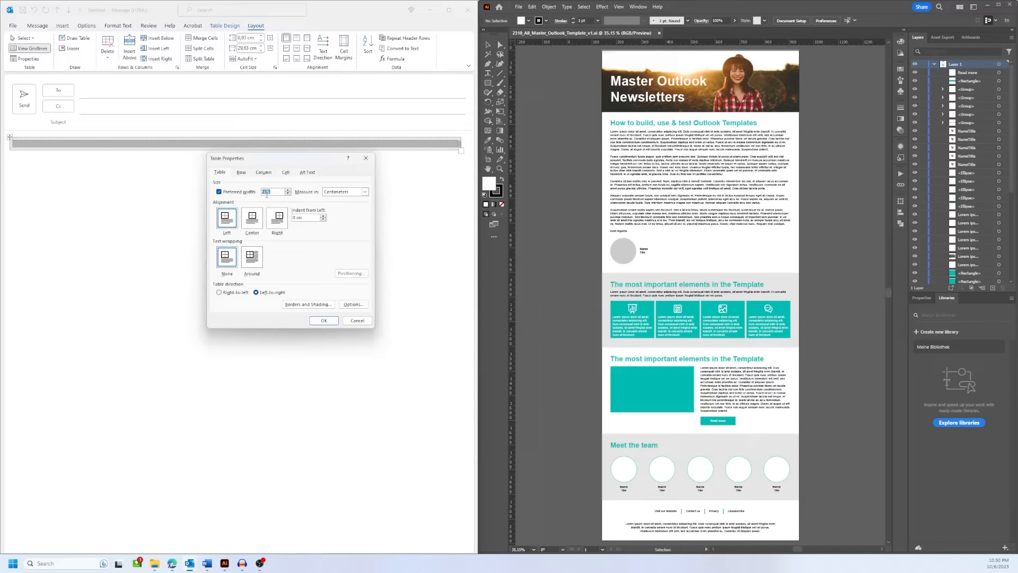
Set the nested table's preferred width to 21.1 percent.
click(269, 193)
key(alt+m)
key(Down)
click(324, 321)
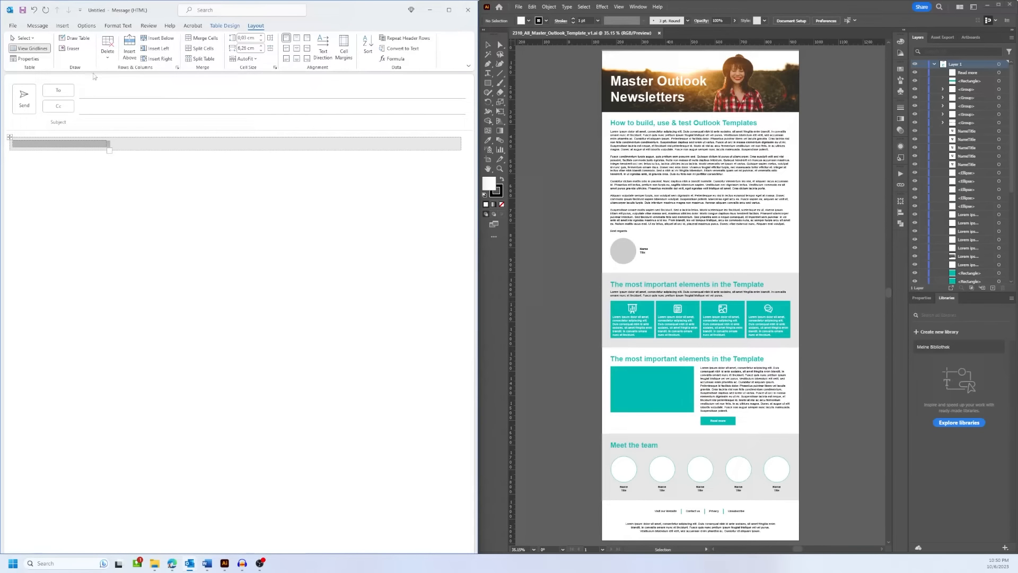
Set the nested table's preferred width to 21.1 cm, measured in centimeters instead of percent.
click(25, 59)
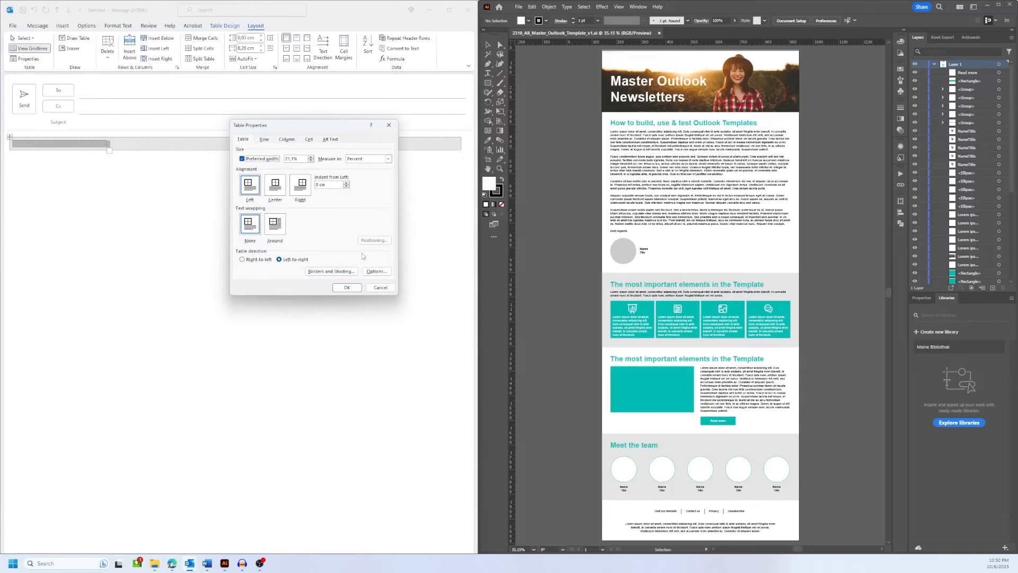
click(299, 158)
key(BackSpace)
click(389, 158)
click(370, 171)
click(347, 288)
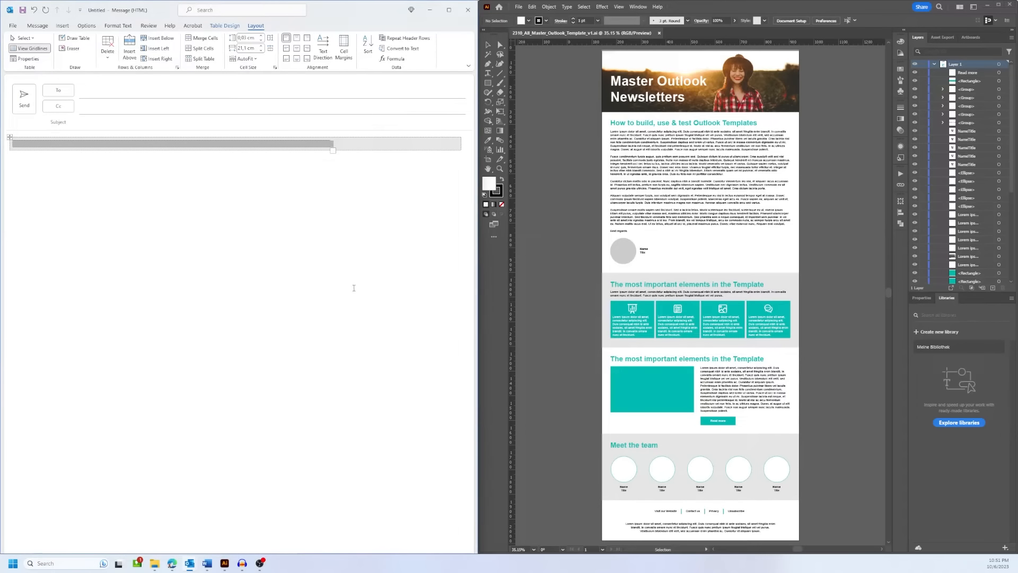
Select the nested table and set its alignment to Center in the table properties.
click(327, 143)
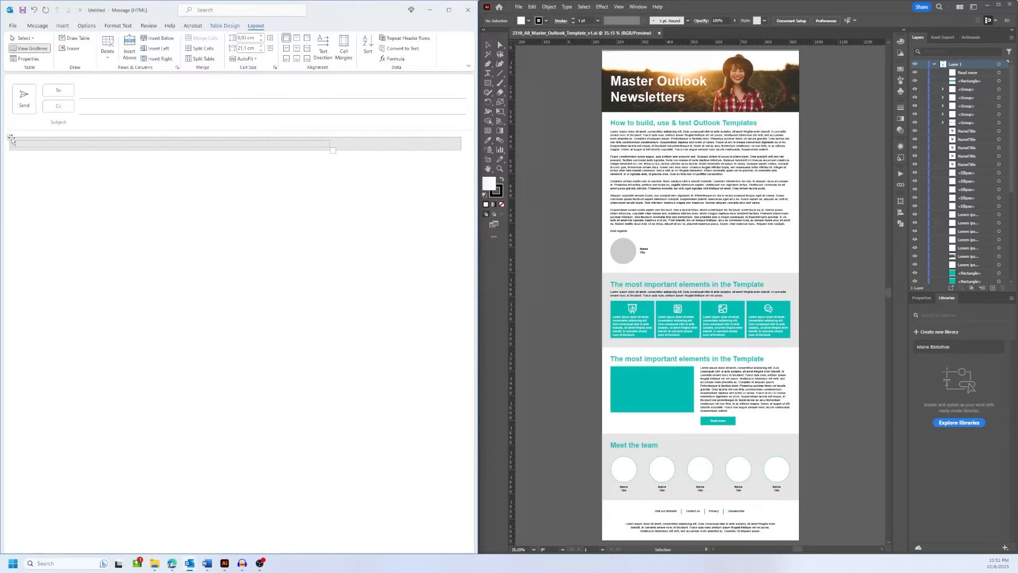
click(10, 138)
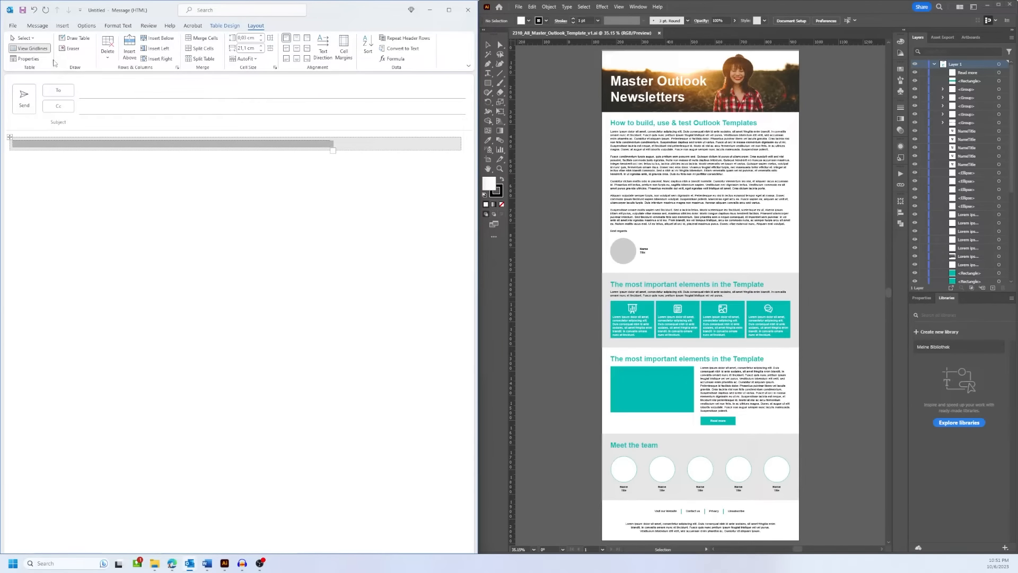
click(28, 58)
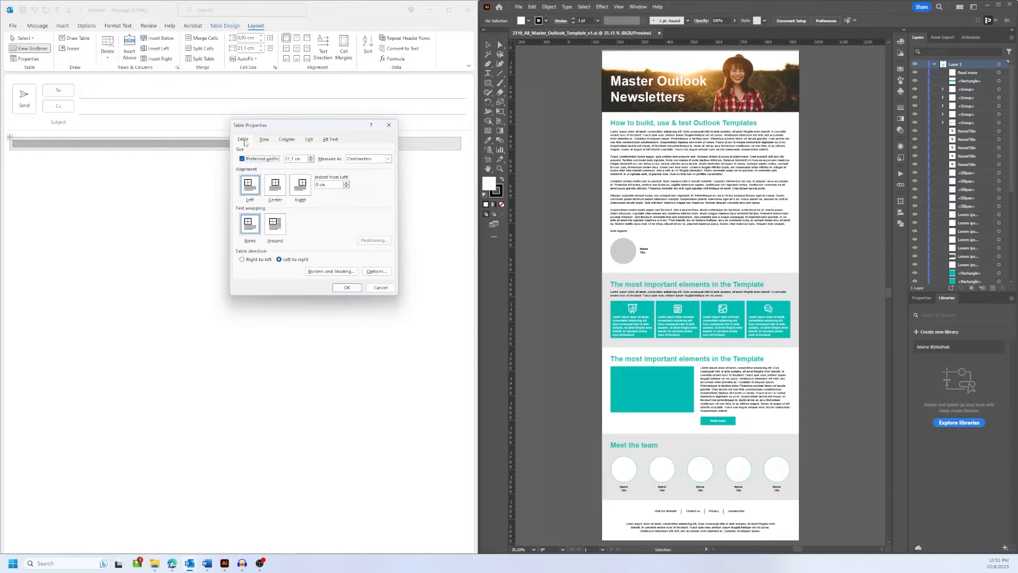
click(277, 191)
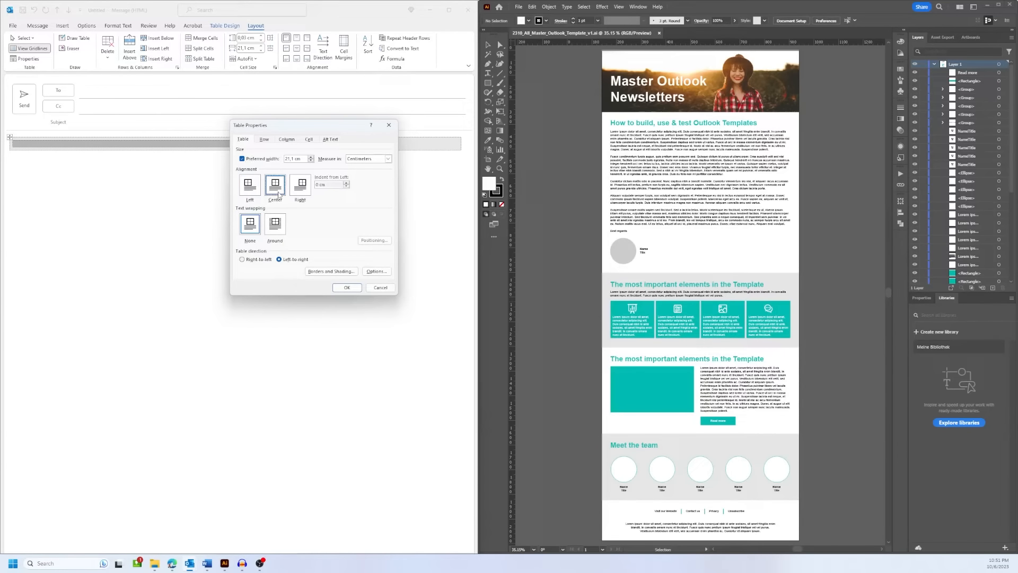
click(347, 287)
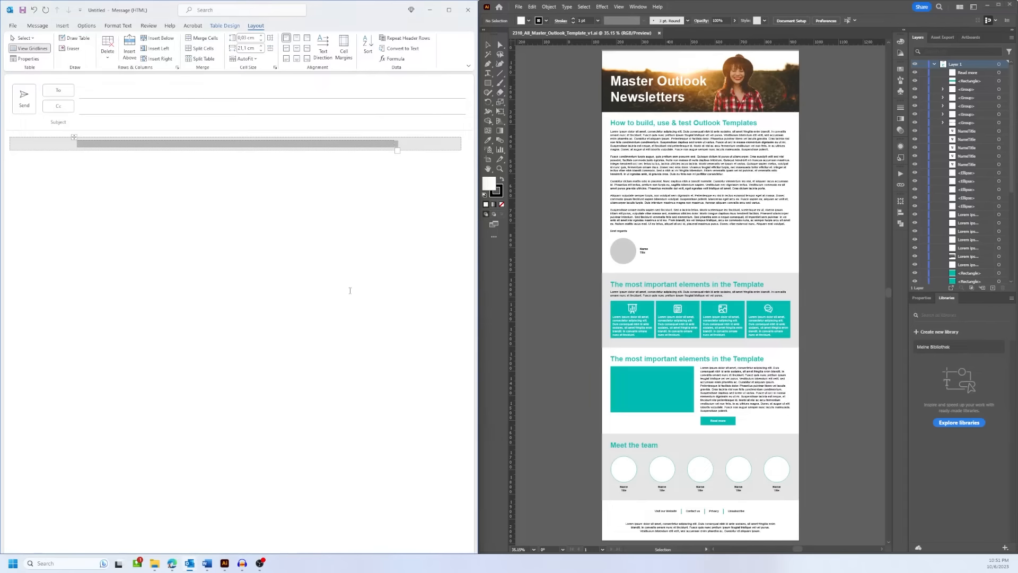
Stop the nested table's cell margins from matching the whole table and set the left and right margins to 0 cm.
click(216, 147)
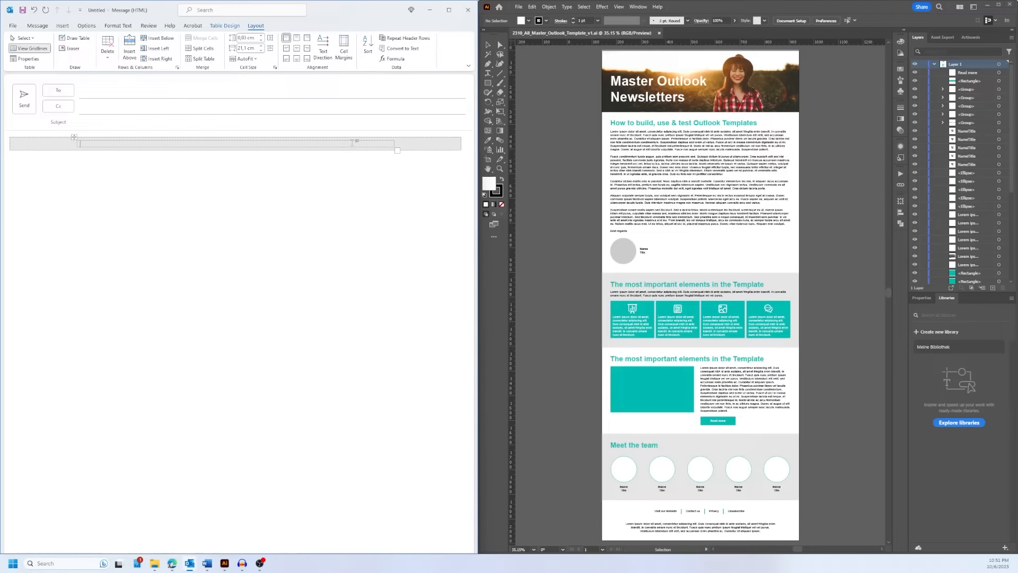
click(74, 138)
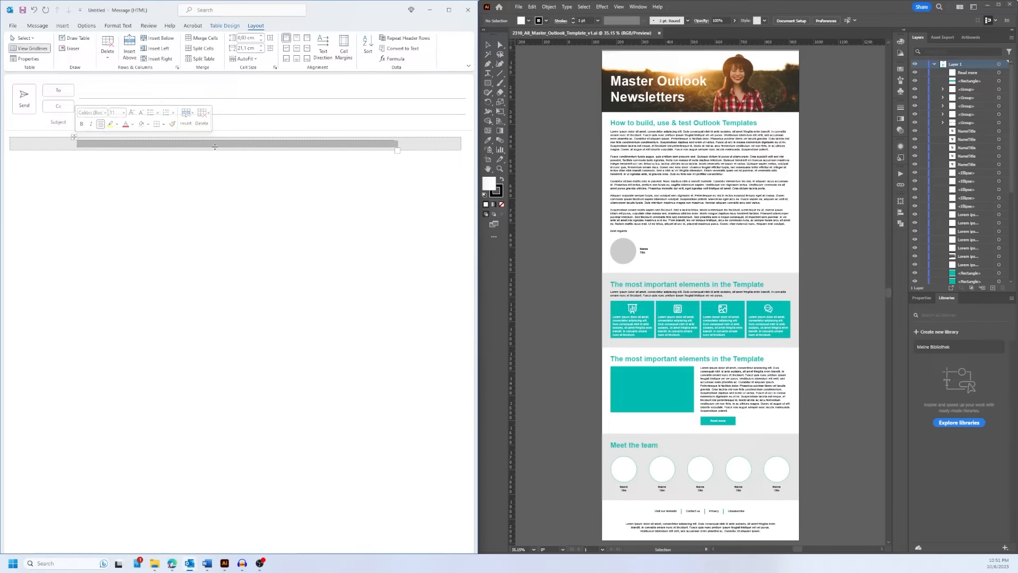
click(102, 144)
click(25, 58)
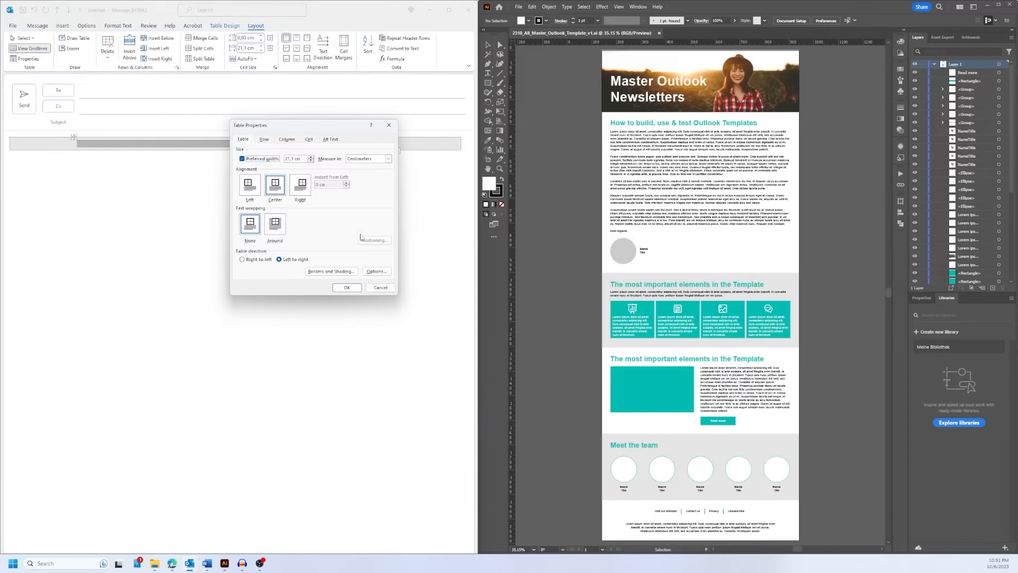
click(309, 140)
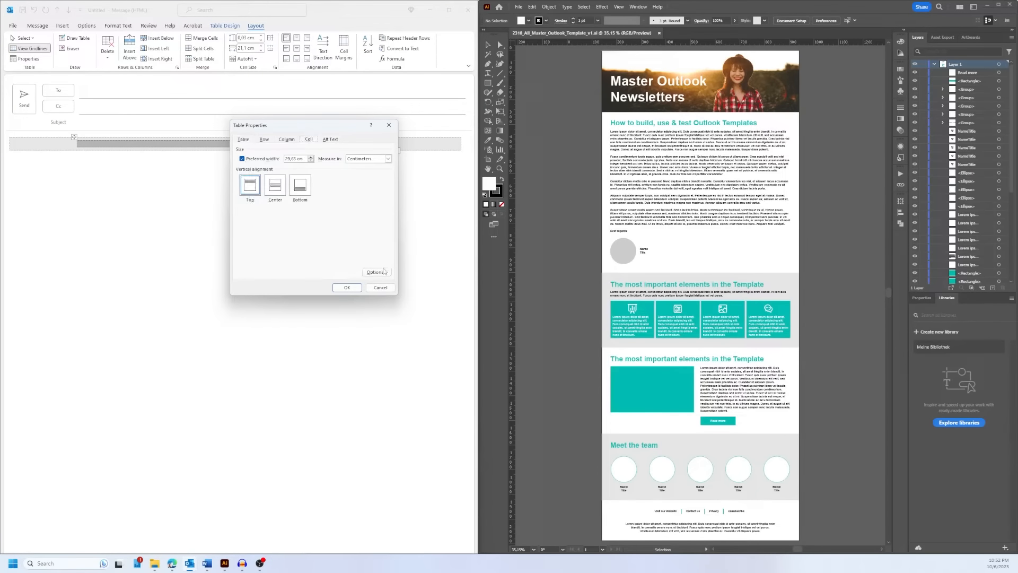
click(376, 271)
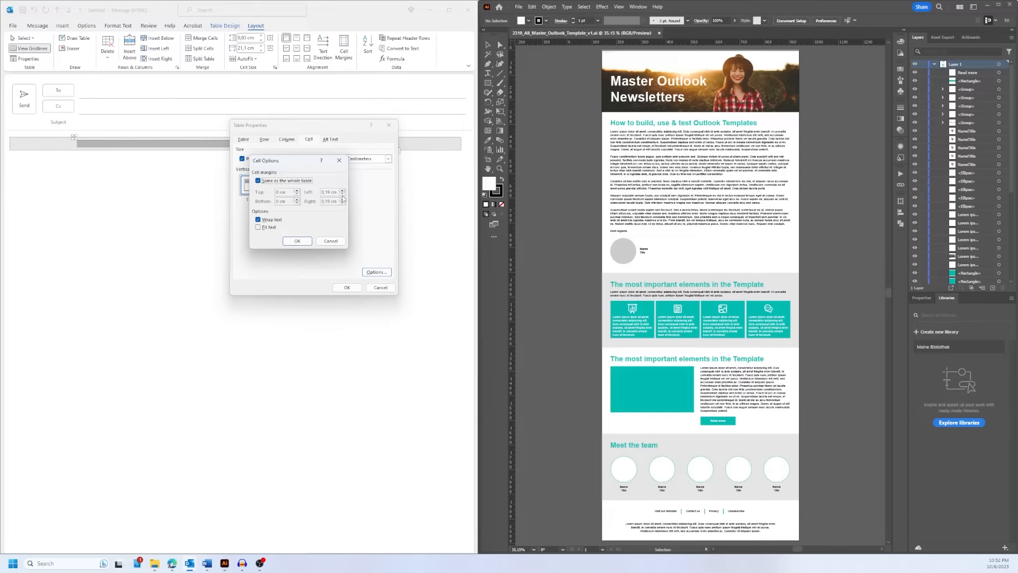
click(263, 182)
click(342, 194)
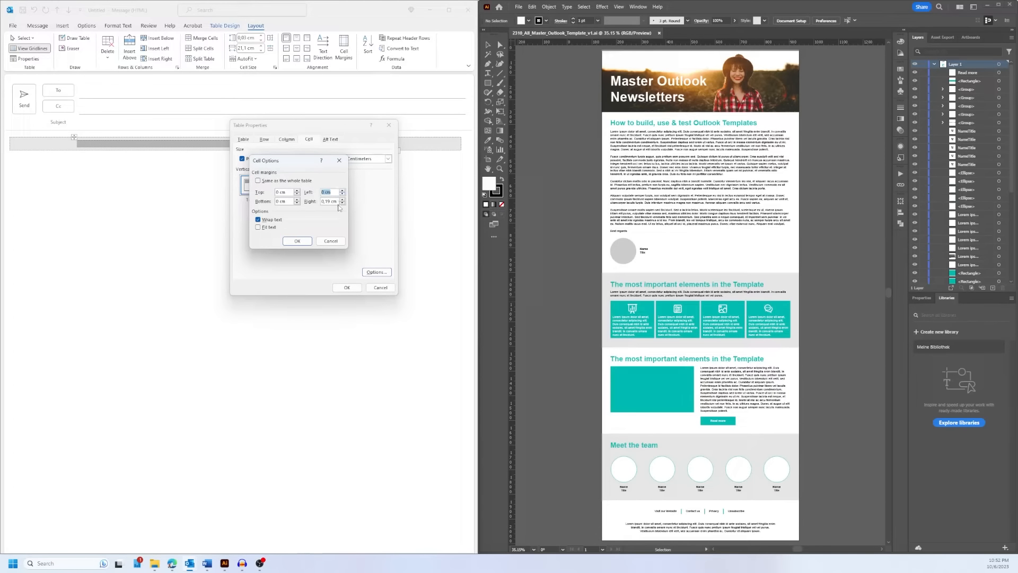
click(342, 204)
click(342, 204)
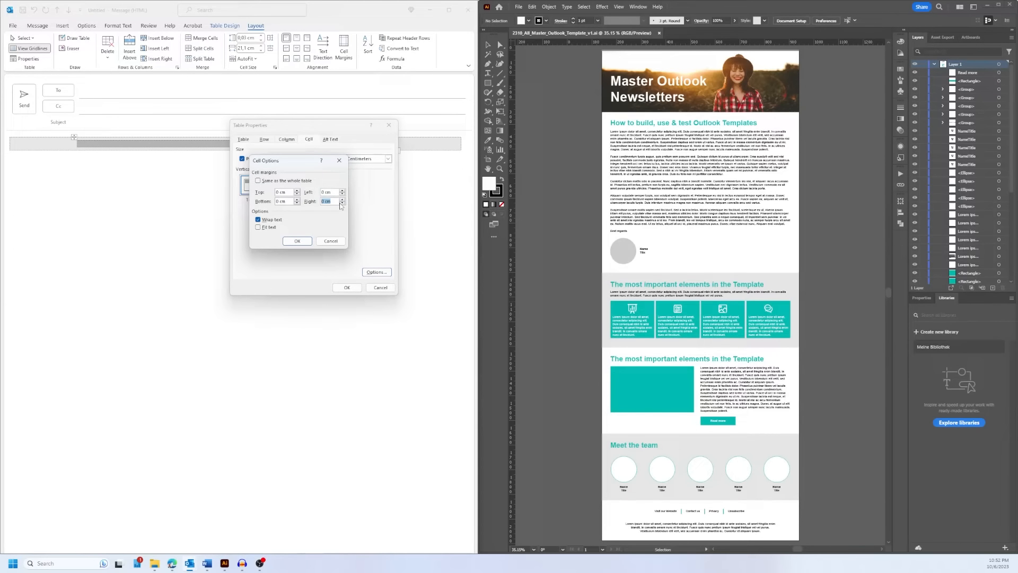
click(300, 242)
click(347, 287)
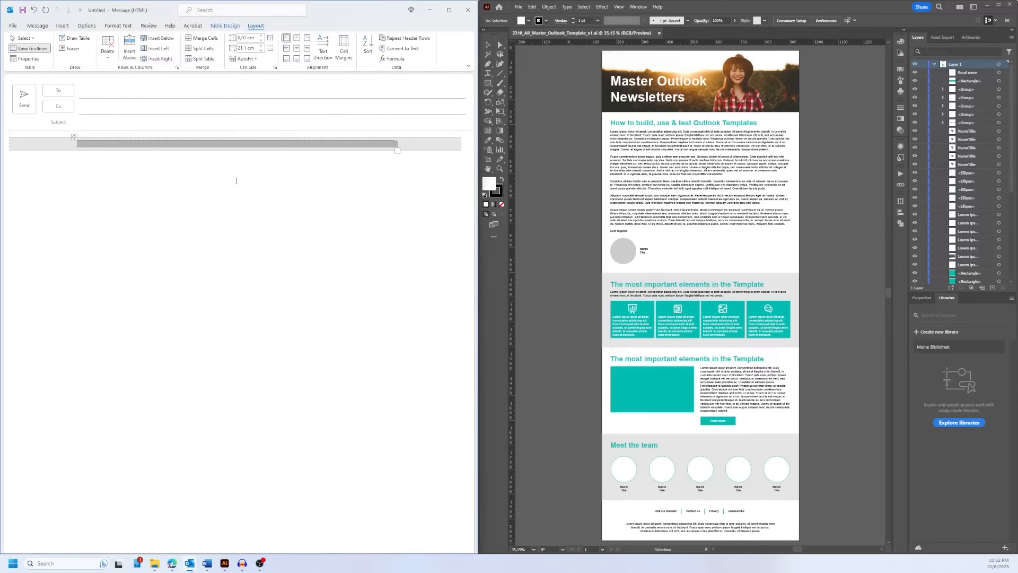
click(180, 145)
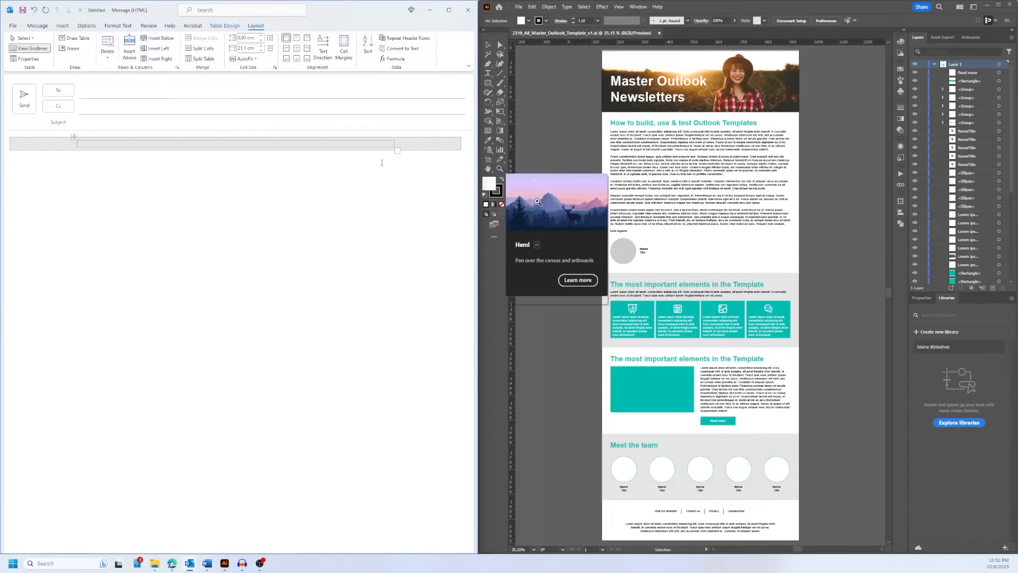
click(459, 147)
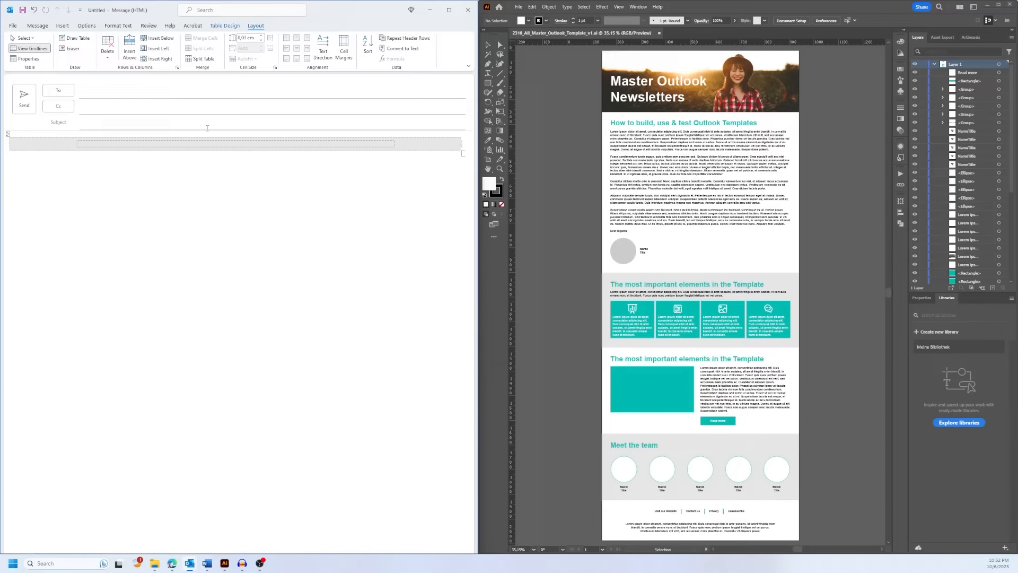
Set the message's page color to the theme color Light Gray, Background 2.
click(80, 27)
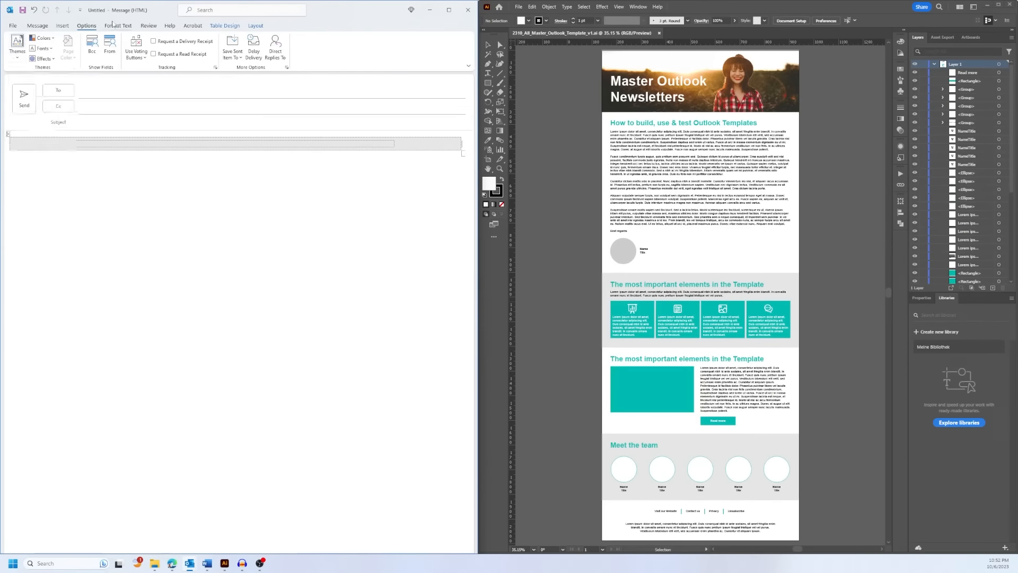
click(19, 61)
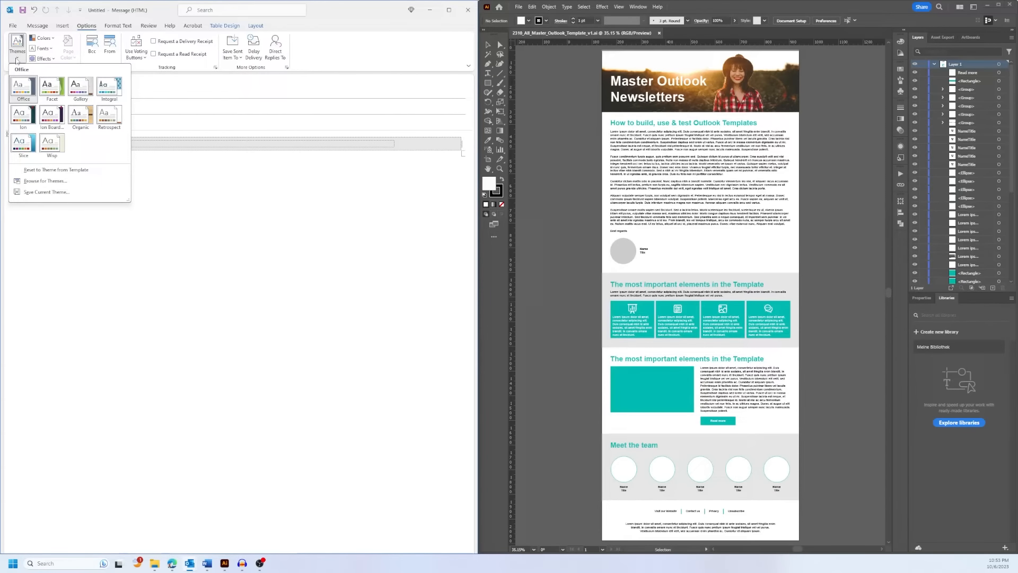
click(395, 57)
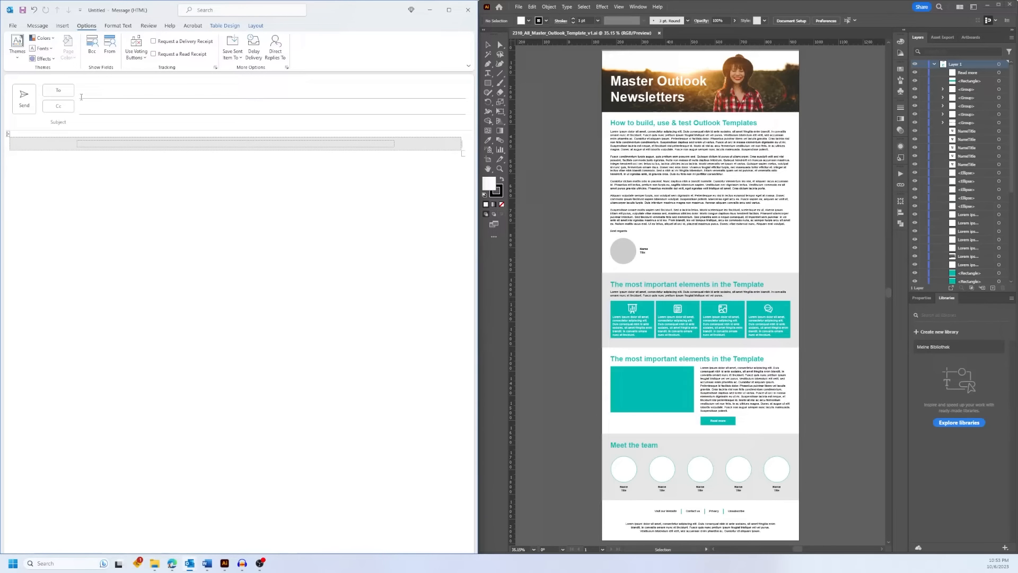
click(88, 143)
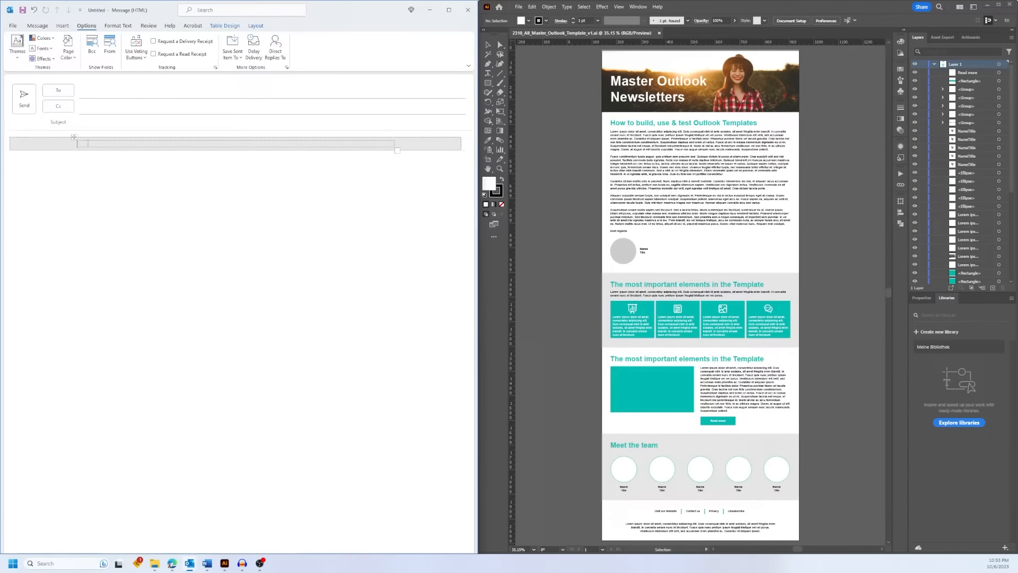
click(74, 60)
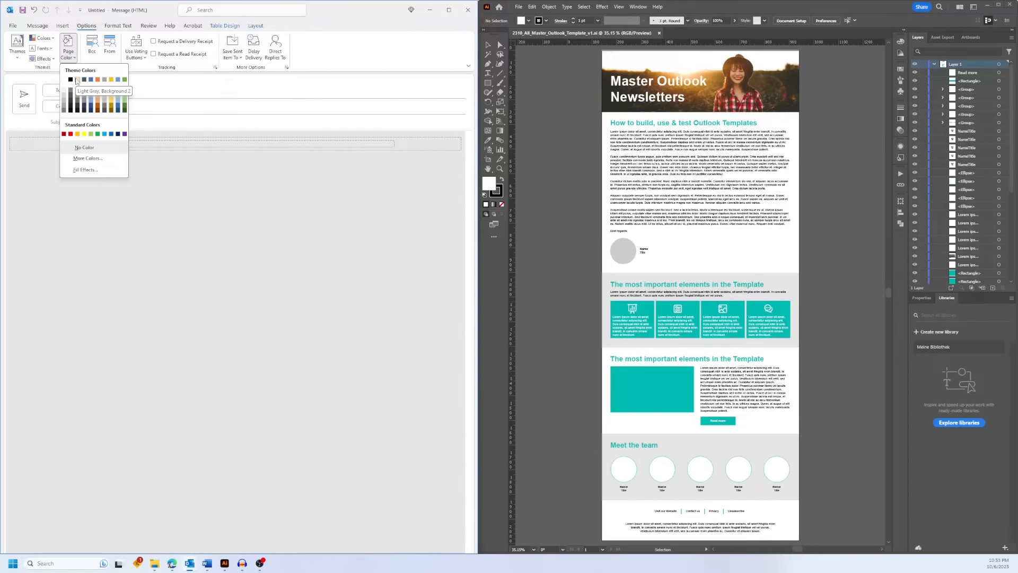
click(77, 80)
click(306, 219)
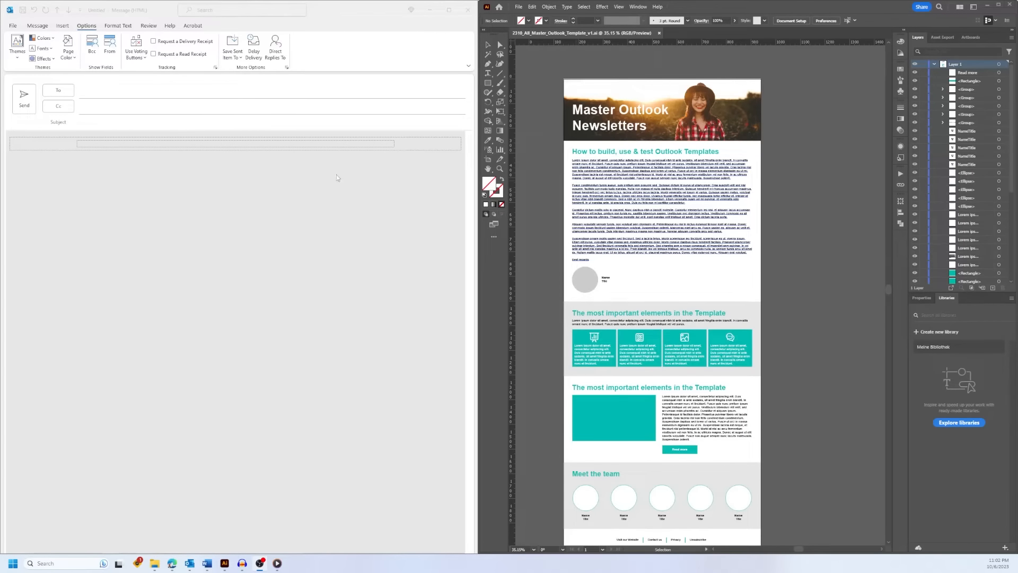
Group the header photo with its title text and add the group to the assets for export.
click(783, 130)
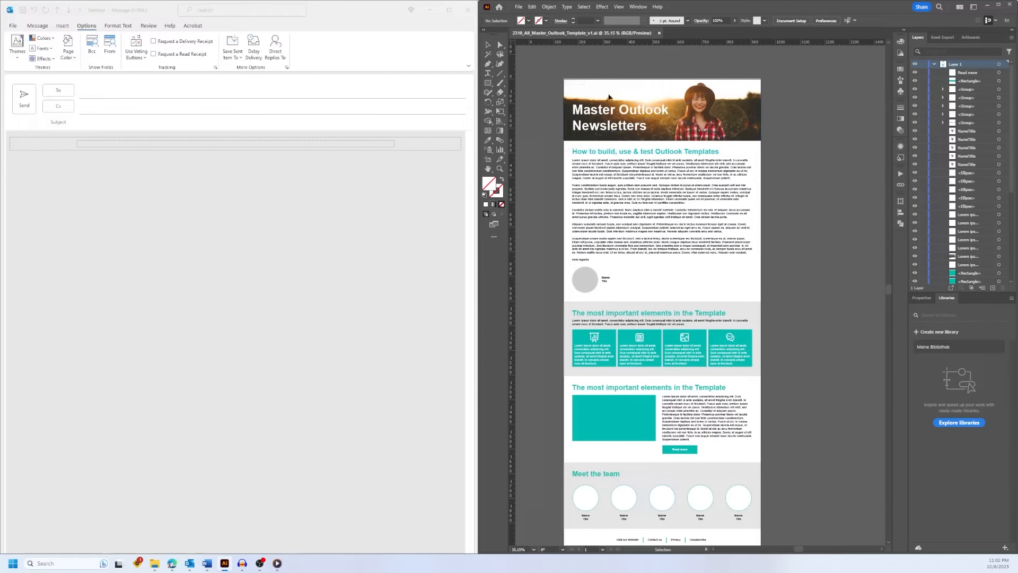
click(740, 130)
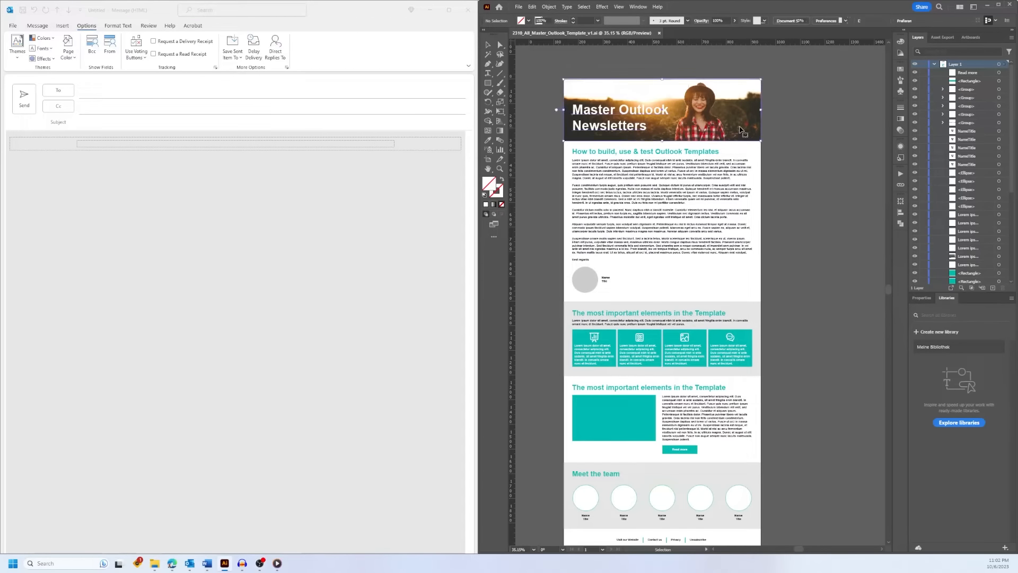
right_click(701, 122)
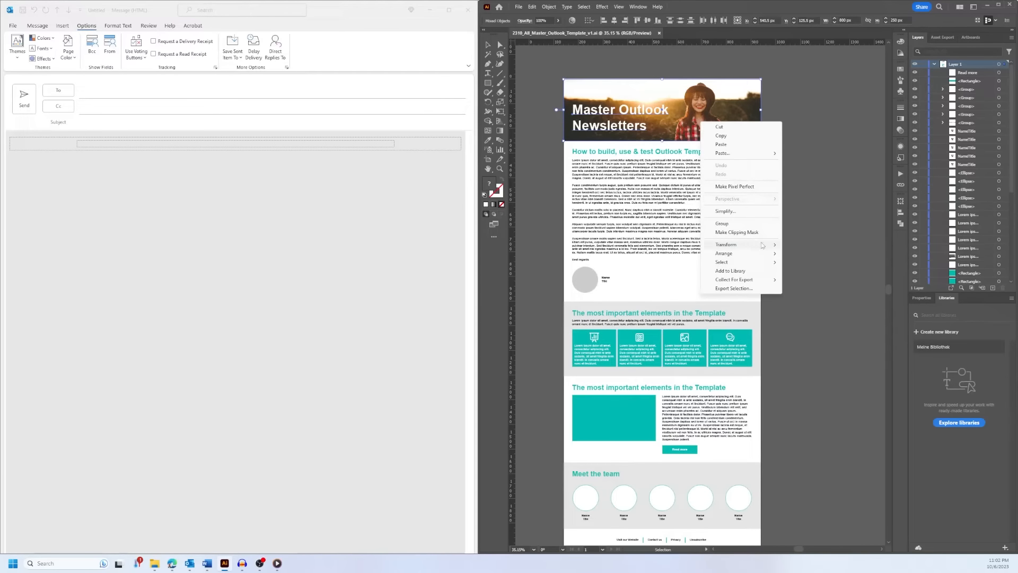
click(972, 38)
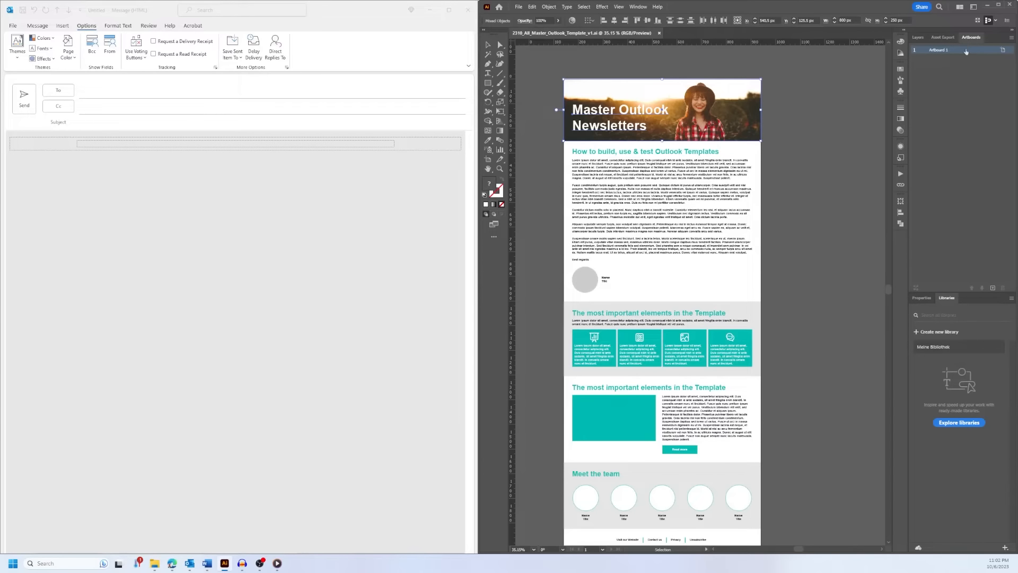
click(944, 37)
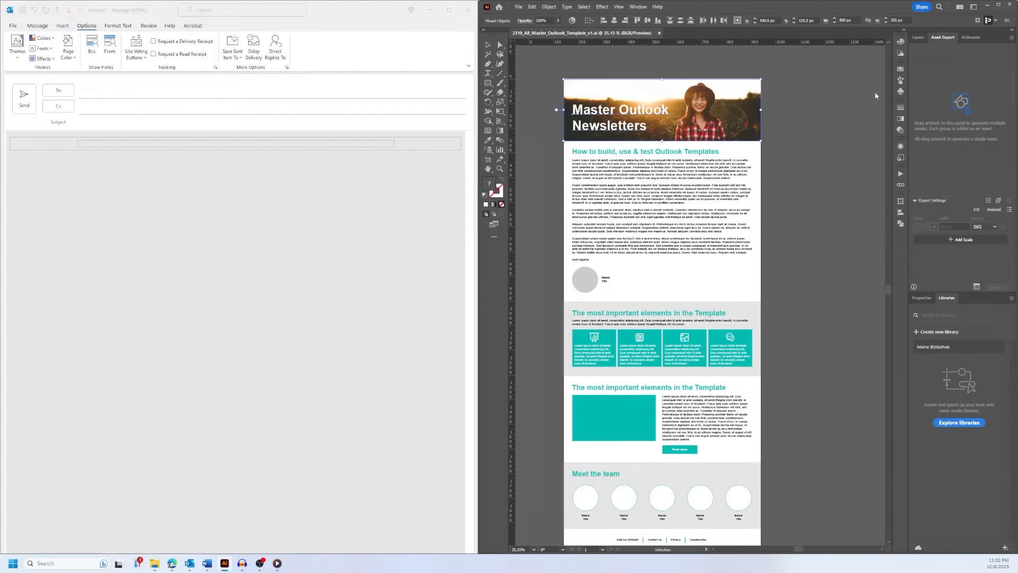
right_click(701, 102)
click(734, 200)
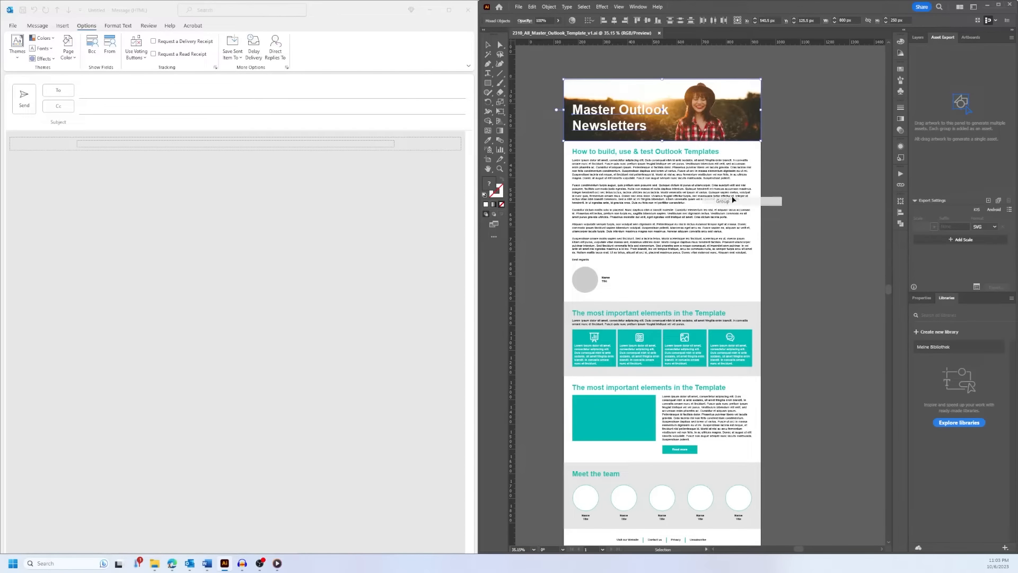
drag(689, 106, 927, 100)
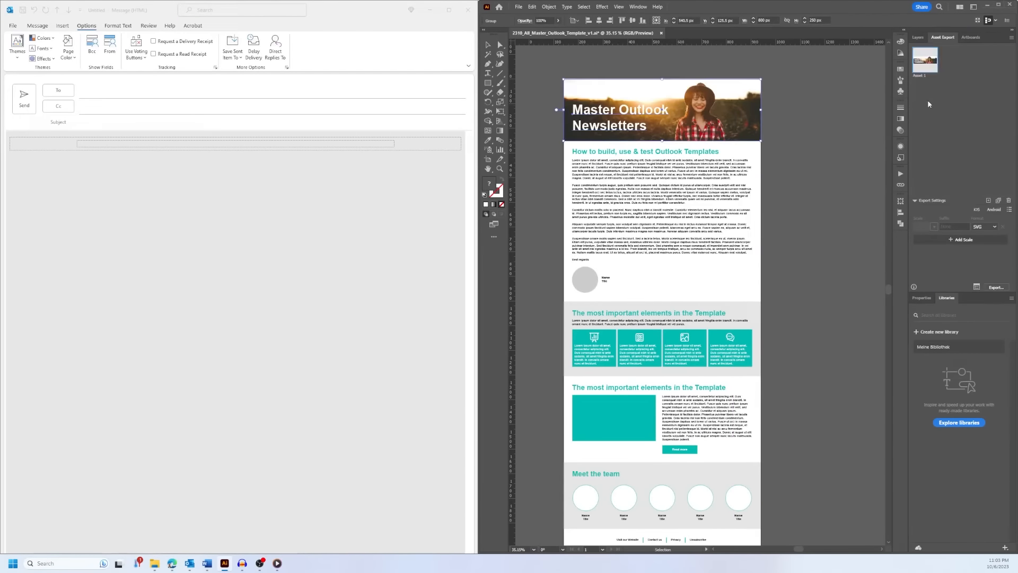
Export the header asset for screens in JPG 100 format at 1x scale.
key(a)
key(ctrl+alt+e)
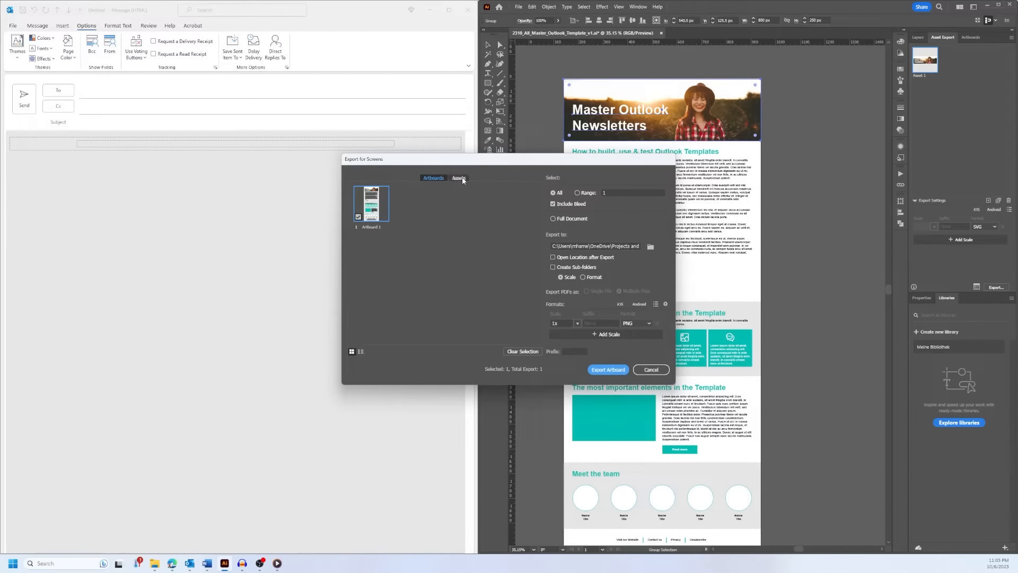
click(459, 178)
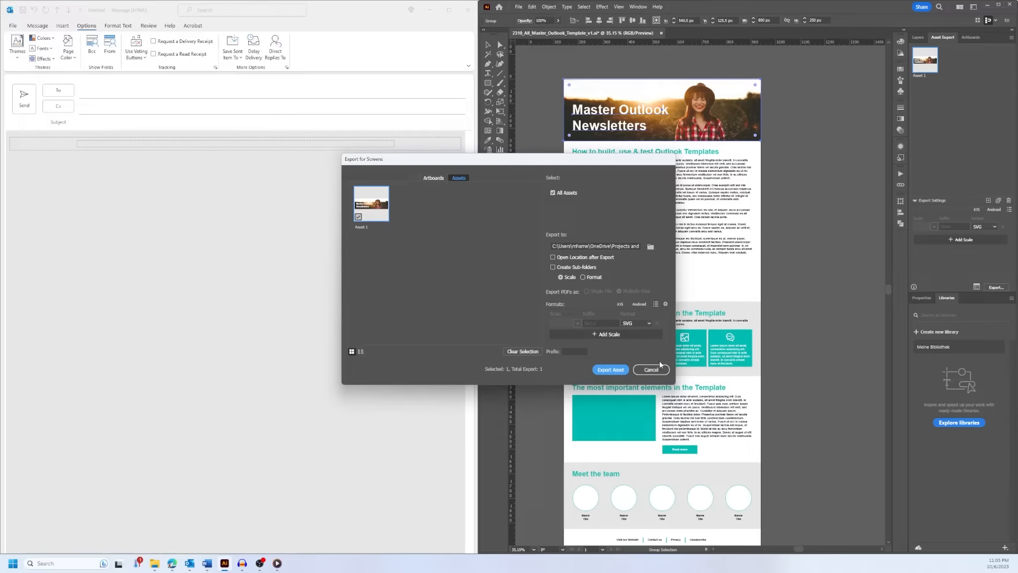
click(648, 323)
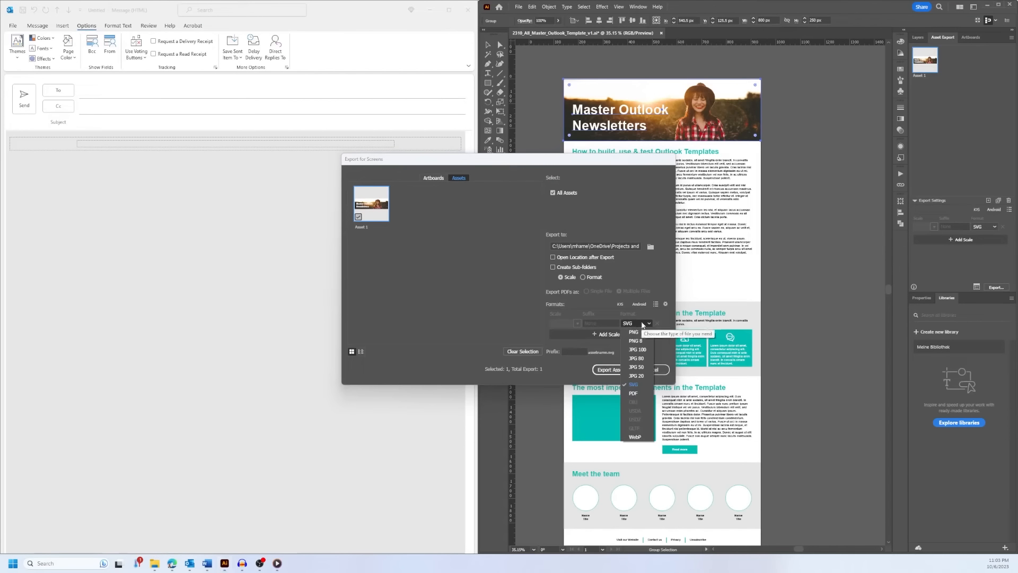
click(640, 351)
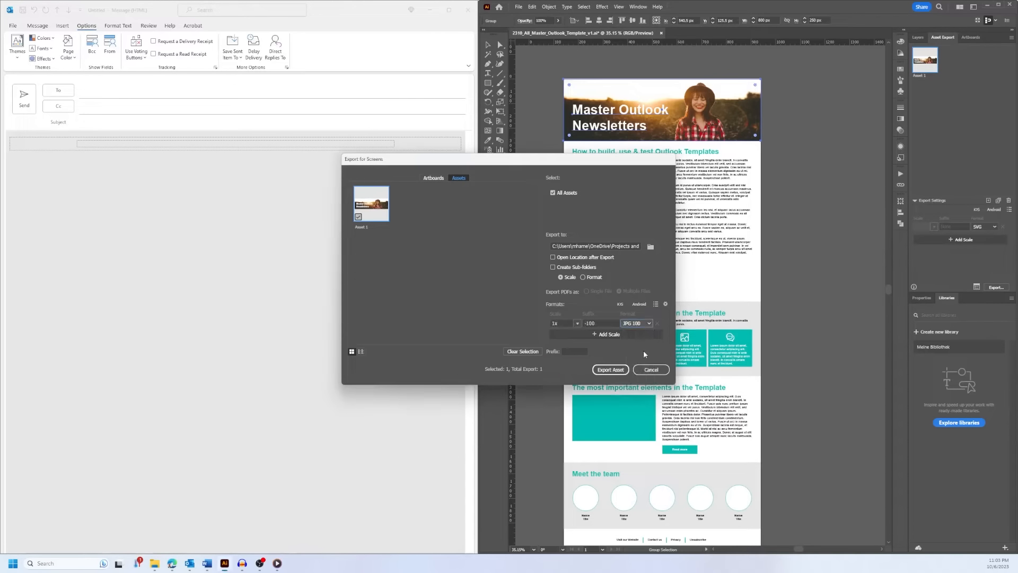
click(609, 370)
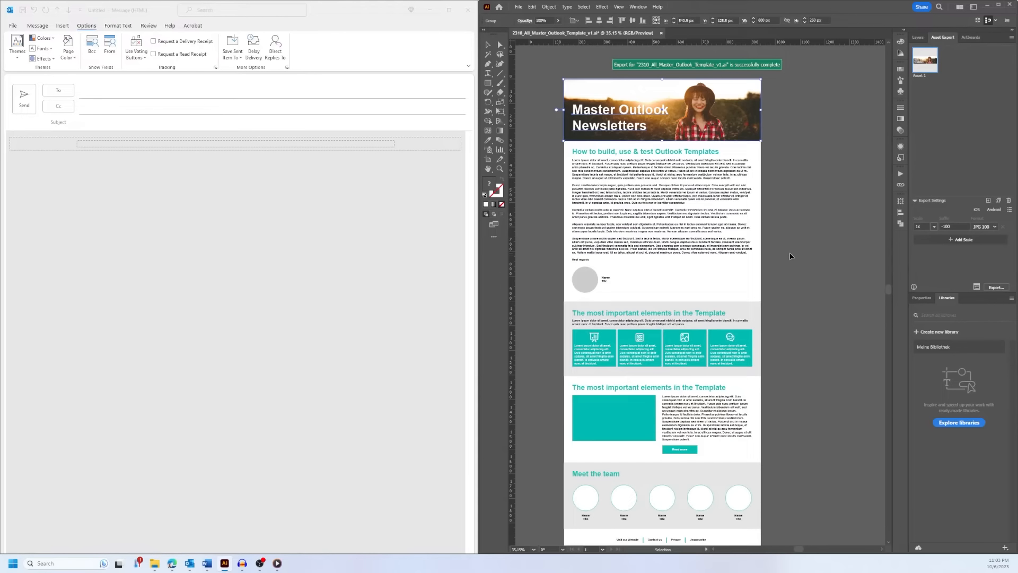
Switch to the Outlook message and insert Asset 1-100.jpg from the project's 04_layout folder into the nested table.
click(110, 149)
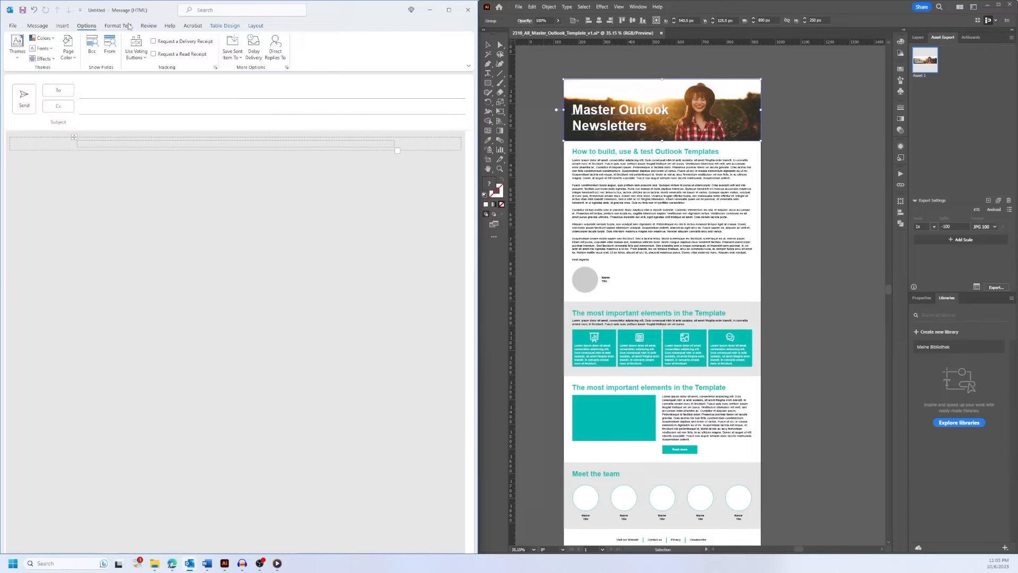
click(64, 26)
click(149, 57)
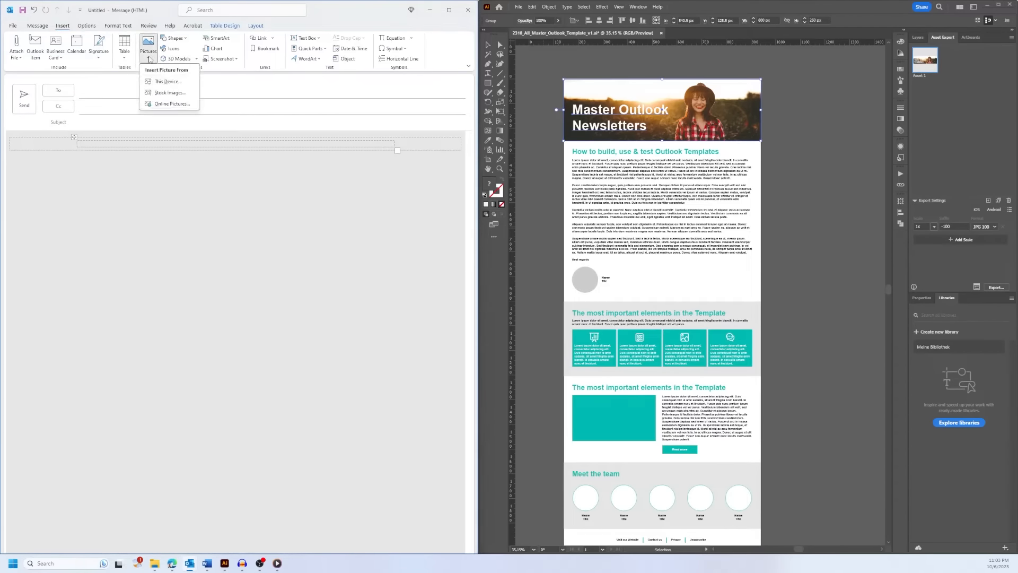
click(166, 83)
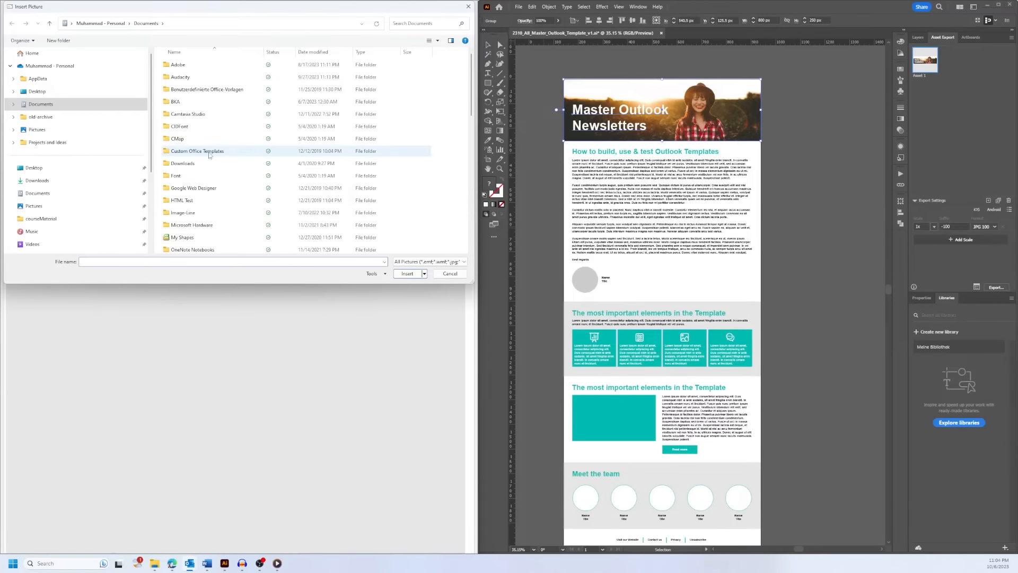
scroll(209, 154, down, 10)
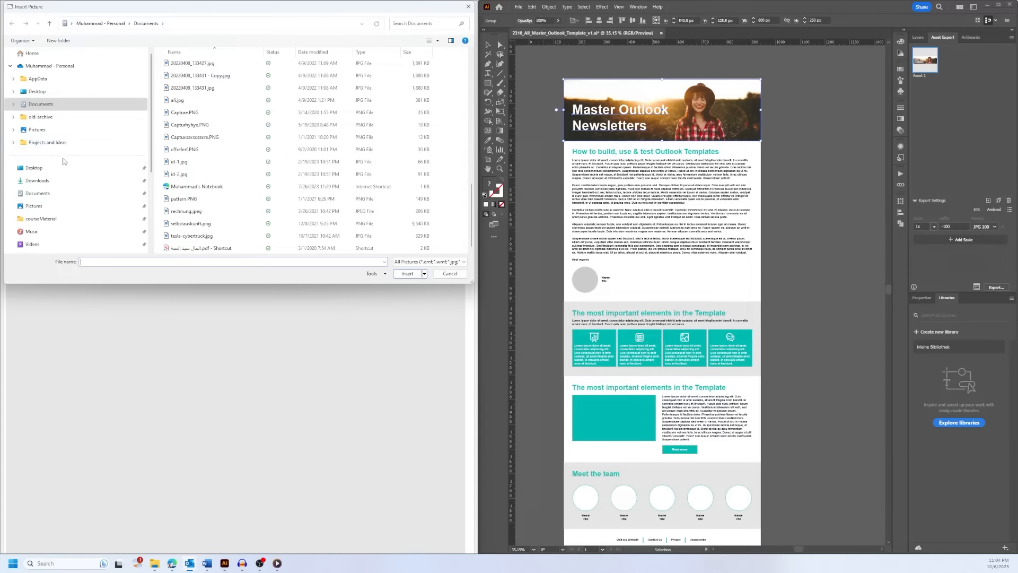
click(32, 54)
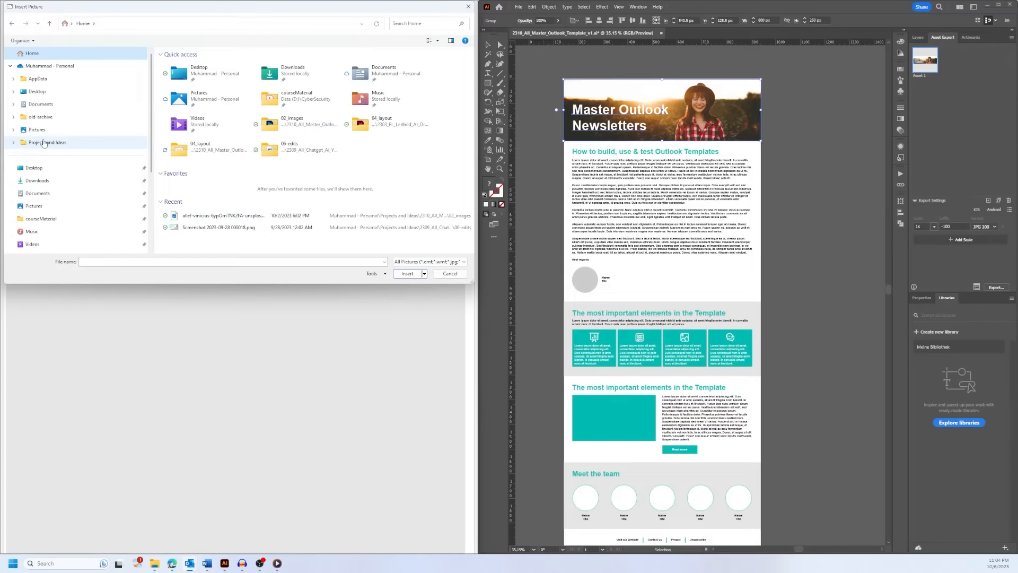
click(45, 143)
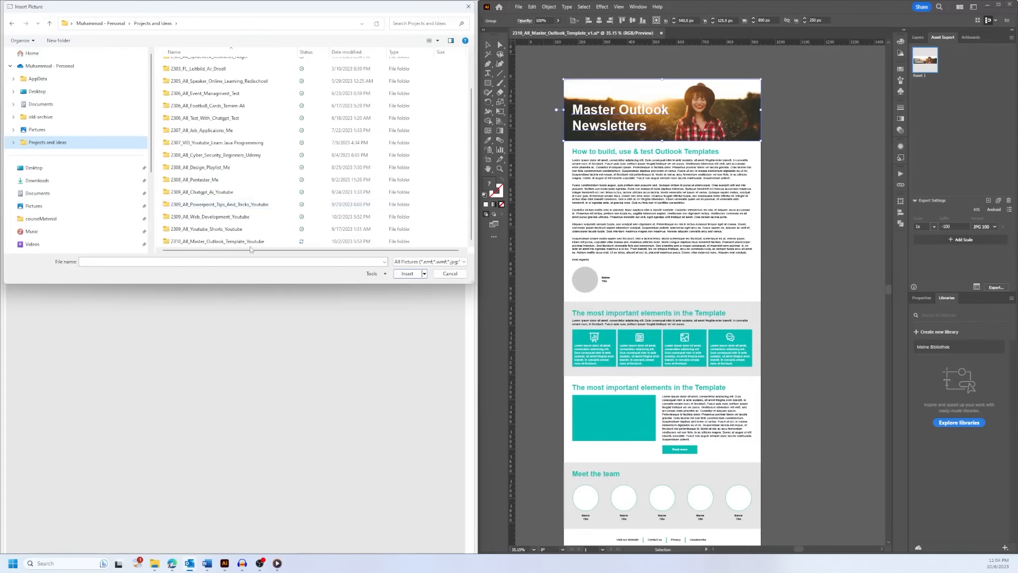
click(243, 244)
double_click(243, 244)
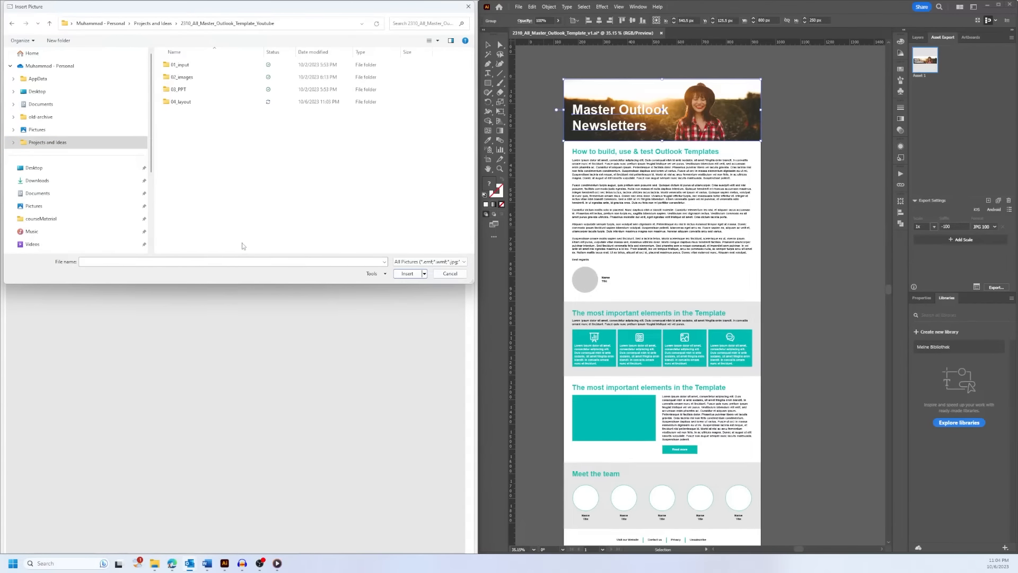
click(182, 104)
double_click(182, 106)
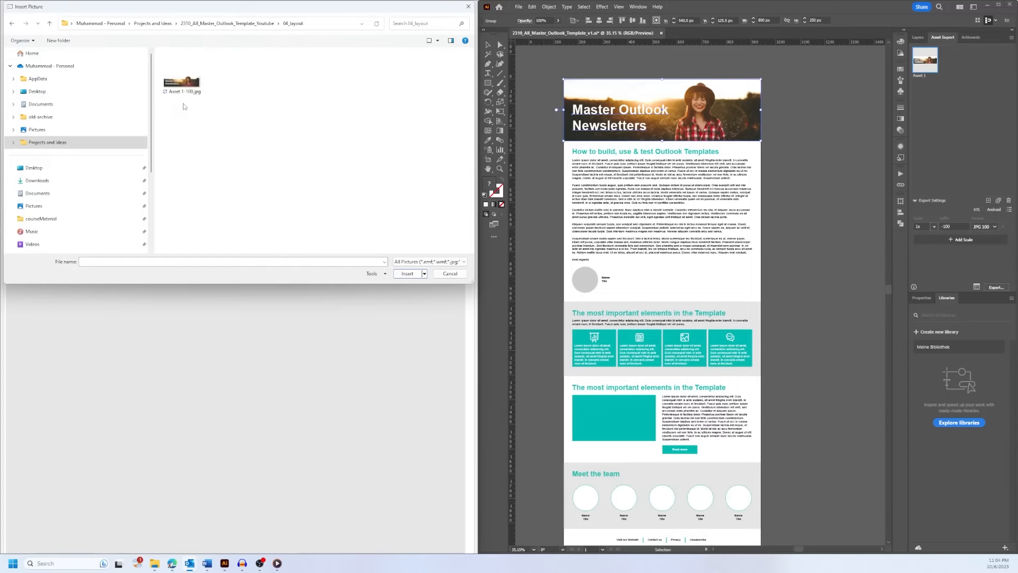
click(194, 90)
click(408, 274)
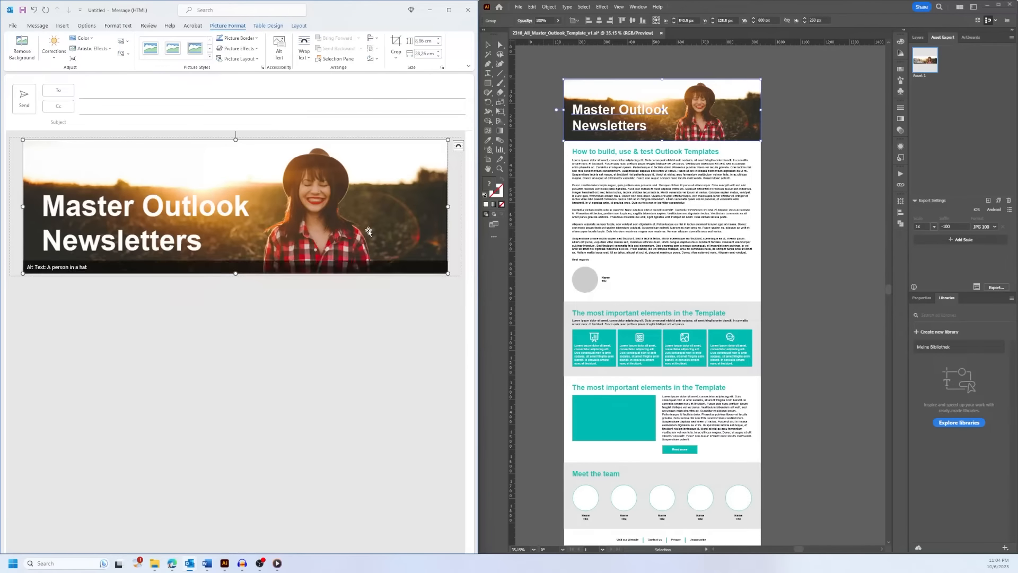
Set the inserted header picture's width to 21.1 cm.
click(421, 53)
text(21)
key(Return)
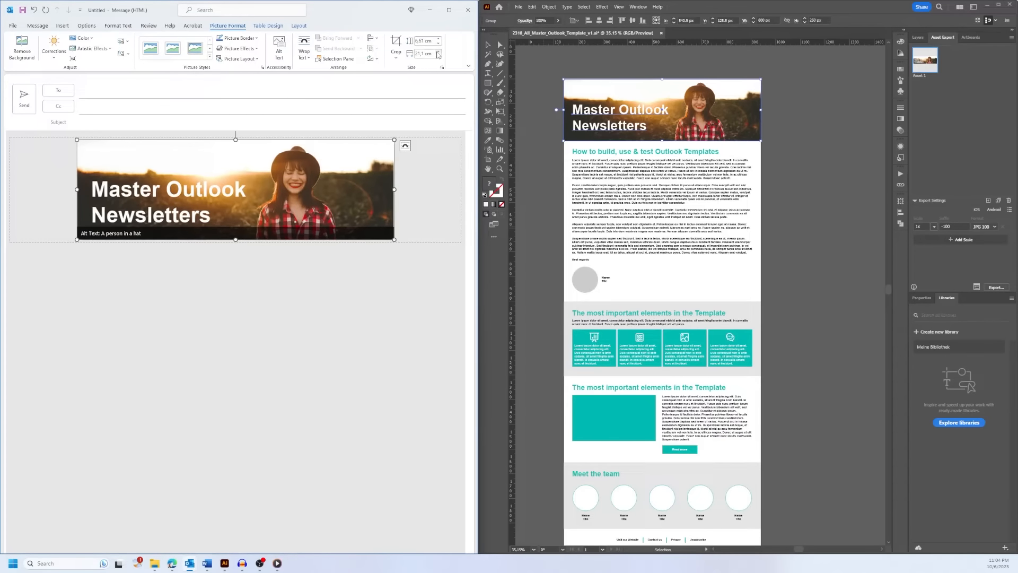
click(410, 182)
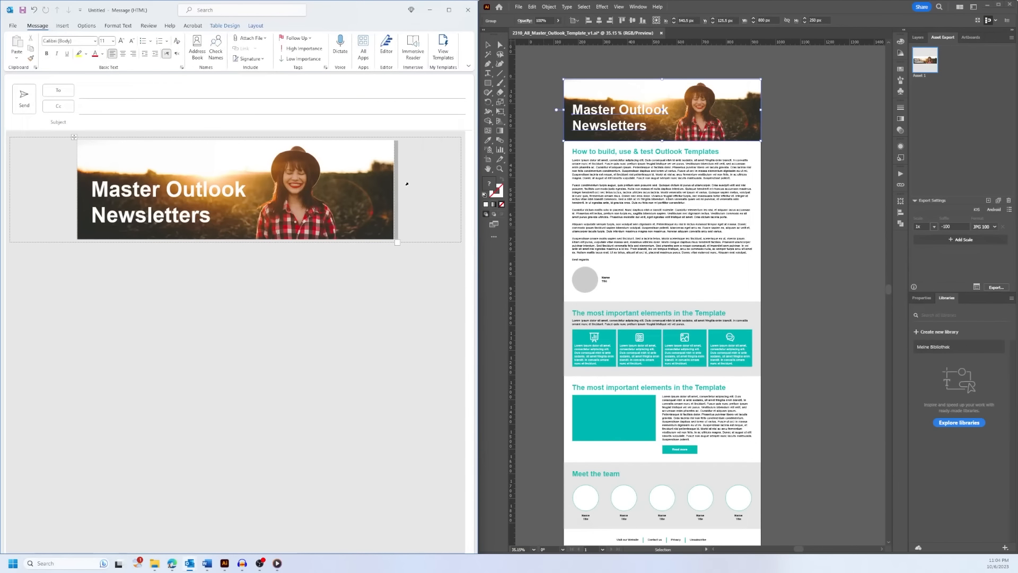
Select the nested table containing the header picture and shade it white.
click(73, 138)
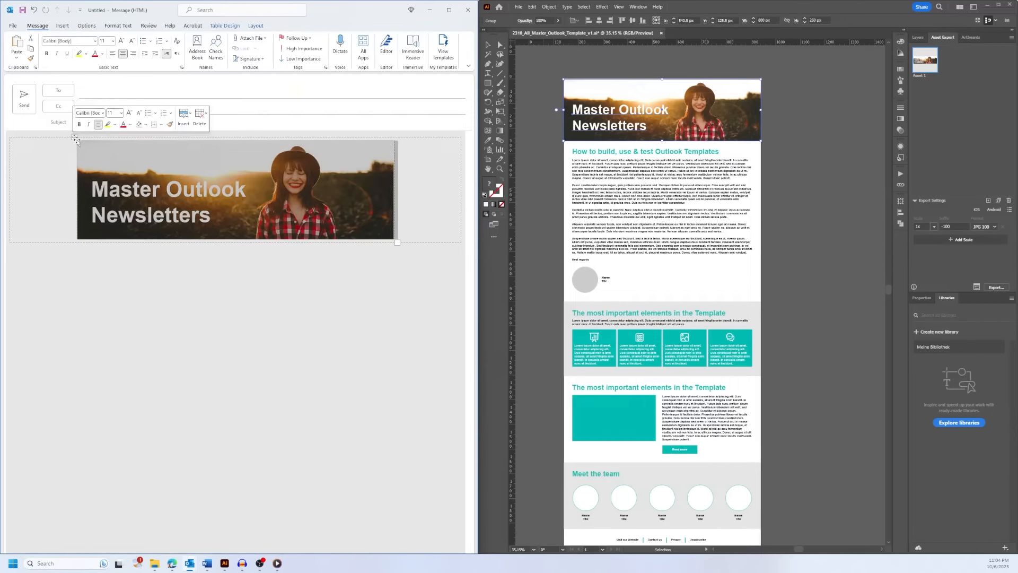
click(225, 26)
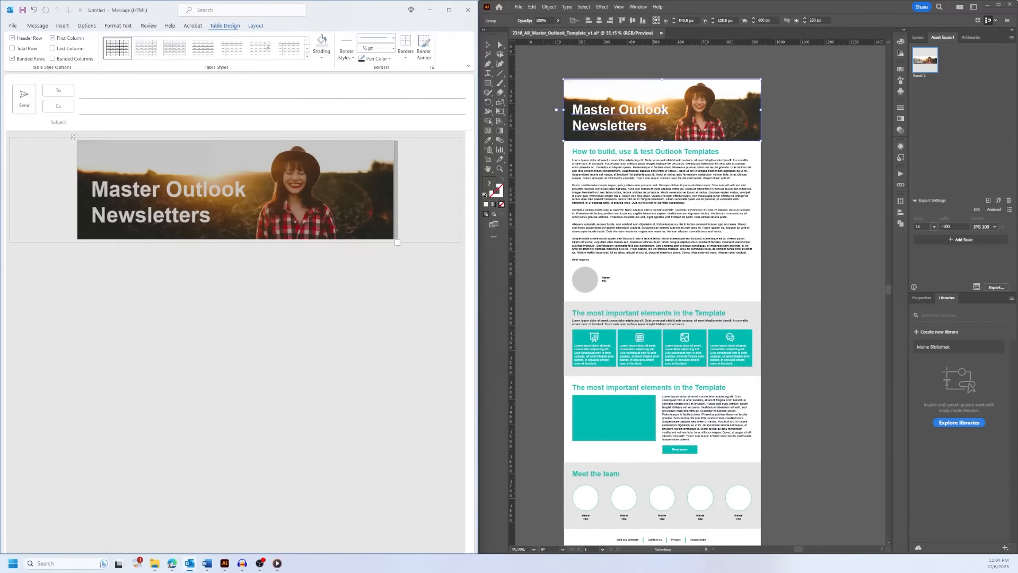
click(322, 57)
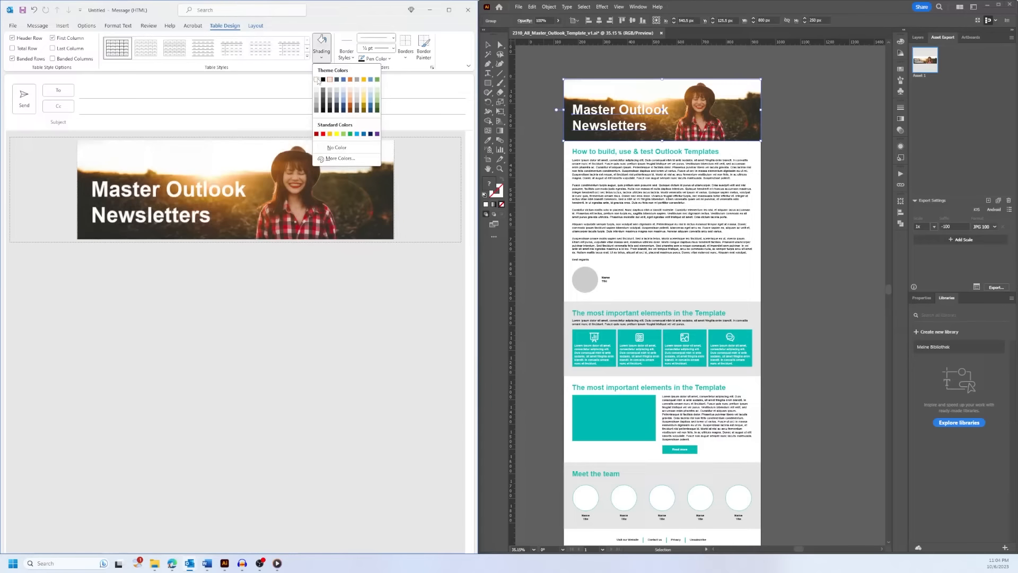
click(318, 79)
click(412, 156)
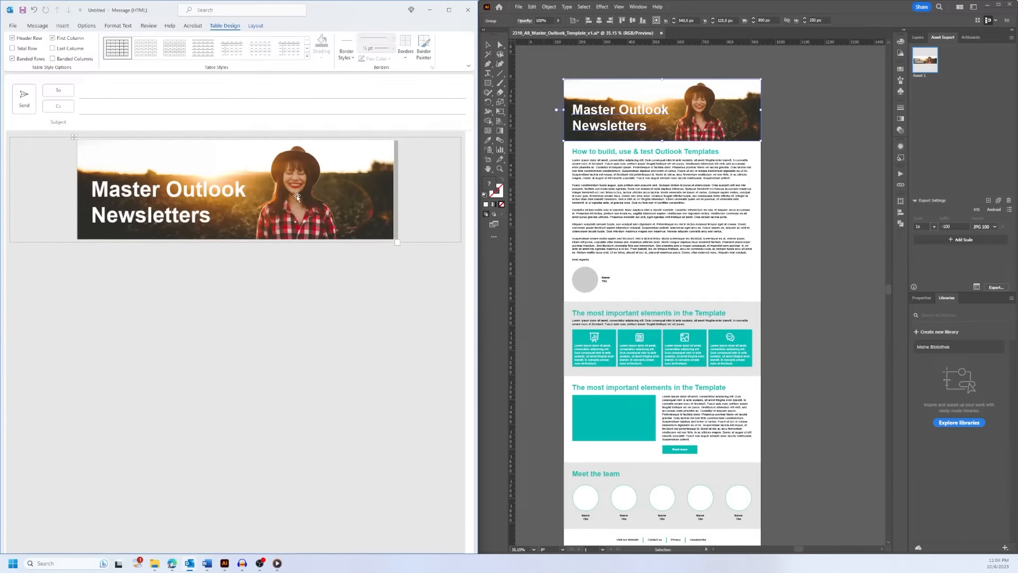
Insert two rows below the header picture in the nested table.
click(223, 159)
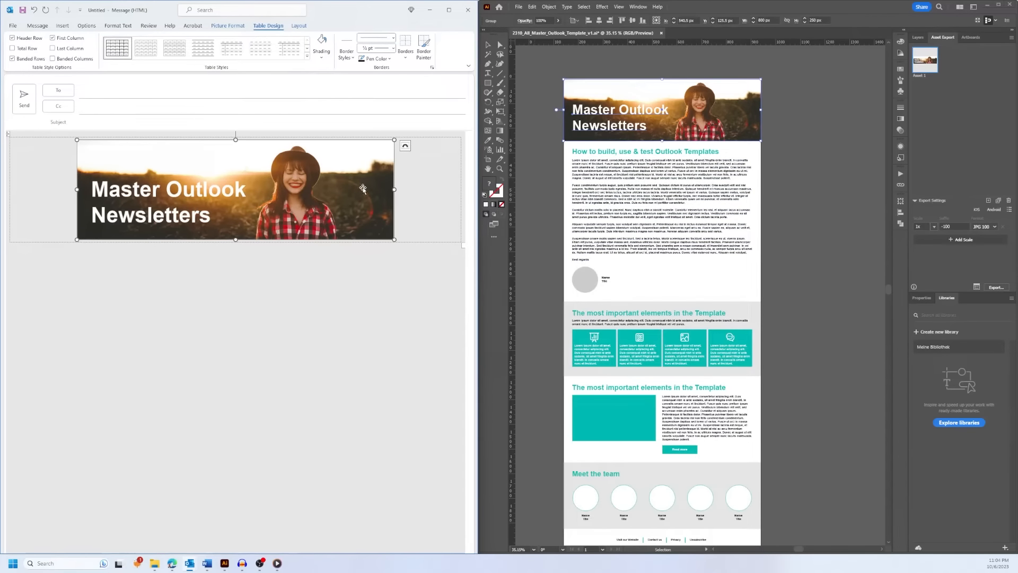
click(298, 26)
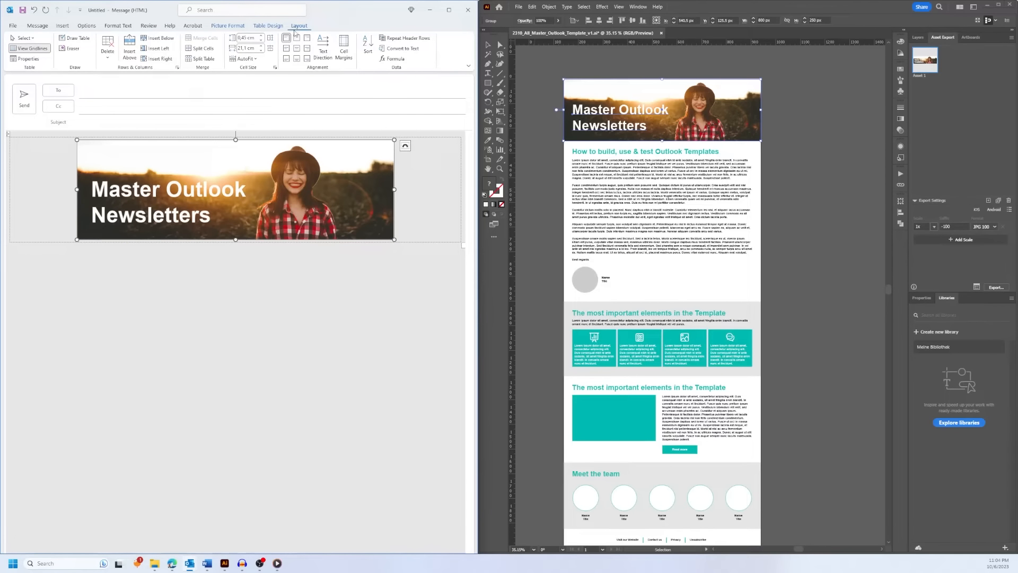
click(158, 40)
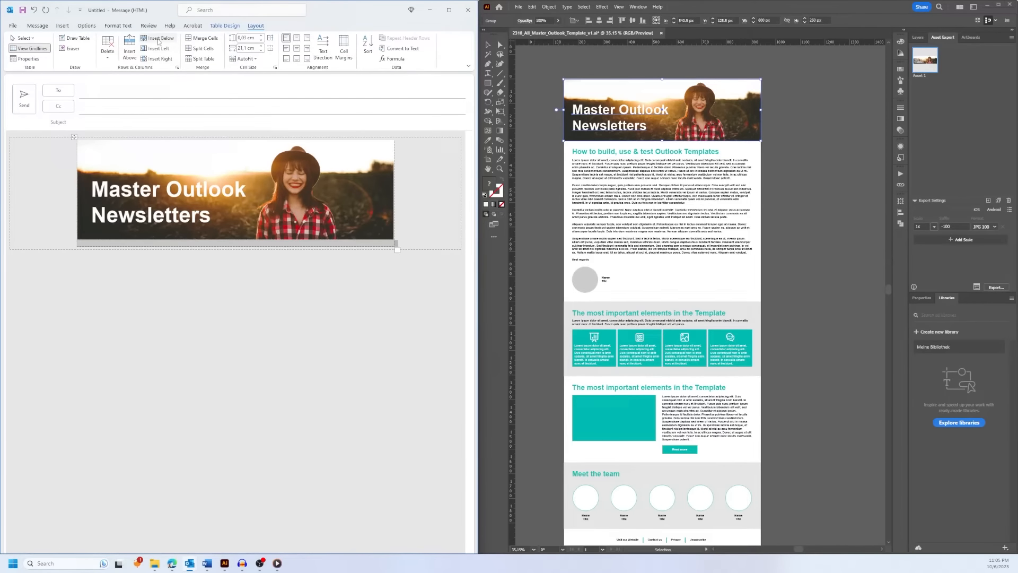
click(158, 40)
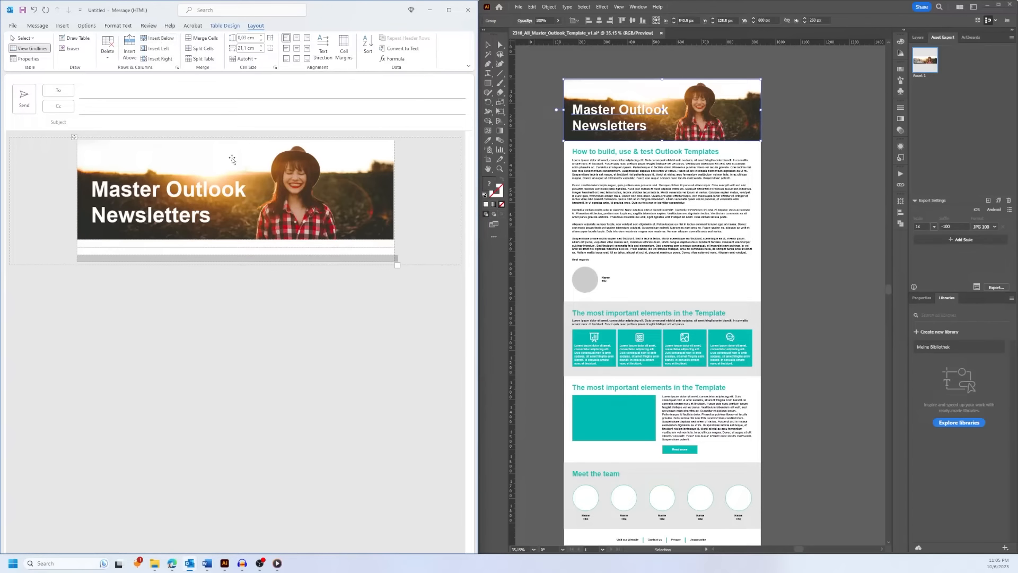
Set 1 cm left and right cell margins for the rows below the header picture and increase their top and bottom margins.
click(181, 254)
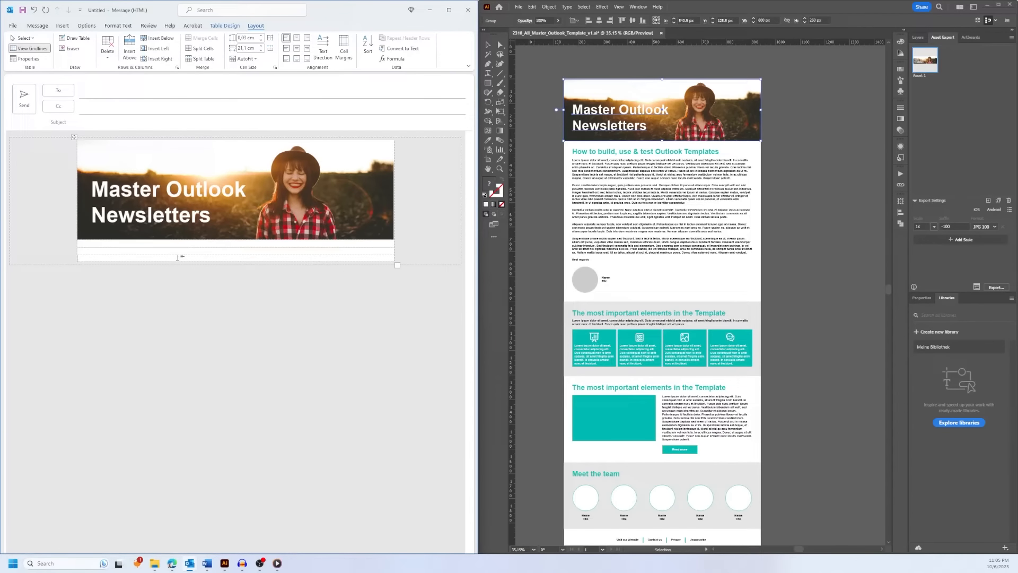
drag(178, 258, 180, 241)
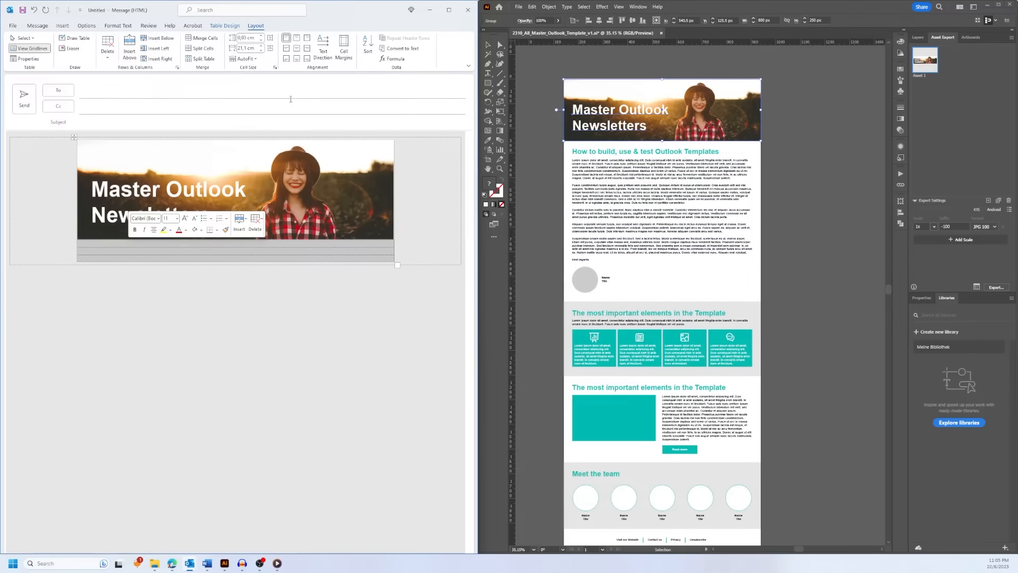
click(26, 60)
drag(208, 189, 319, 190)
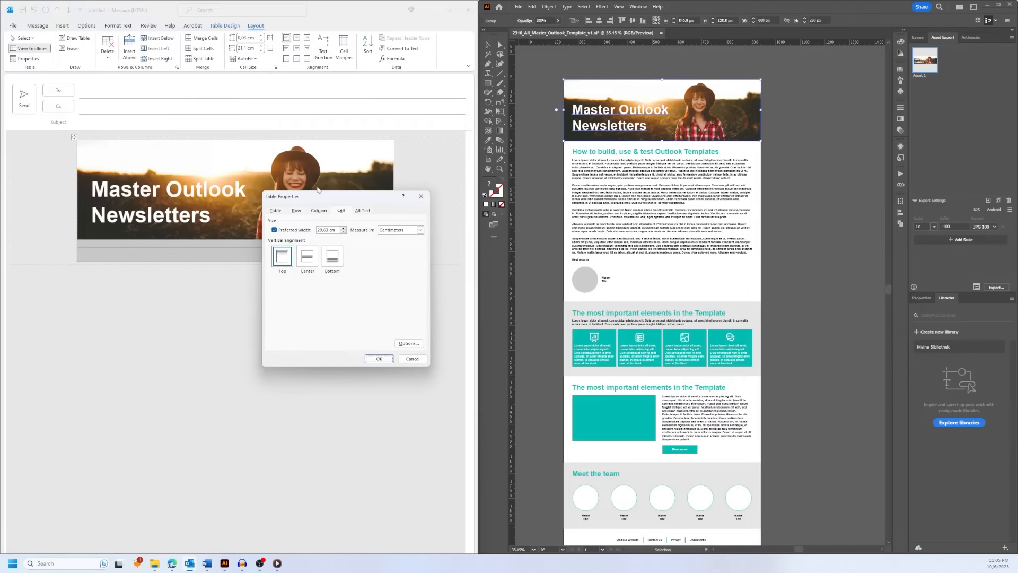
click(414, 344)
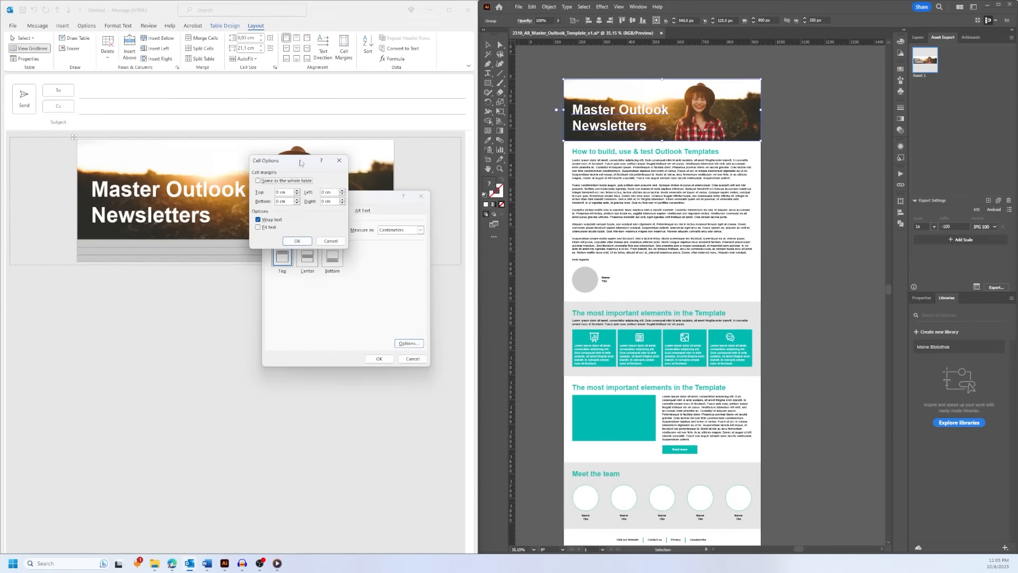
drag(301, 162, 338, 247)
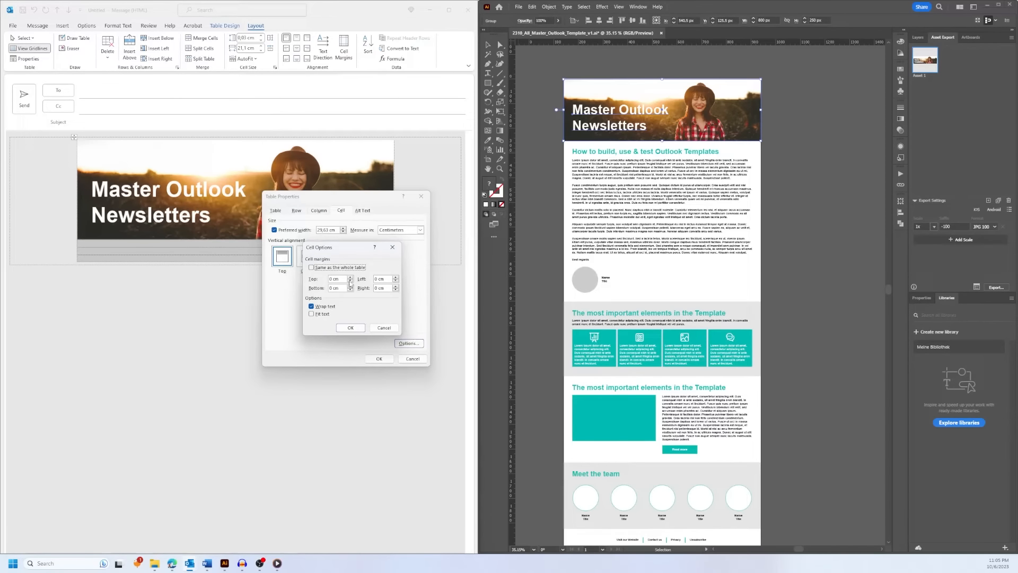
triple_click(387, 279)
text(1)
triple_click(387, 288)
text(1)
click(350, 287)
triple_click(350, 278)
double_click(350, 278)
click(350, 327)
click(379, 357)
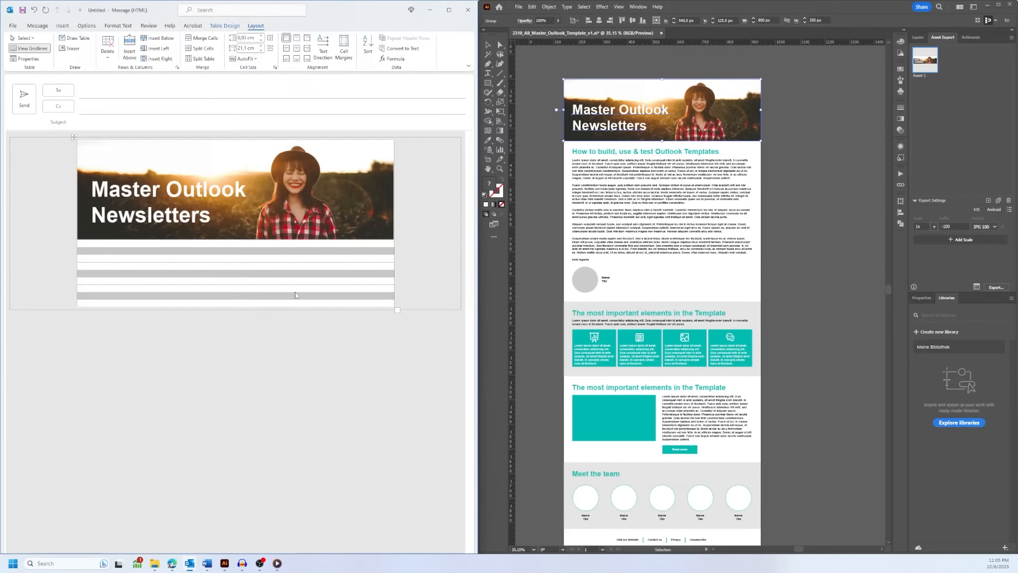
Copy the headline "How to build, use & test Outlook Templates" from Illustrator and paste it as plain text into the row below the header picture.
click(232, 257)
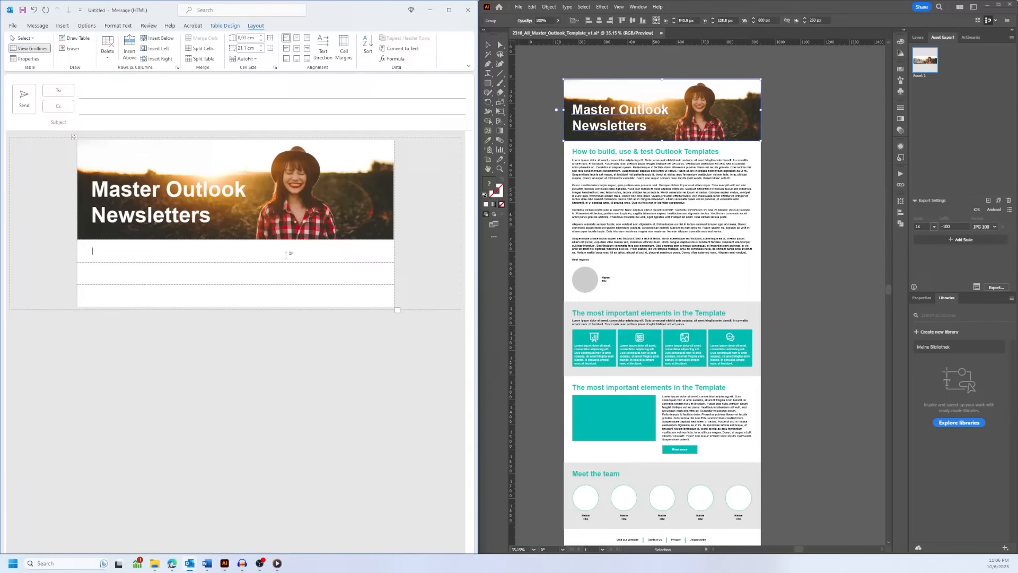
click(646, 154)
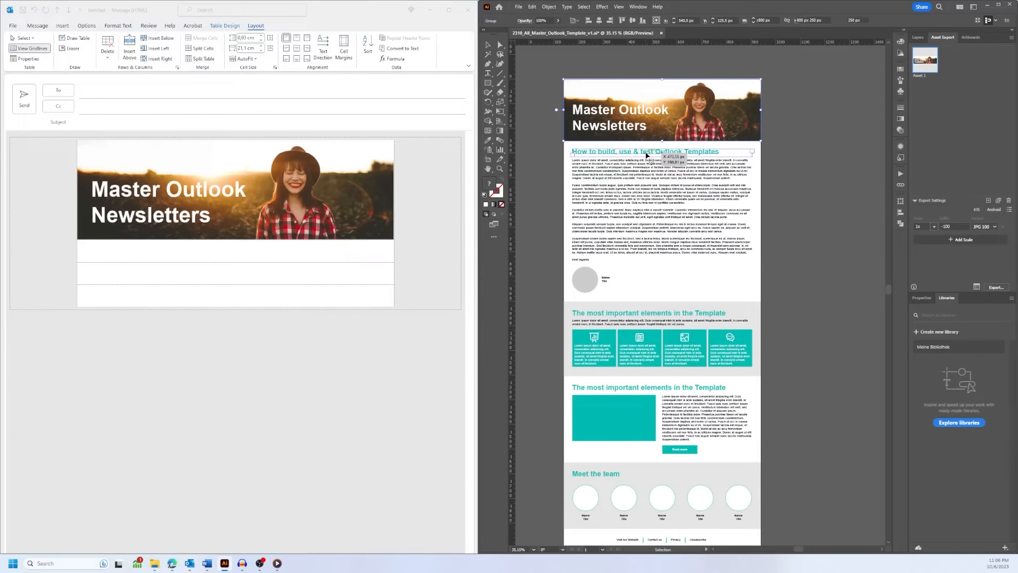
triple_click(646, 154)
key(ctrl+c)
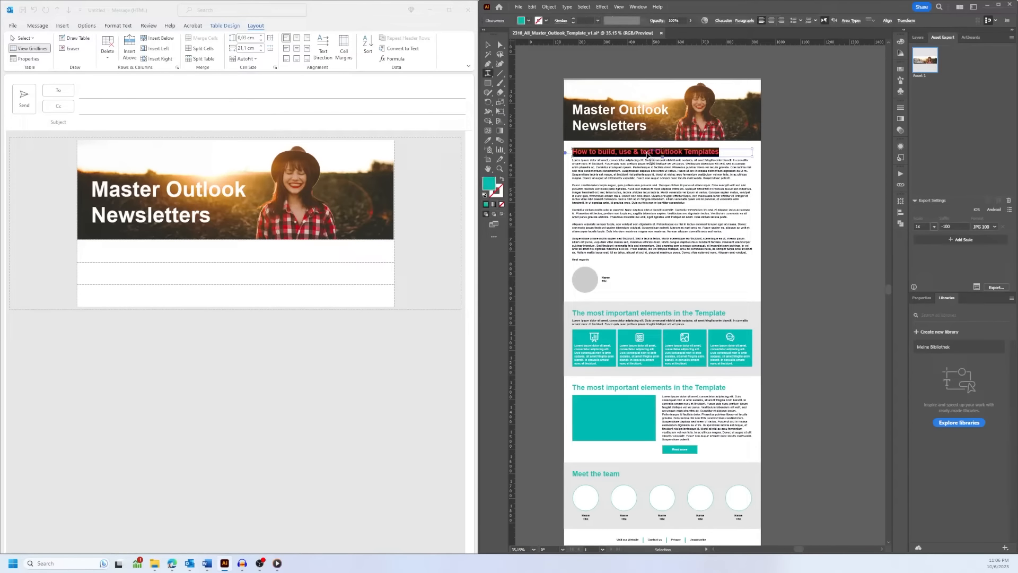
click(143, 256)
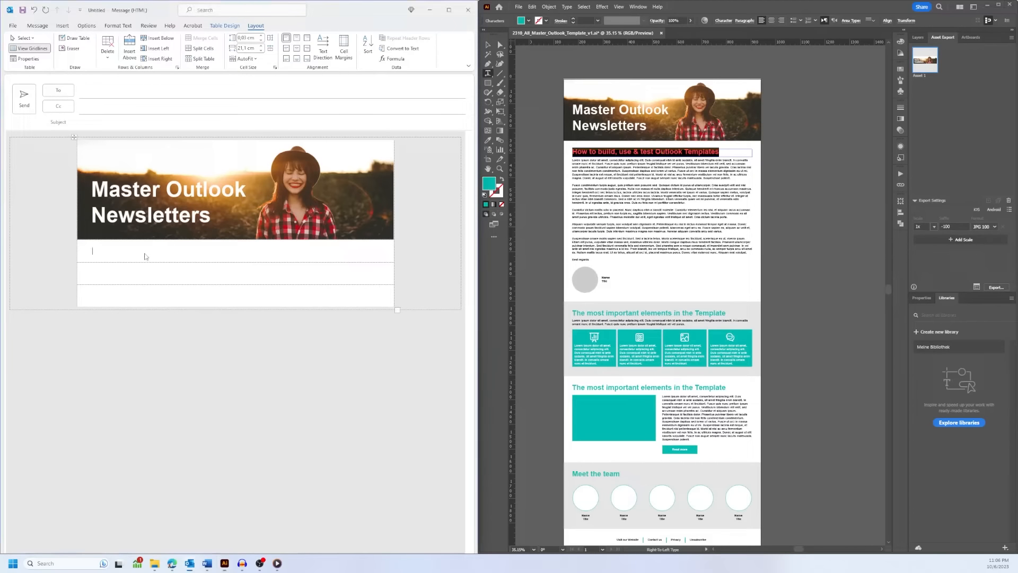
right_click(120, 250)
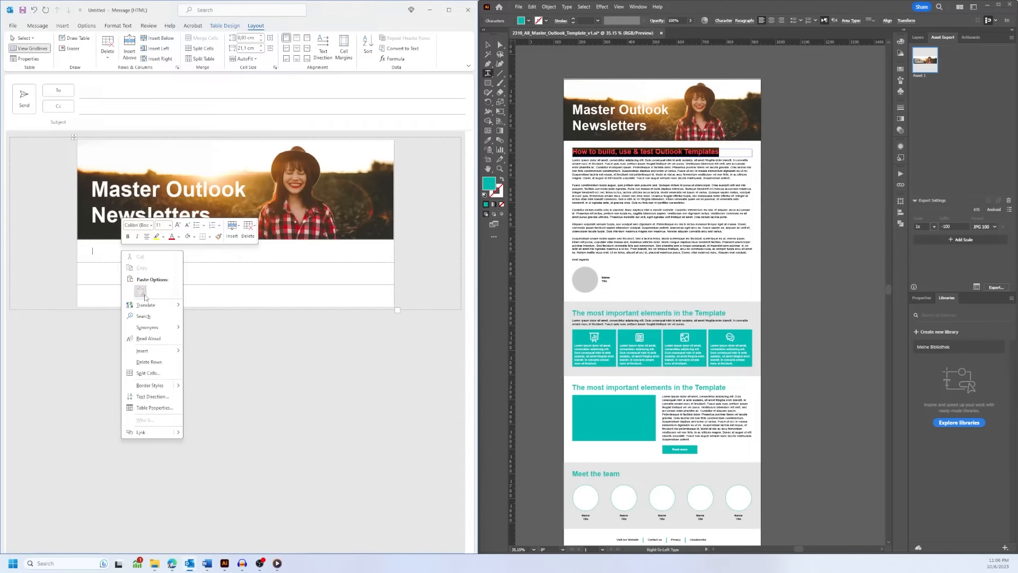
click(140, 291)
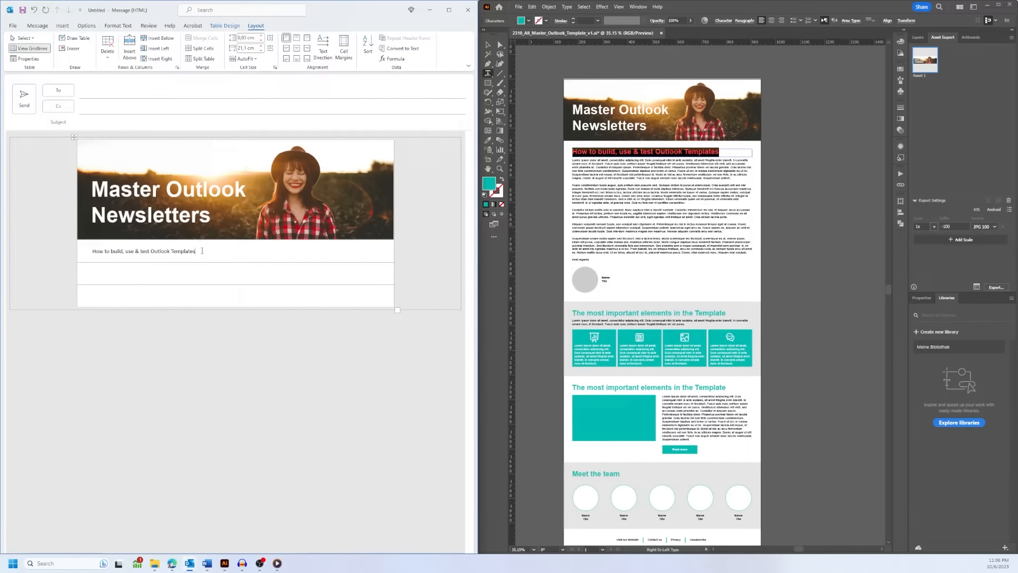
drag(202, 253, 91, 254)
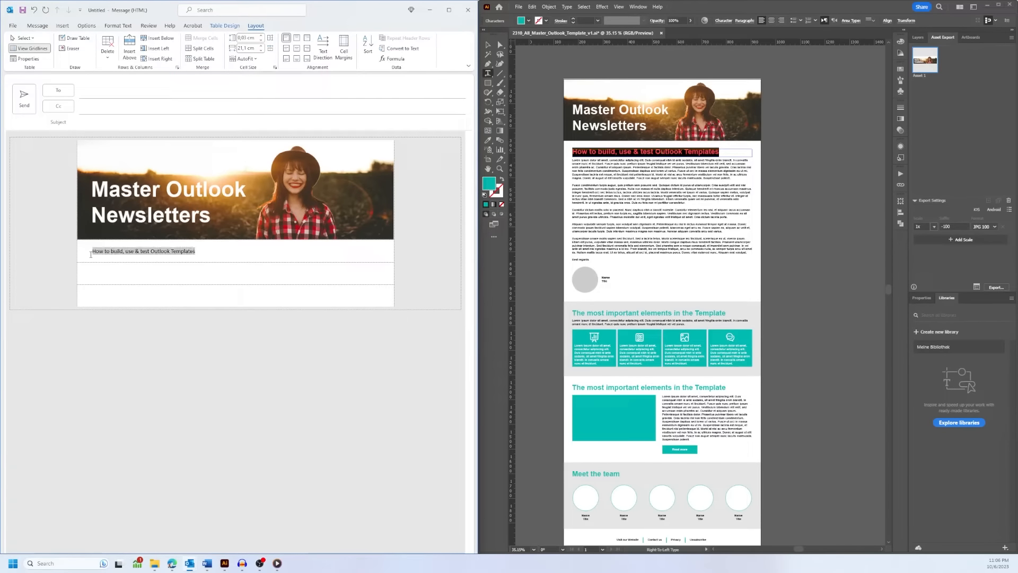
click(601, 204)
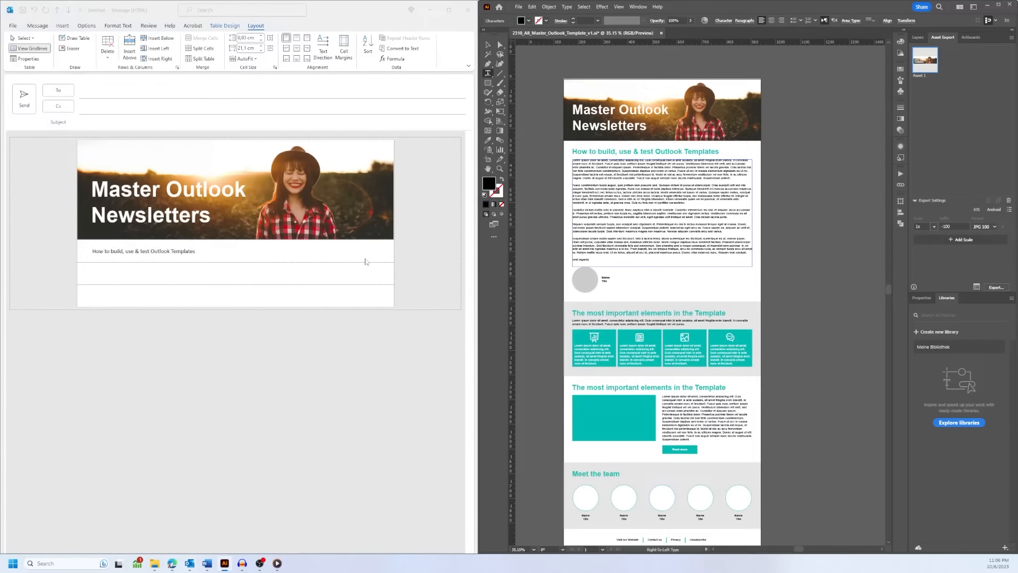
click(220, 250)
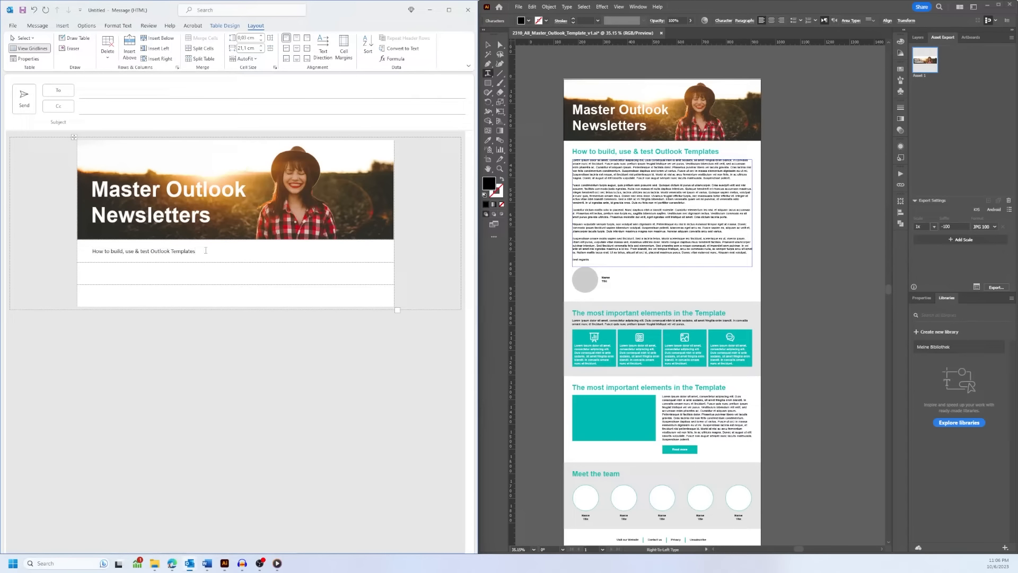
drag(206, 250, 91, 252)
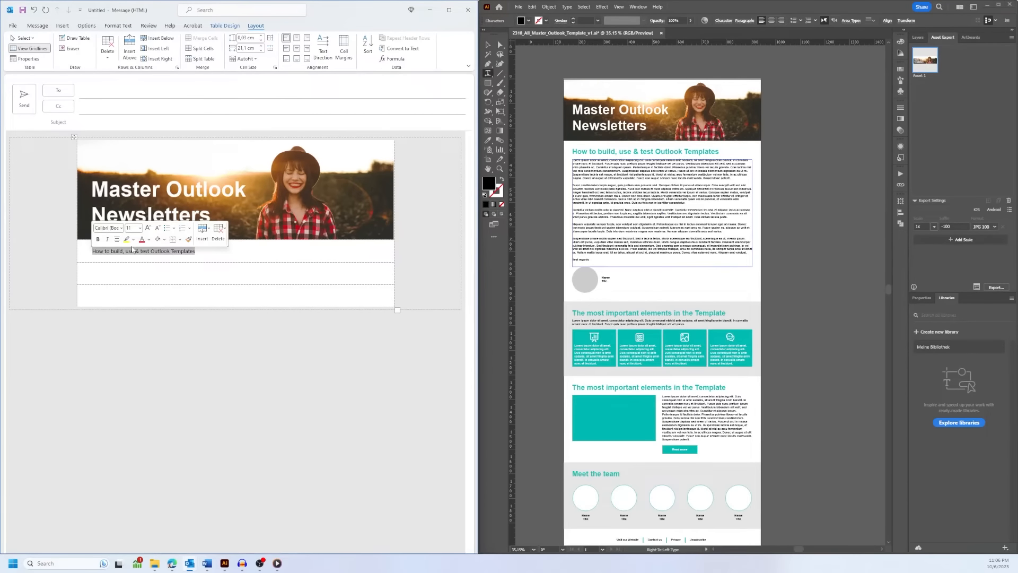
click(251, 252)
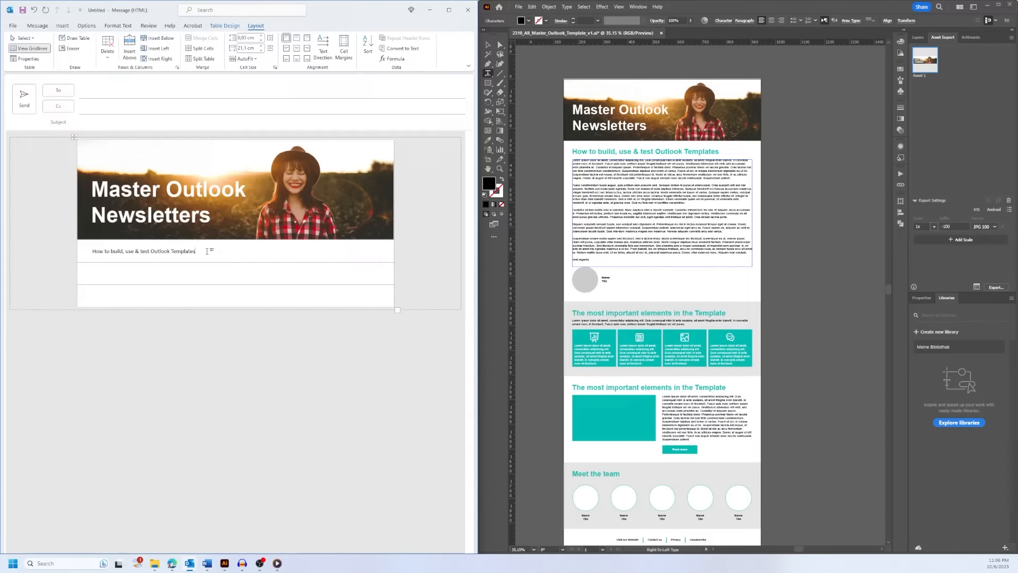
click(206, 251)
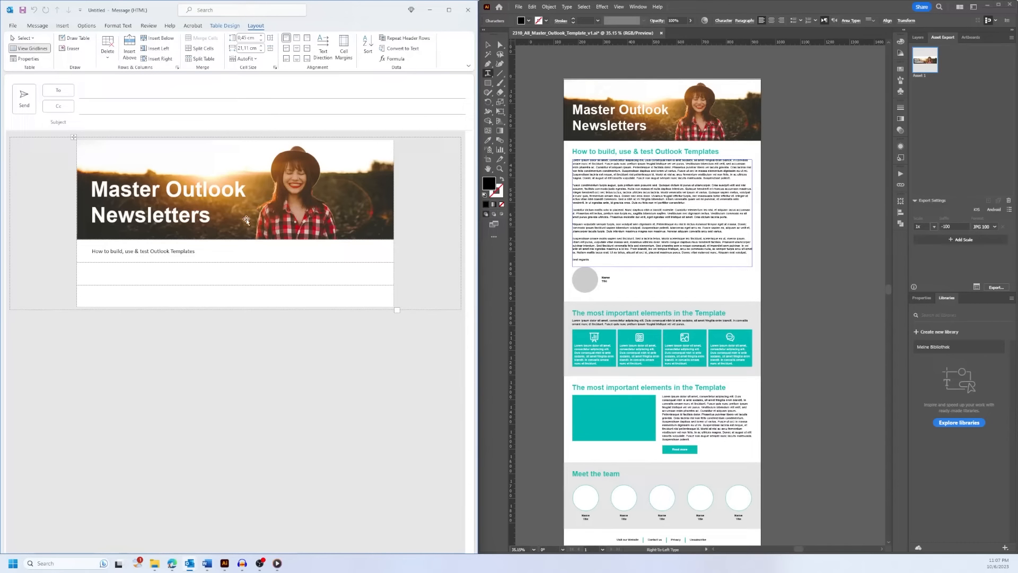
Select the pasted headline and start a custom theme font set with Arial as the heading font.
click(120, 27)
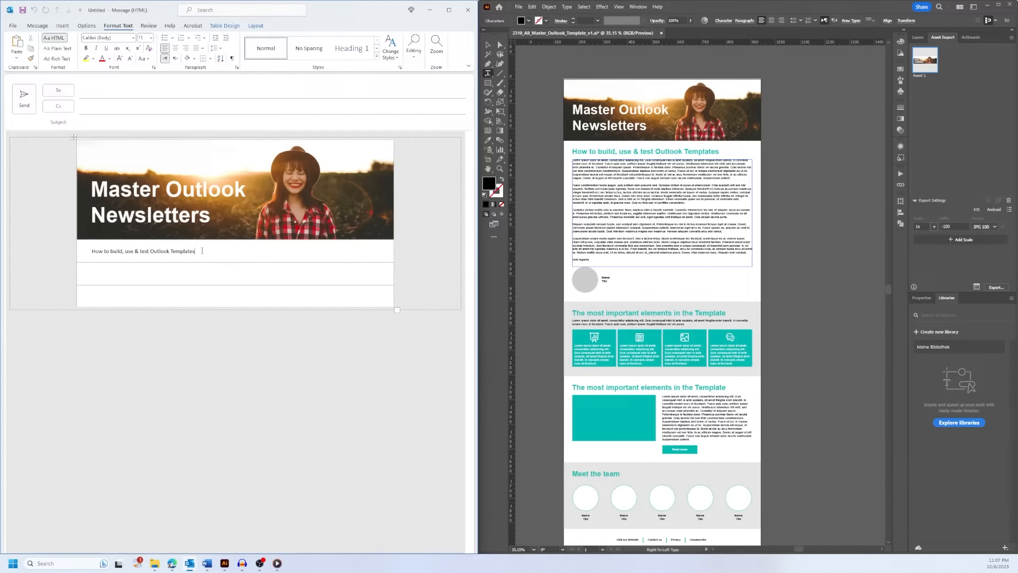
drag(202, 251, 94, 250)
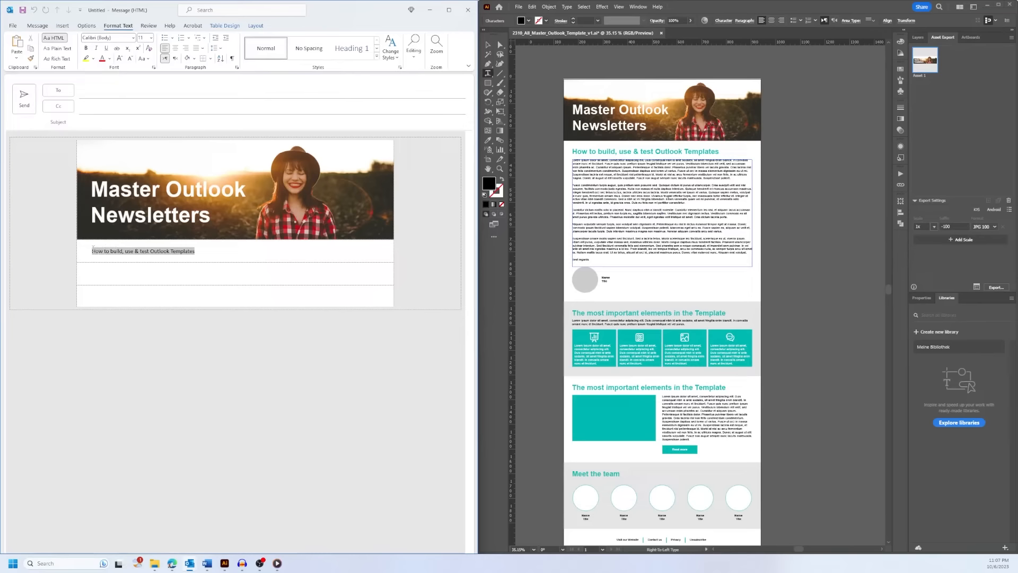
click(200, 252)
drag(195, 250, 91, 251)
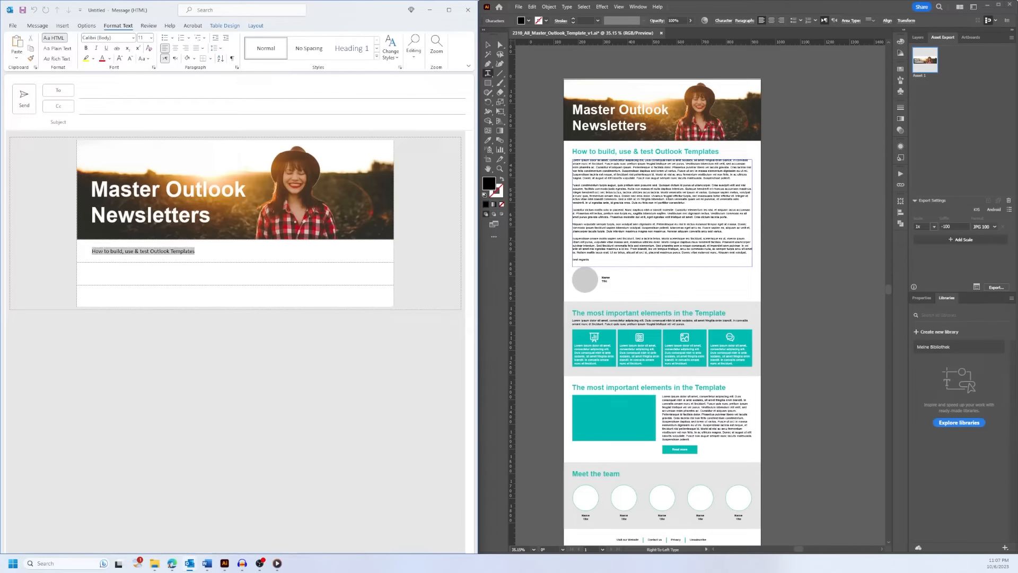
click(86, 26)
click(51, 49)
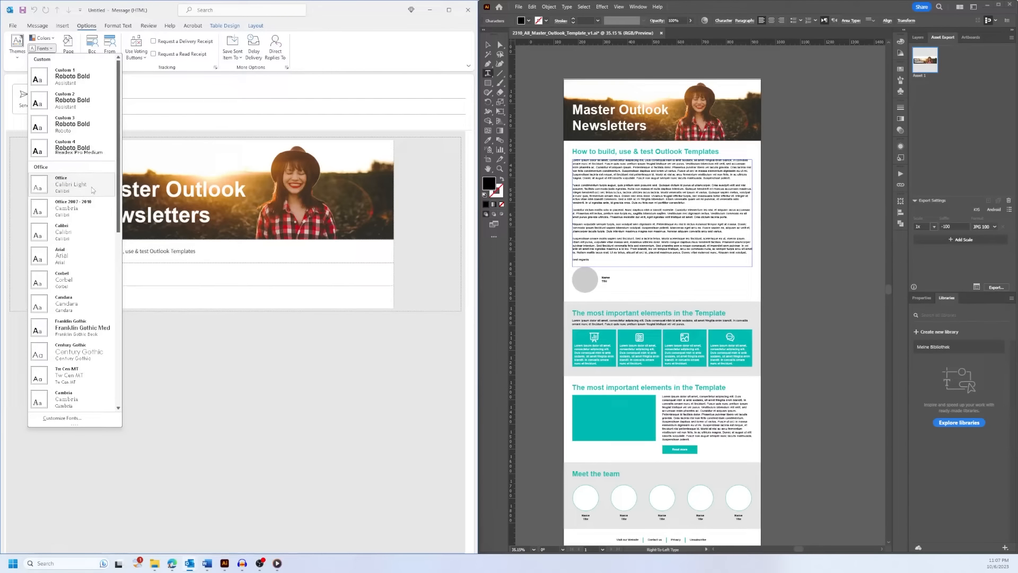
click(64, 419)
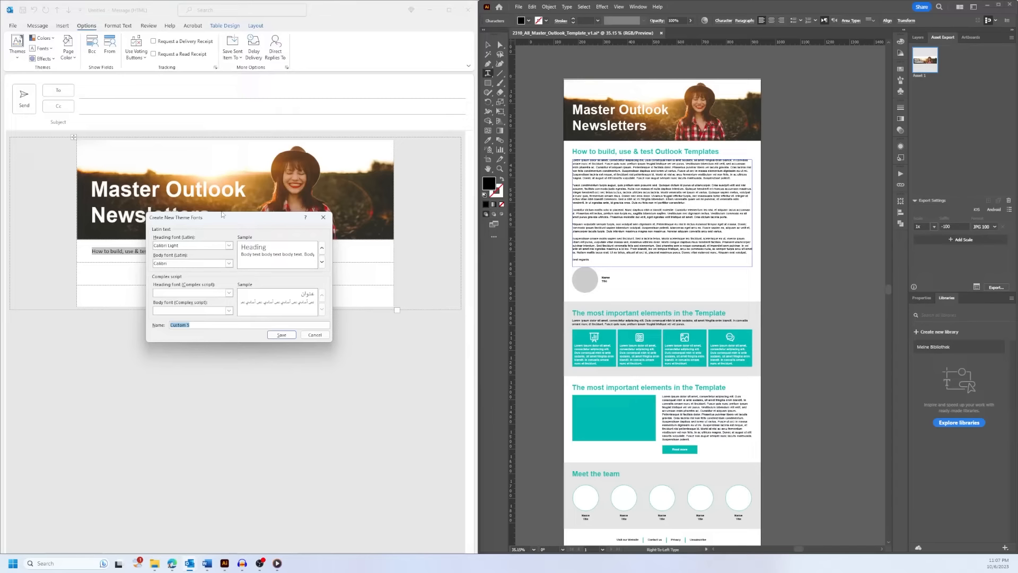
click(229, 246)
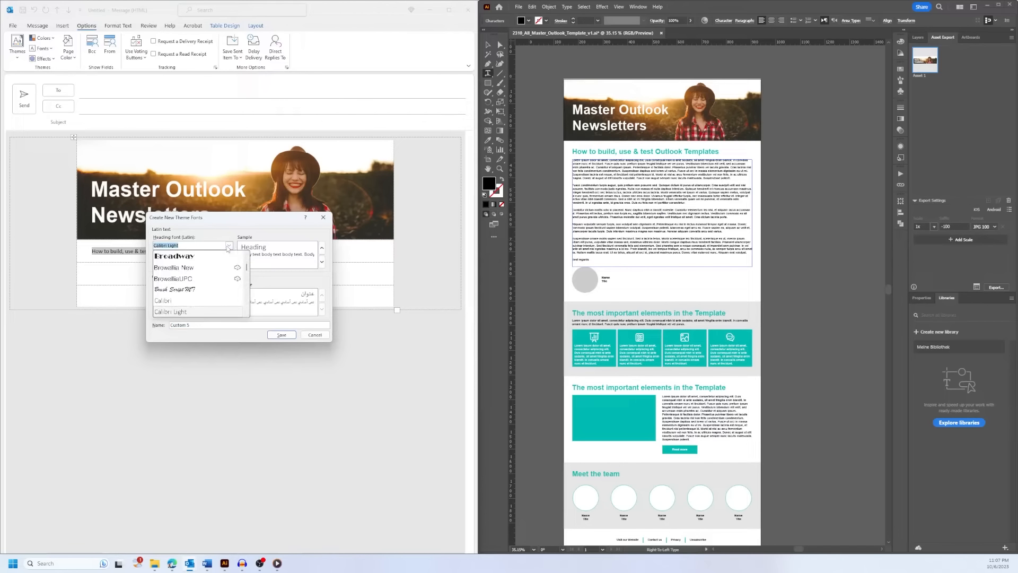
scroll(207, 277, up, 5)
scroll(207, 277, down, 1)
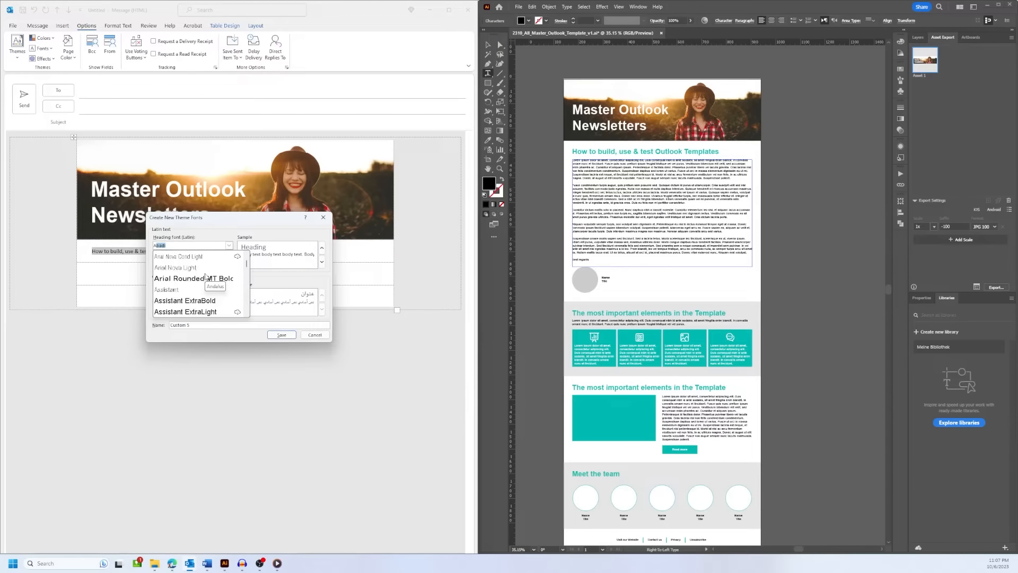
scroll(206, 276, up, 1)
click(165, 279)
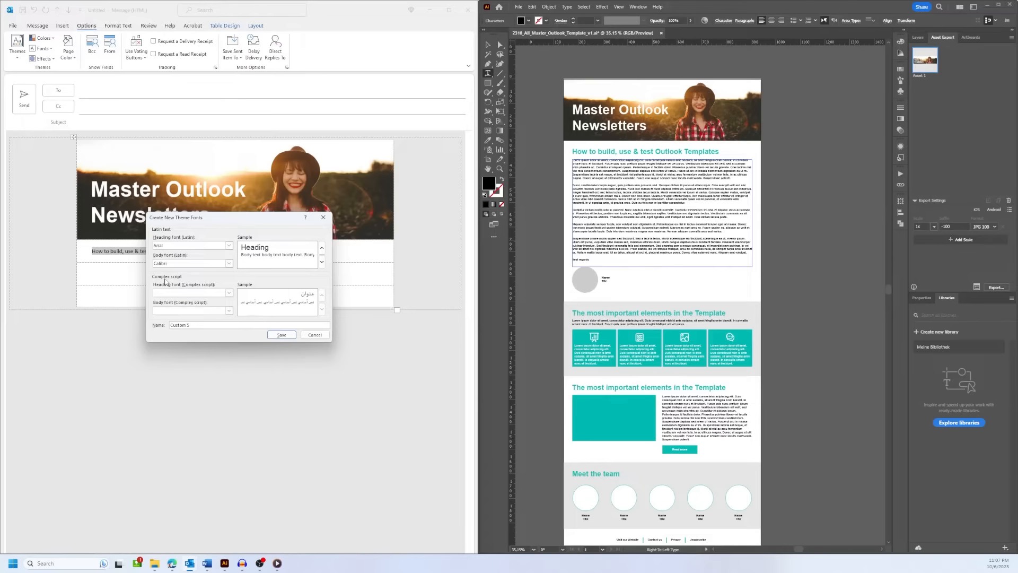
Set the body font of the new theme font set to Arial and save the set.
click(229, 264)
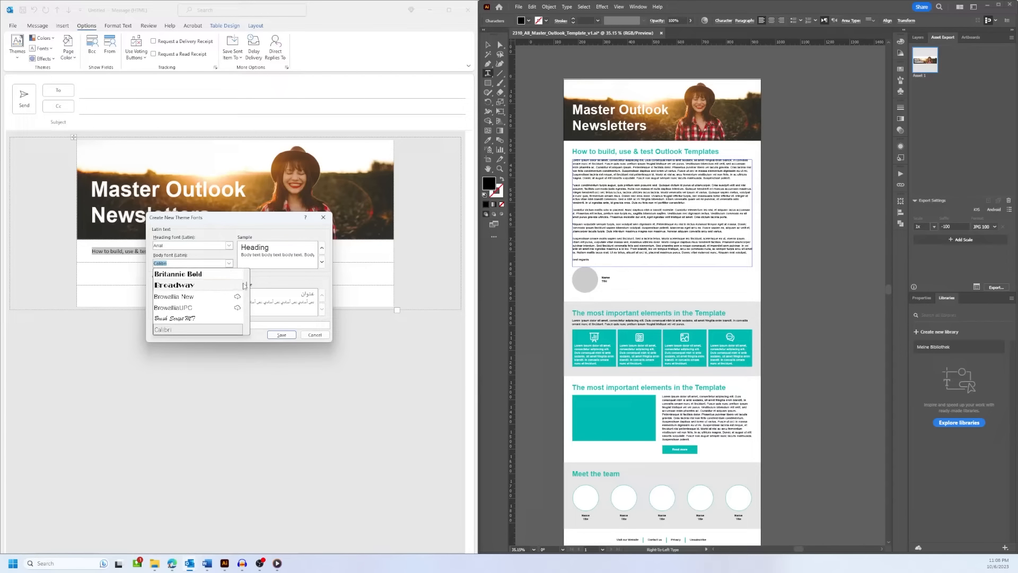
drag(247, 288, 246, 290)
text(A)
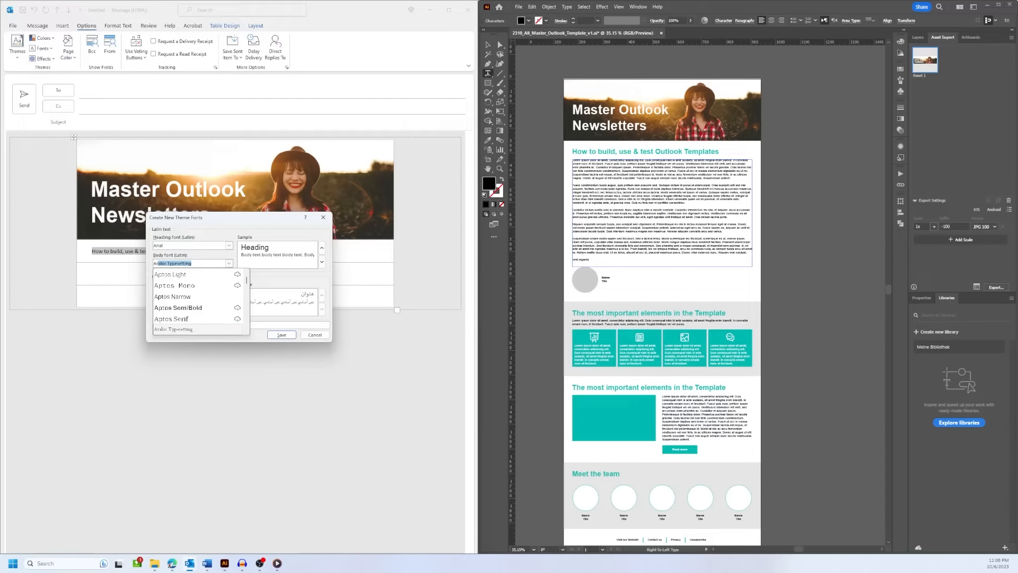
text(rial)
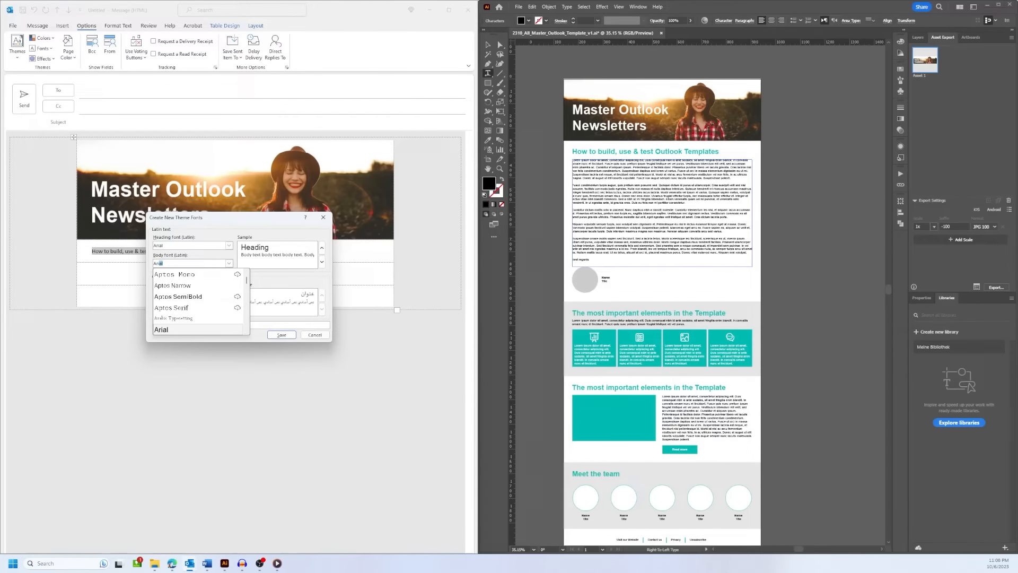
click(183, 264)
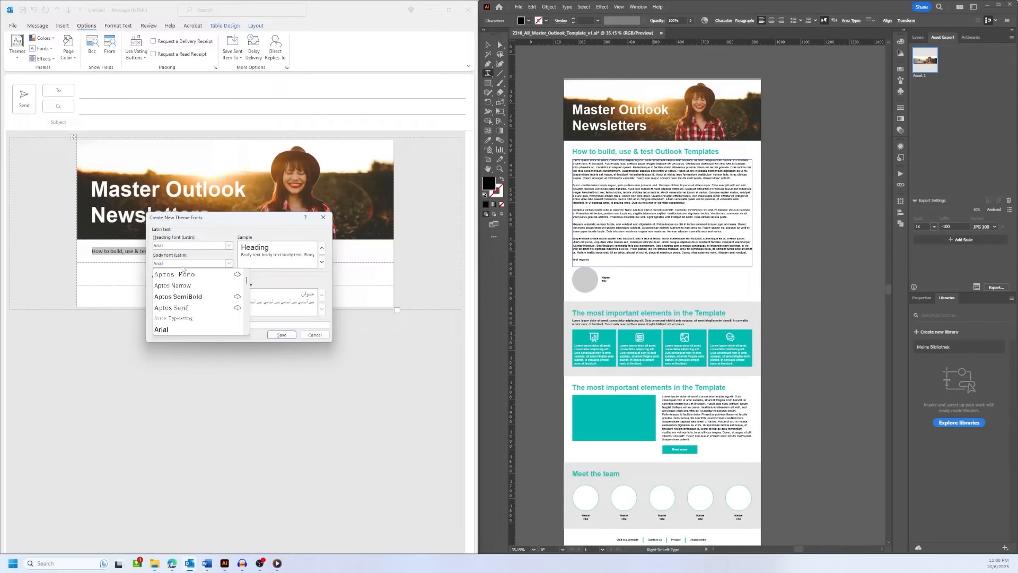
click(183, 269)
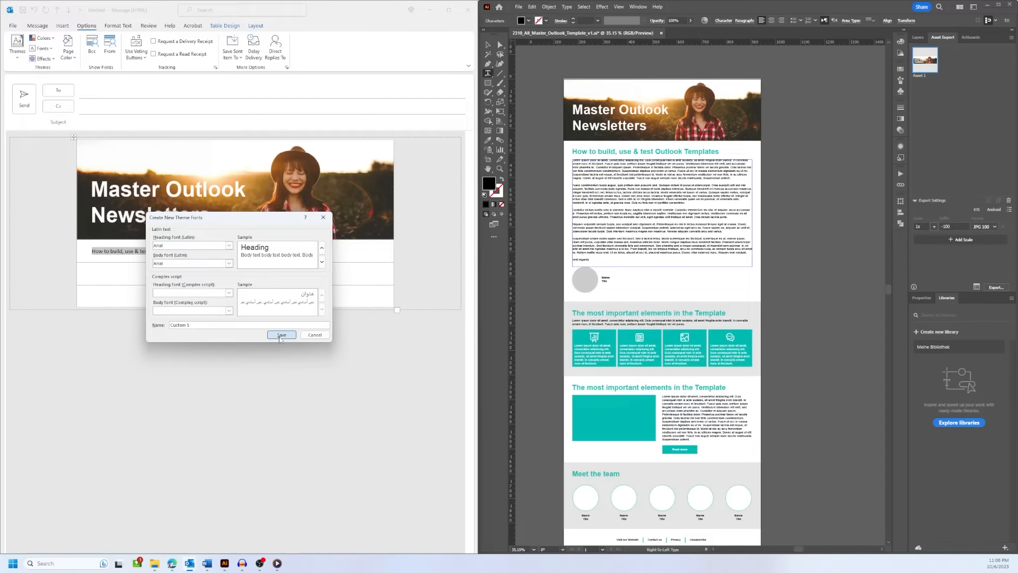
click(281, 335)
Select the pasted headline below the header picture and check which font it uses.
click(185, 256)
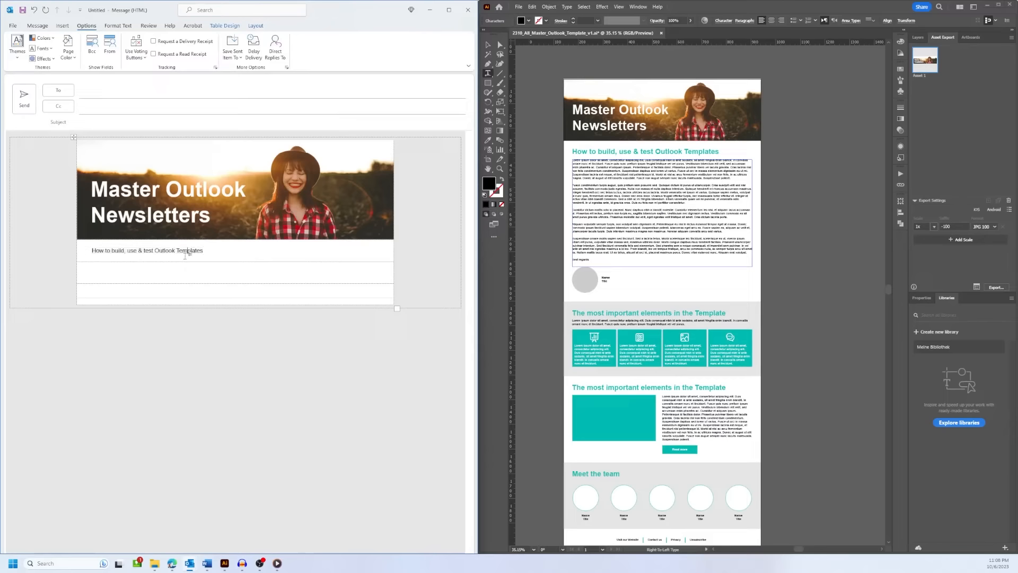
triple_click(207, 254)
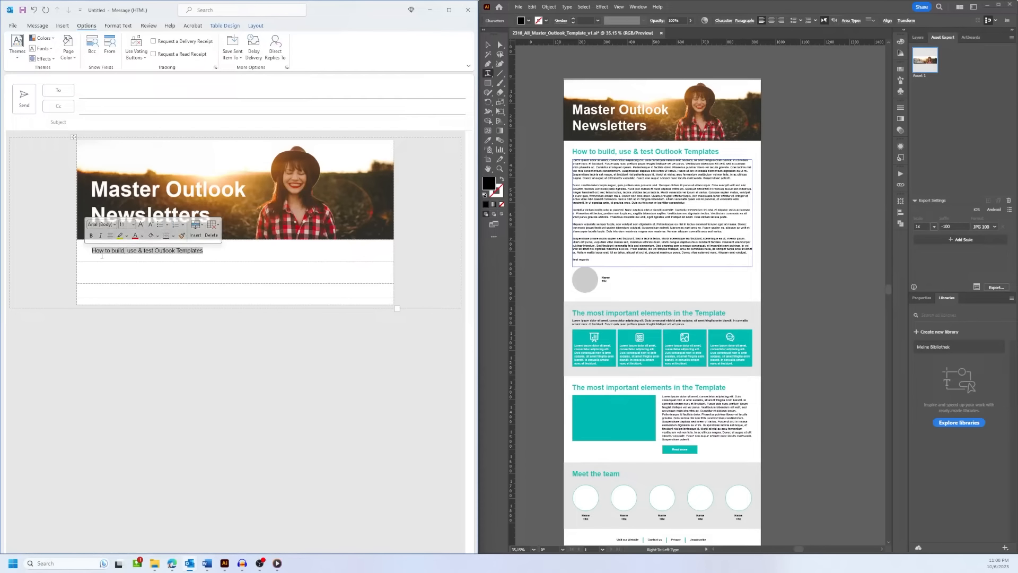
click(38, 25)
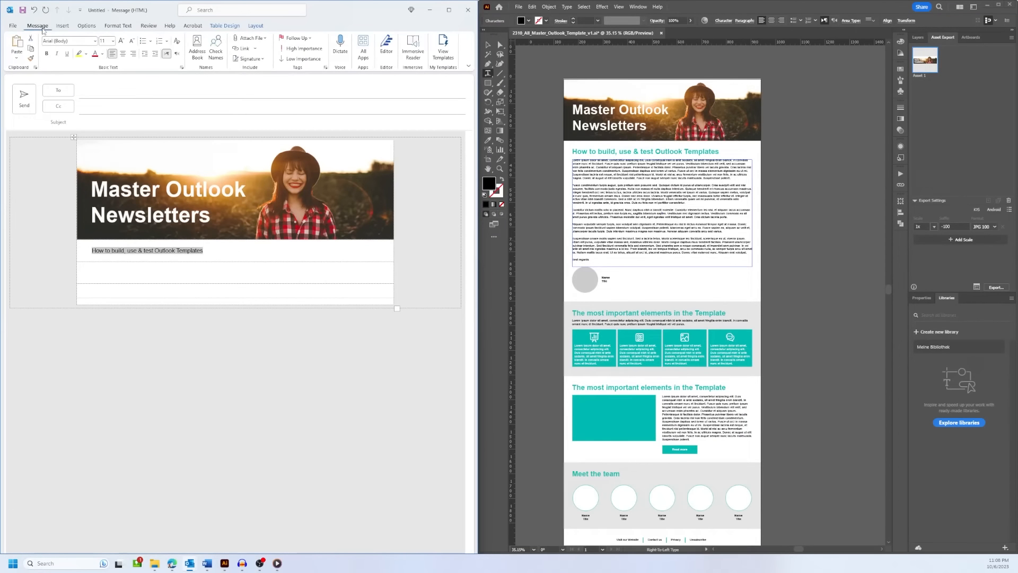
click(118, 27)
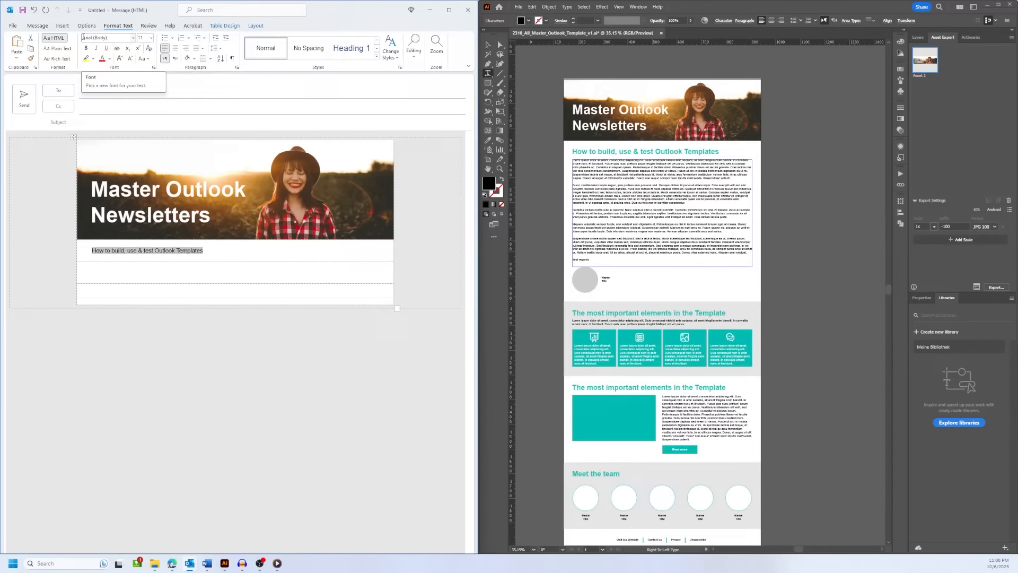
click(204, 250)
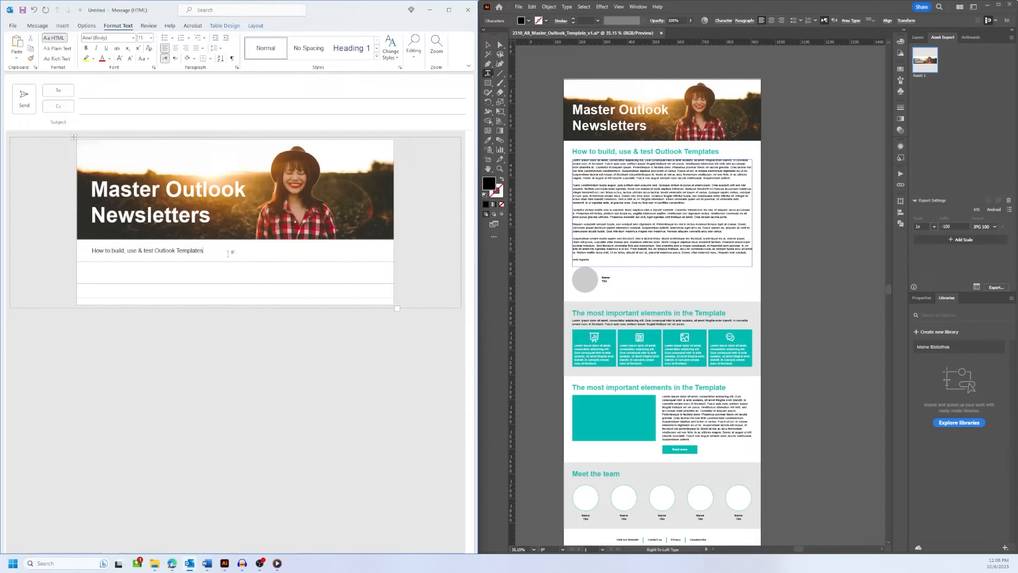
Inspect the character settings of the headline "How to build, use & test Outlook Templates" in Illustrator for font, style and size.
click(624, 150)
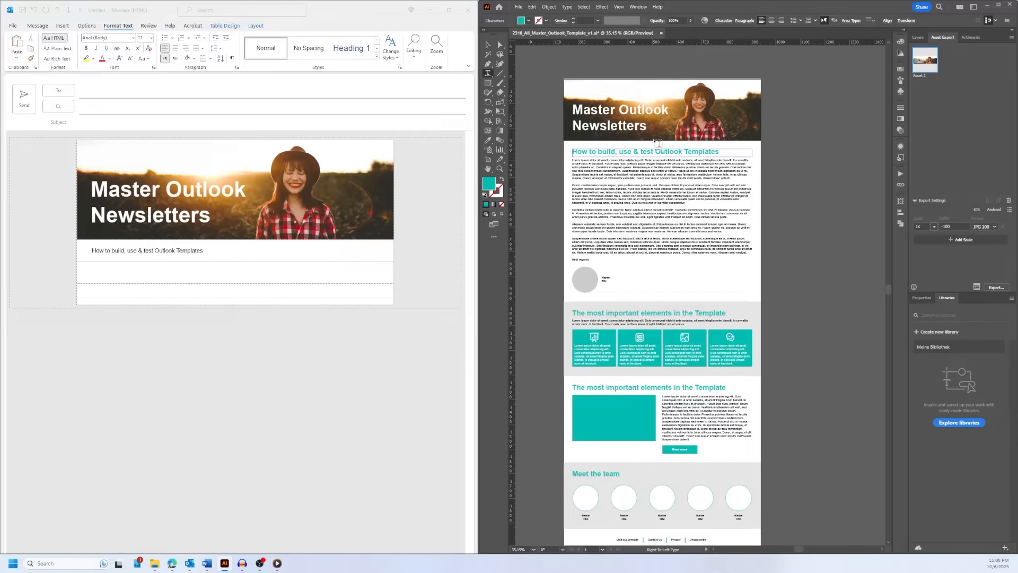
click(721, 21)
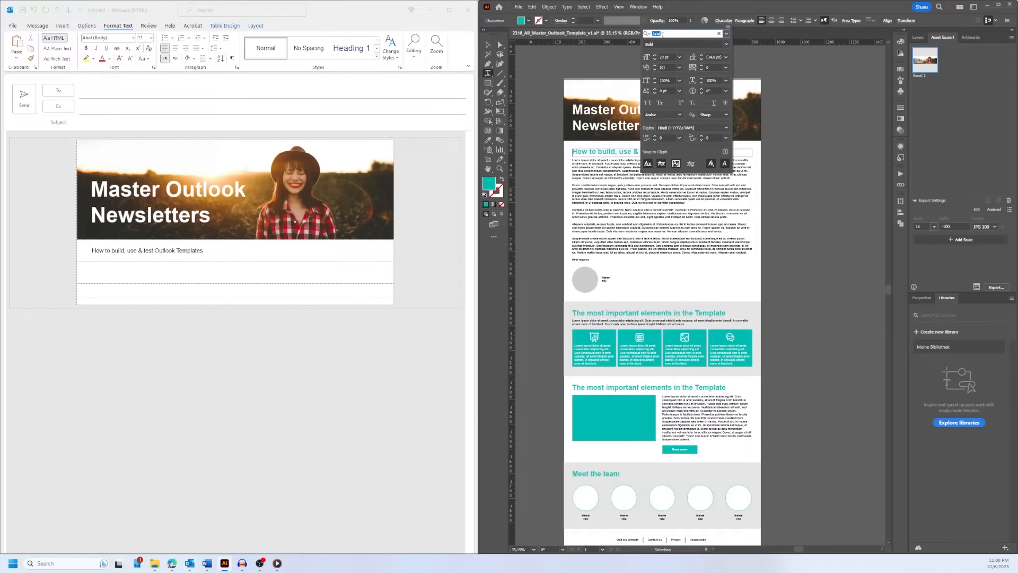
key(Escape)
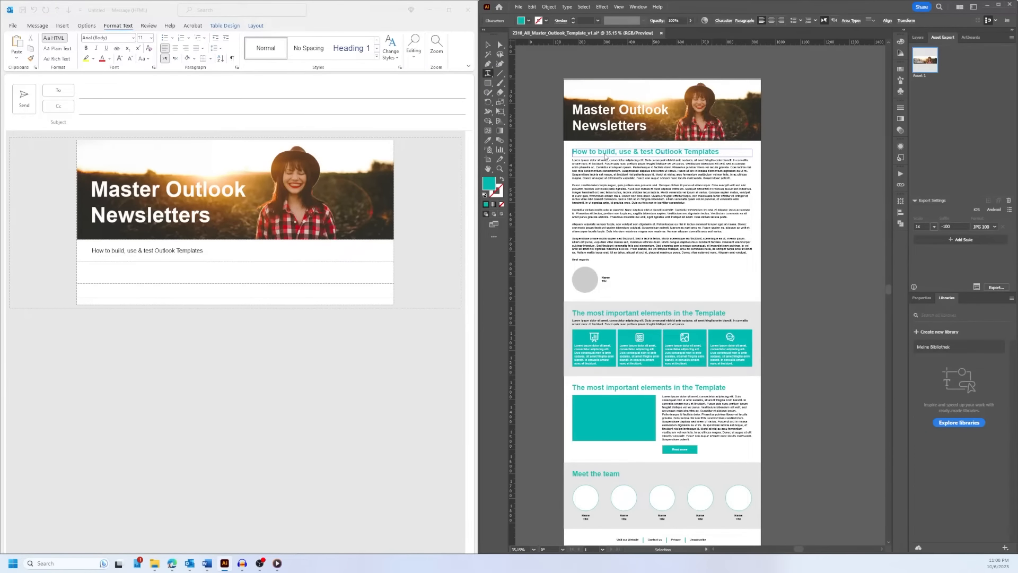
double_click(604, 152)
click(623, 152)
drag(178, 250, 109, 256)
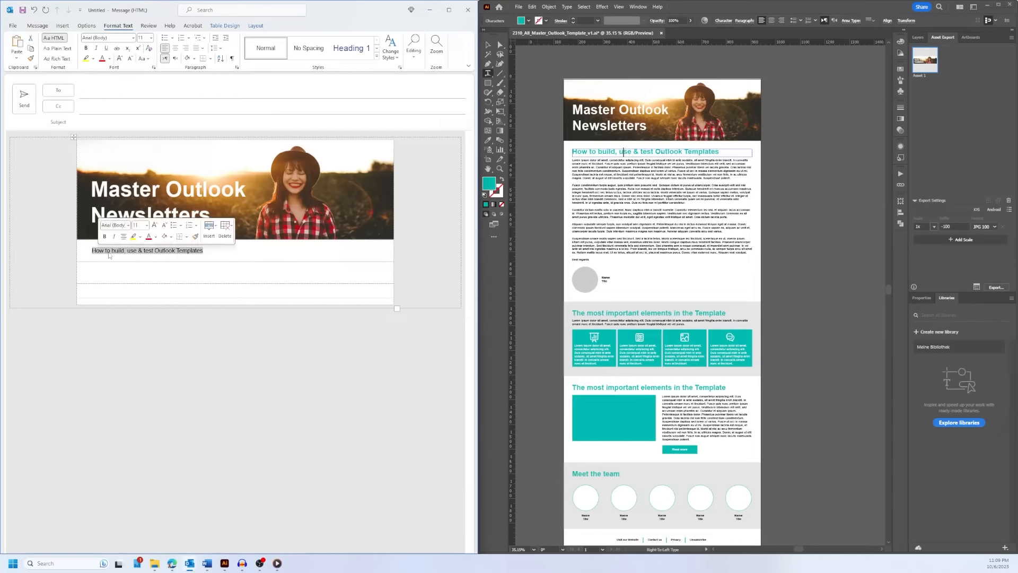
click(718, 22)
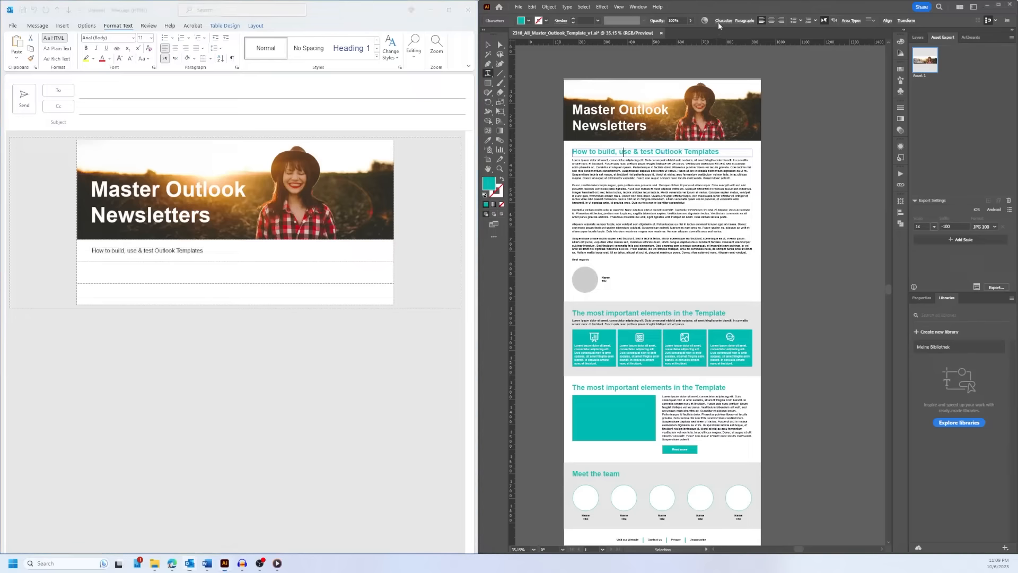
click(718, 21)
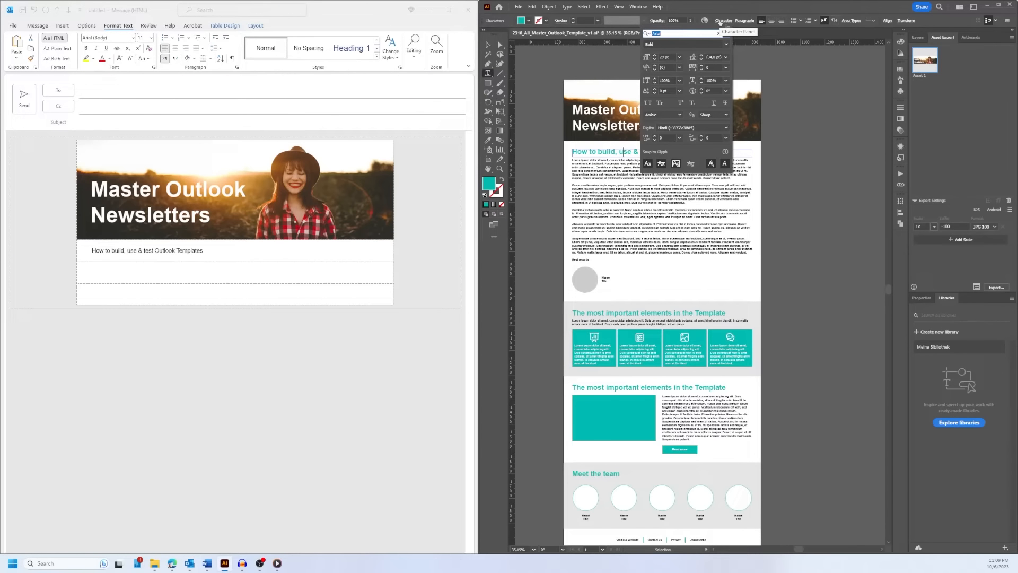
Make the headline in the Outlook message bold and set its font size to 20.
double_click(169, 251)
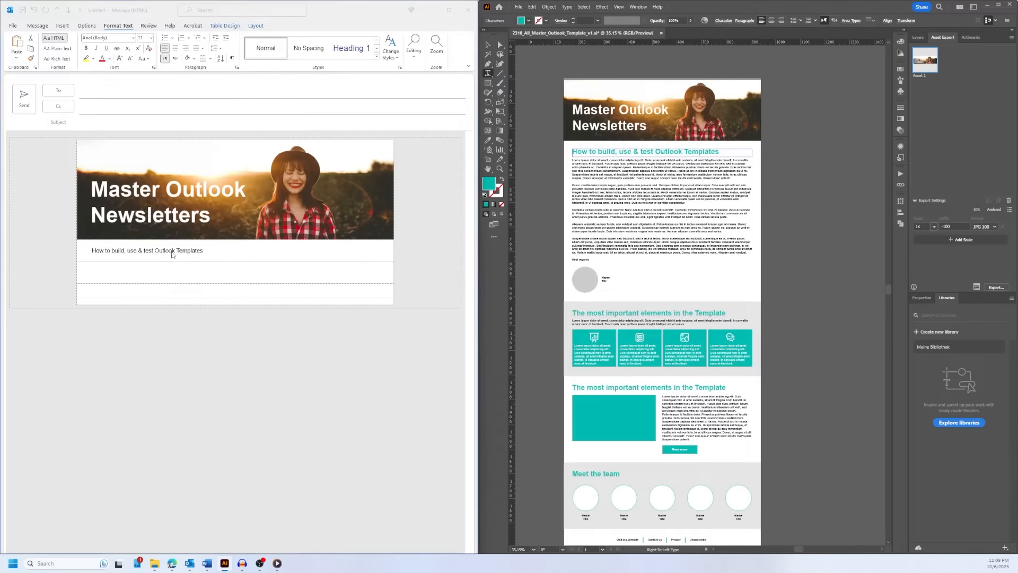
click(199, 252)
drag(206, 251, 91, 251)
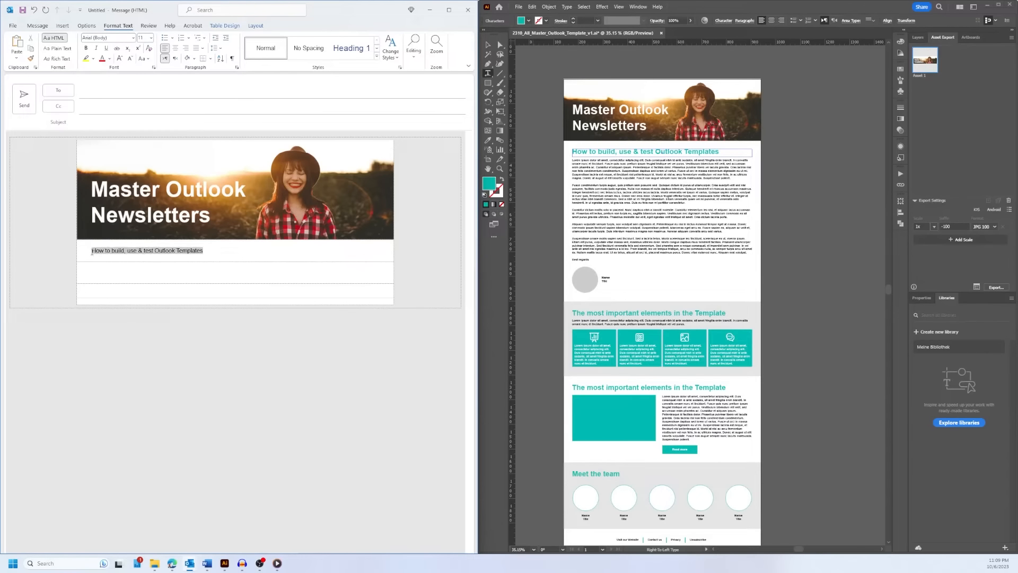
click(151, 39)
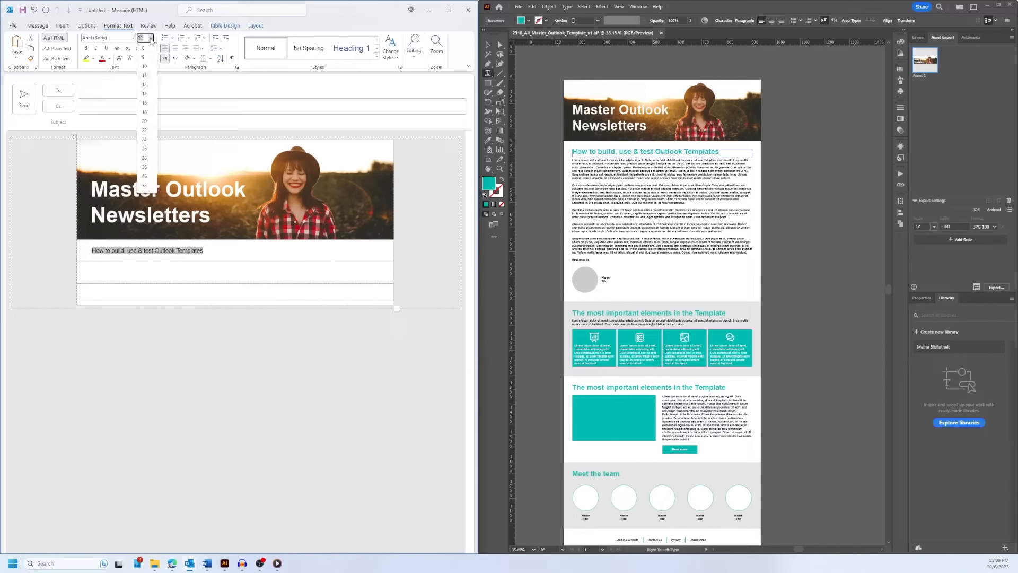
click(145, 130)
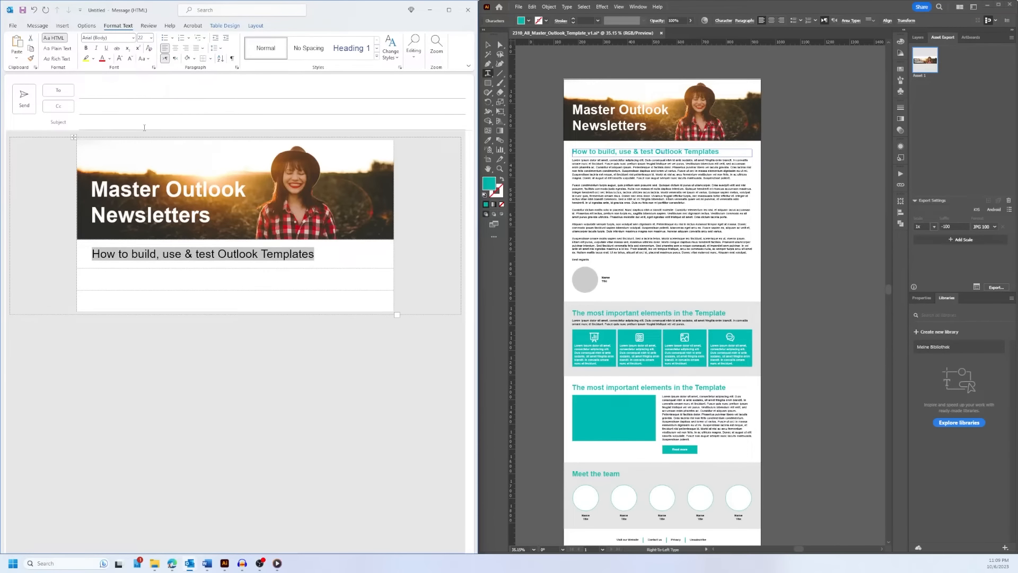
click(87, 49)
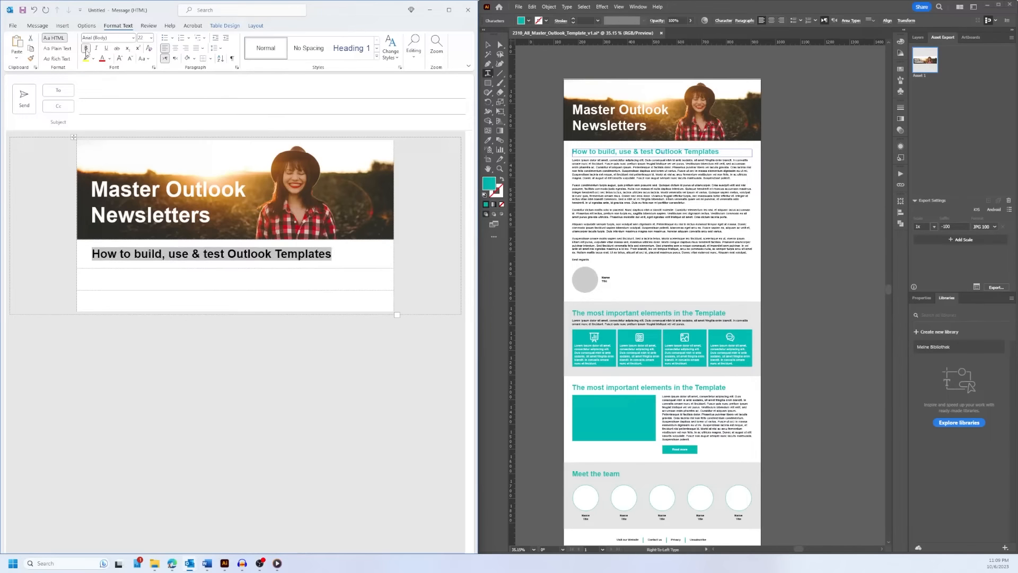
click(152, 38)
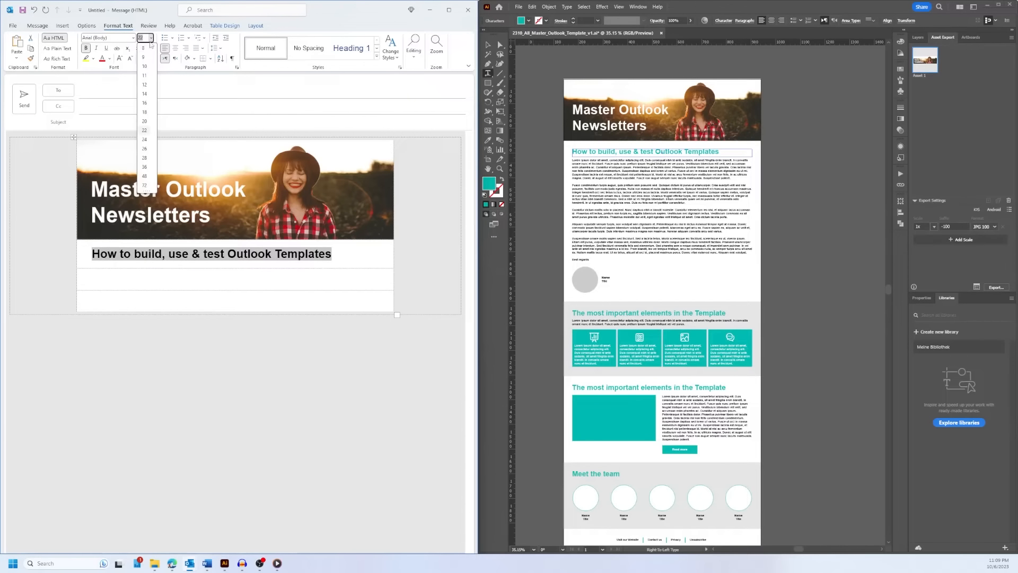
click(145, 122)
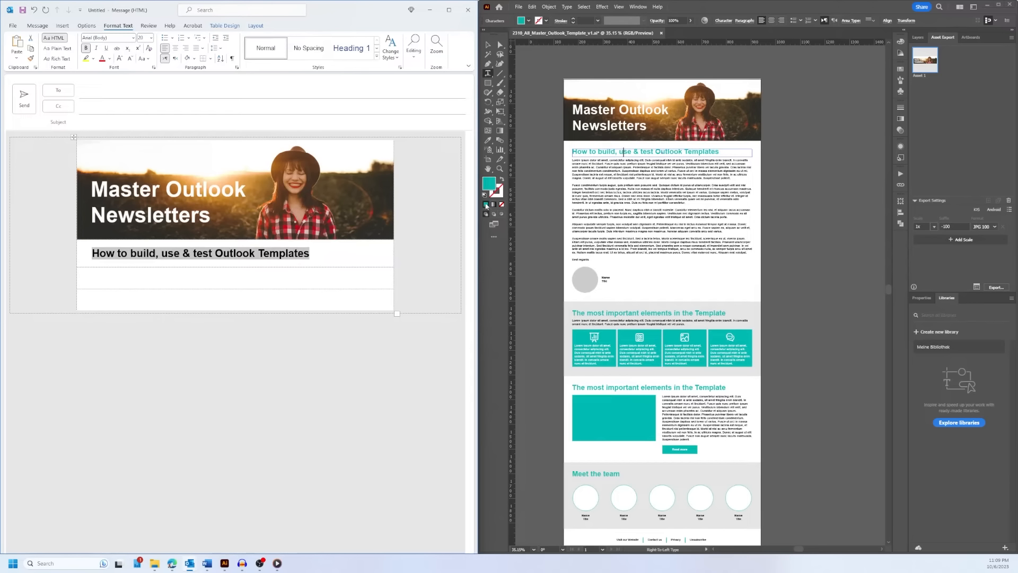
Look up the hex code of the headline's fill colour in Illustrator.
double_click(491, 188)
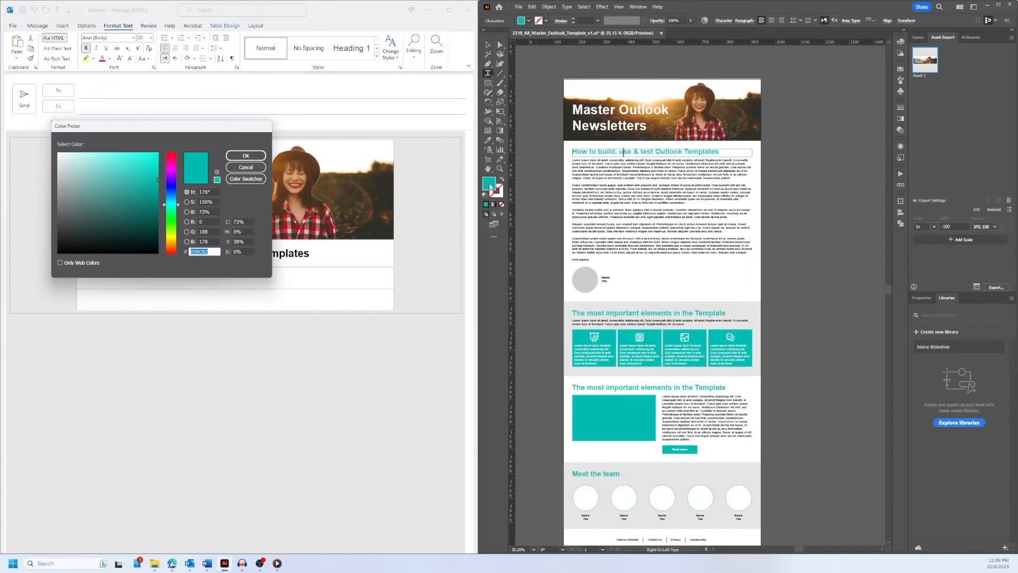
drag(118, 126, 654, 151)
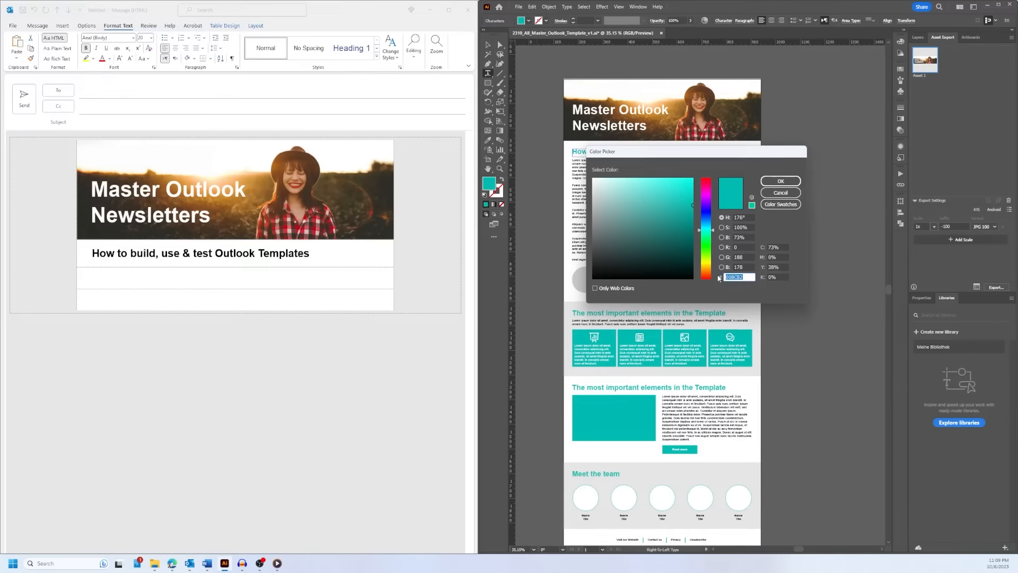
click(779, 183)
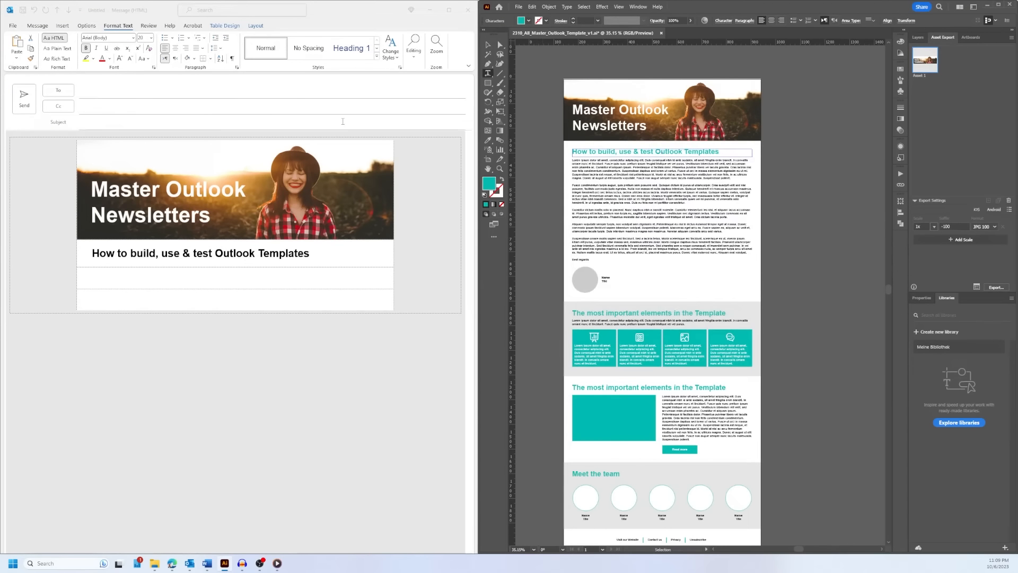
Apply the custom font colour with hex code 00BCB2 to the headline in the Outlook message.
click(111, 60)
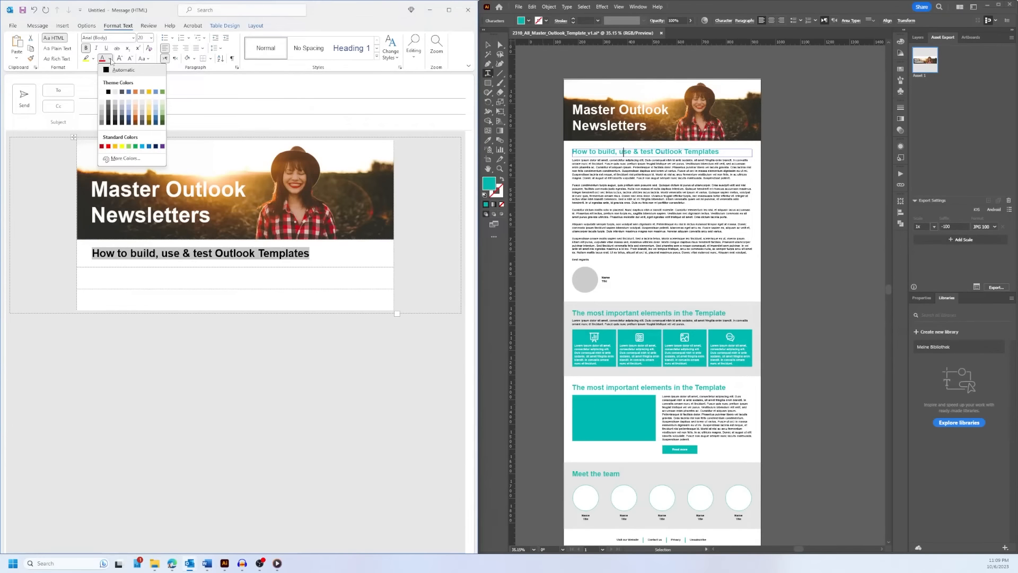
click(125, 158)
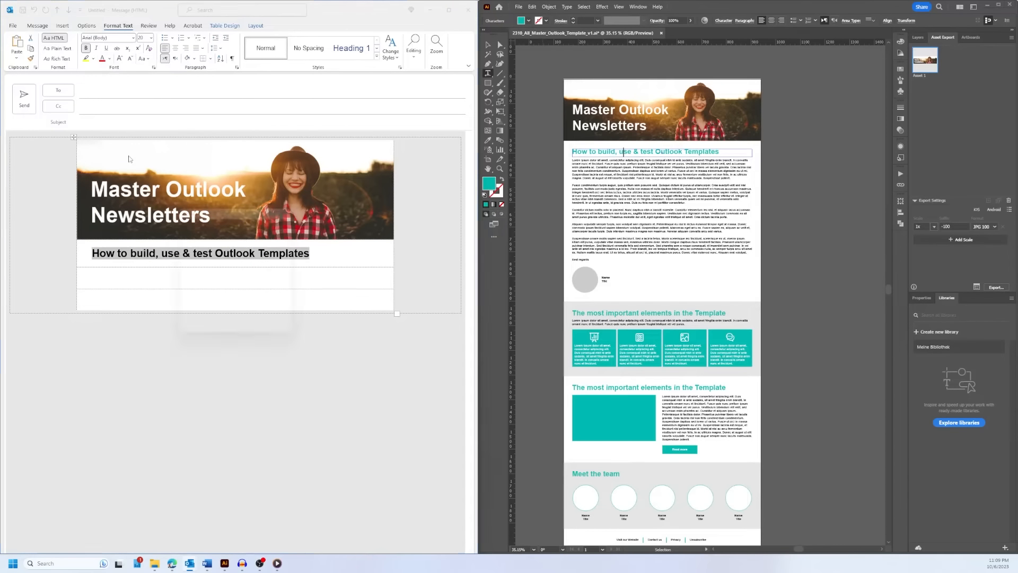
click(214, 220)
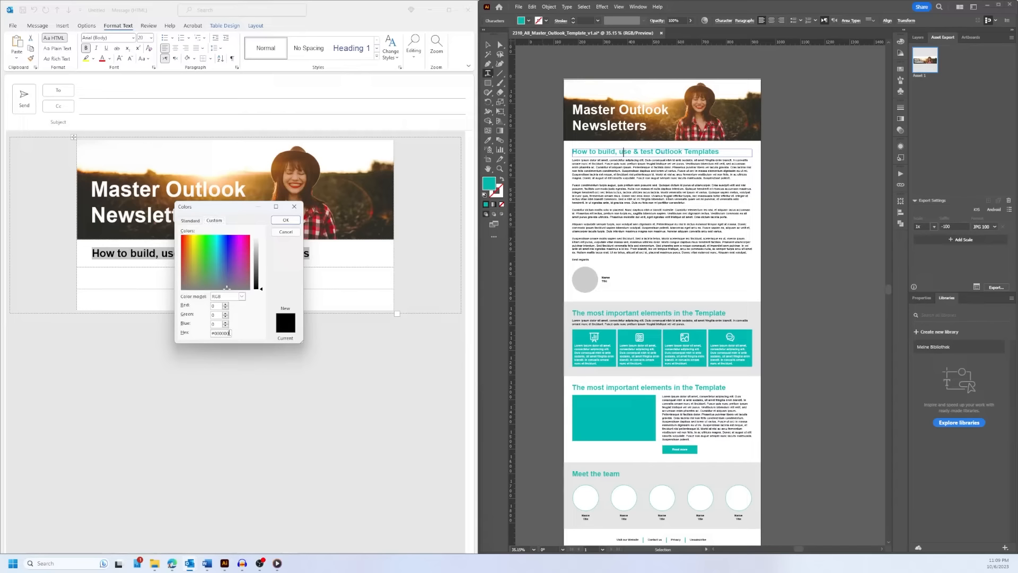
drag(229, 333, 209, 335)
text(00BCB2)
click(286, 220)
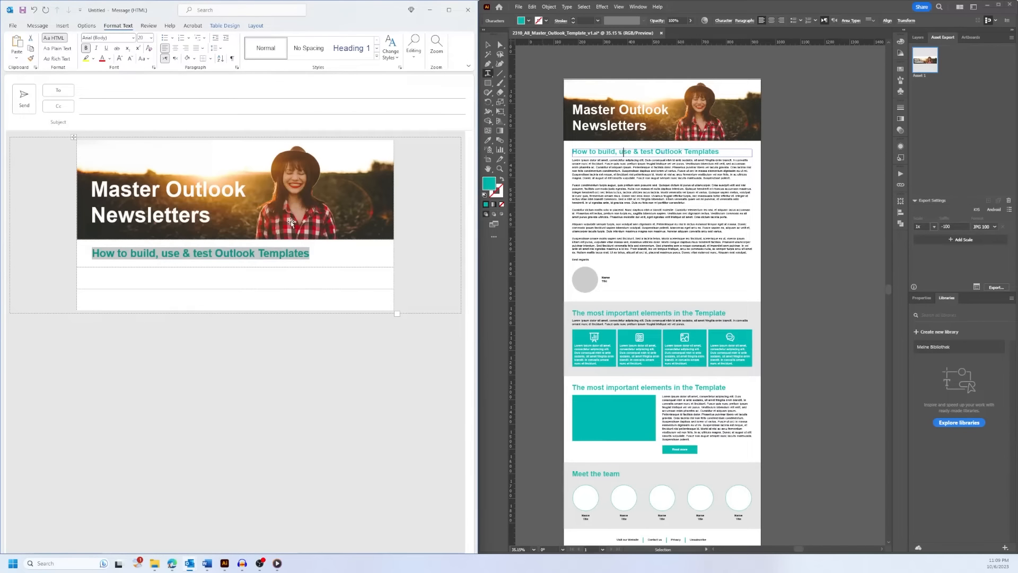
click(295, 254)
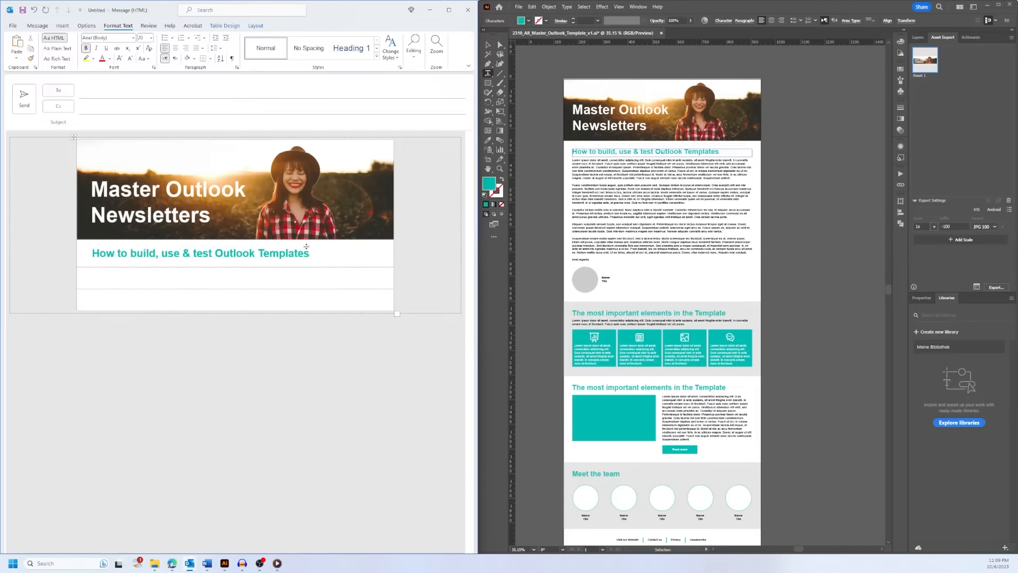
Add one empty line below the headline in Outlook and copy the complete body text under the headline from Illustrator.
click(600, 256)
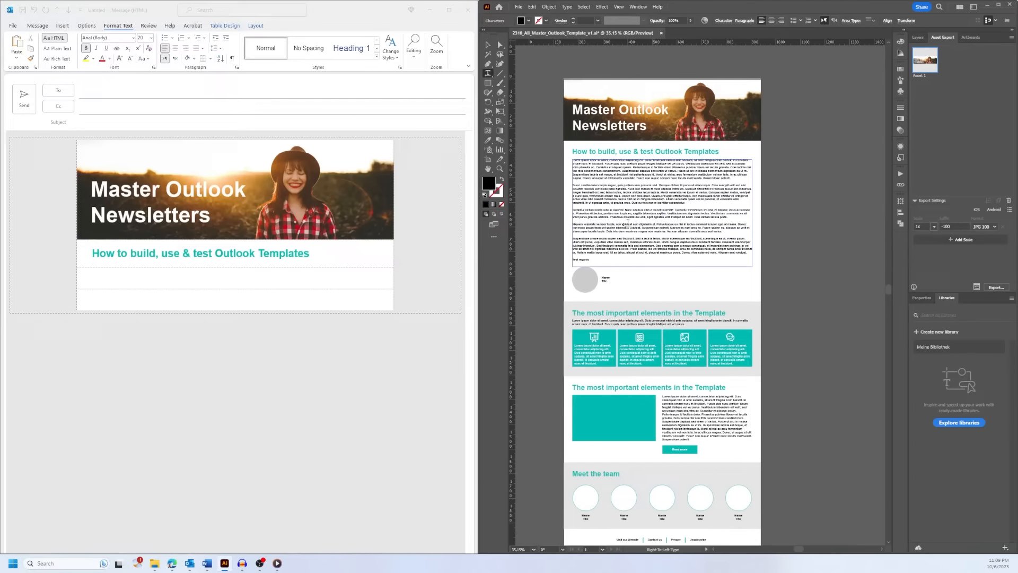
triple_click(591, 256)
drag(591, 255, 572, 157)
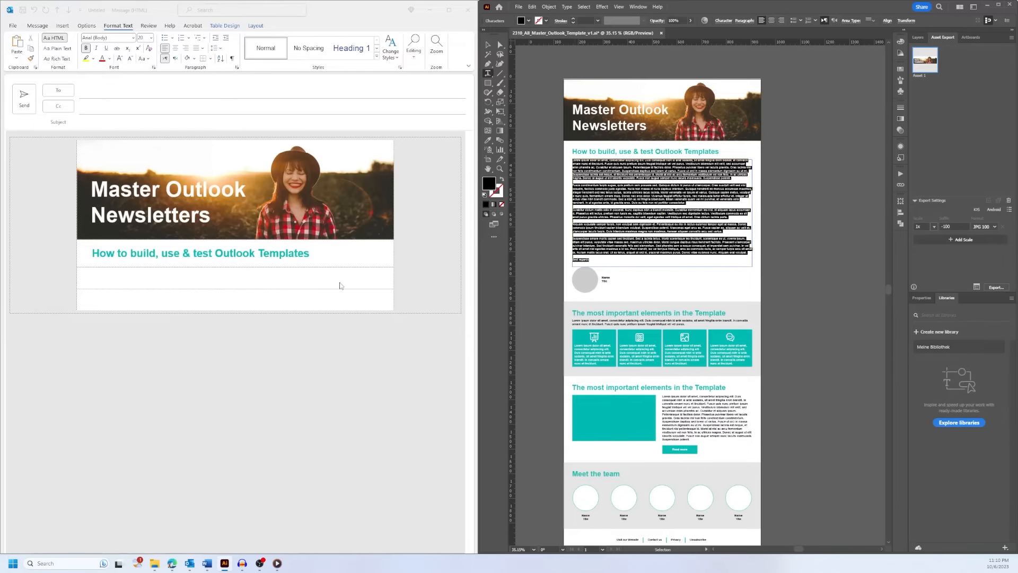
click(326, 260)
key(Return)
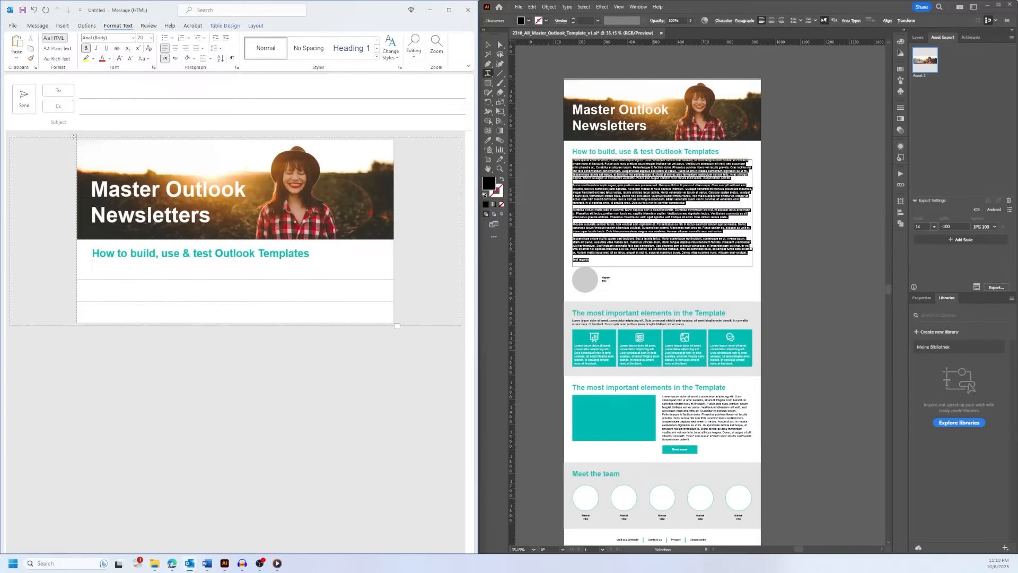
key(Return)
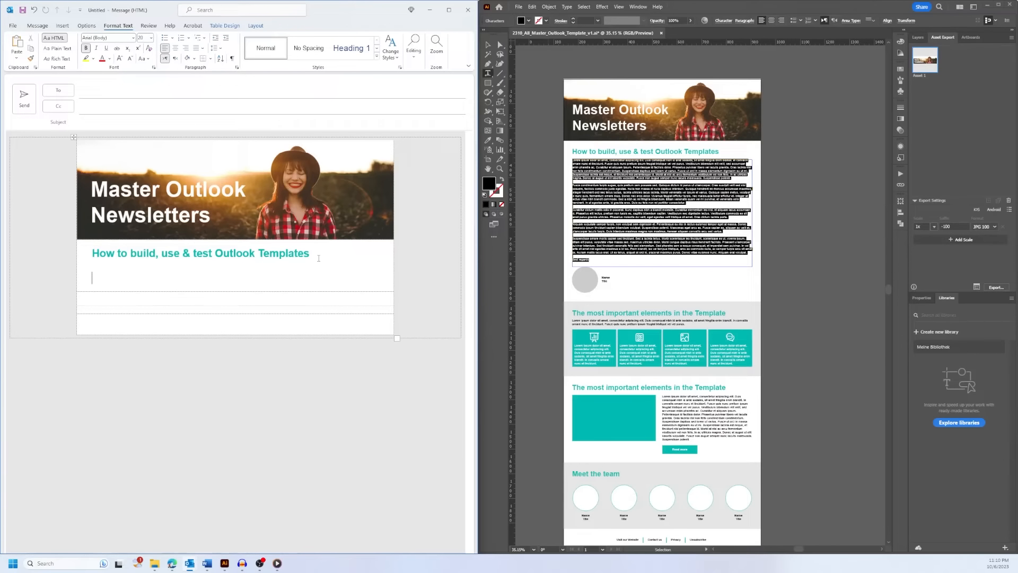
key(BackSpace)
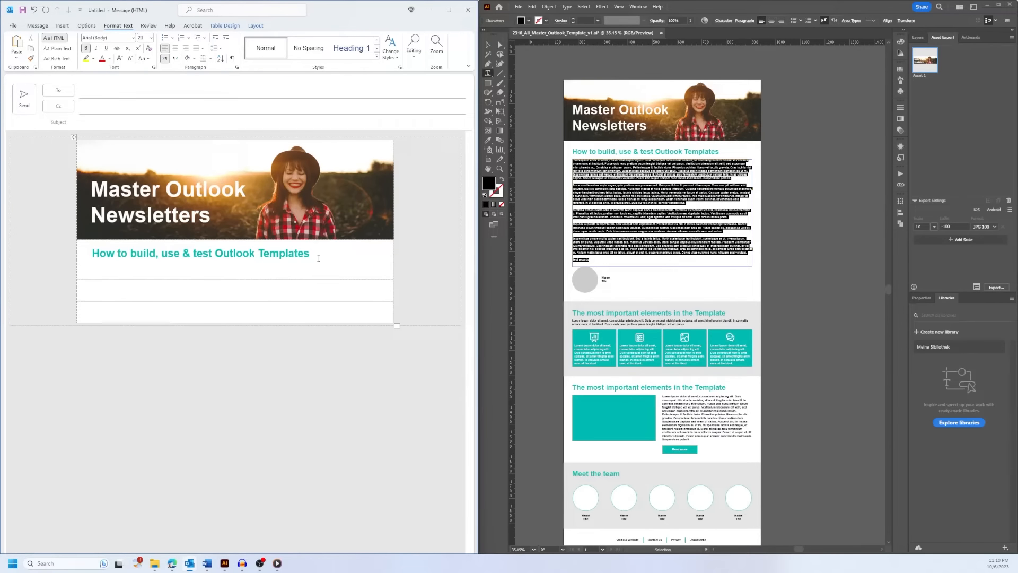
right_click(603, 184)
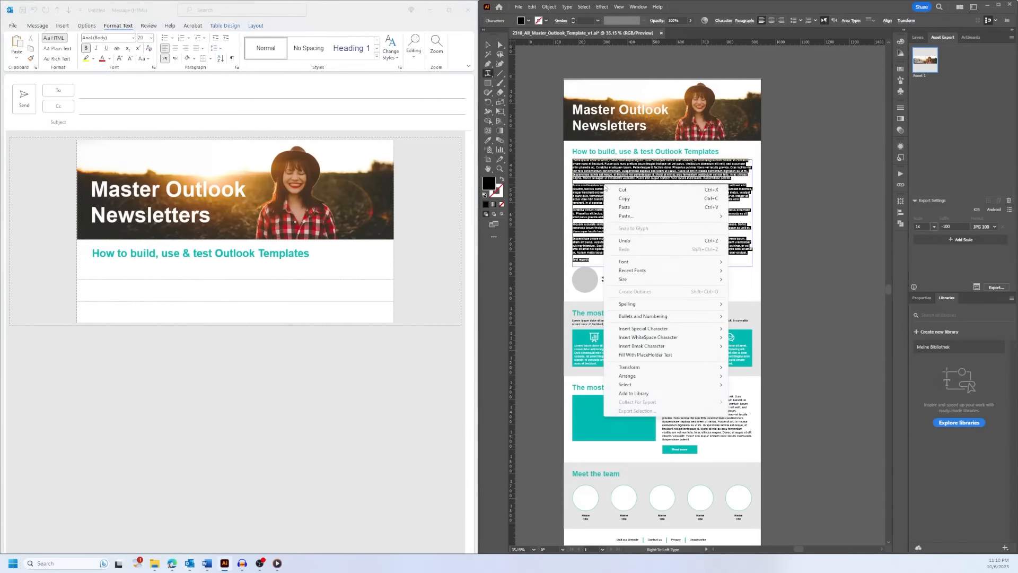
click(625, 199)
click(146, 271)
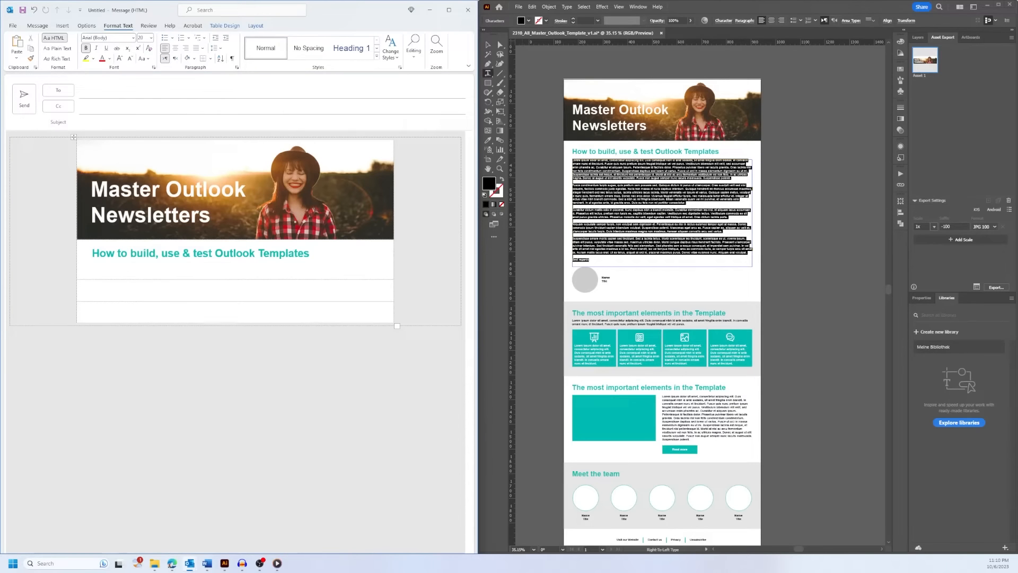
key(Escape)
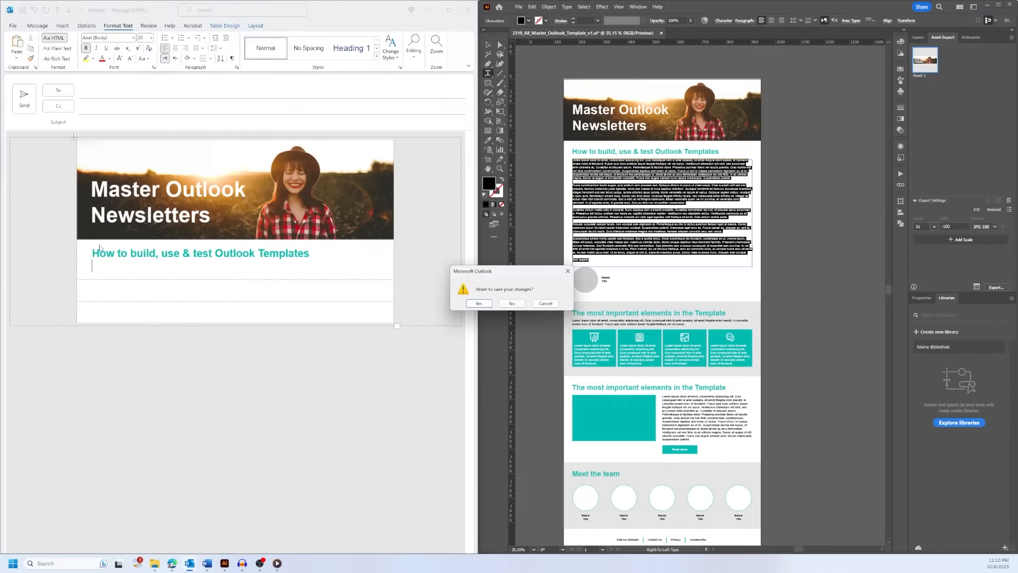
click(546, 304)
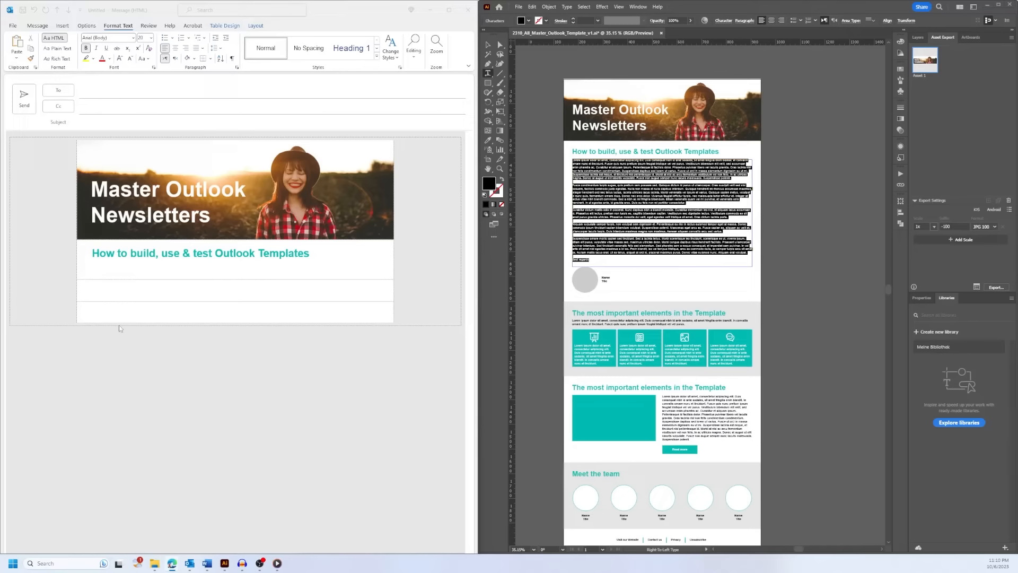
Paste the copied Illustrator body text into the empty line below the headline in the Outlook message.
click(100, 273)
right_click(100, 272)
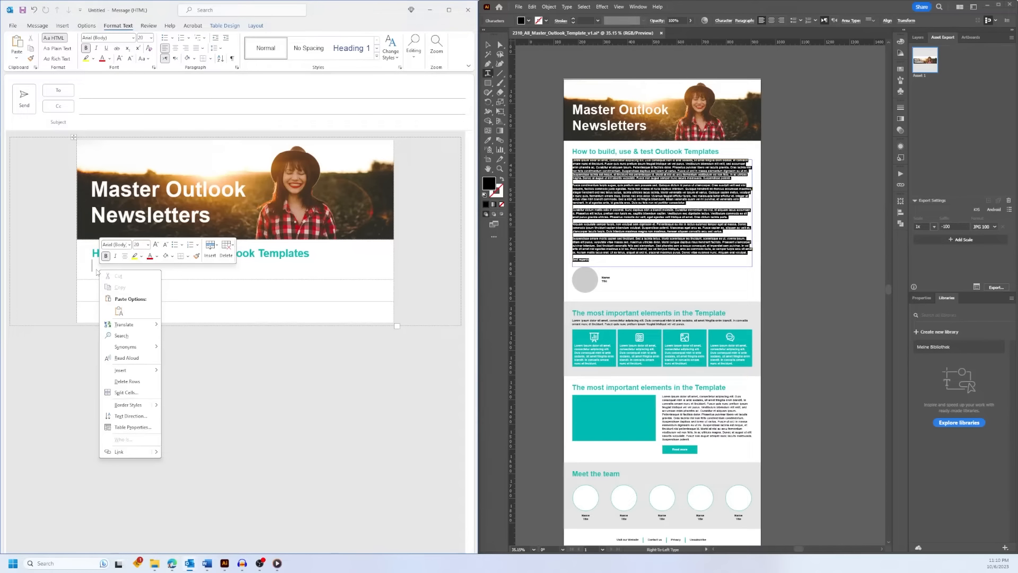
click(96, 269)
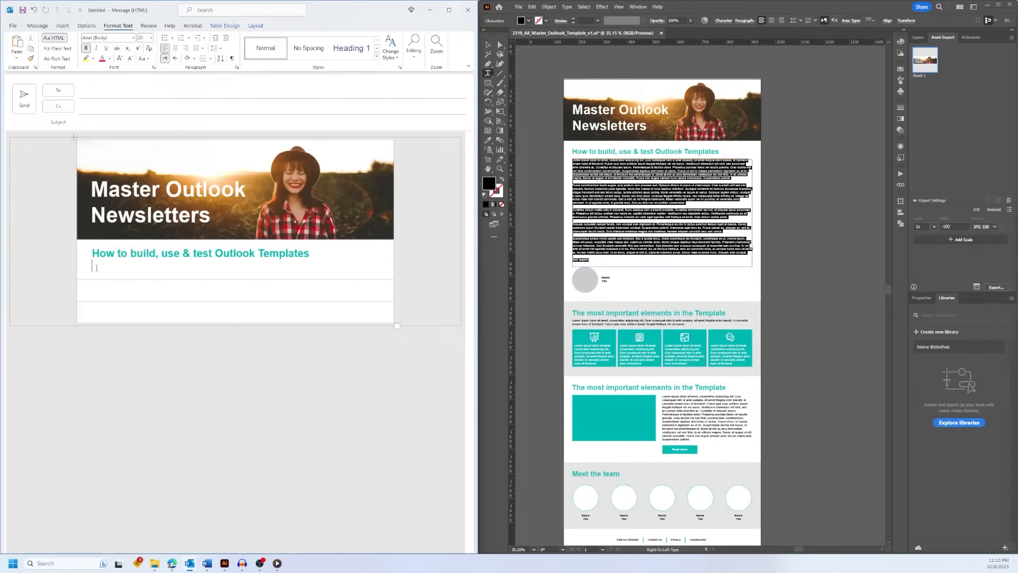
right_click(97, 268)
click(117, 310)
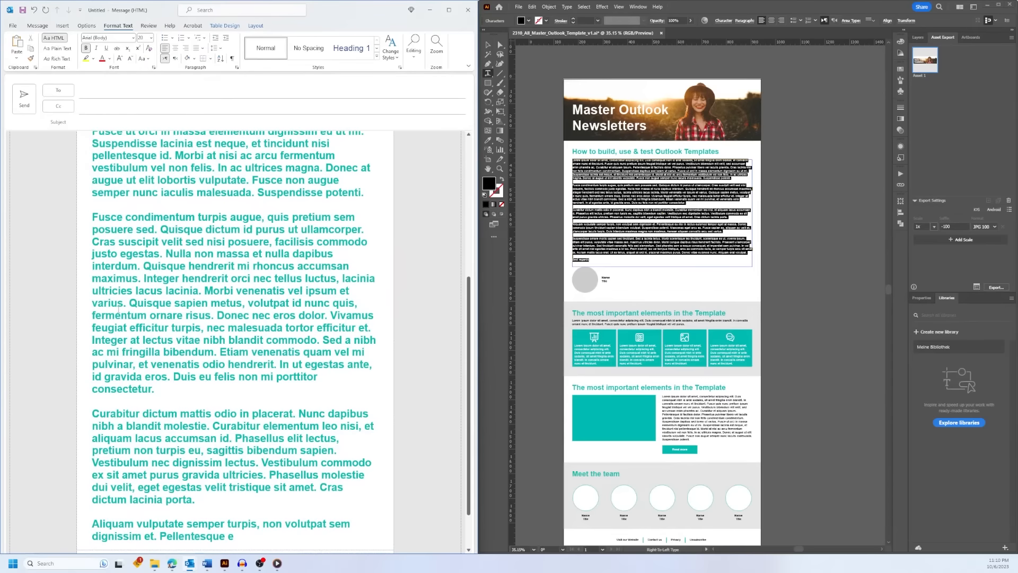
scroll(118, 310, down, 2)
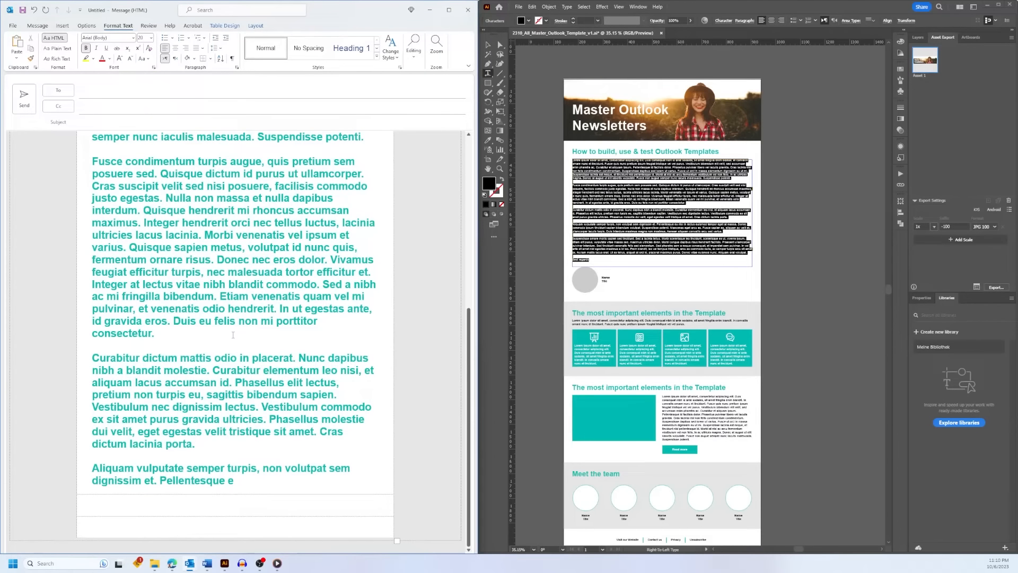
scroll(273, 405, up, 10)
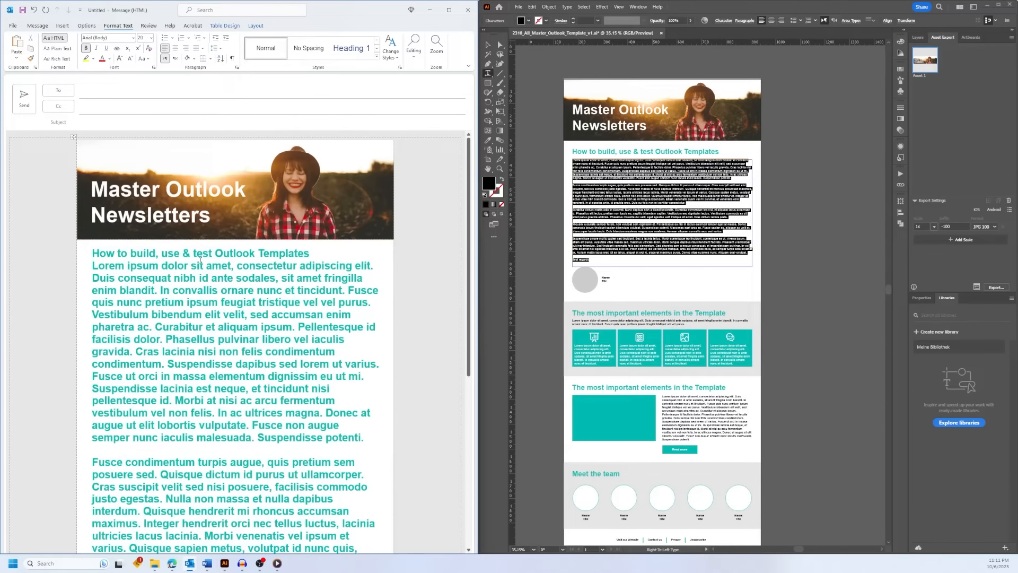
Set the whole pasted body text below the headline to font size 11 and remove its bold formatting.
scroll(201, 253, down, 7)
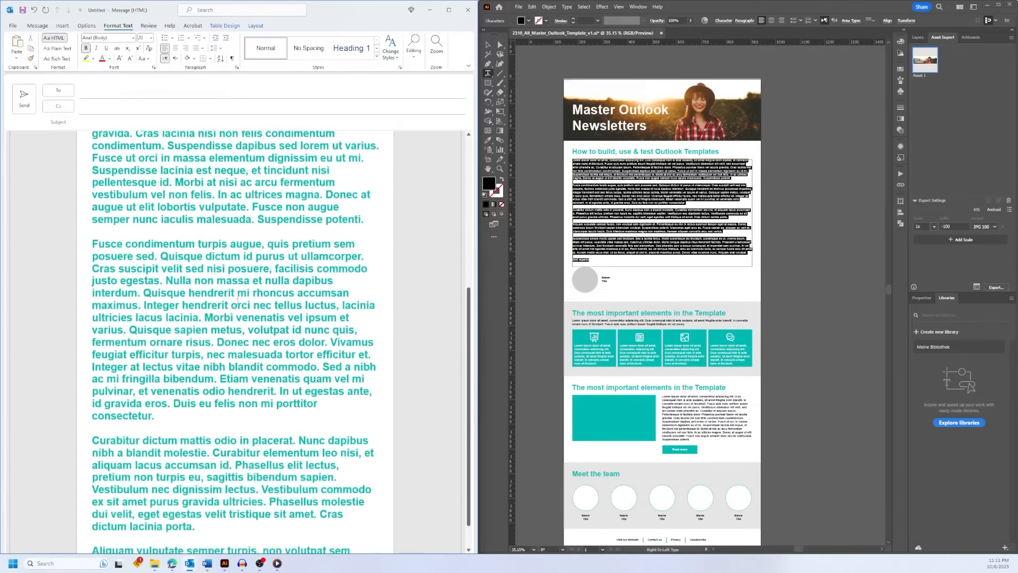
drag(250, 481, 92, 266)
scroll(159, 200, up, 7)
scroll(162, 318, up, 1)
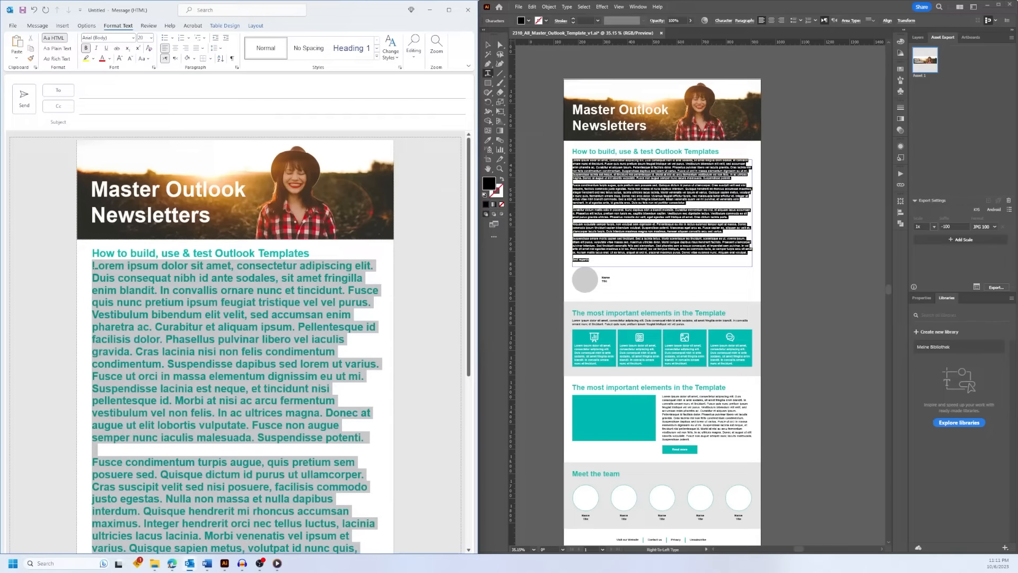
click(151, 38)
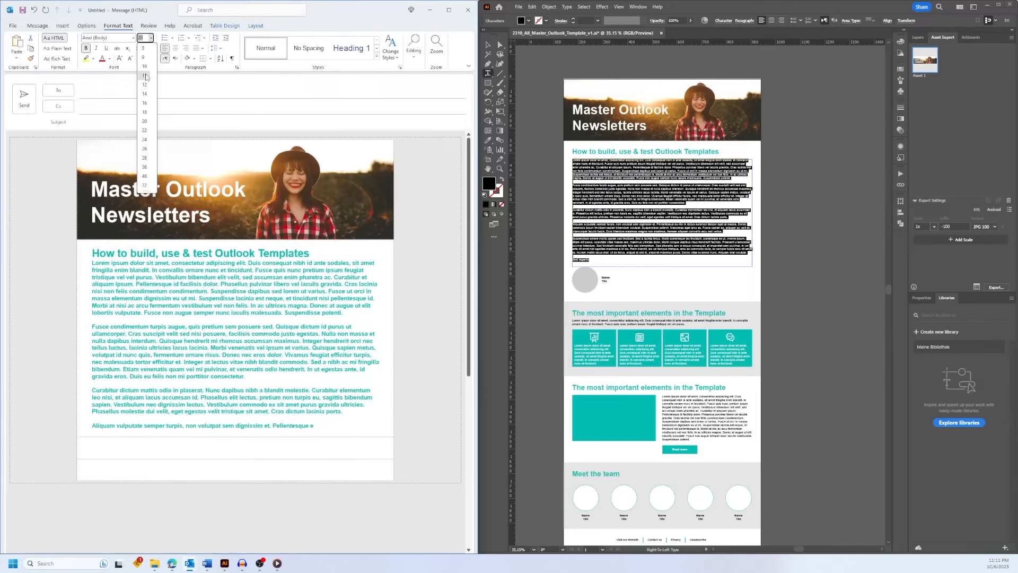
click(145, 75)
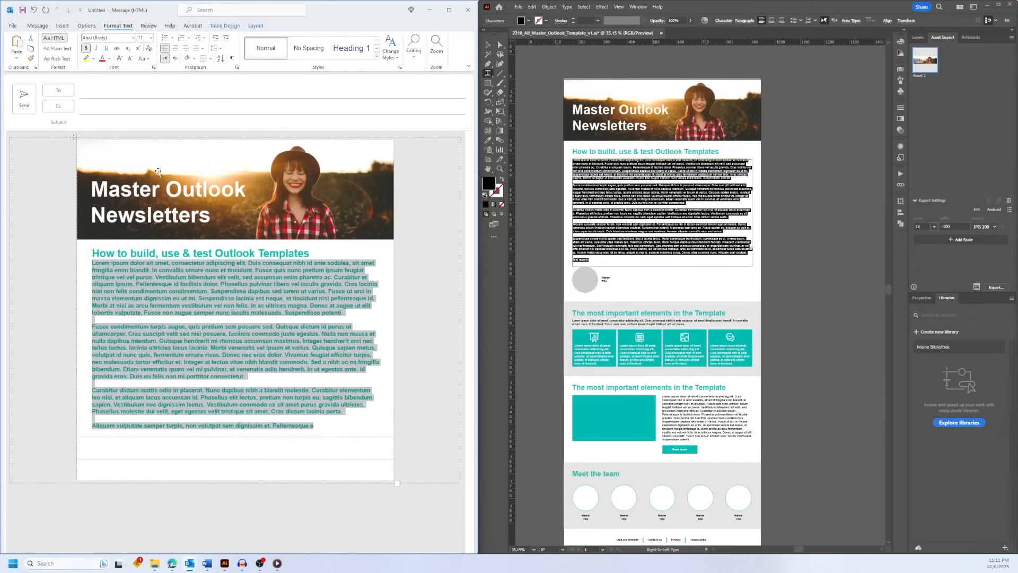
click(87, 48)
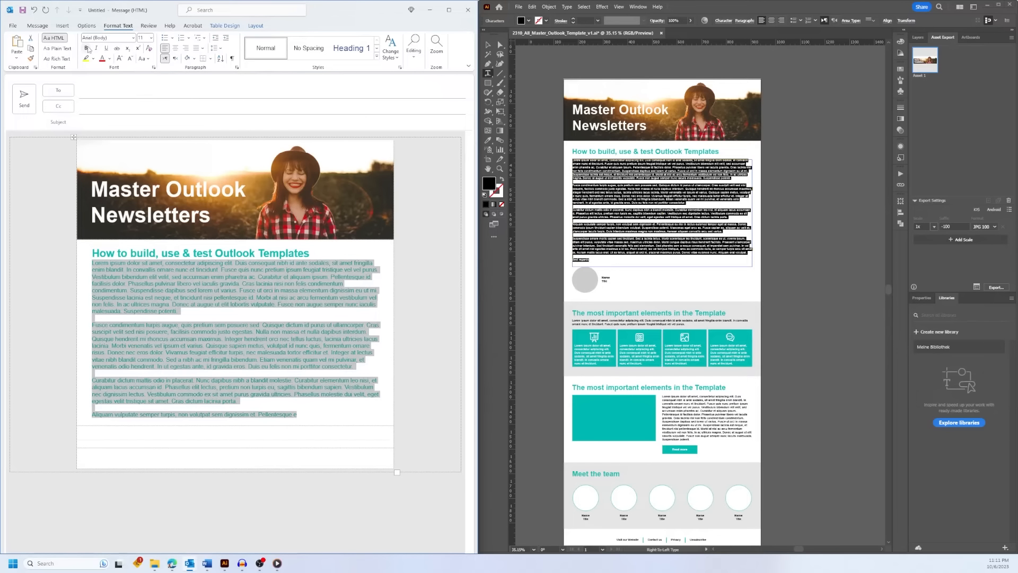
Change the body text's font colour to black and delete the empty lines between its paragraphs.
click(199, 297)
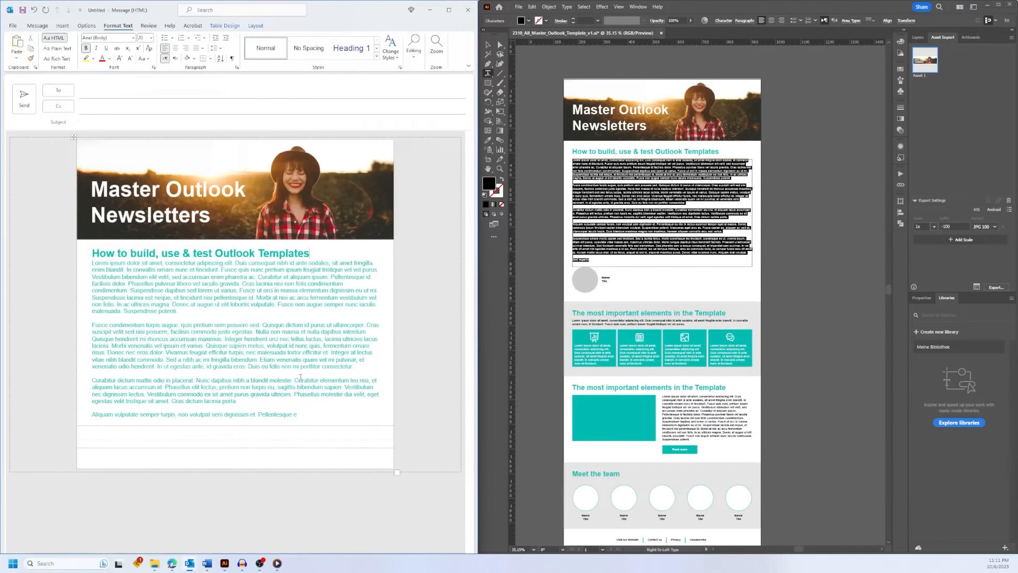
drag(312, 418, 85, 262)
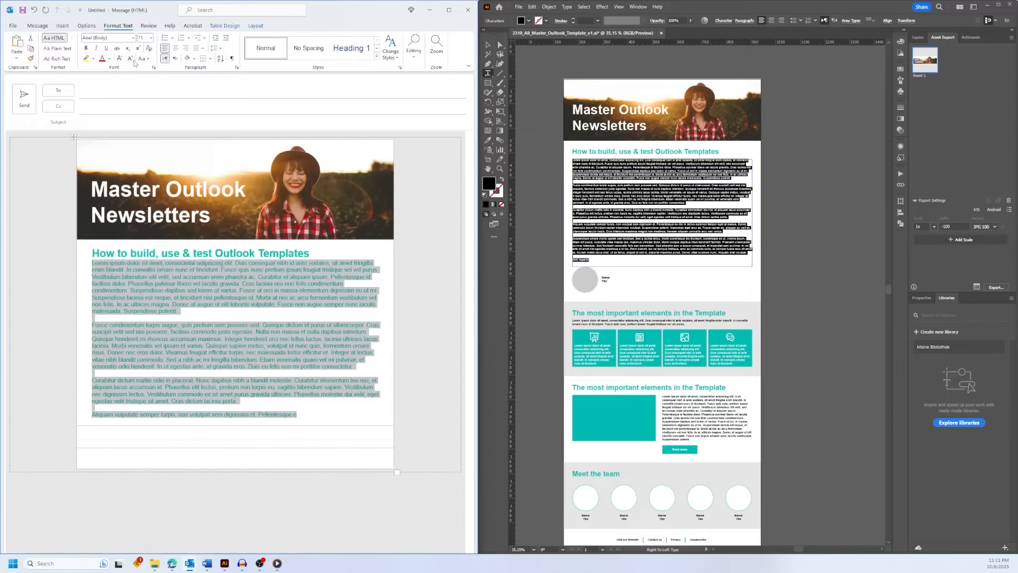
click(109, 59)
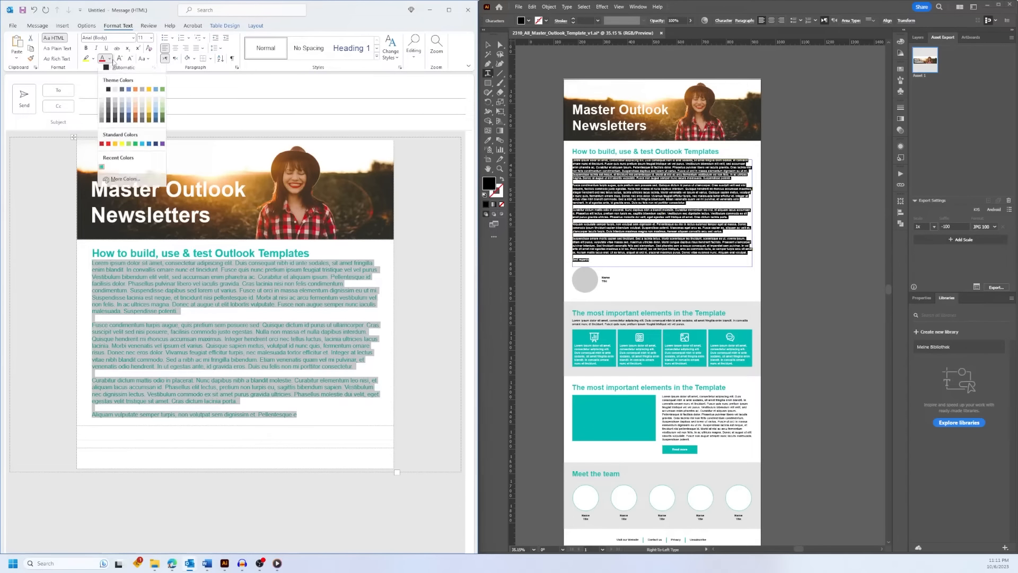
click(110, 93)
click(327, 251)
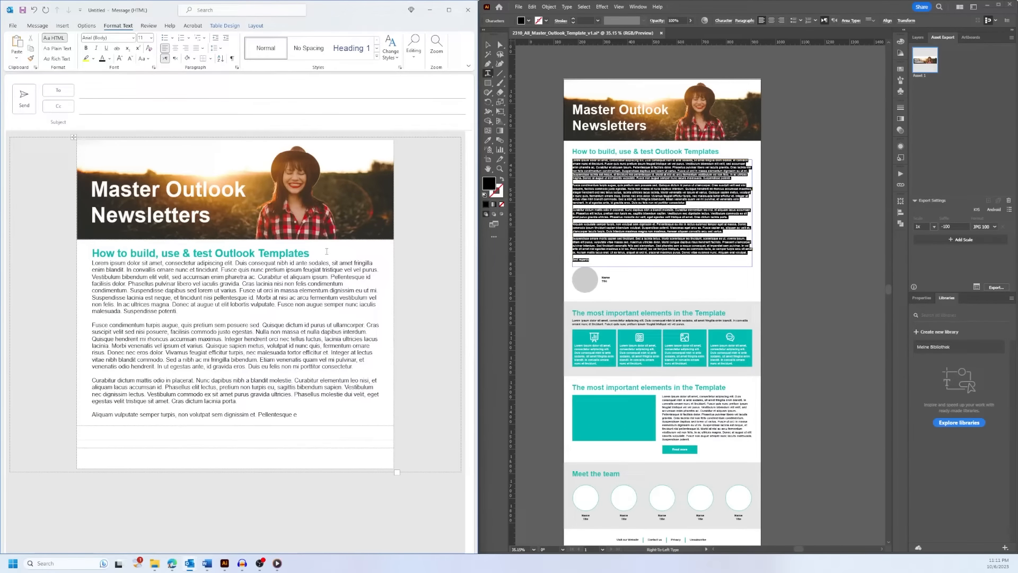
click(133, 317)
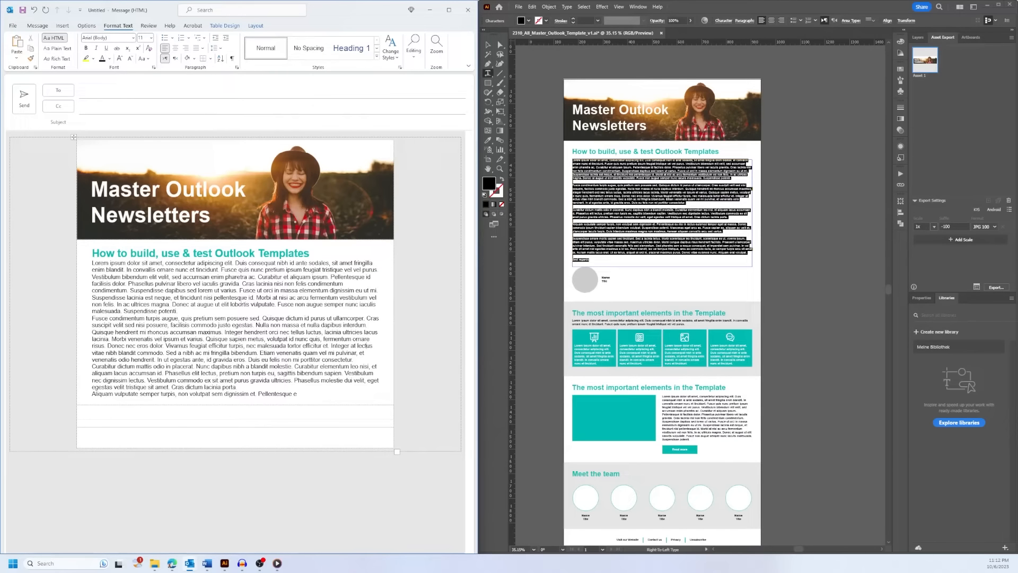
Try spacing the text with empty lines below the headline, after the first body paragraph and before the last one.
click(313, 255)
key(Return)
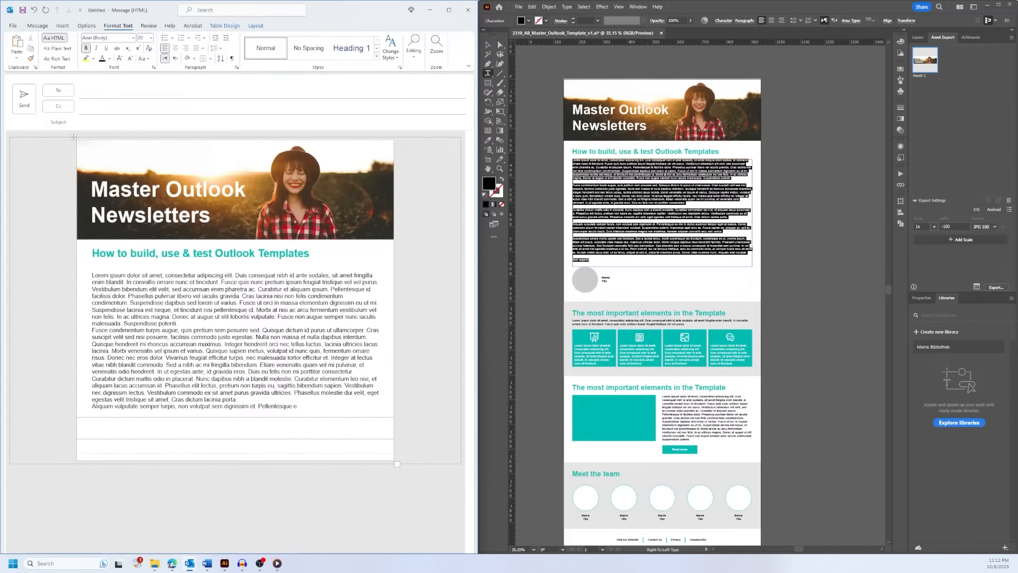
click(351, 295)
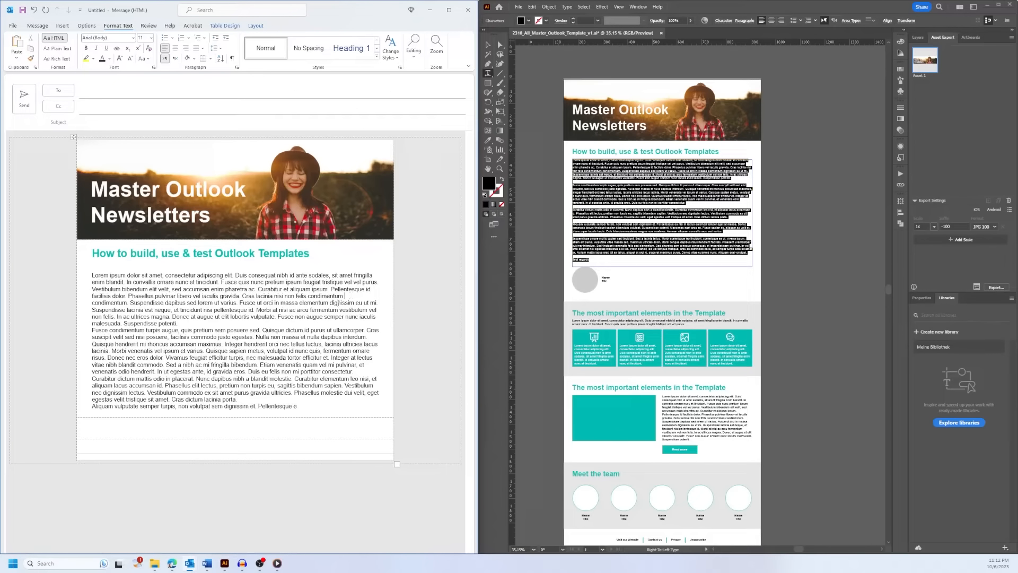
click(184, 325)
key(Return)
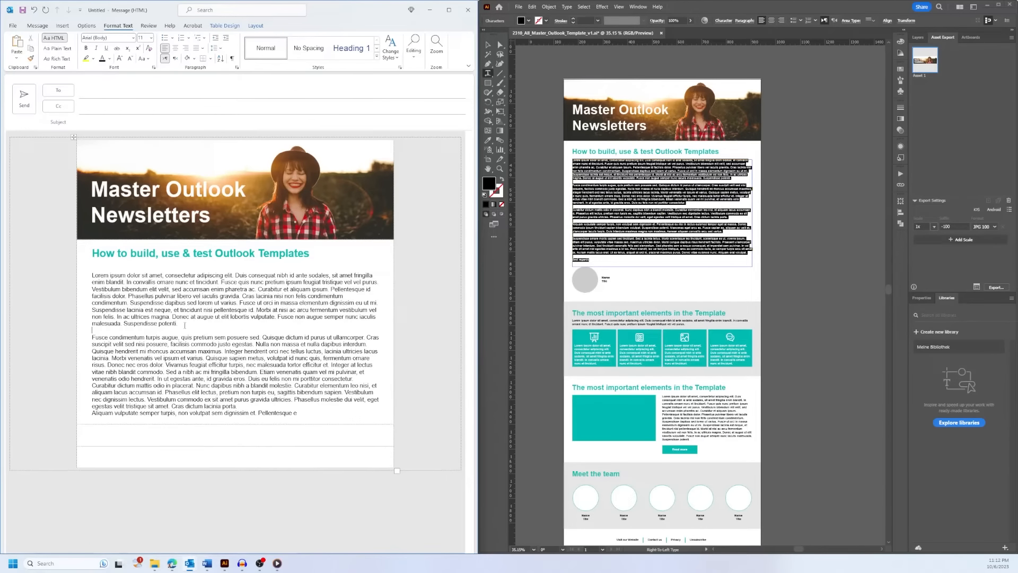
click(242, 408)
key(Return)
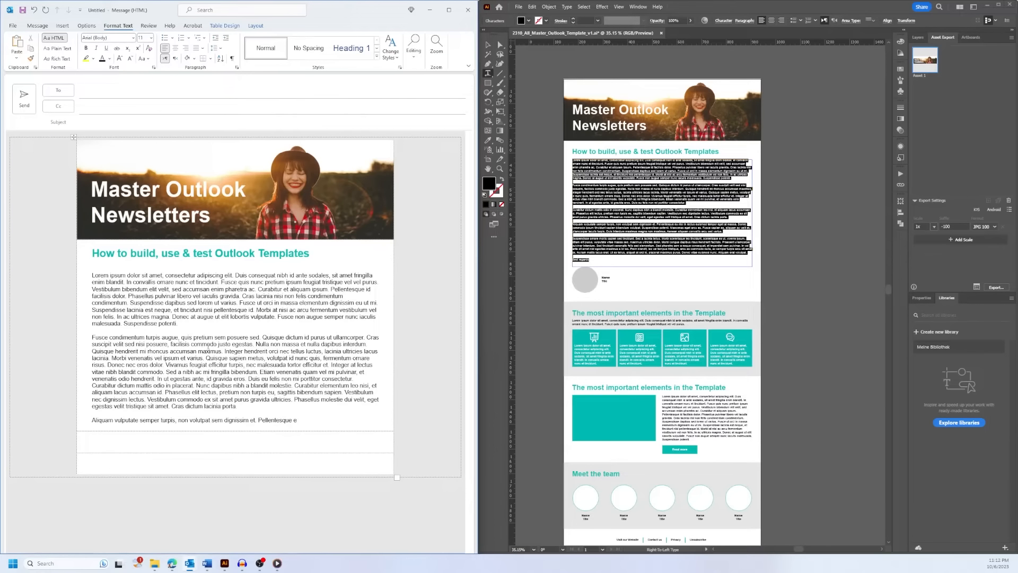
Remove the empty lines below the headline and between the body paragraphs again.
click(98, 264)
click(105, 331)
click(99, 266)
click(100, 330)
click(94, 266)
key(BackSpace)
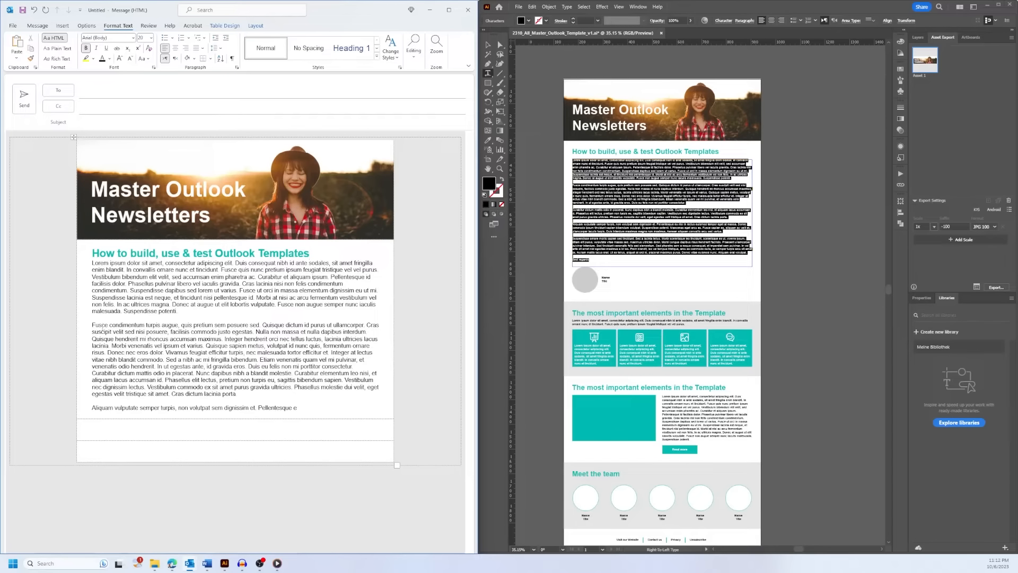
key(BackSpace)
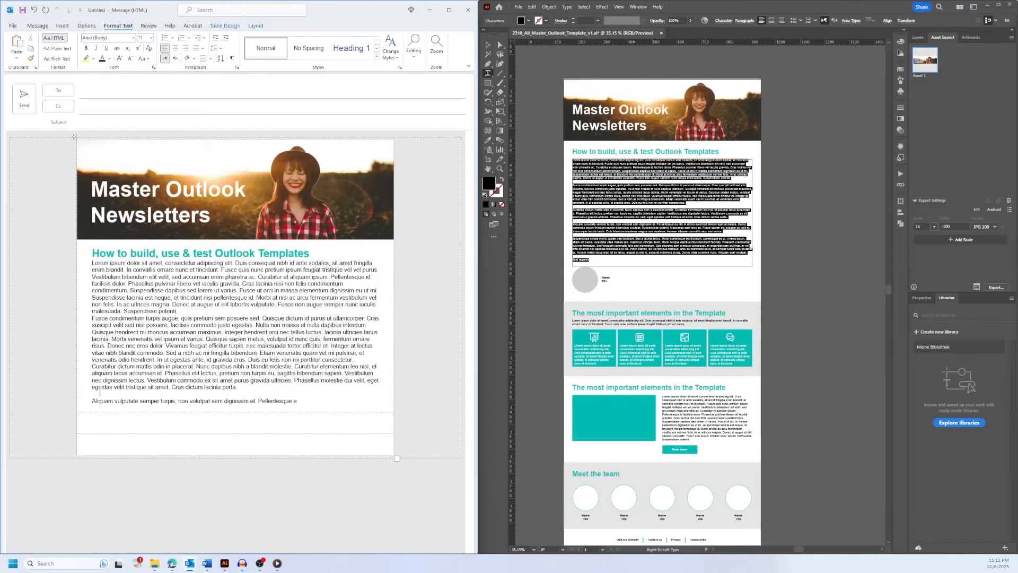
key(BackSpace)
Set the paragraph spacing of the headline and body text to 0 pt before and 12 pt after, keeping single line spacing.
drag(299, 394, 95, 253)
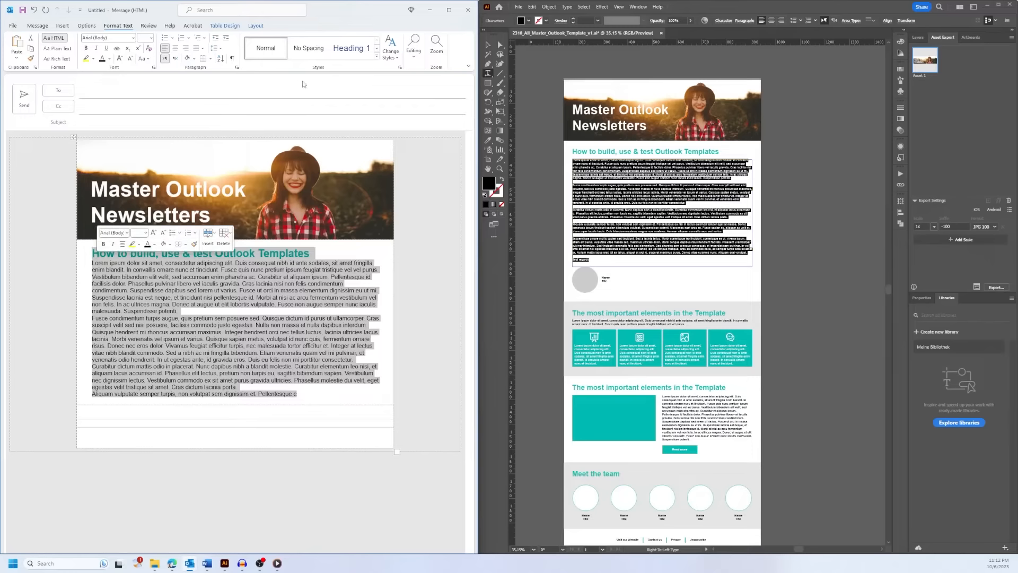
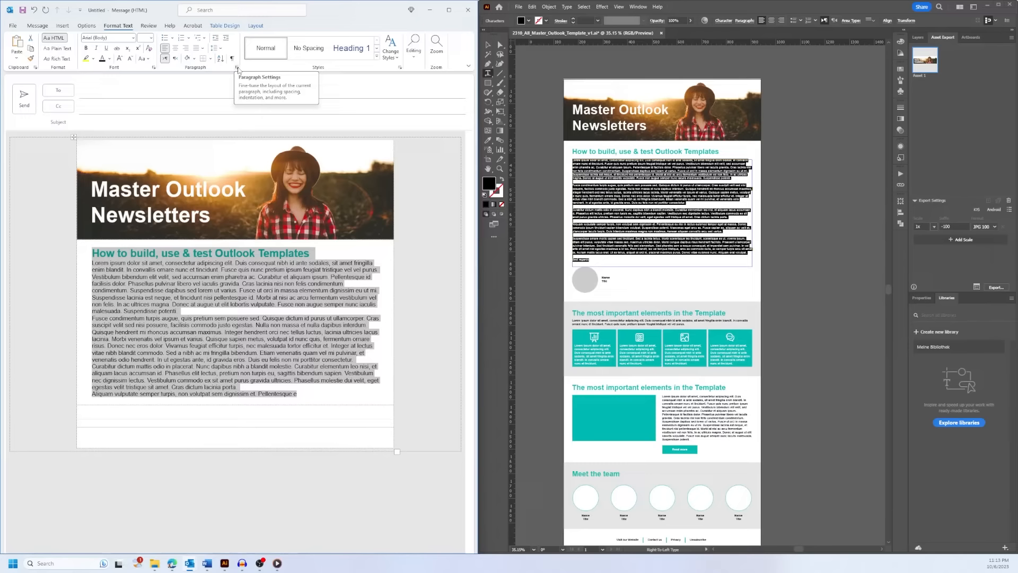
click(237, 69)
drag(247, 167, 379, 67)
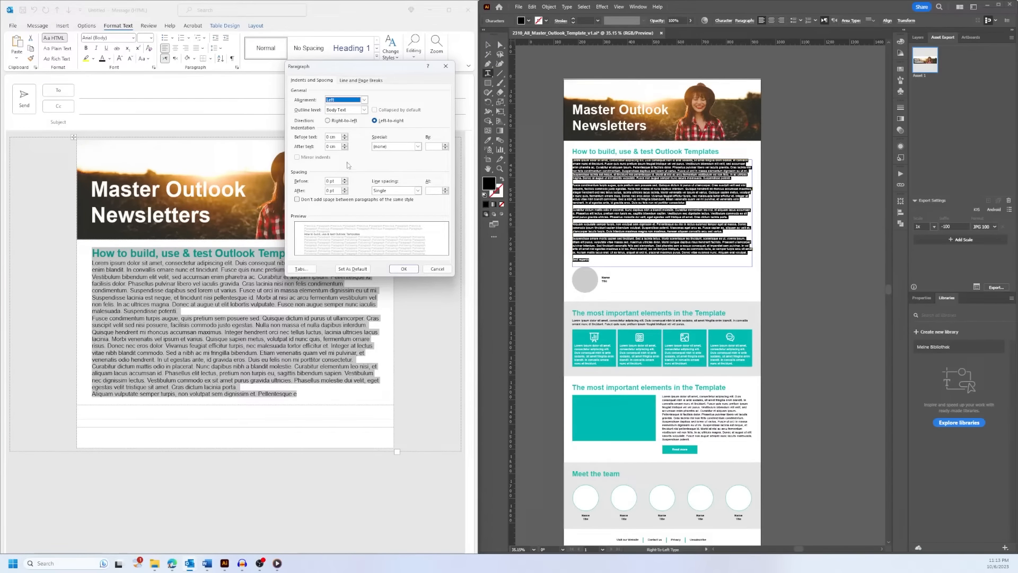
click(345, 190)
click(345, 189)
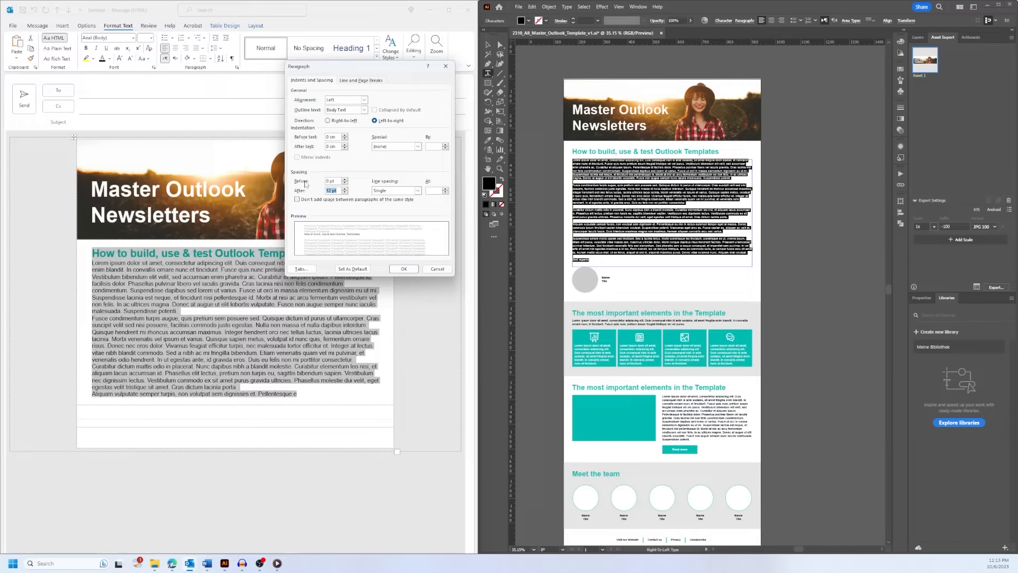
click(346, 184)
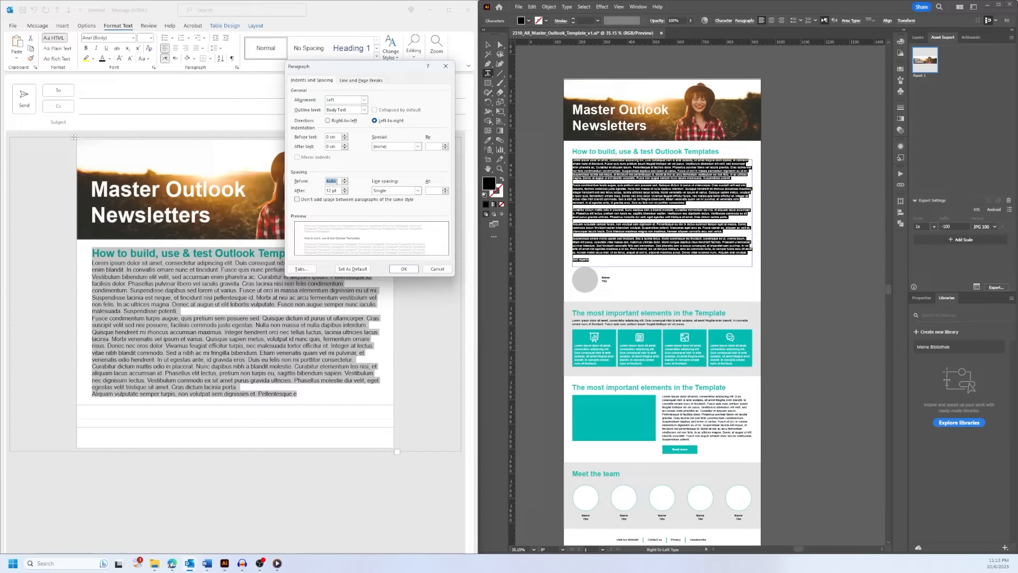
click(338, 182)
click(344, 183)
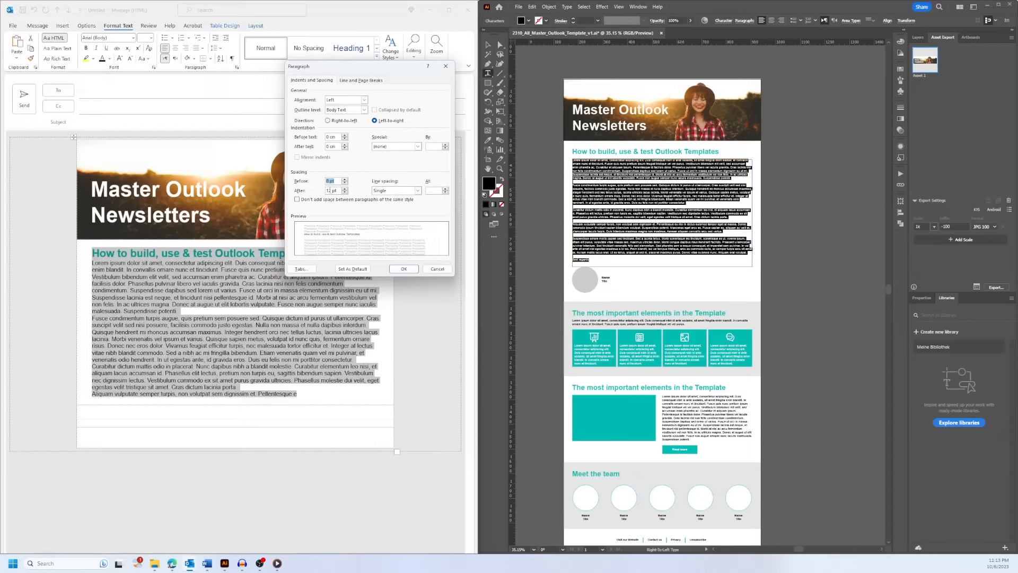
click(404, 193)
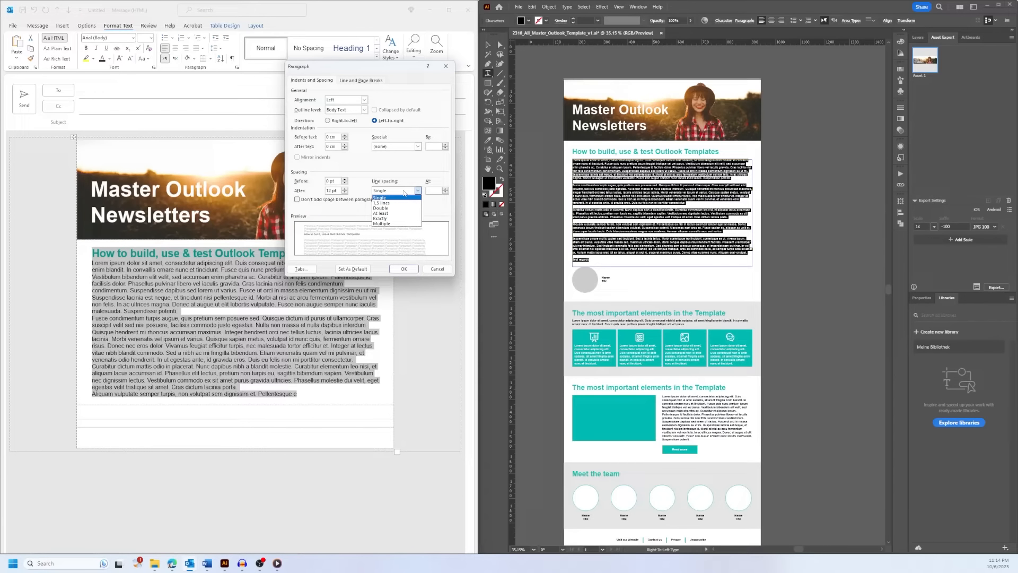
click(405, 269)
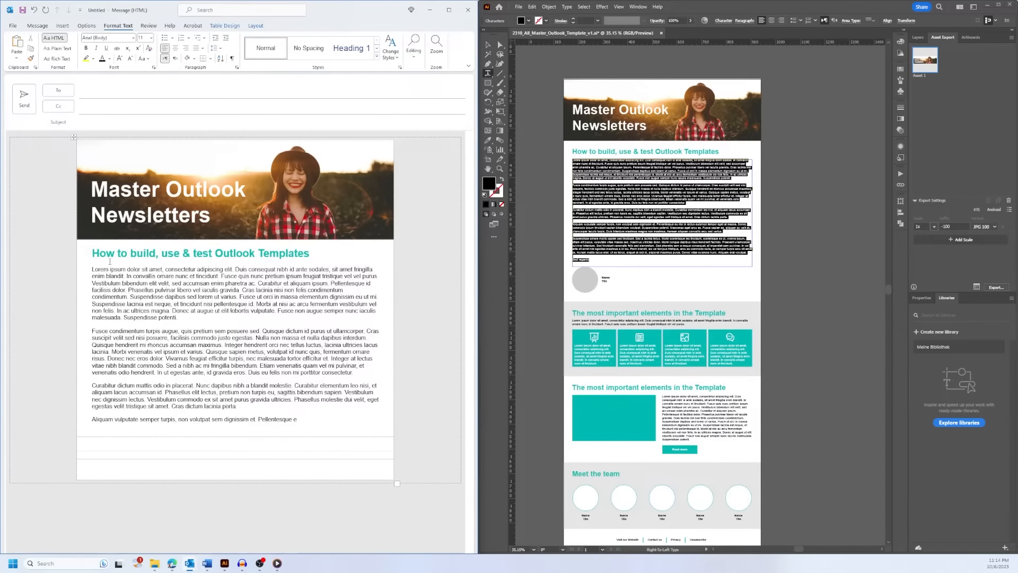
Start a new paragraph in bold below the last body paragraph.
click(110, 260)
drag(312, 255, 88, 255)
click(306, 420)
key(Return)
key(ctrl+b)
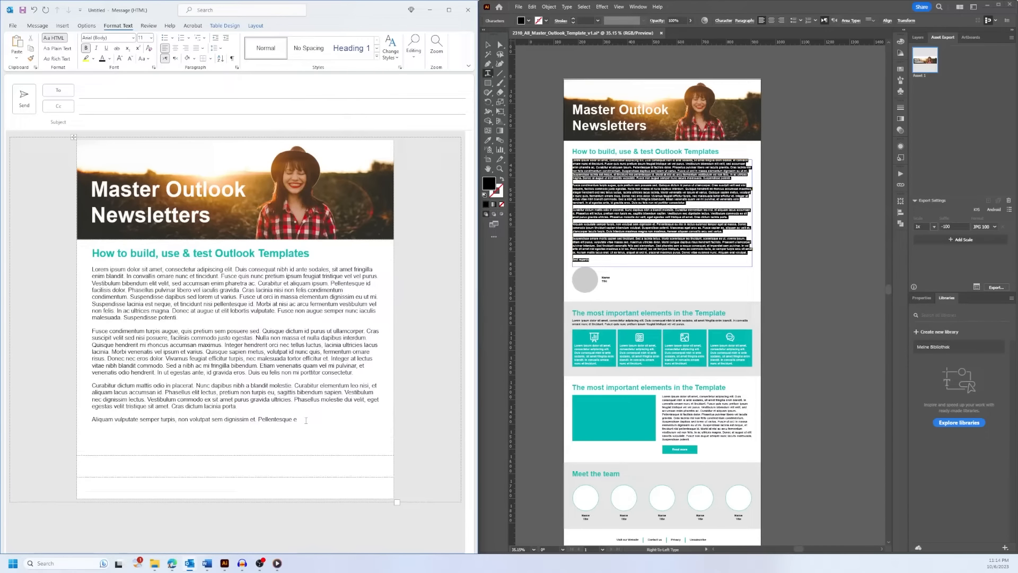
text(U77u7u575u)
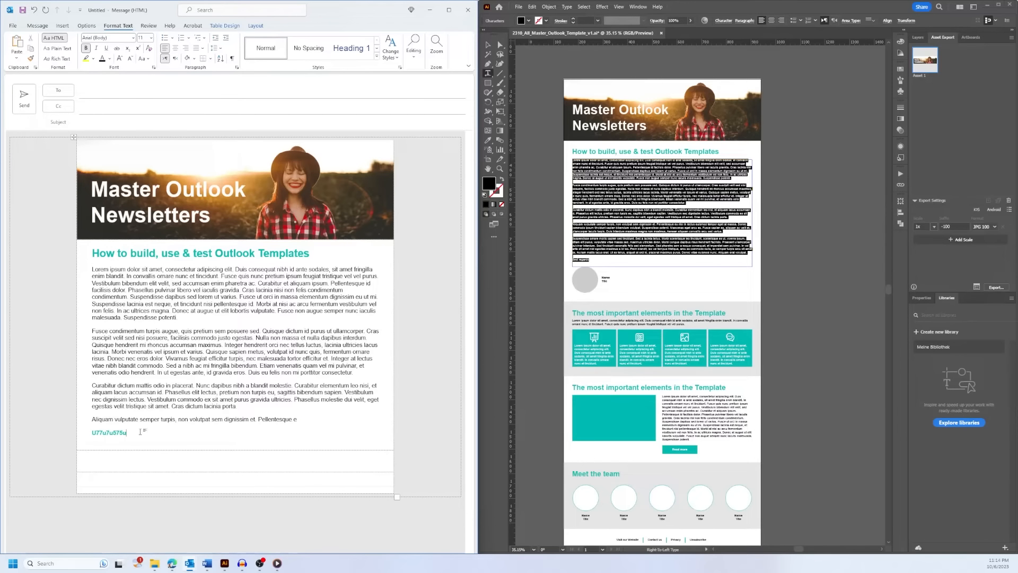
drag(127, 433, 96, 432)
key(BackSpace)
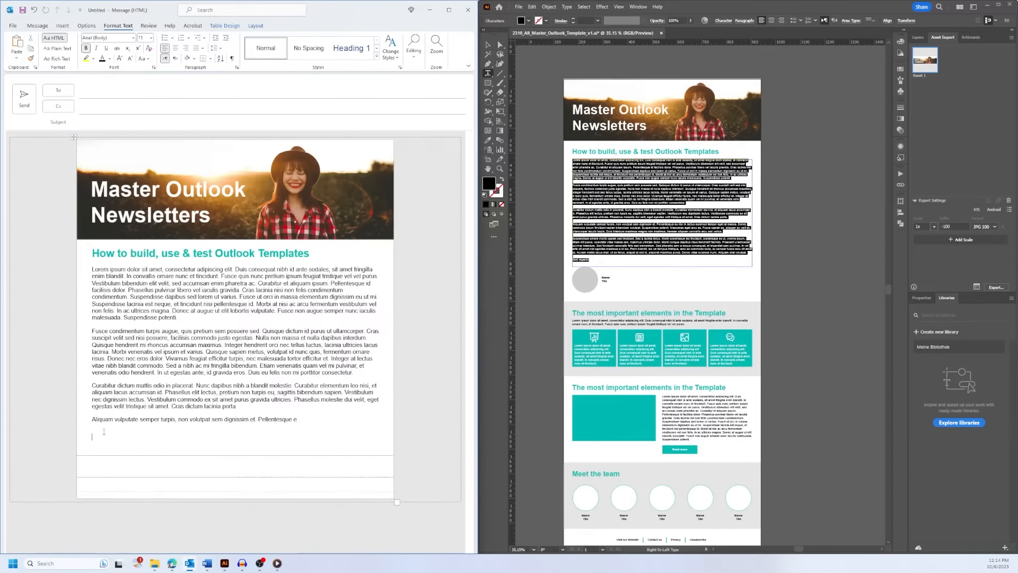
key(BackSpace)
key(BackSpace)
Duplicate the second and third body paragraphs below the "Aliquam vulputate" line and remove the blank line that follows them.
drag(304, 405, 93, 331)
key(ctrl+c)
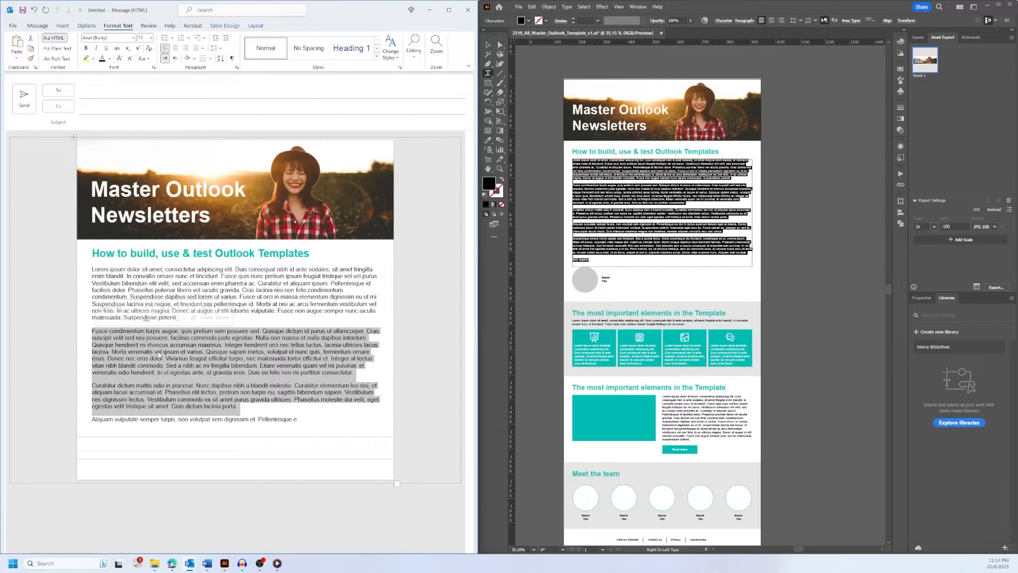
click(338, 422)
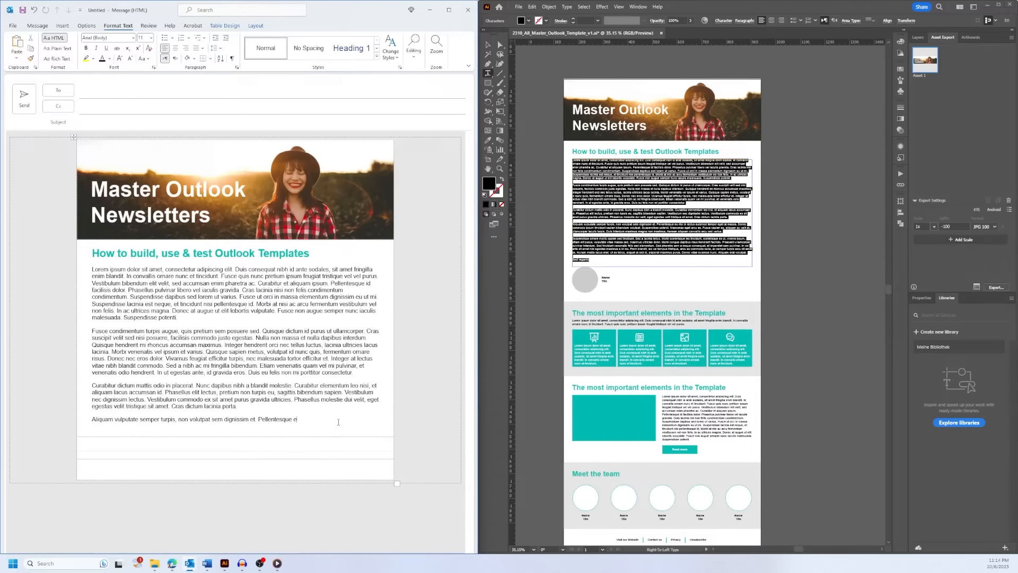
key(Return)
key(ctrl+v)
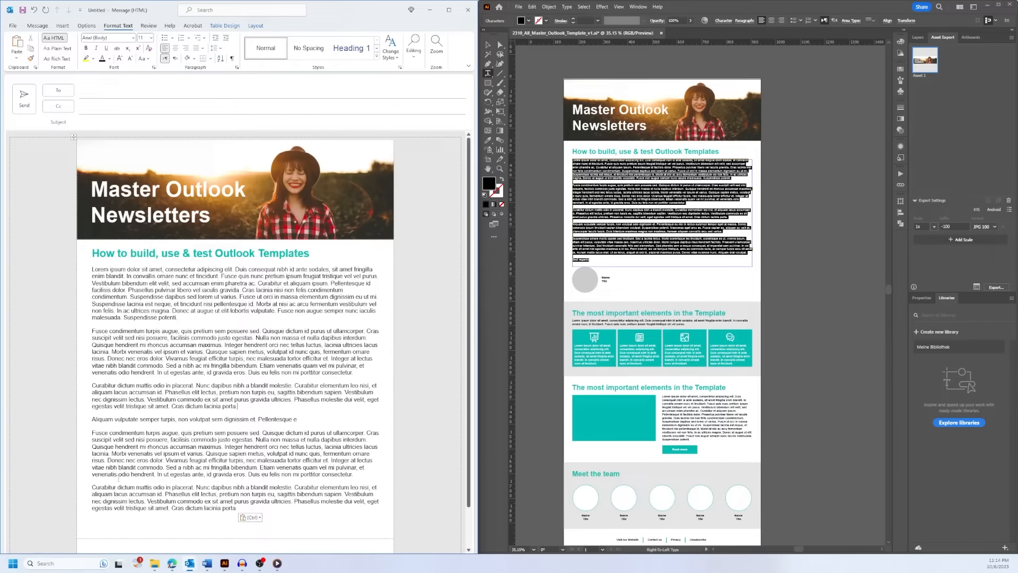
scroll(149, 484, down, 2)
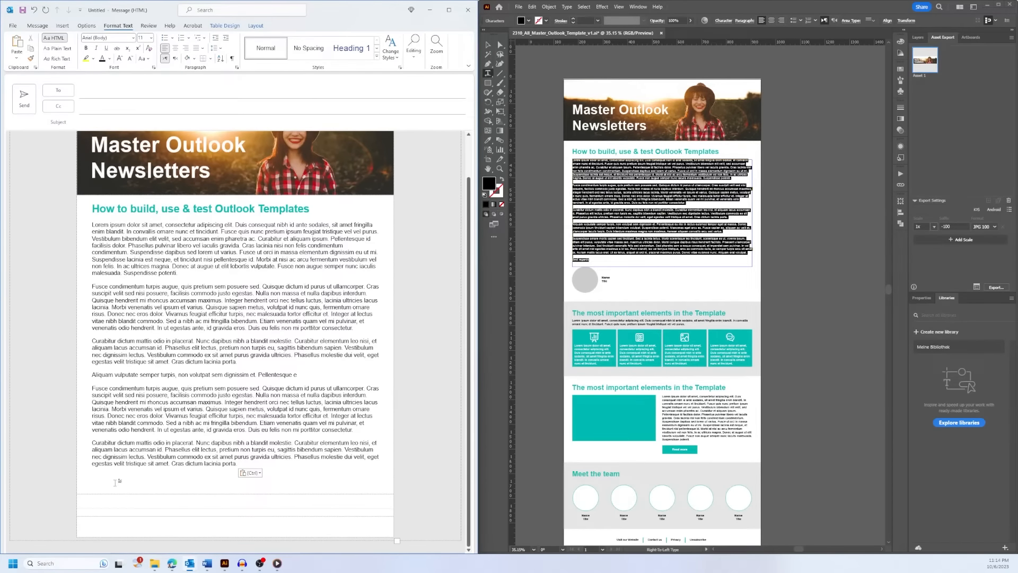
key(BackSpace)
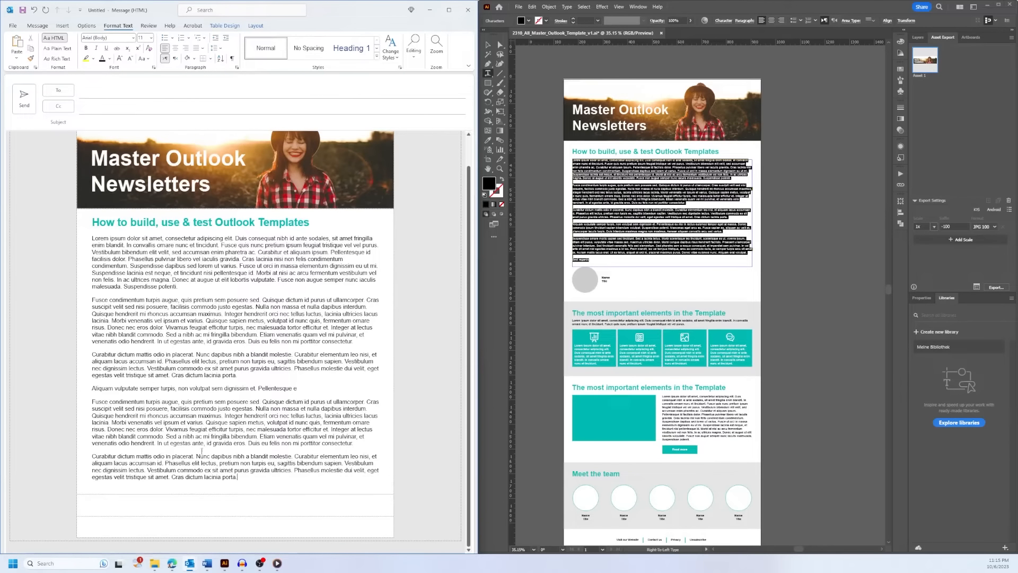
Examine the paragraph spacing settings of the newsletter's body text.
key(ctrl+shift+Up)
key(ctrl+shift+Up)
key(ctrl+shift+Up)
key(ctrl+shift+Up)
key(ctrl+shift+Up)
key(ctrl+shift+Up)
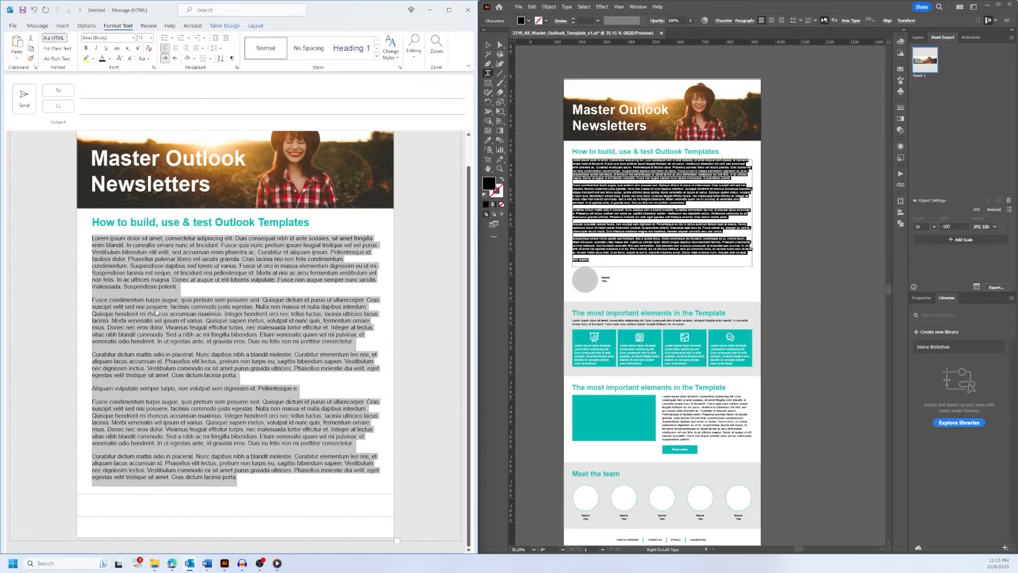
click(156, 311)
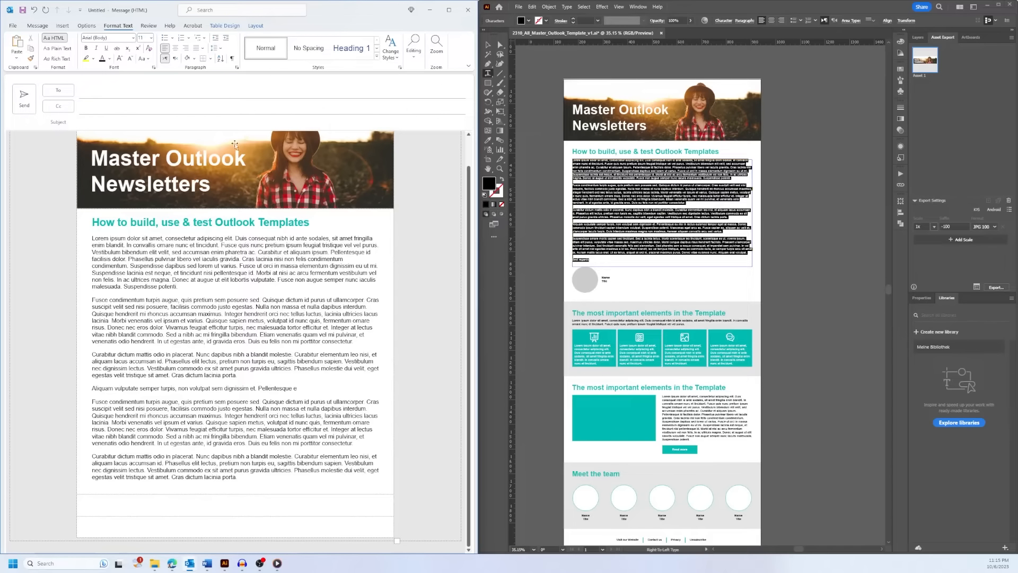
click(237, 67)
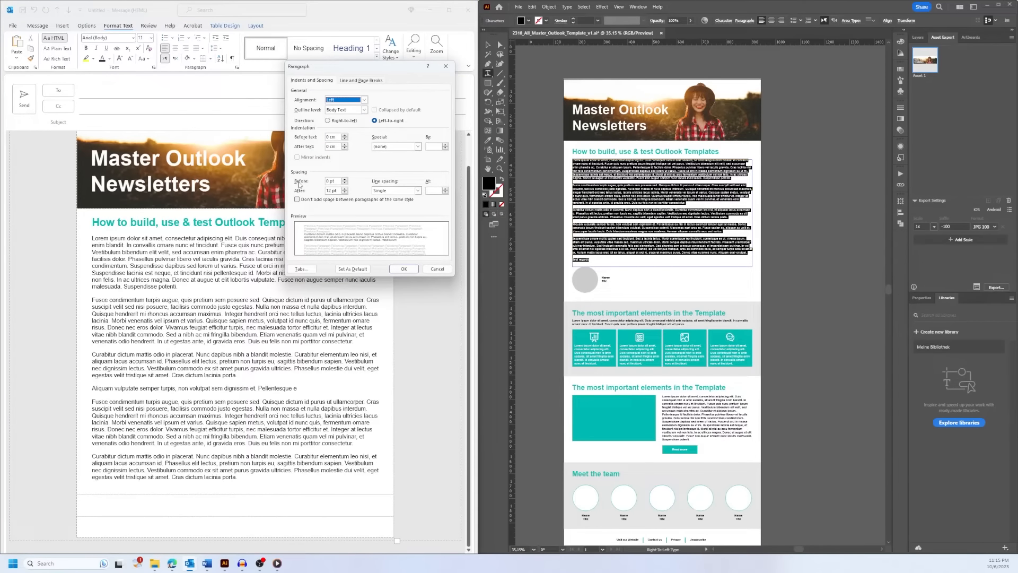
click(406, 270)
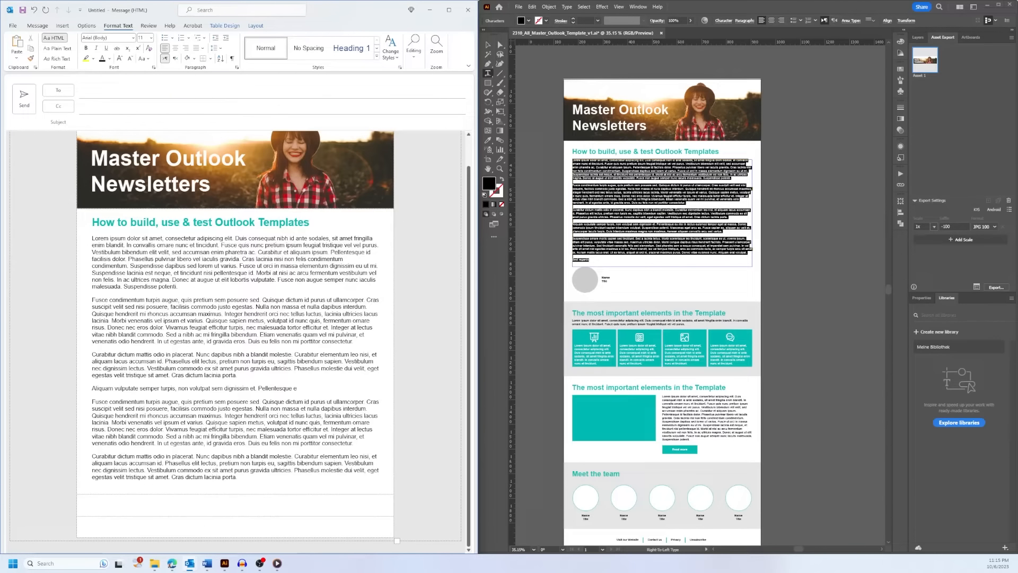
Delete the two duplicated paragraphs and add the closing line "Best regards" below the body text.
drag(241, 476, 88, 401)
key(Delete)
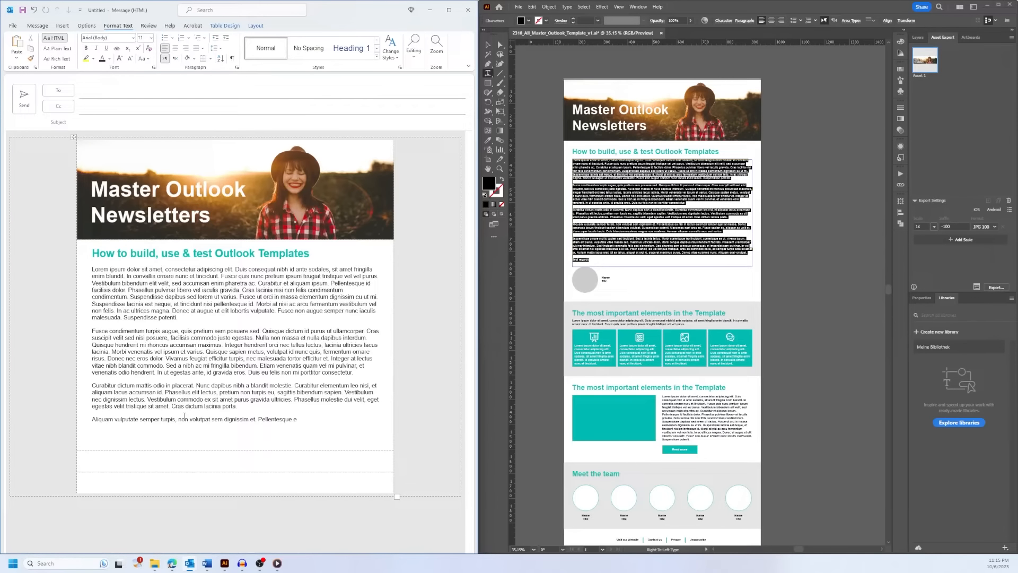
text(best regards)
key(Return)
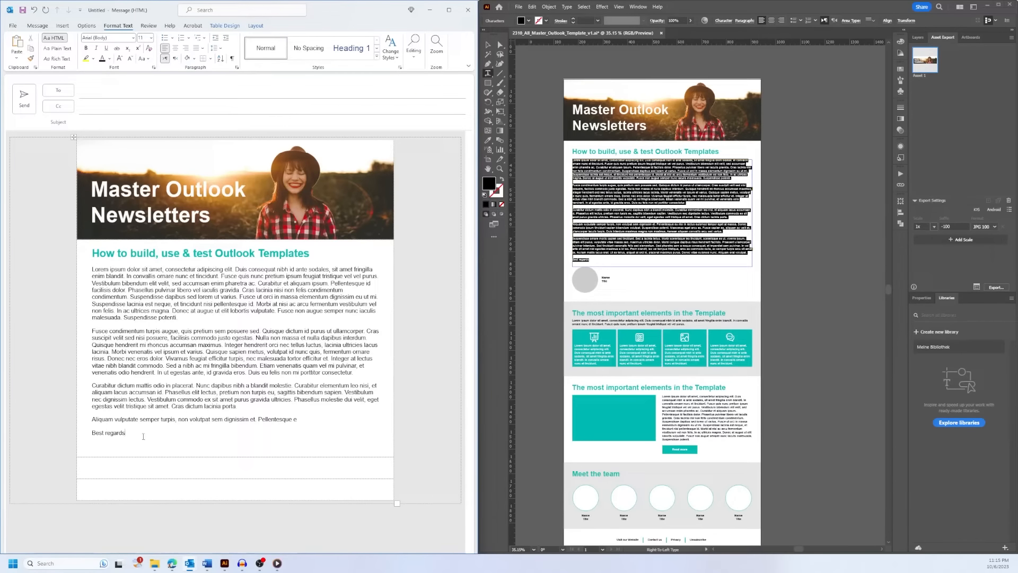
Compare a line break with a paragraph break after "Best regards" and keep an empty new paragraph below it.
key(Return)
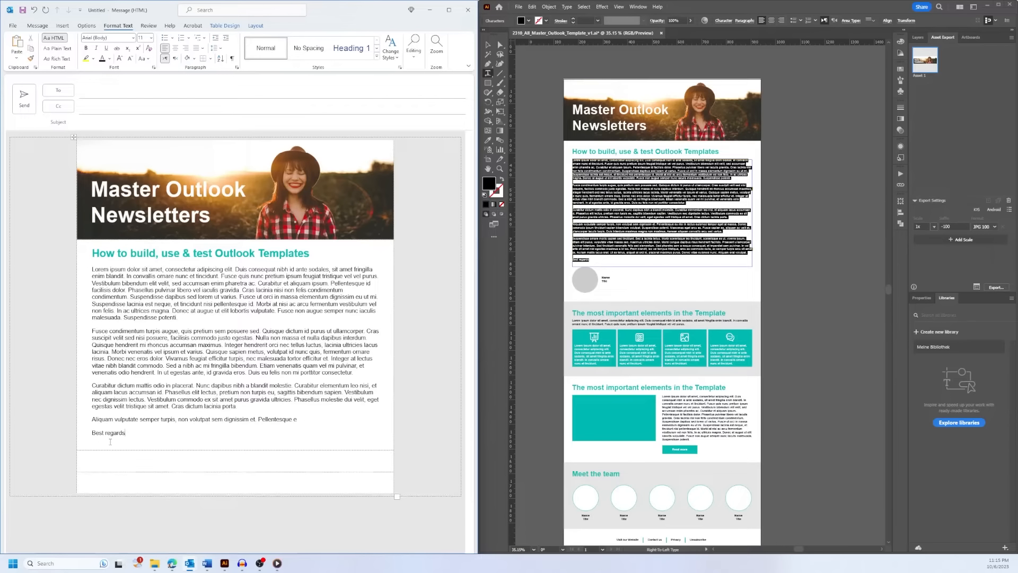
key(BackSpace)
key(Return)
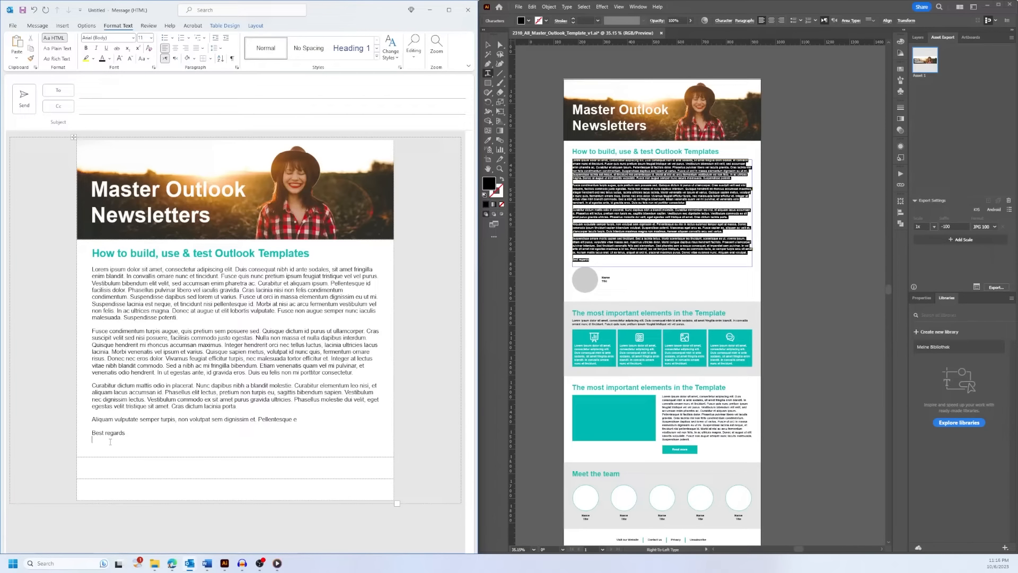
key(BackSpace)
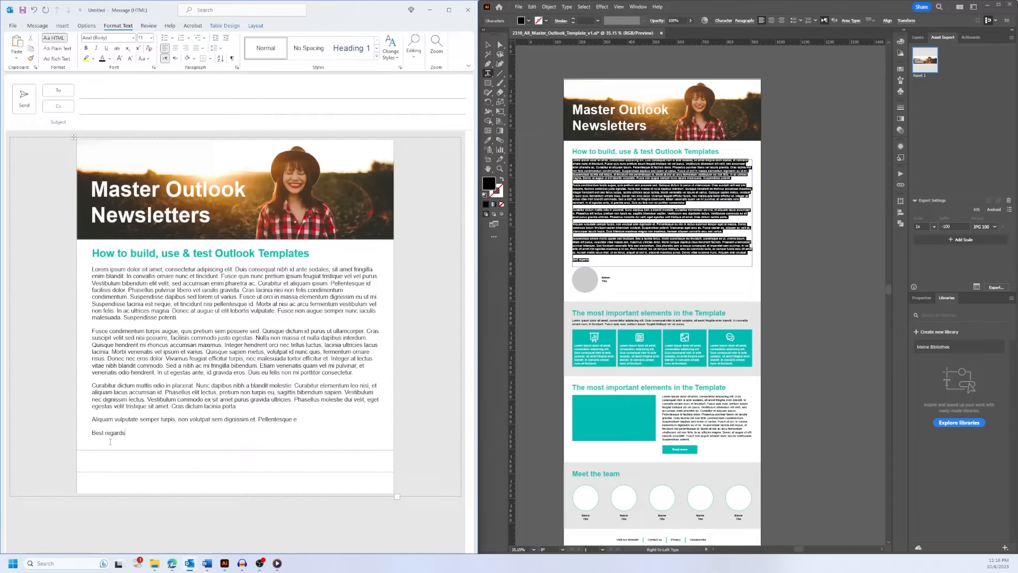
key(Return)
key(BackSpace)
key(Return)
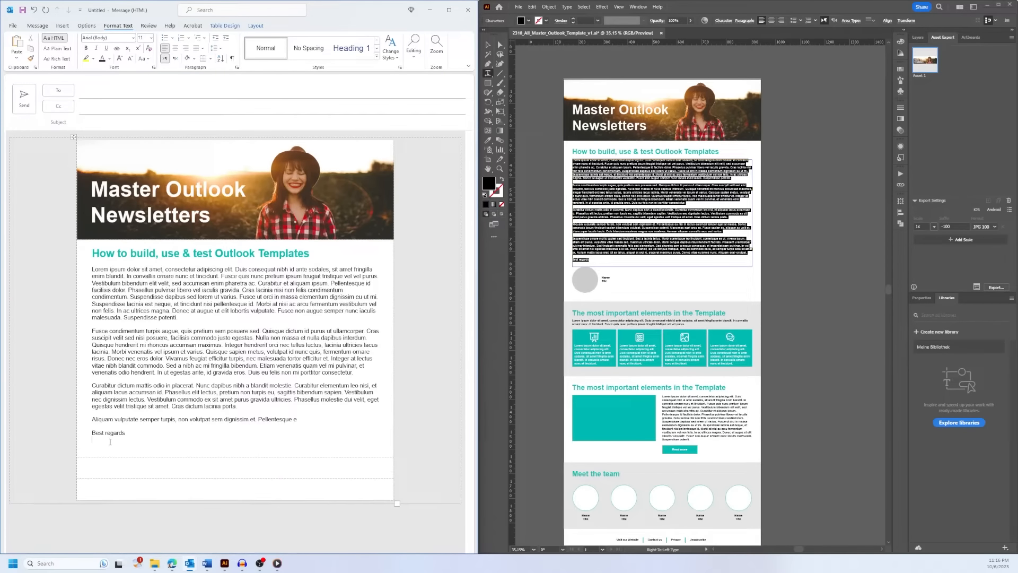
key(BackSpace)
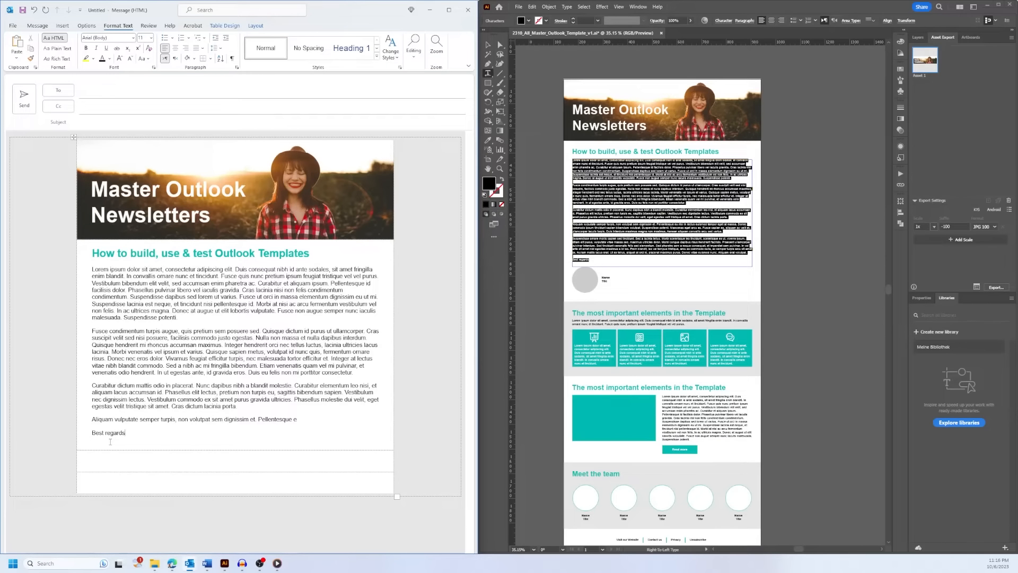
key(Return)
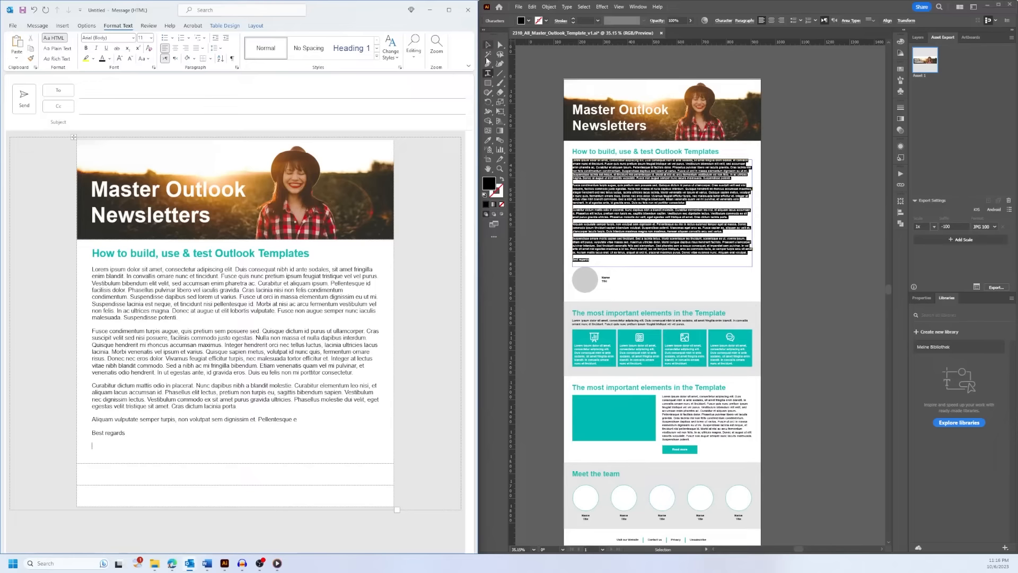
Switch to Illustrator and select the grey circle beside the Name and Title text.
click(494, 48)
click(635, 291)
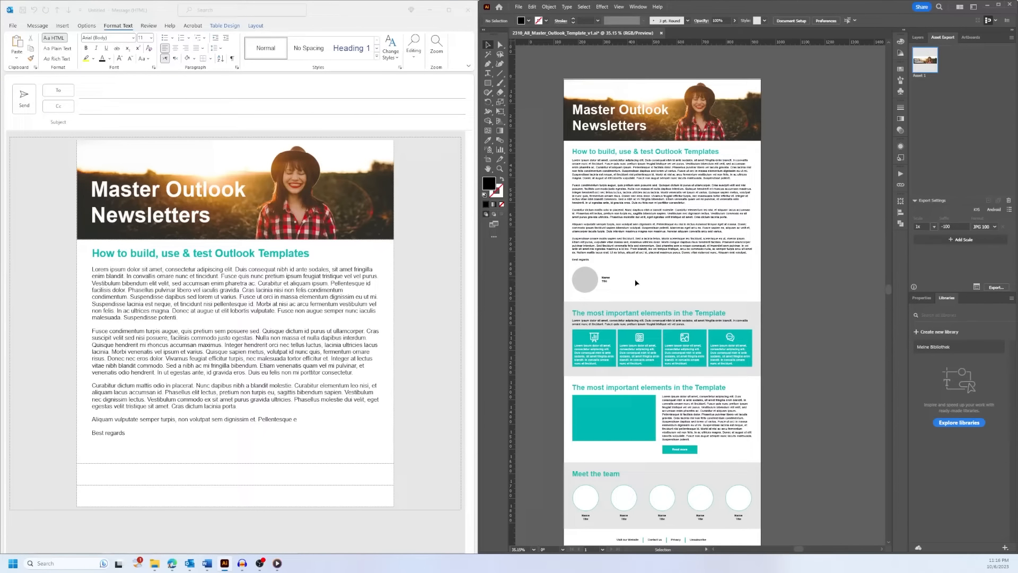
alt+scroll(604, 281, up, 3)
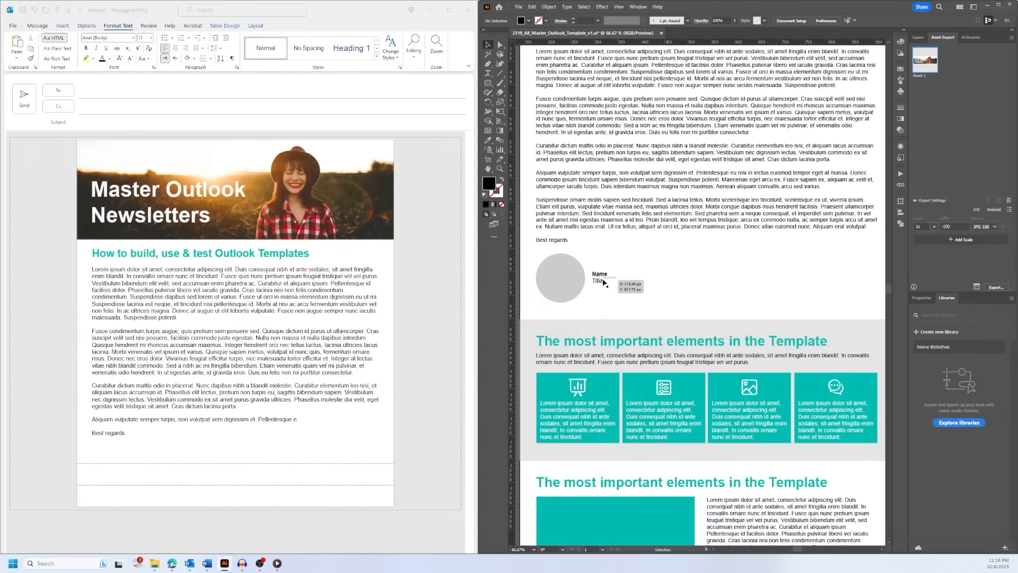
scroll(603, 281, left, 1)
click(569, 290)
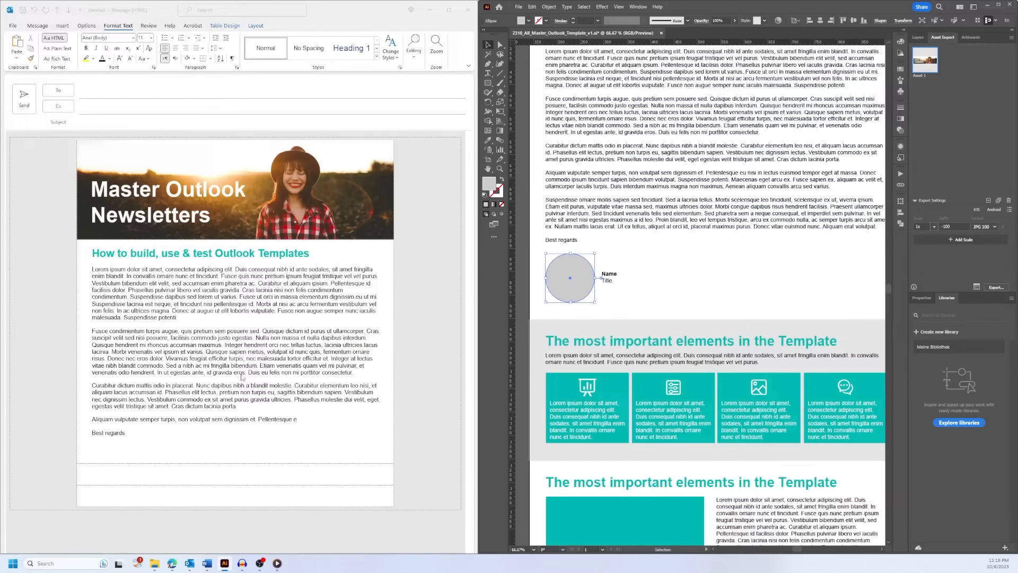
Return to the Outlook message and insert a table with two columns and one row below "Best regards".
click(132, 433)
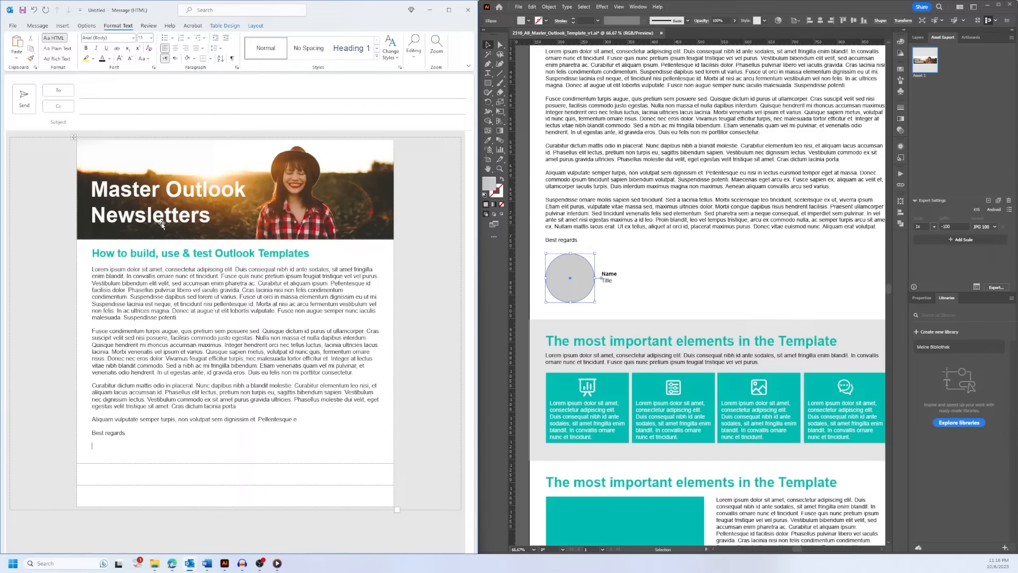
click(62, 26)
click(127, 63)
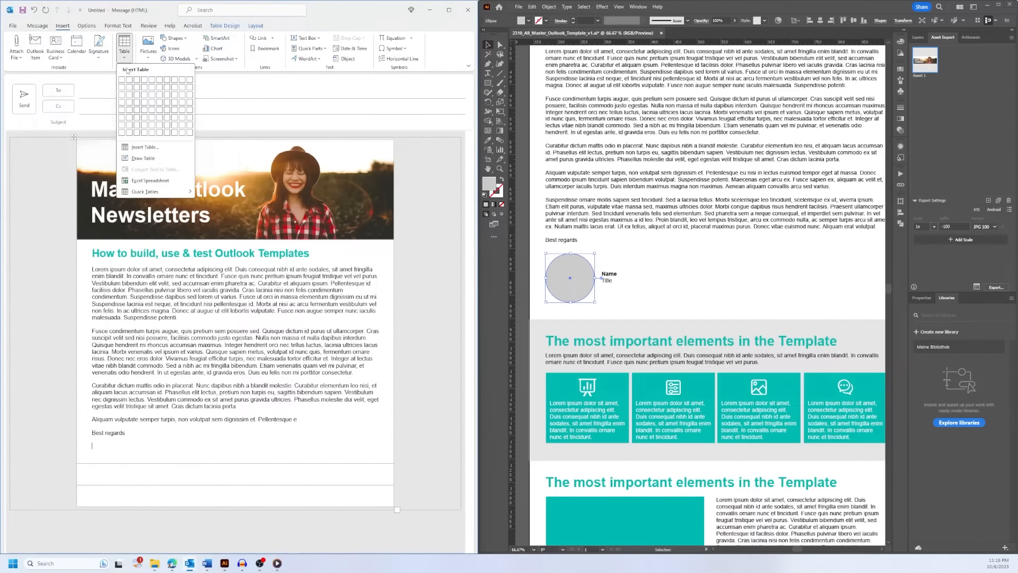
click(127, 81)
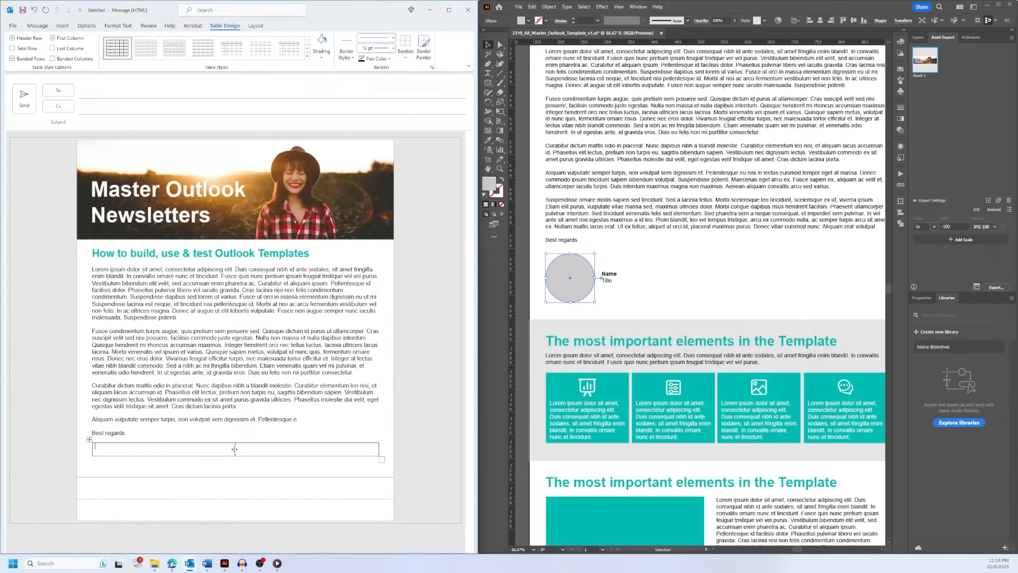
Narrow the first column of the signature table to about one fifth of the table's width.
drag(235, 450, 142, 449)
drag(141, 451, 149, 451)
click(158, 451)
Remove all borders from the two-column table below "Best regards".
click(89, 440)
click(265, 25)
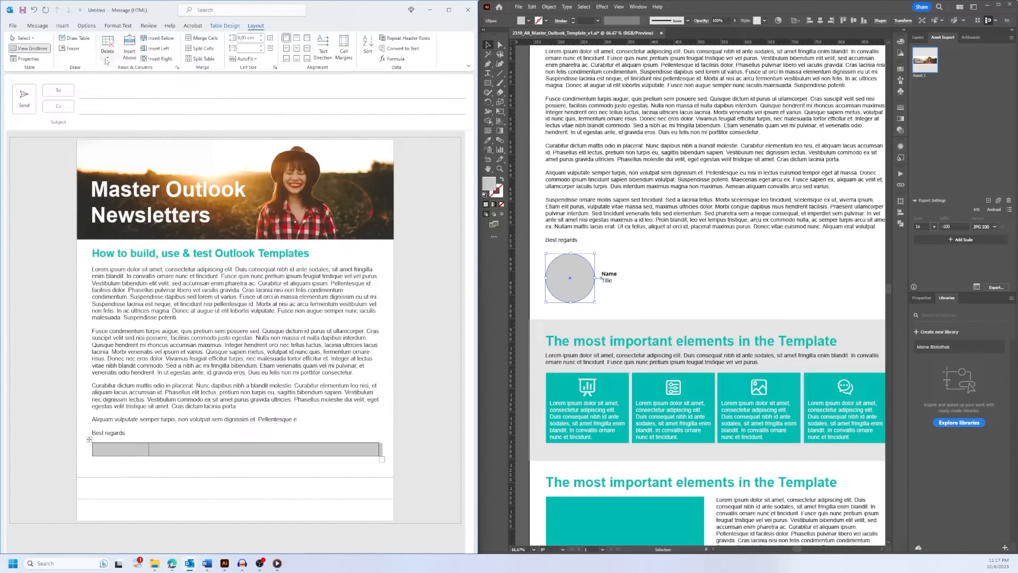
click(116, 25)
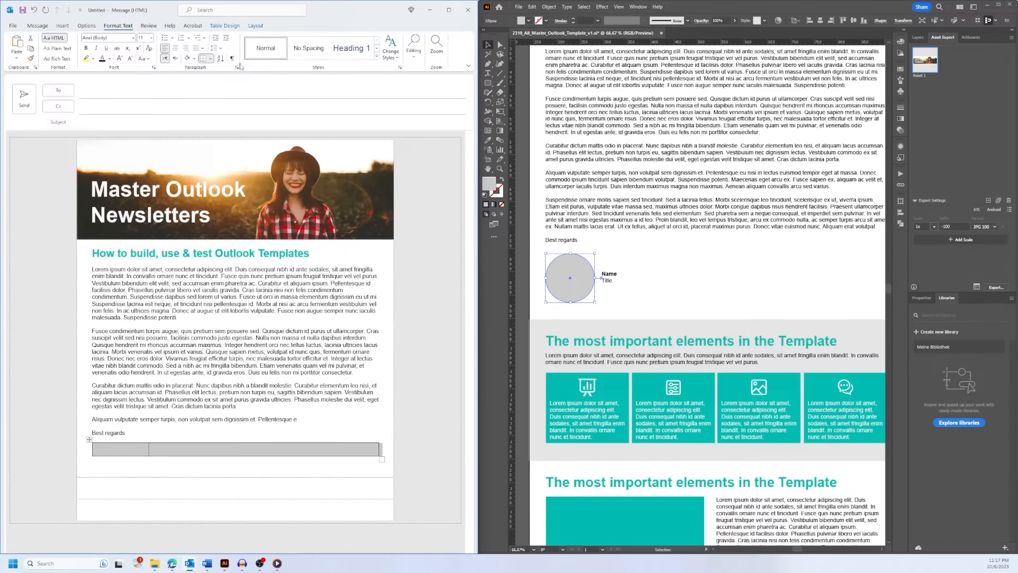
click(211, 59)
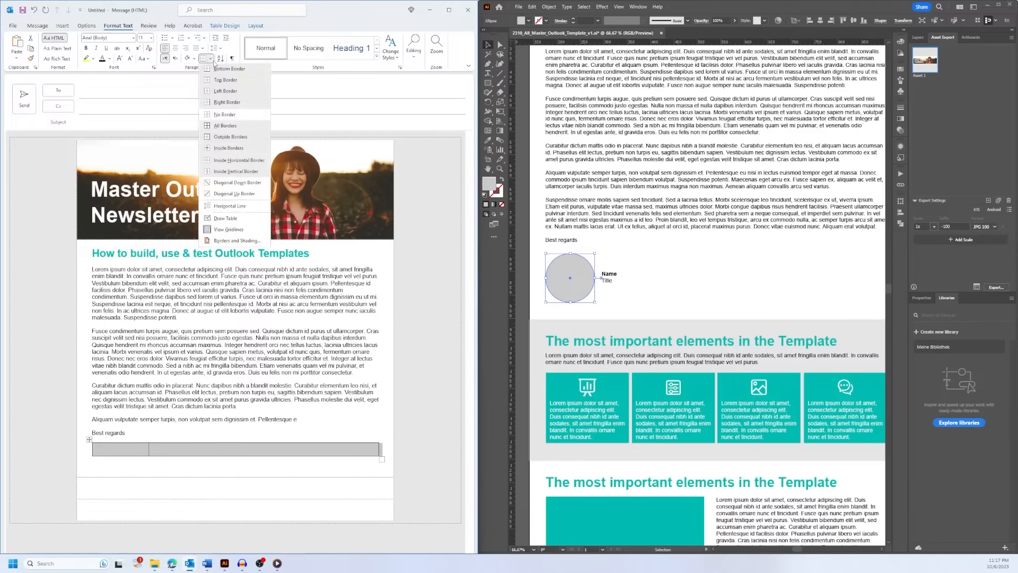
click(225, 115)
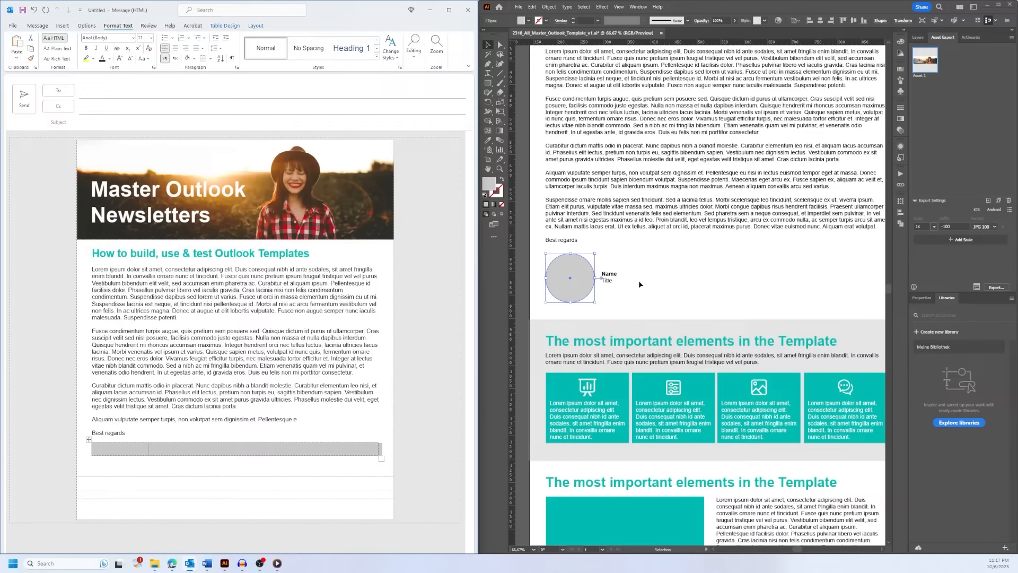
click(120, 451)
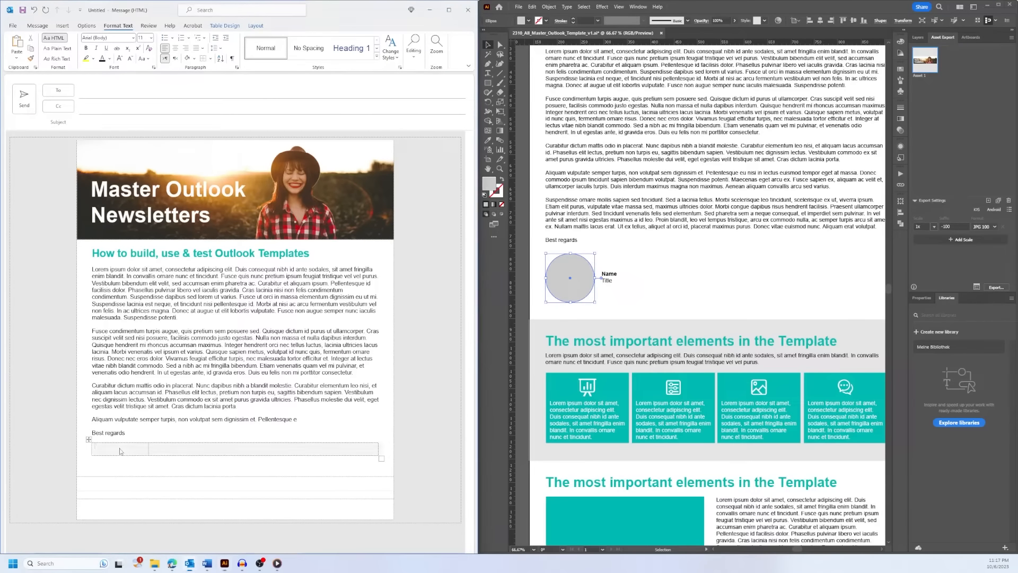
click(117, 449)
key(ctrl+v)
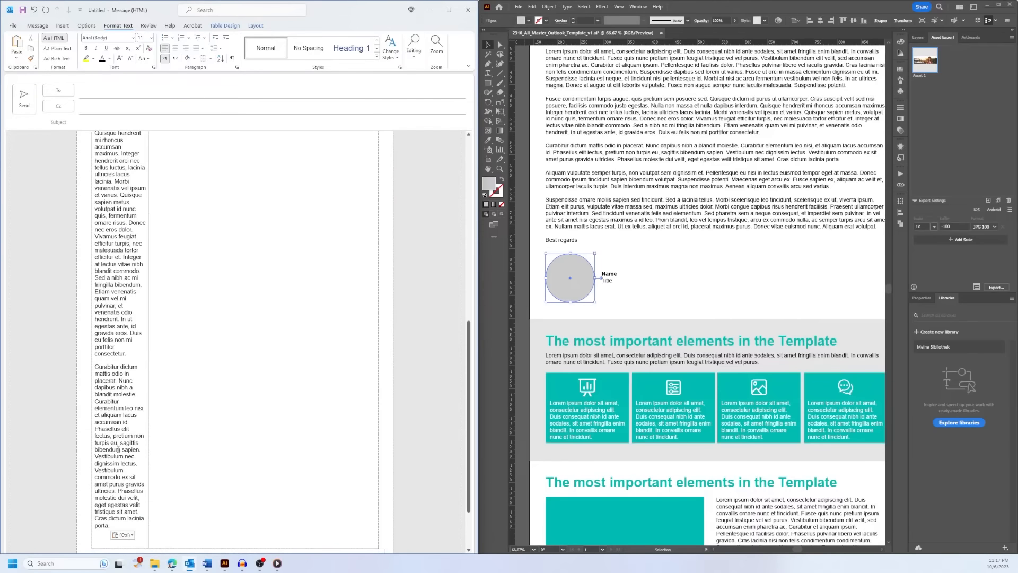
key(ctrl+z)
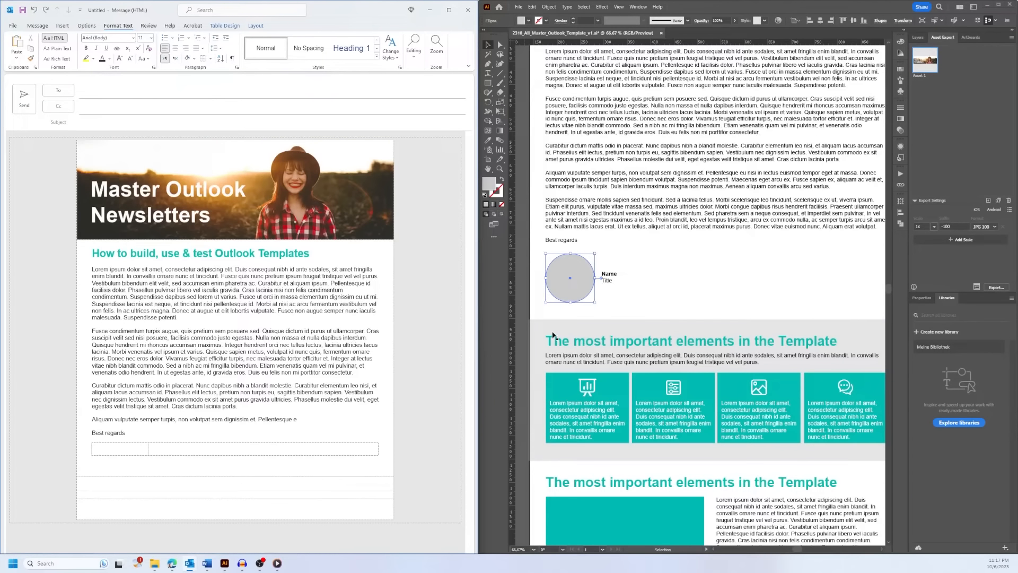
Copy the grey circle from the Illustrator layout and paste it into the first cell of the signature table.
click(623, 302)
key(a)
click(567, 300)
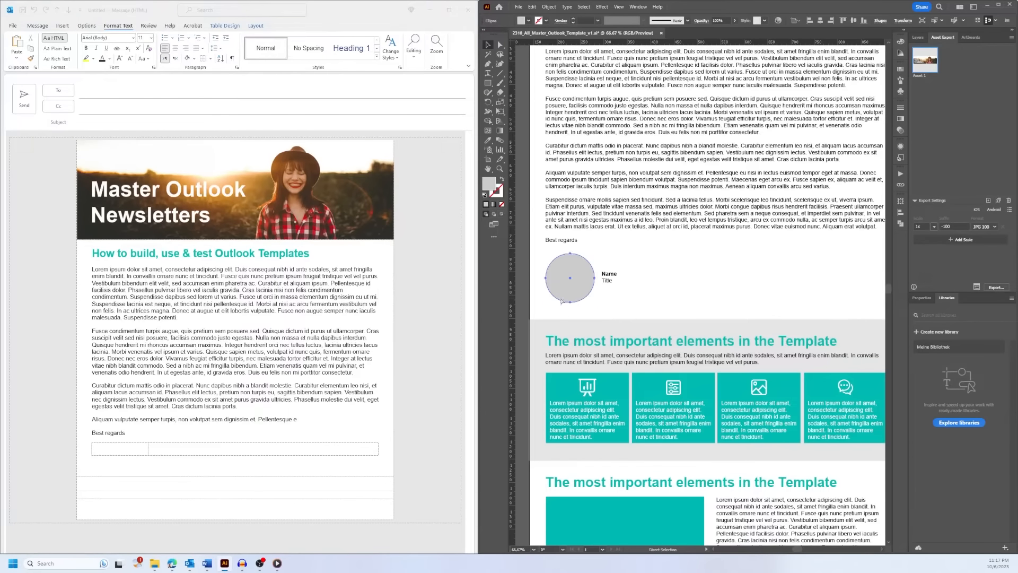
click(110, 447)
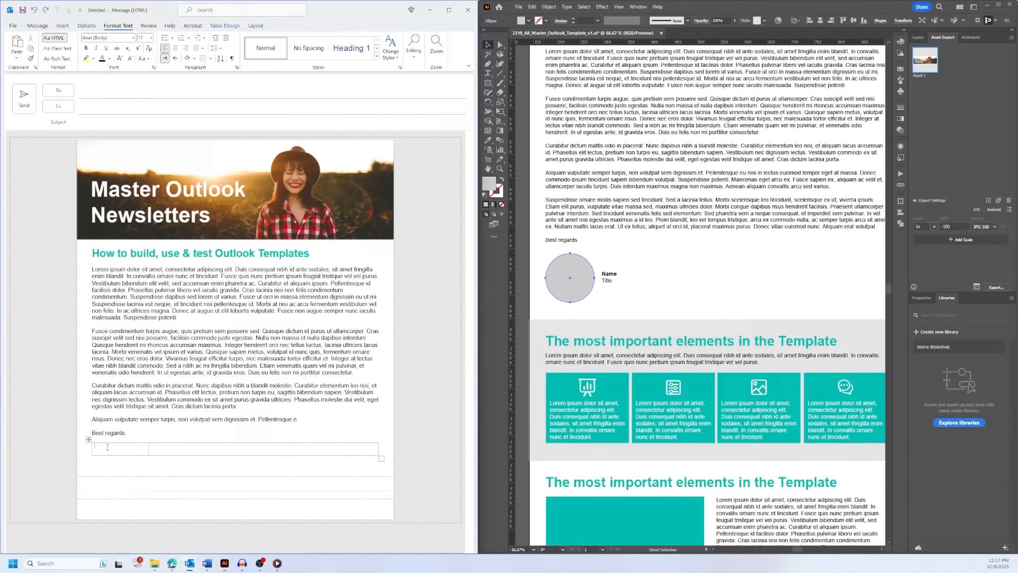
key(ctrl+v)
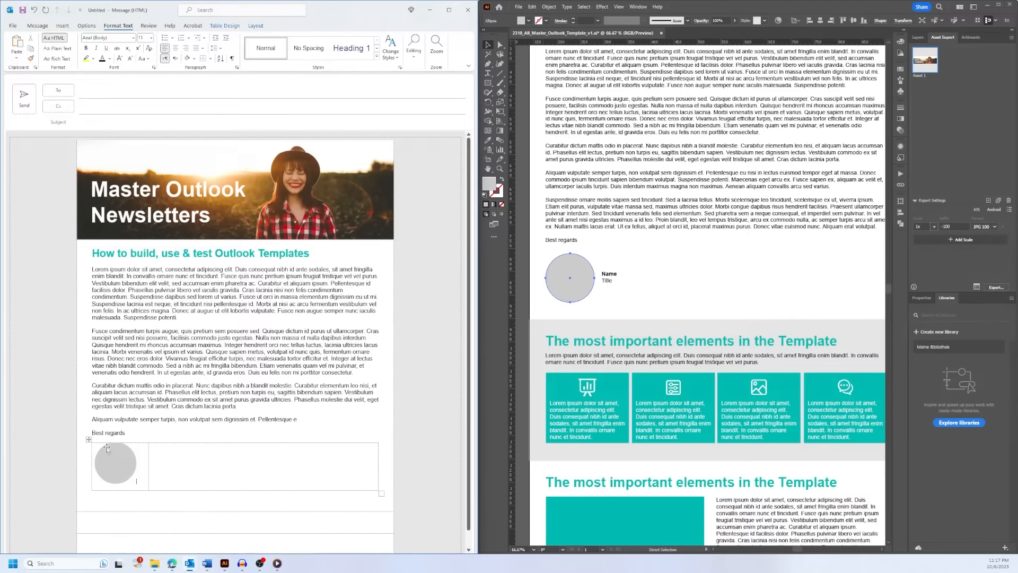
Shrink the grey circle in the signature table to about 2.38 cm and narrow the first column to fit it.
click(129, 468)
drag(136, 484, 130, 477)
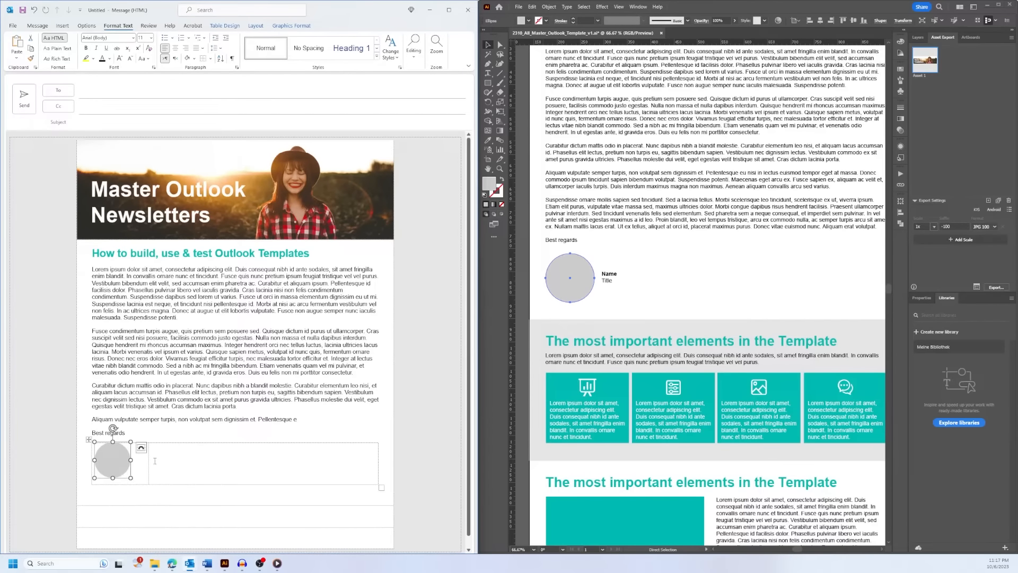
drag(148, 461, 136, 461)
Delete the circle graphic from the first signature cell and paste it there again as a picture.
click(117, 467)
click(292, 26)
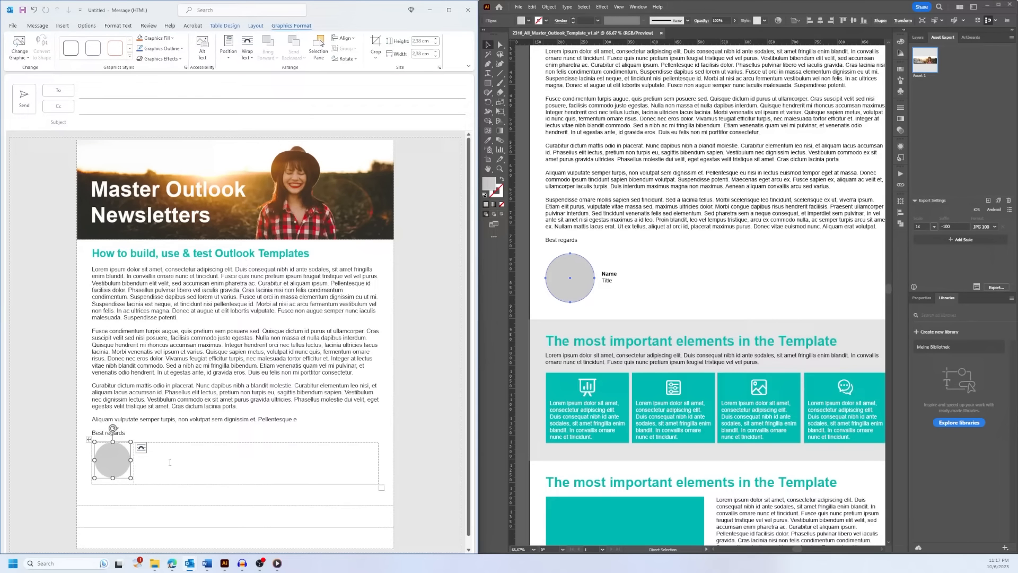
click(142, 467)
click(123, 462)
key(Delete)
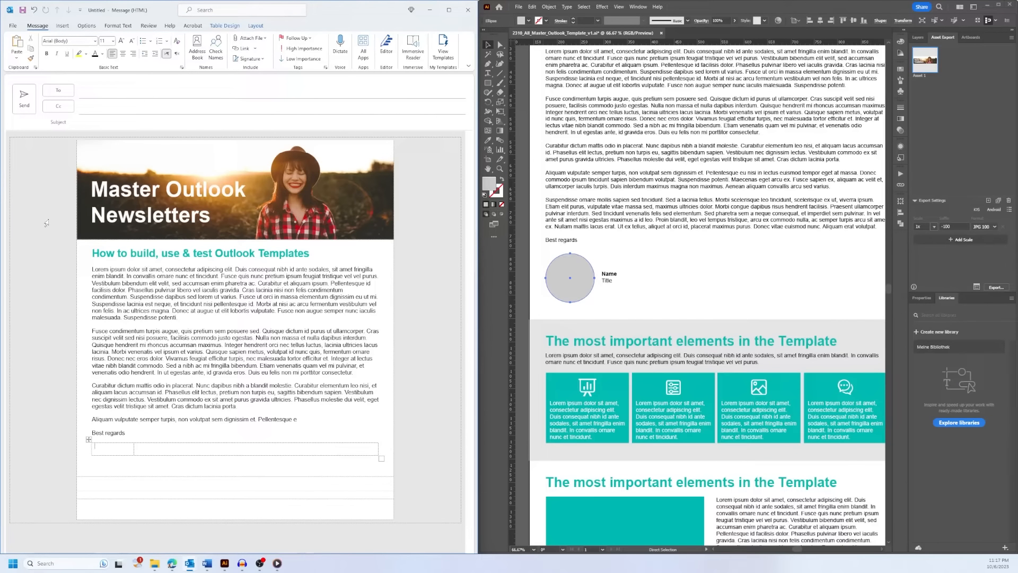
right_click(100, 447)
click(132, 297)
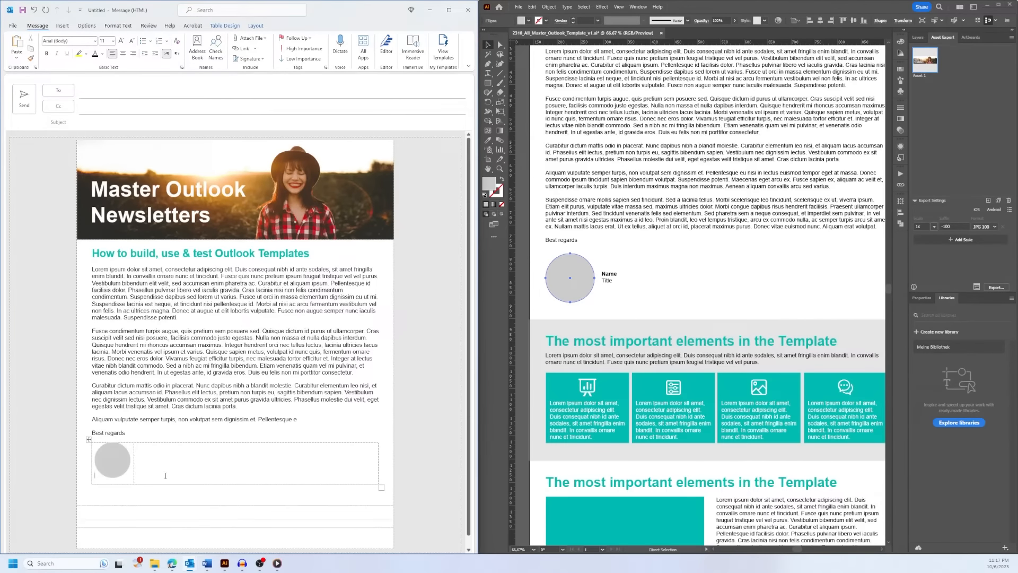
Try removing the space below the grey circle by setting its paragraph's spacing after to 0 pt.
click(118, 469)
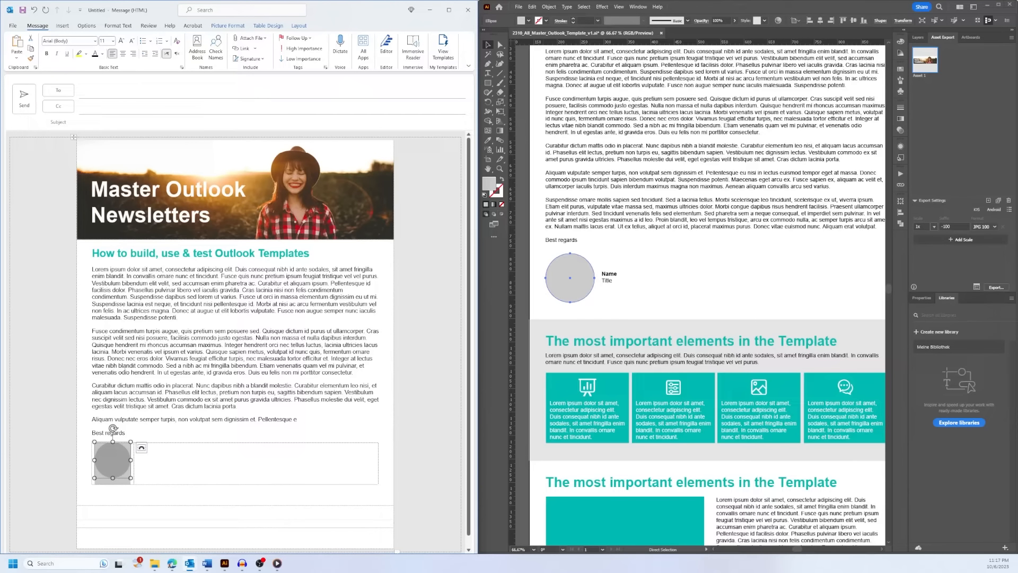
click(118, 25)
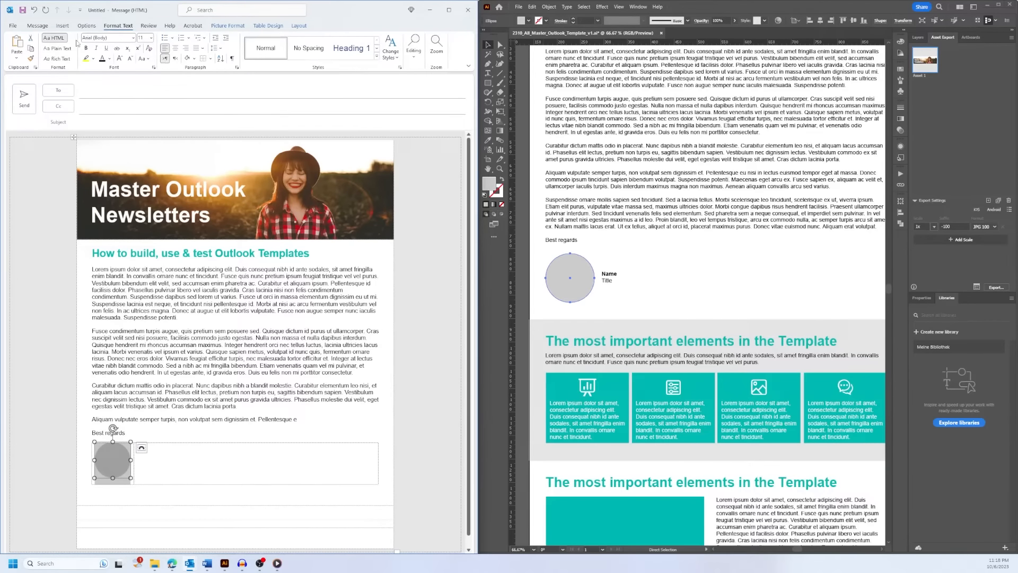
click(237, 68)
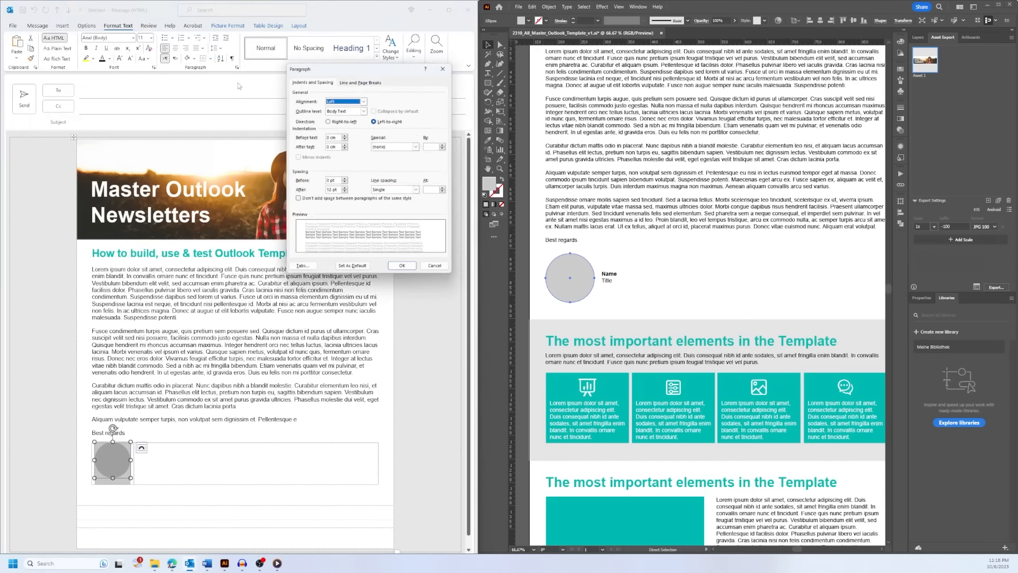
click(345, 193)
click(345, 193)
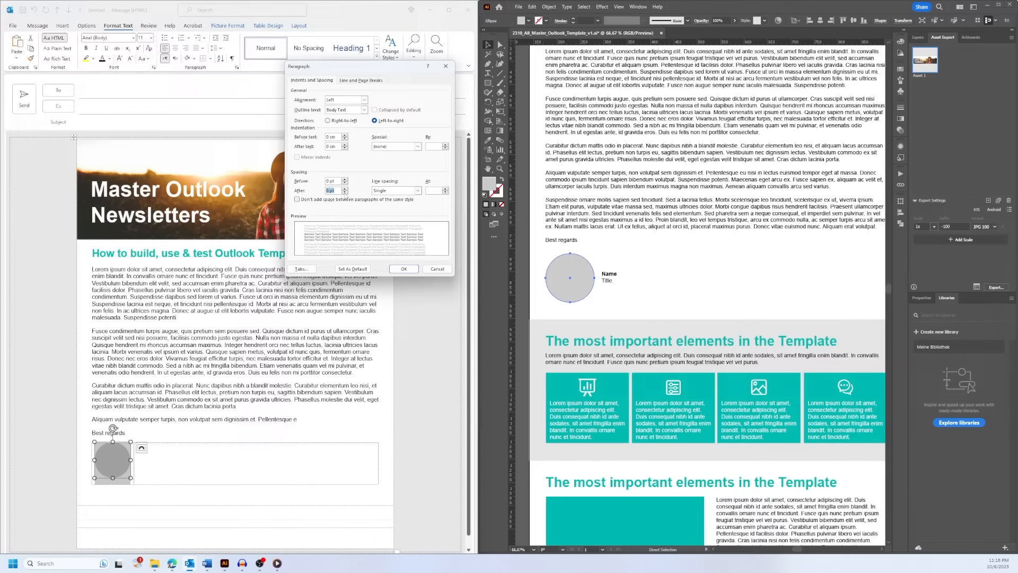
click(404, 269)
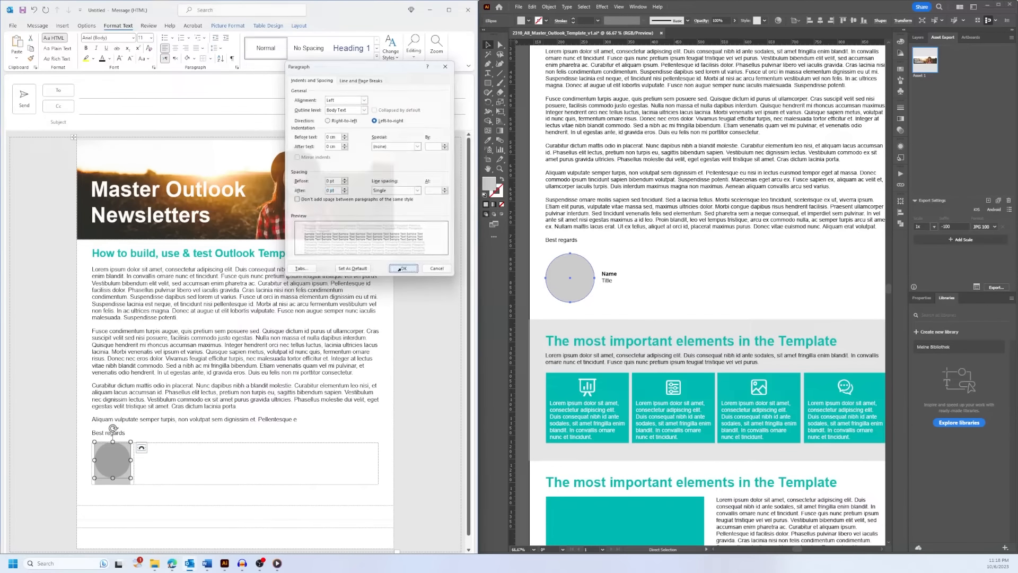
click(198, 443)
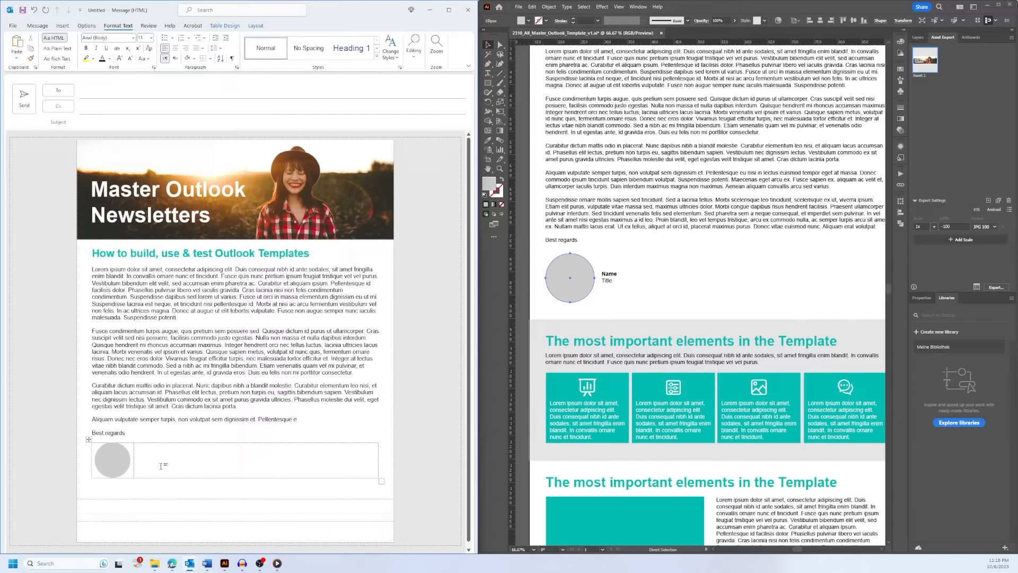
key(Return)
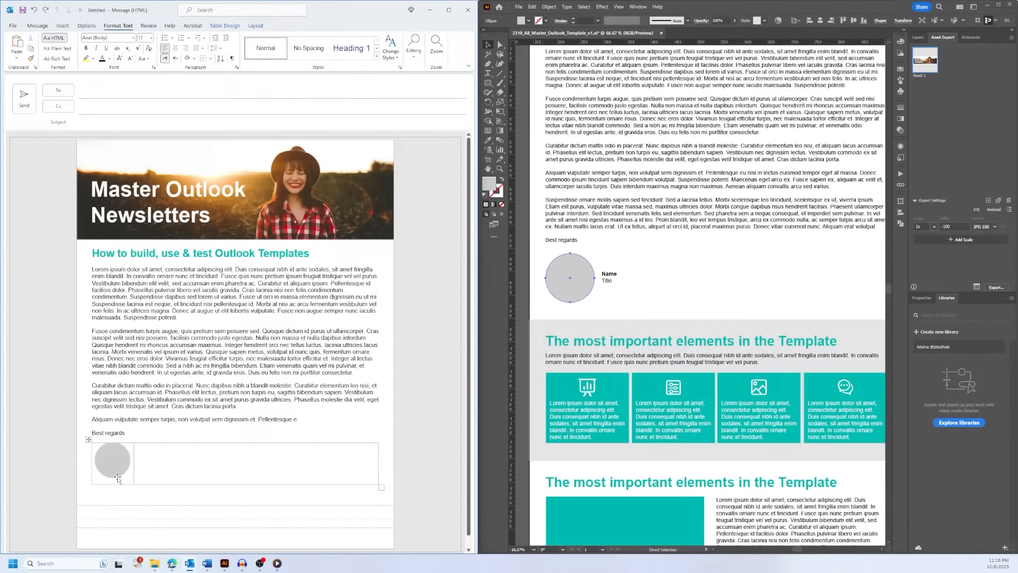
Apply the No Spacing style to the grey circle's paragraph and set the empty second cell back to the Normal style.
click(307, 53)
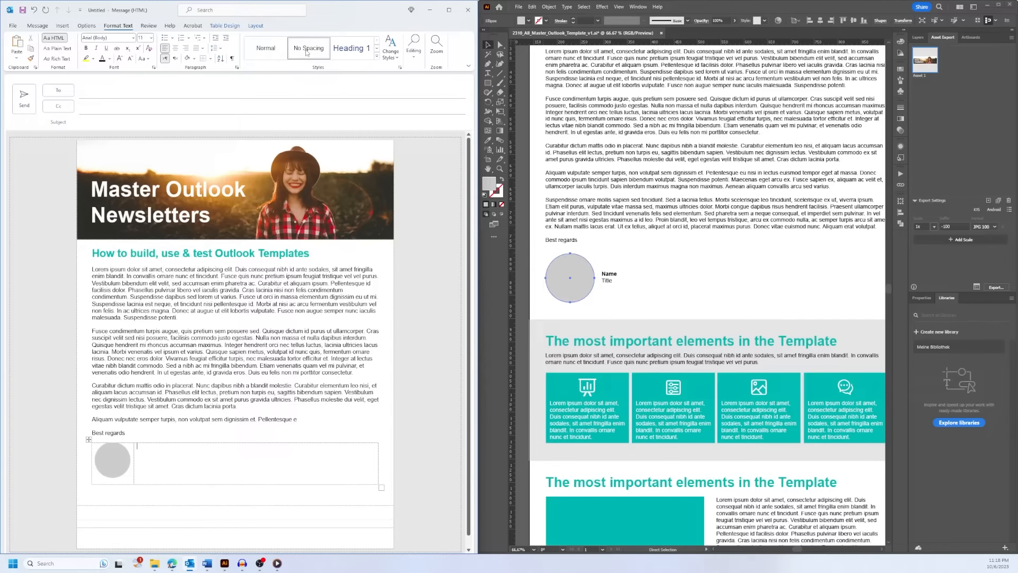
click(112, 468)
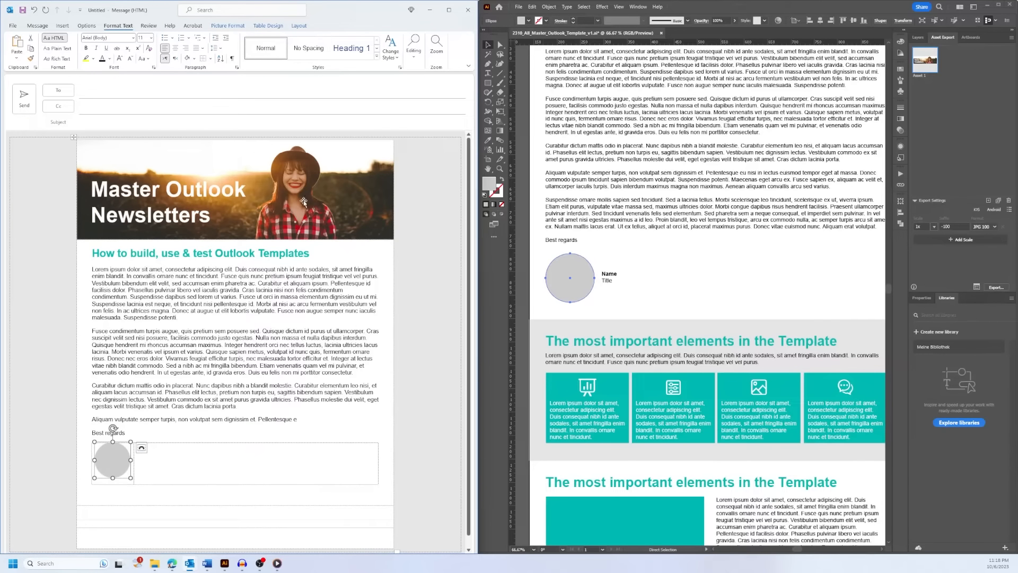
click(318, 46)
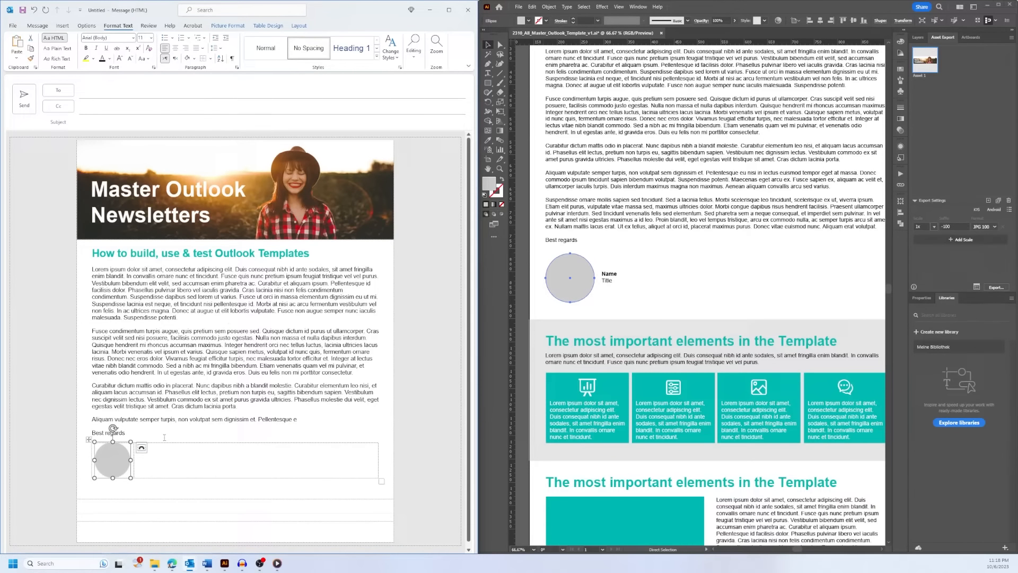
click(159, 466)
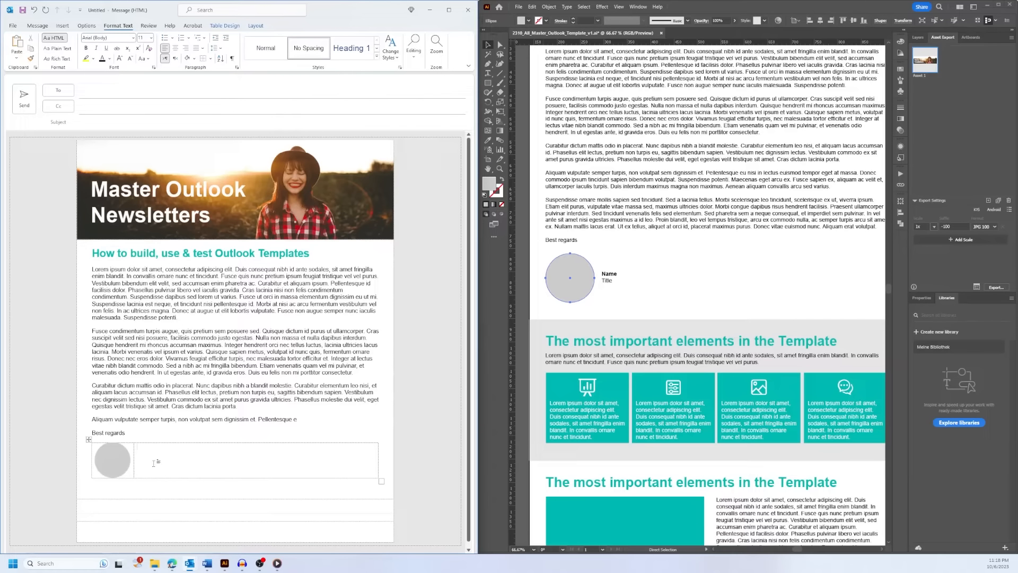
click(275, 52)
click(120, 463)
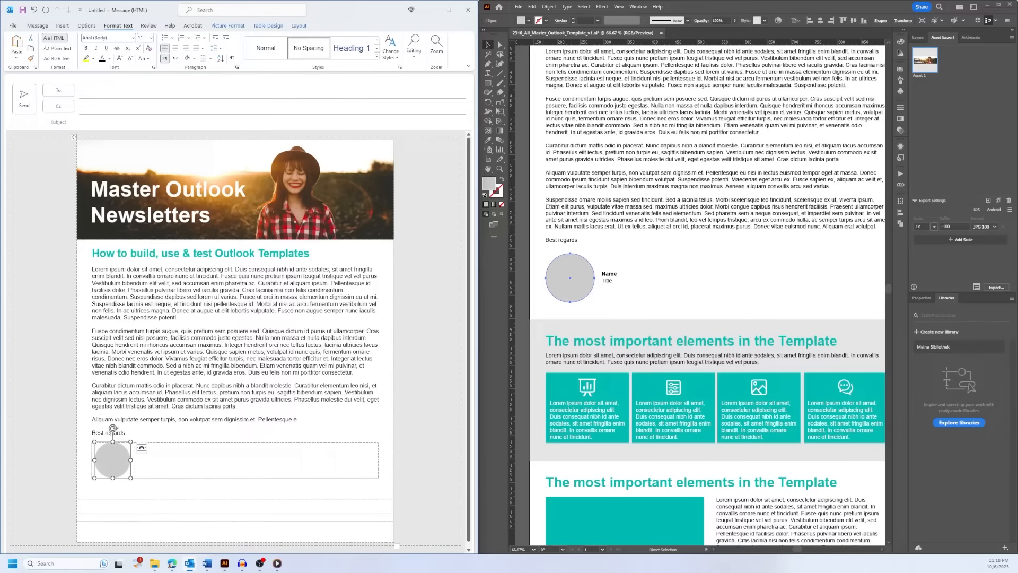
click(156, 462)
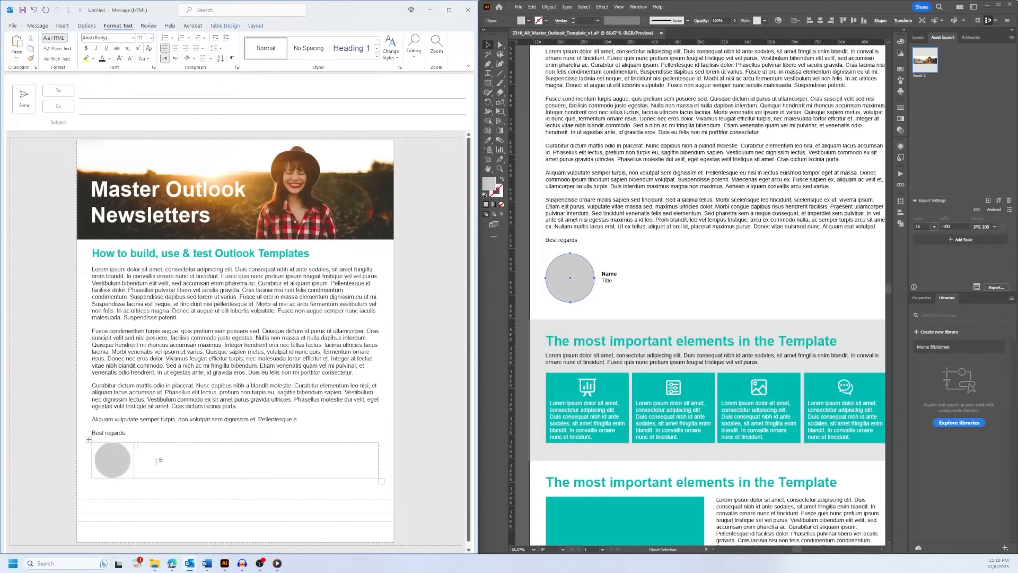
Enter "Name" and "title" on two lines in the signature table's second cell, following the text in the Illustrator layout.
click(610, 278)
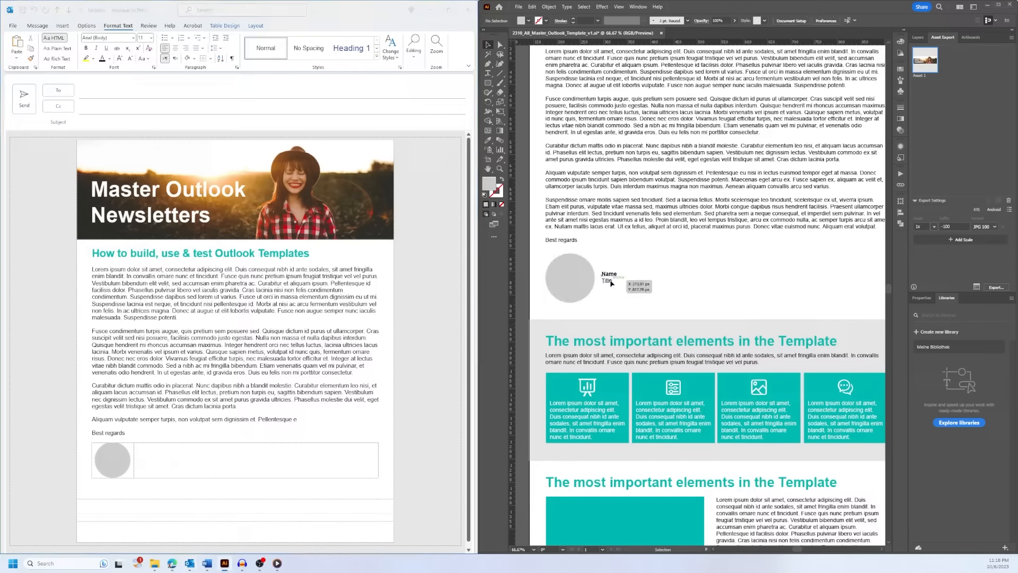
double_click(610, 281)
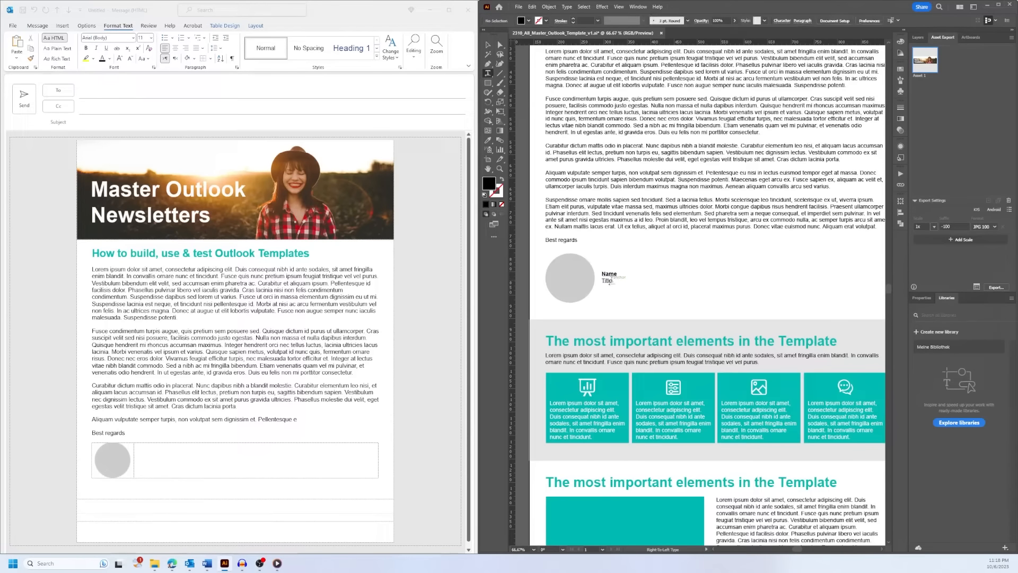
key(ctrl+a)
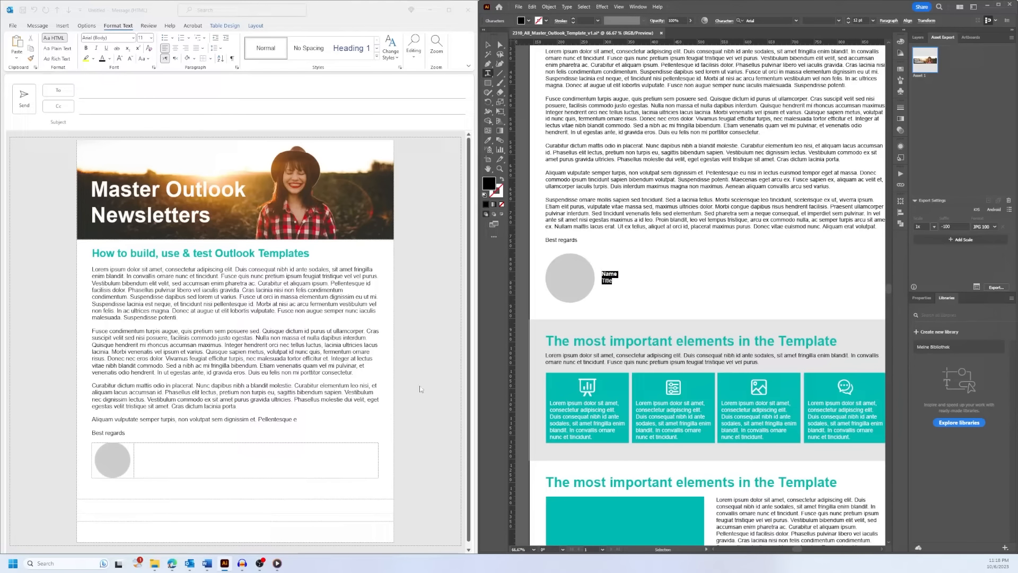
click(165, 458)
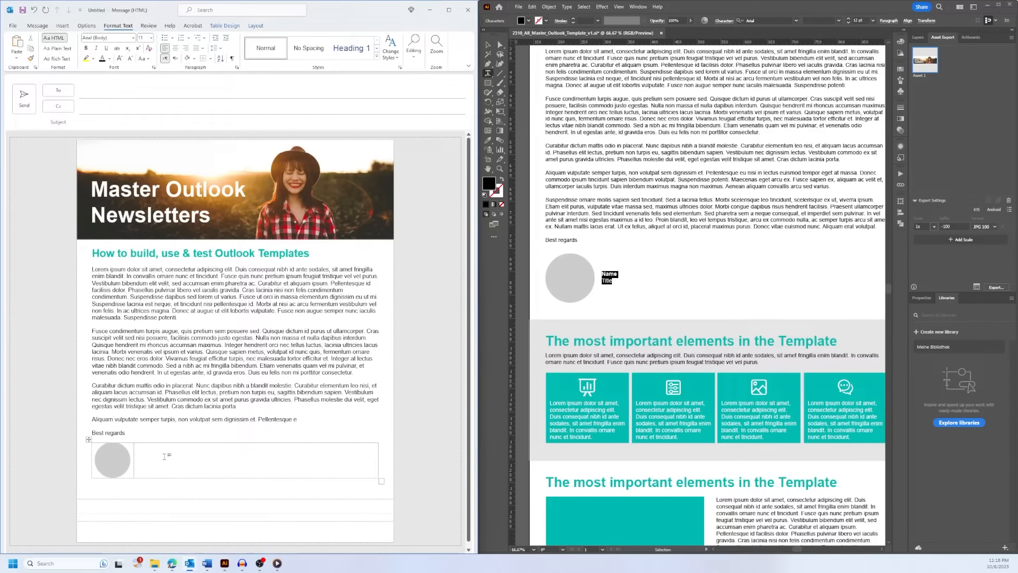
text(nam)
text(title)
Align the name and title centre left in their cell and make "Name" bold.
click(255, 26)
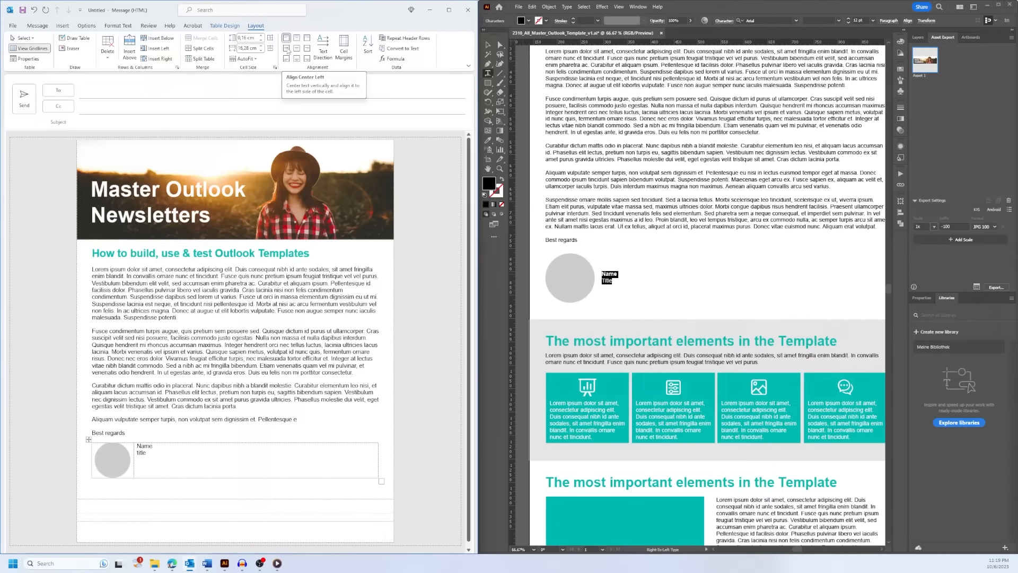
click(288, 51)
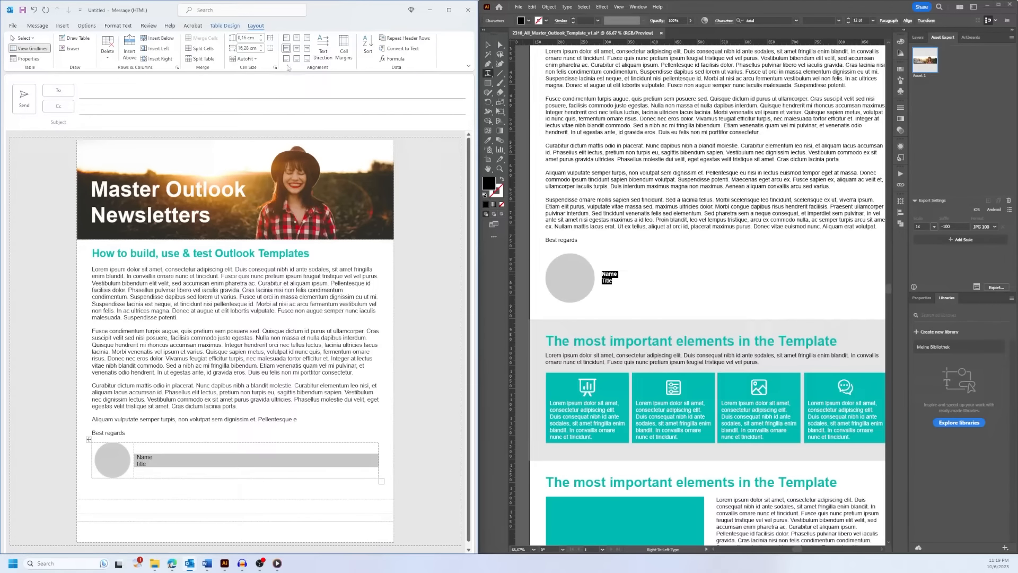
click(164, 463)
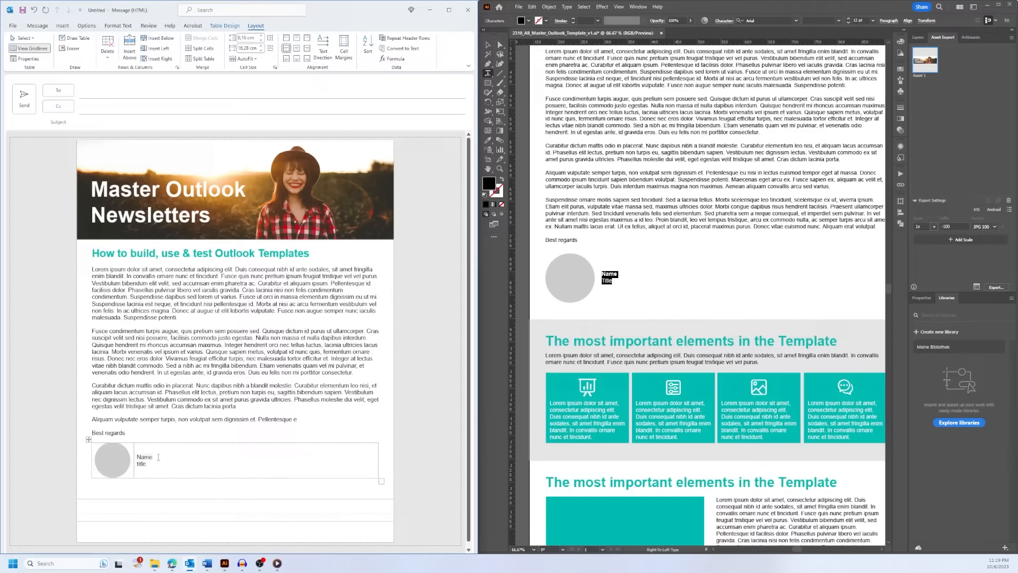
drag(154, 457, 136, 457)
click(110, 26)
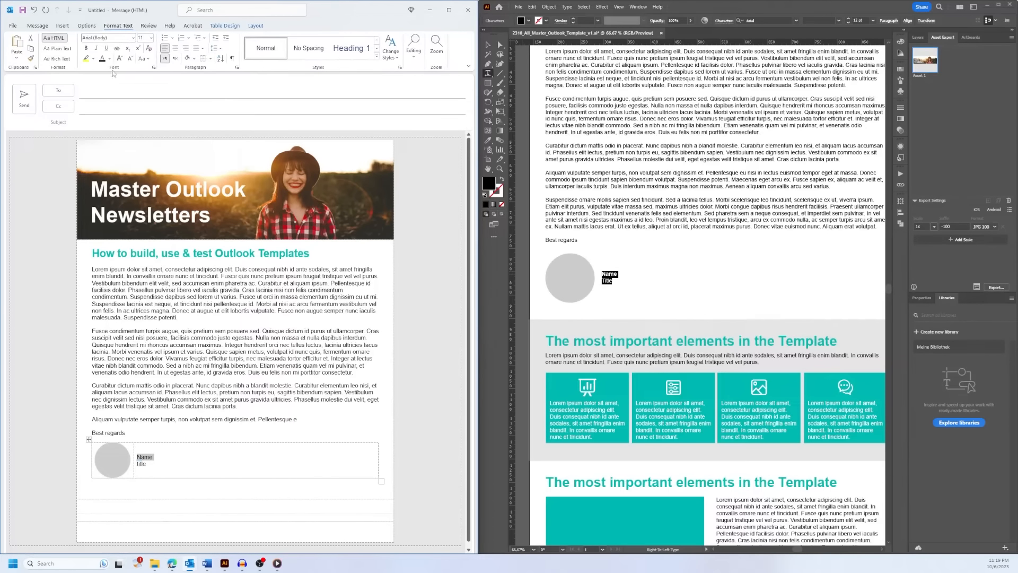
click(87, 49)
Check the newsletter's upper section in the Illustrator layout, and reduce the empty space below the signature table in the Outlook message.
click(602, 275)
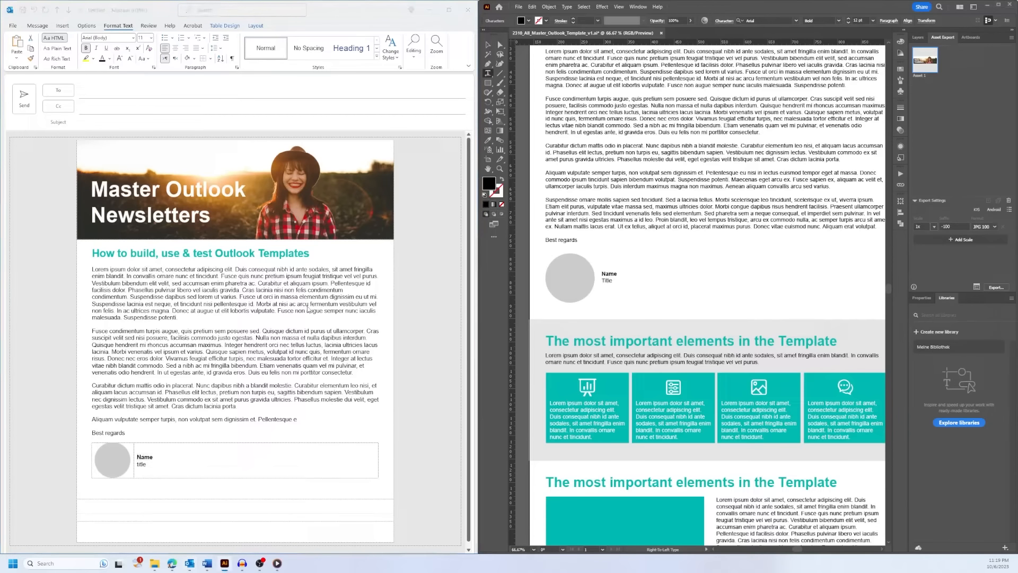
scroll(691, 240, up, 3)
scroll(691, 240, up, 2)
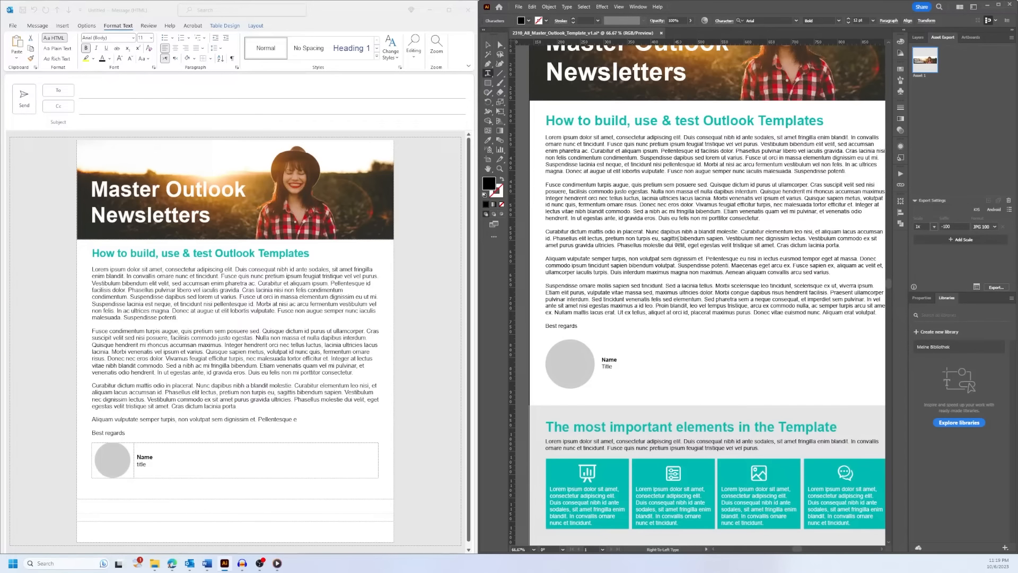
key(ctrl+minus)
scroll(713, 226, up, 2)
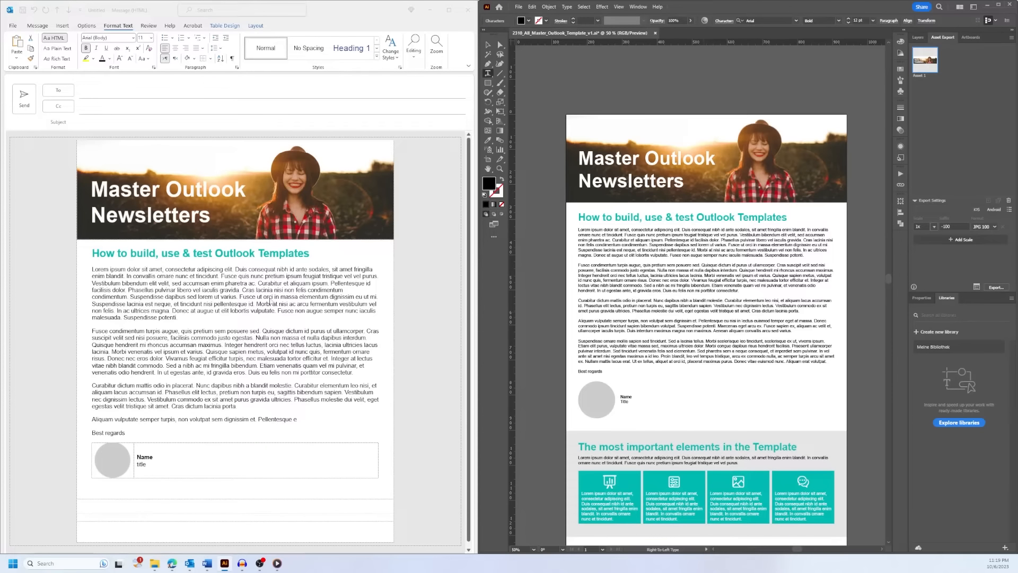
key(alt+Tab)
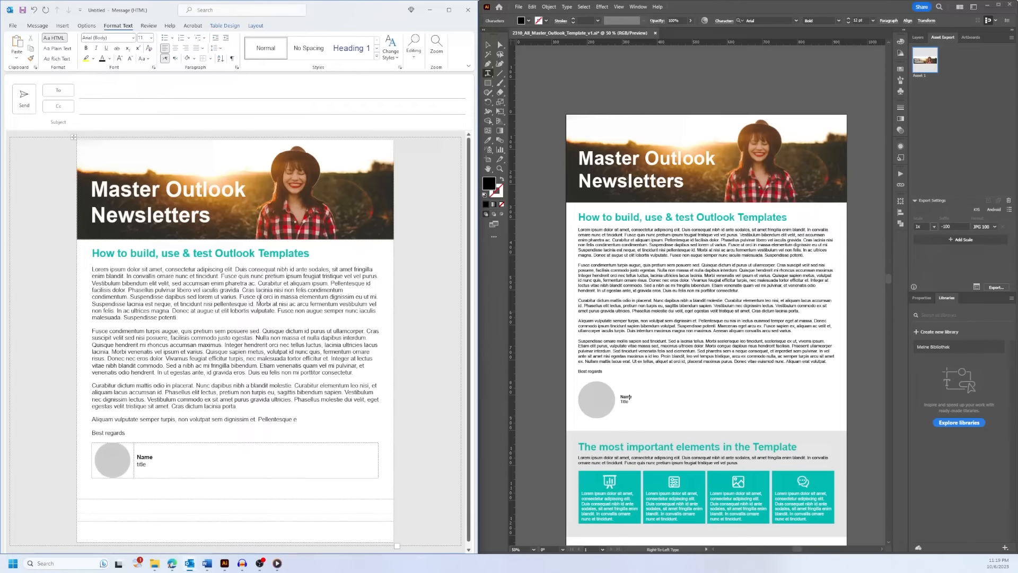
scroll(260, 296, down, 1)
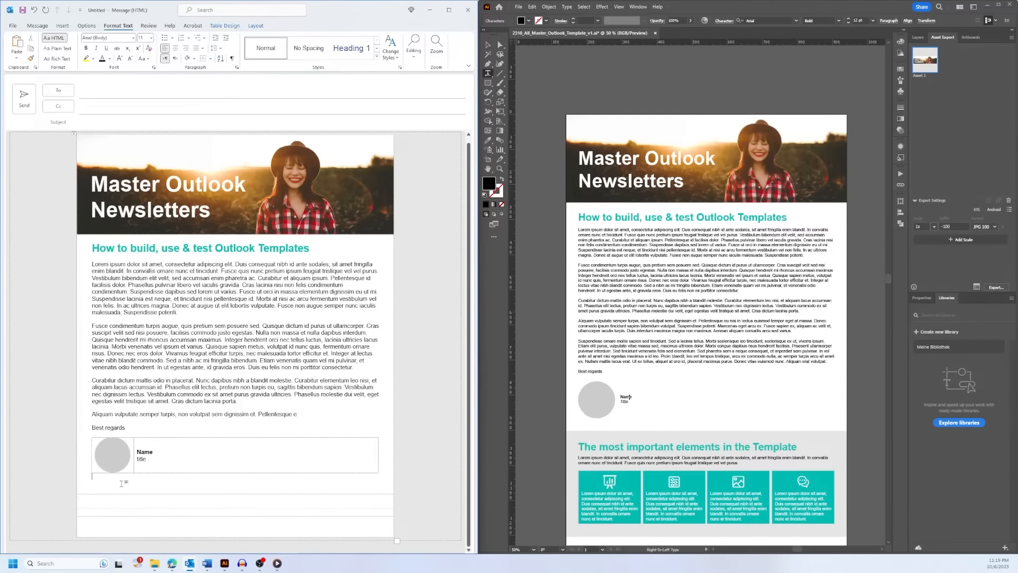
key(BackSpace)
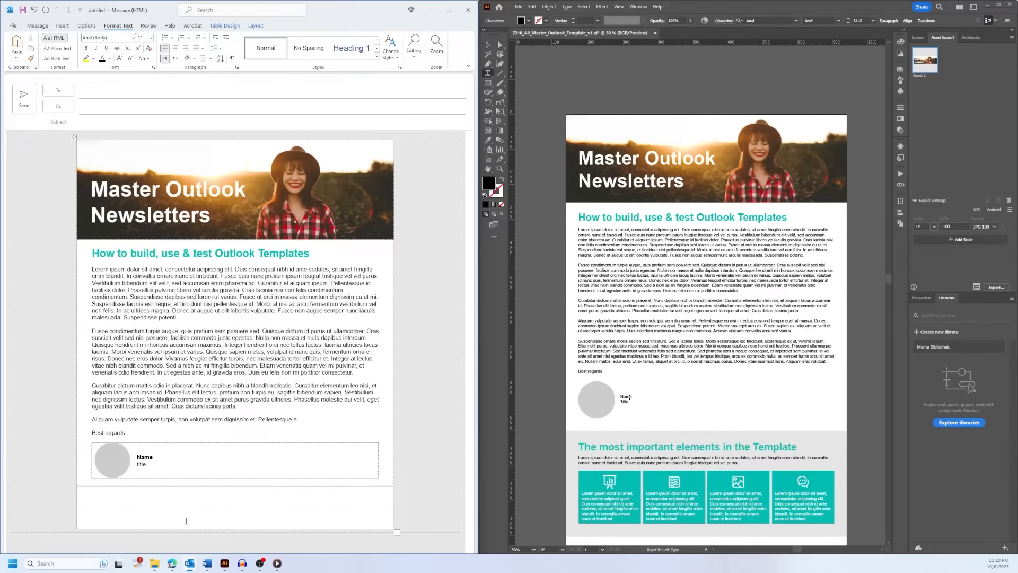
Preview the message without table gridlines, show them again, and review the remaining sections of the Illustrator layout.
click(256, 25)
click(32, 48)
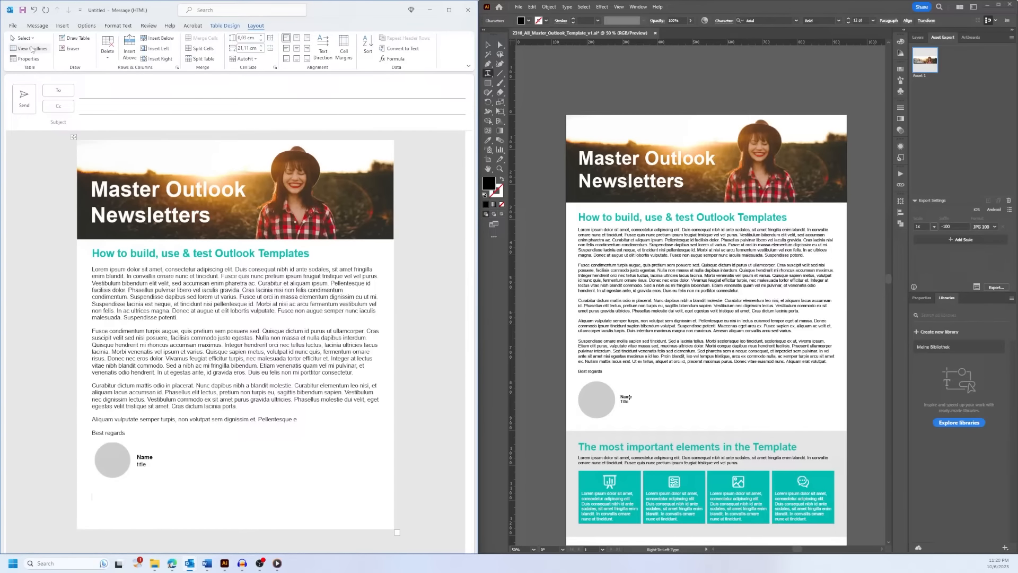
click(32, 49)
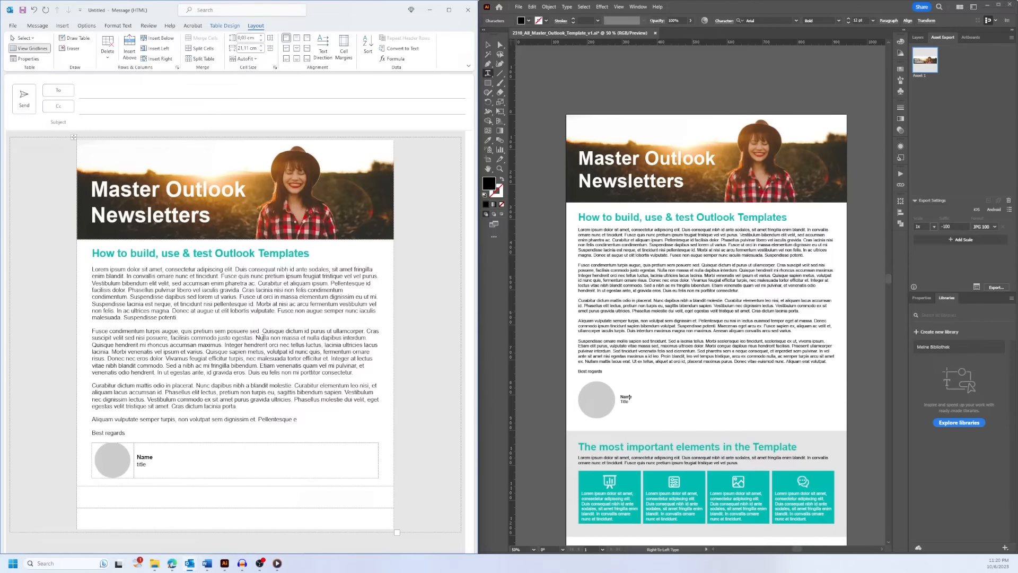
scroll(751, 380, down, 5)
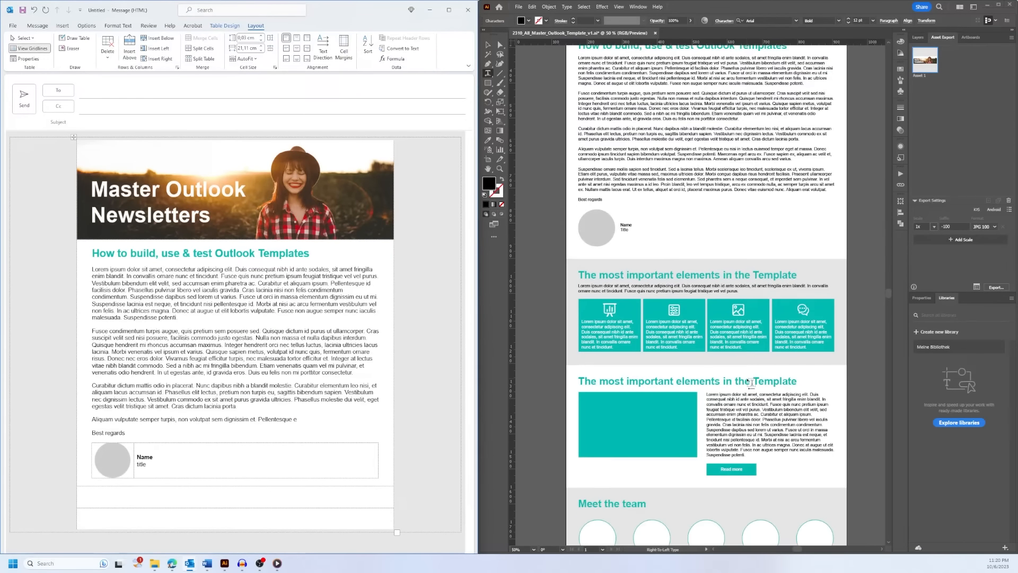
scroll(751, 382, down, 3)
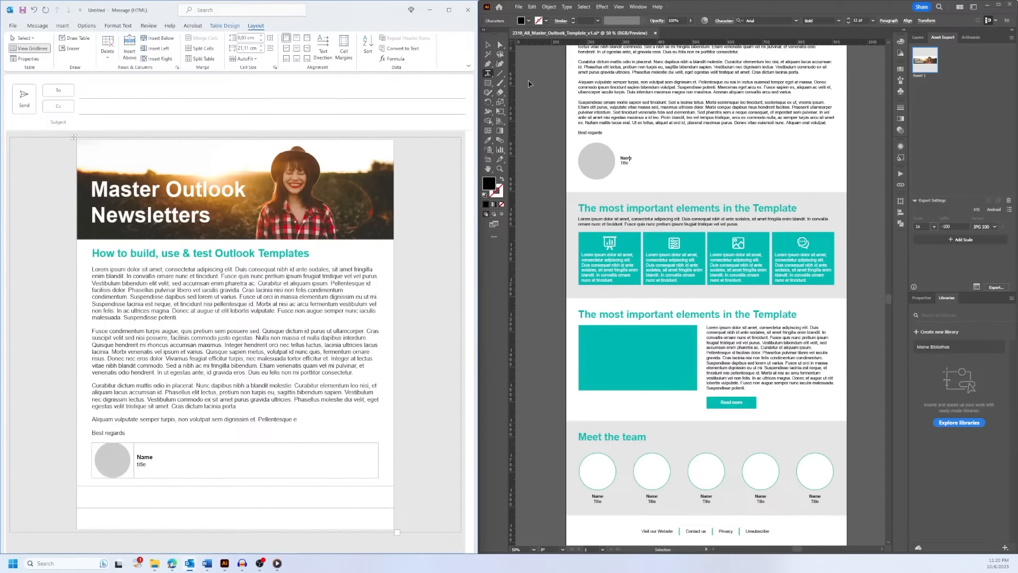
Copy the hex code of the grey background fill behind the "The most important elements in the Template" section in the Illustrator layout.
click(626, 160)
key(Escape)
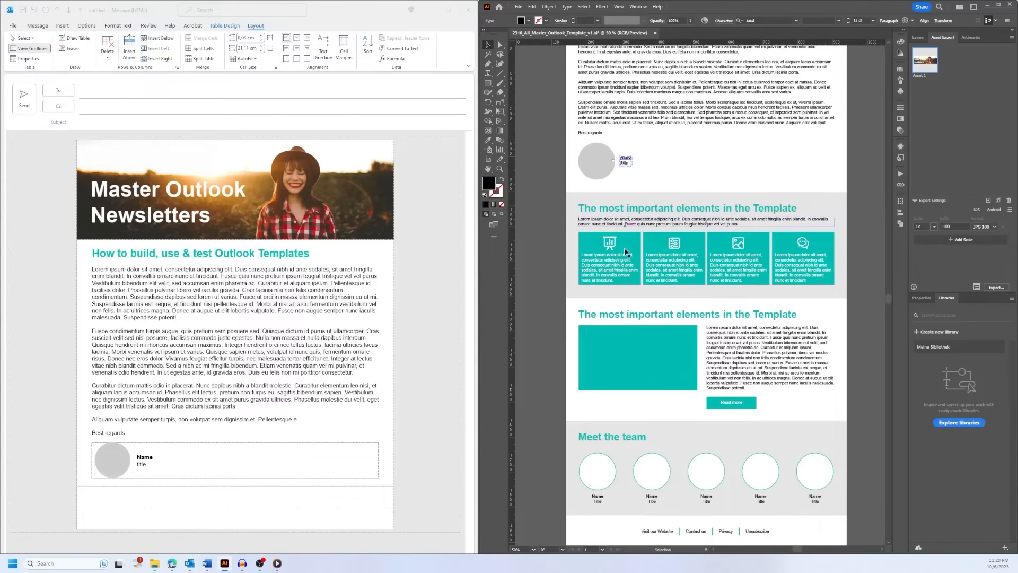
click(630, 295)
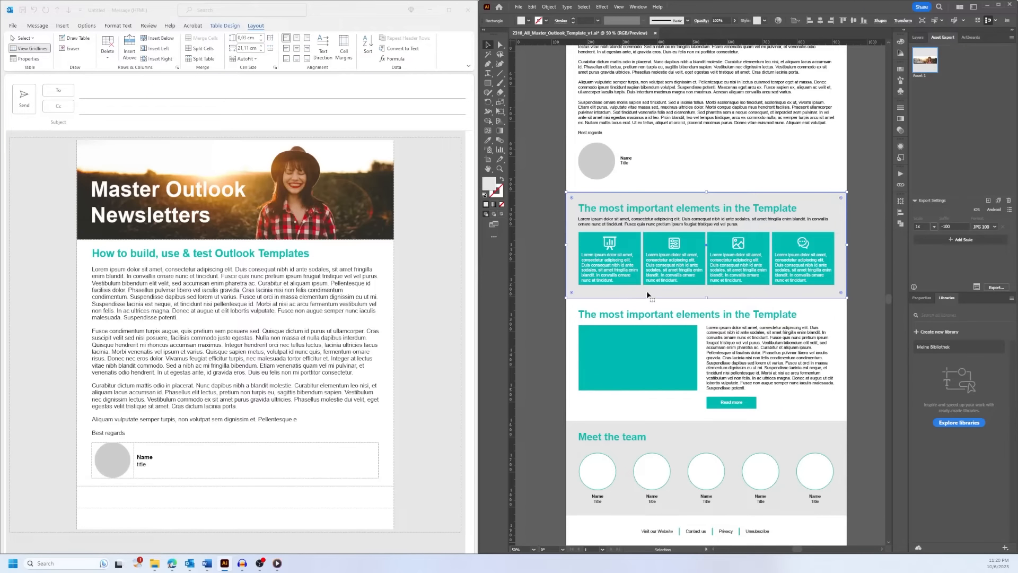
double_click(490, 186)
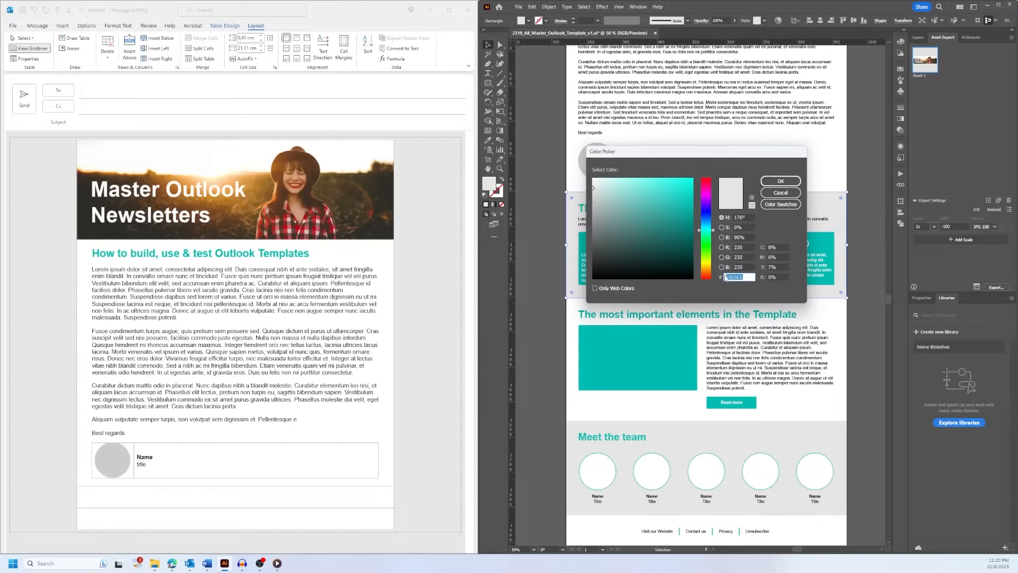
click(781, 182)
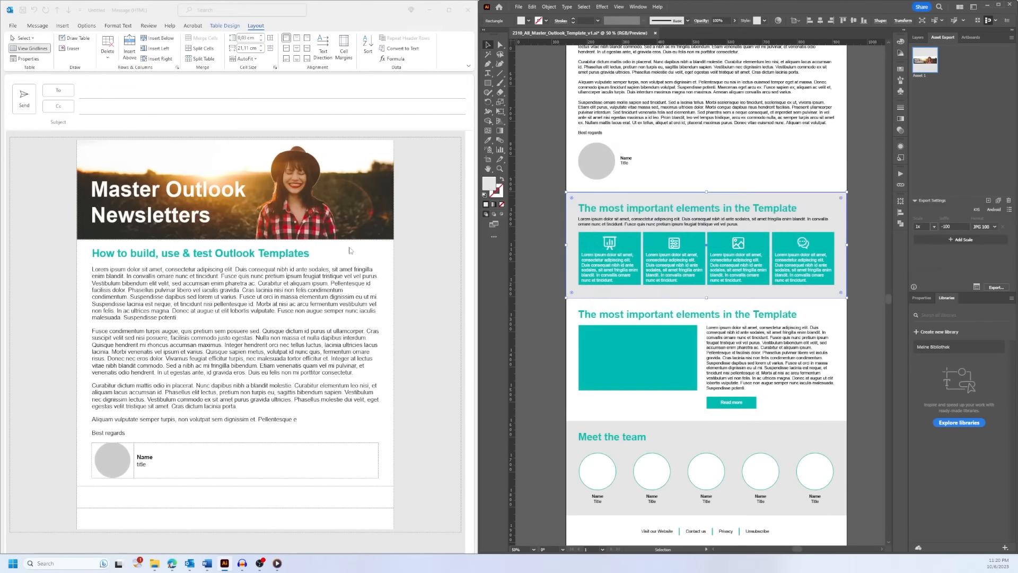
Shade the empty row below the signature in the Outlook message with the copied grey hex colour as a custom colour.
click(191, 493)
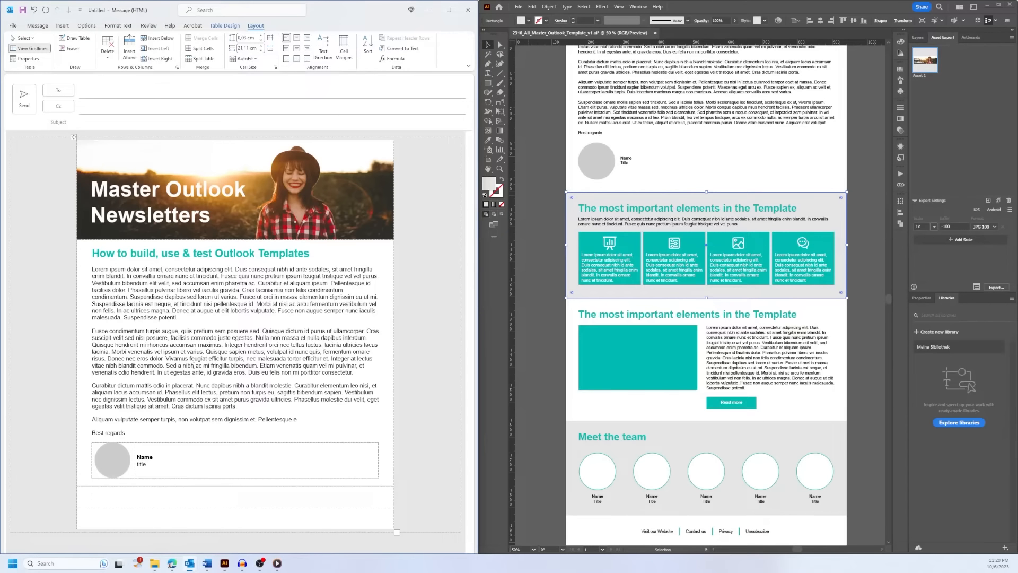
click(226, 27)
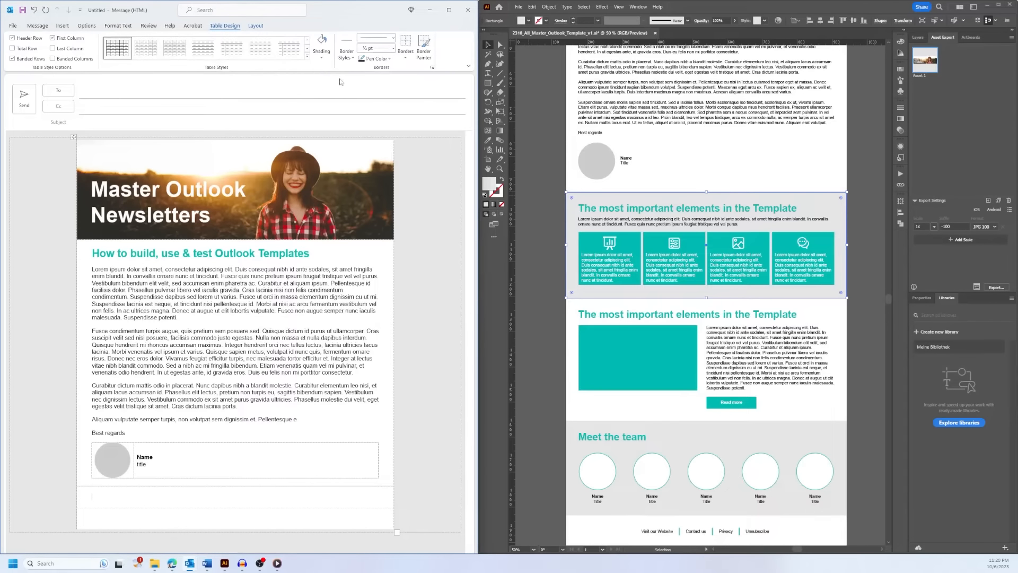
click(323, 56)
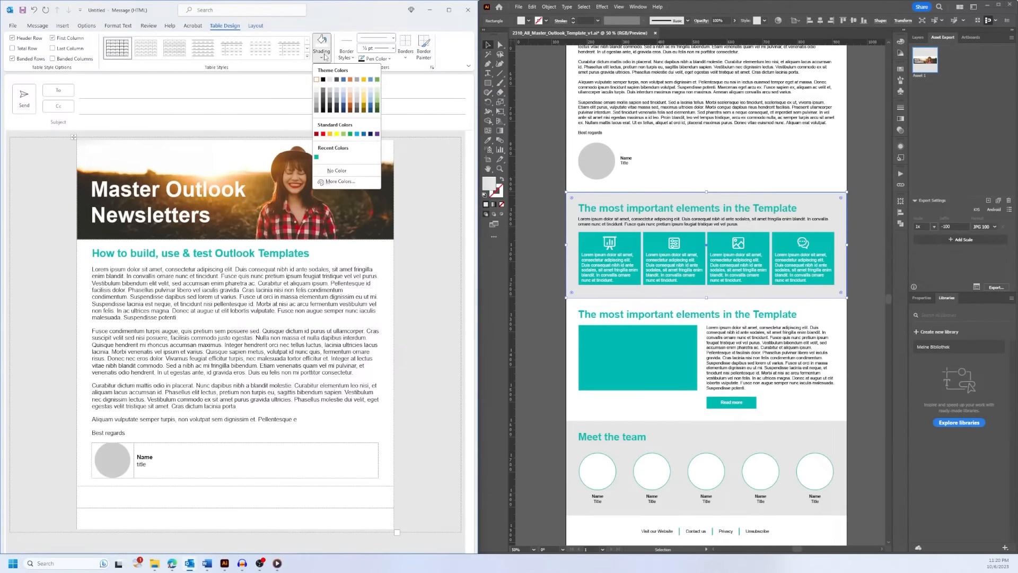
click(349, 183)
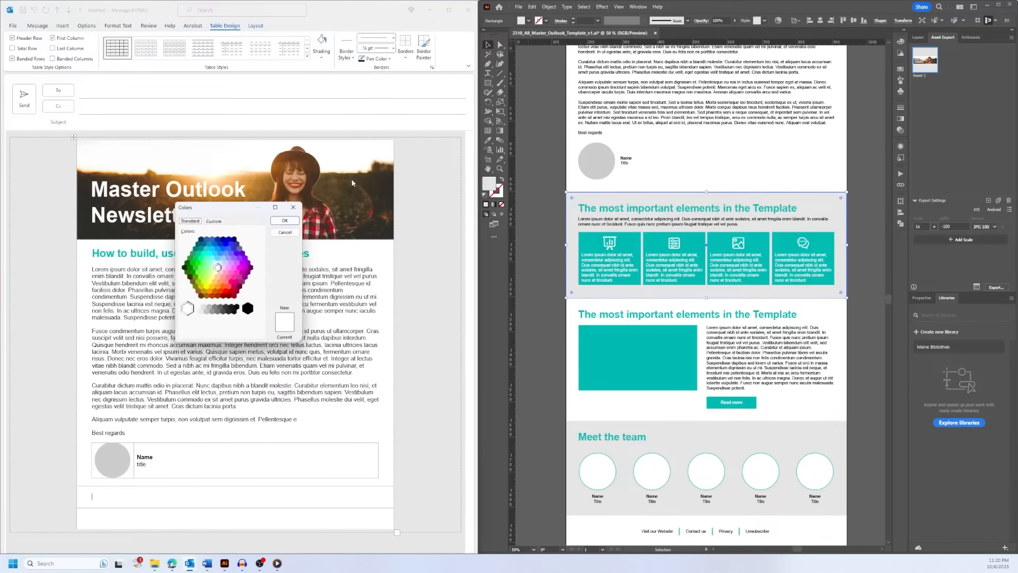
click(214, 221)
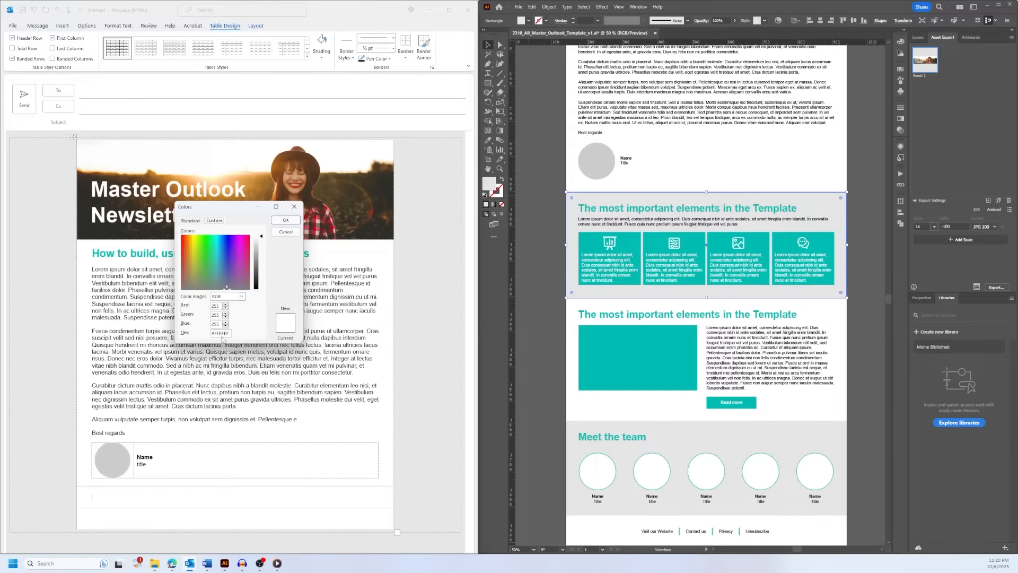
drag(229, 334, 210, 333)
key(ctrl+v)
click(285, 219)
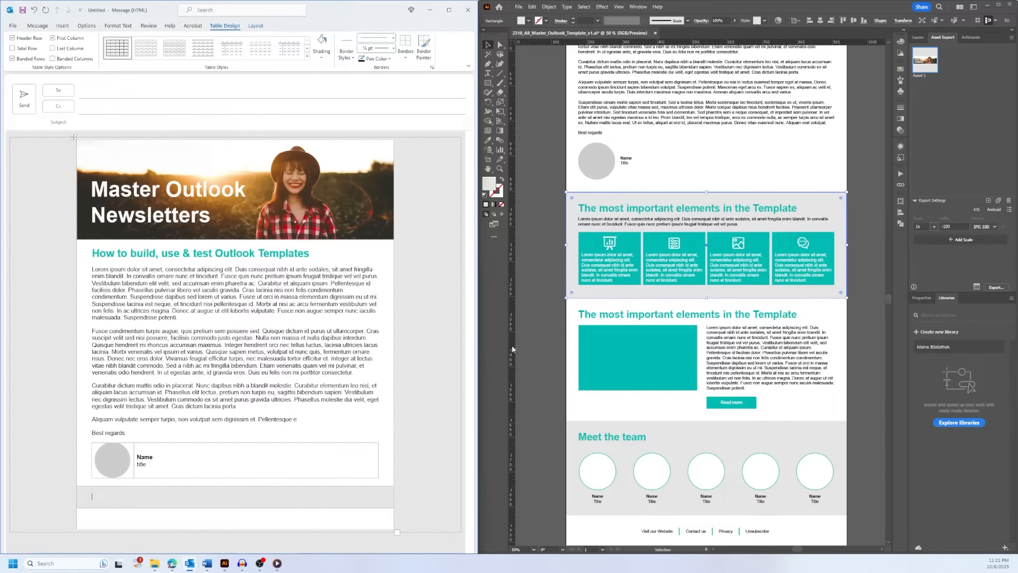
Copy the heading "The most important elements in the Template" from the Illustrator layout and paste it into the grey row in Outlook.
click(769, 214)
double_click(769, 214)
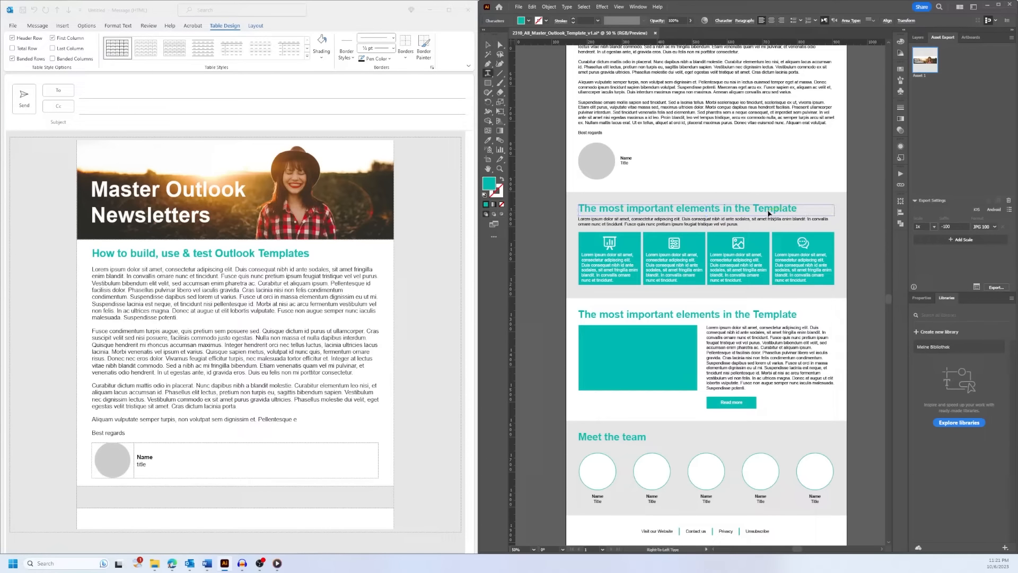
drag(796, 208, 578, 211)
key(ctrl+c)
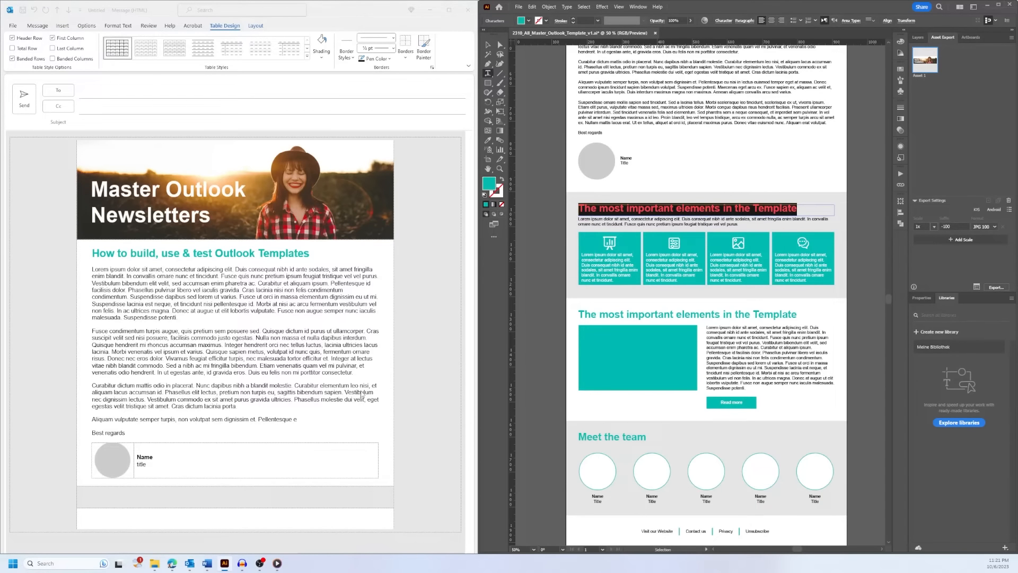
click(122, 497)
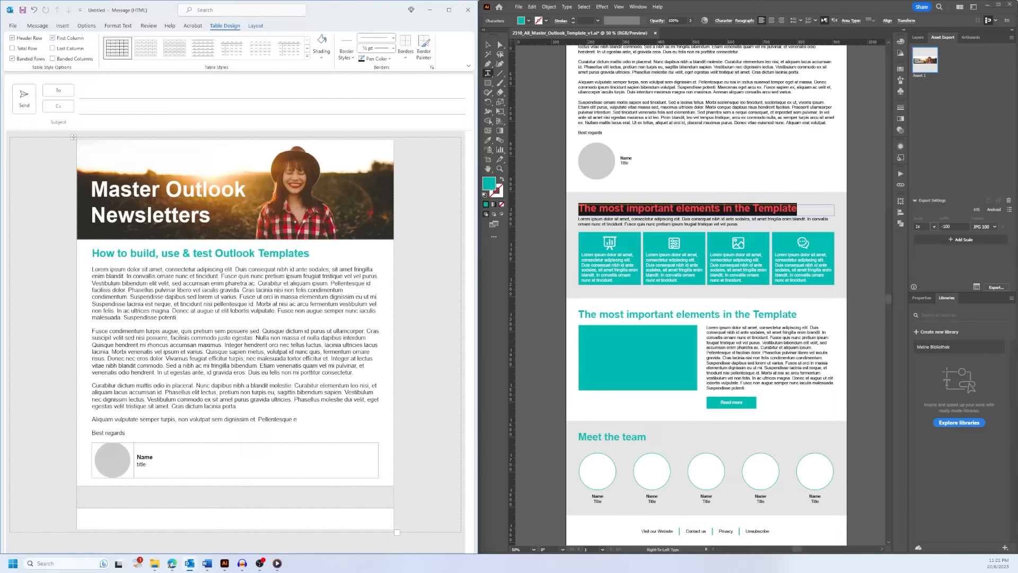
key(alt+Tab)
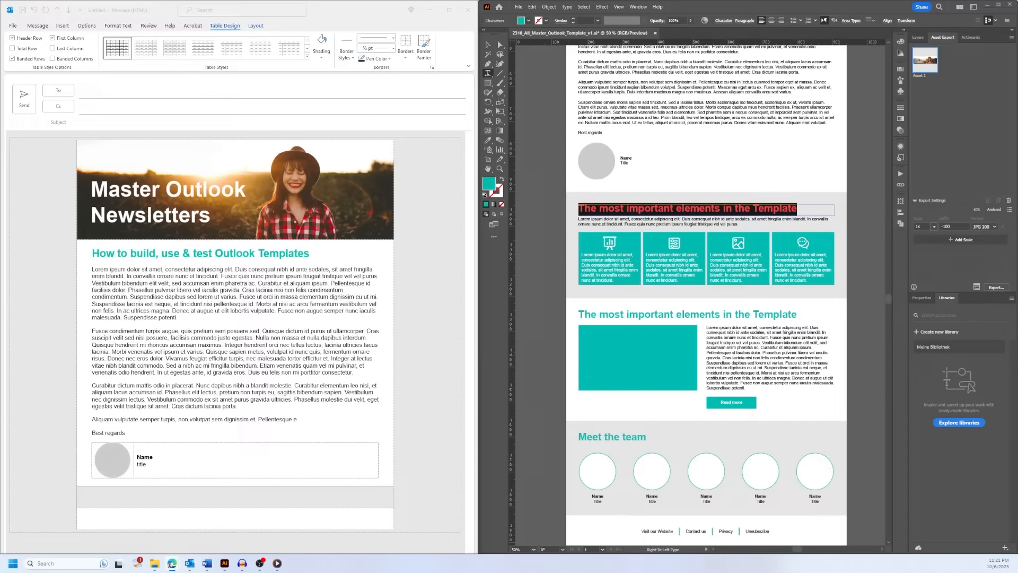
click(110, 497)
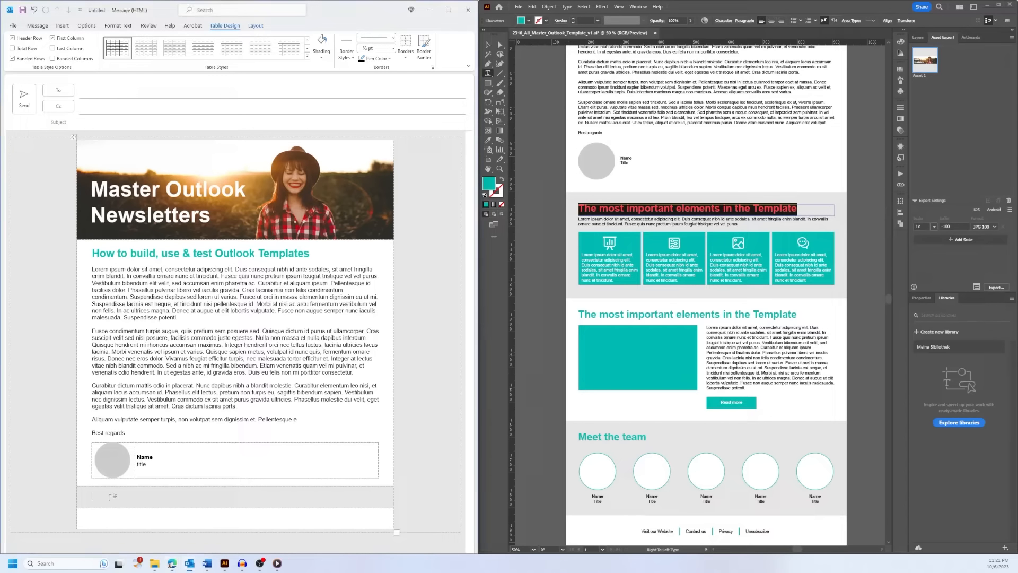
key(ctrl+v)
Apply the formatting of the heading "How to build, use & test Outlook Templates" to the pasted heading with Format Painter.
drag(215, 497, 84, 498)
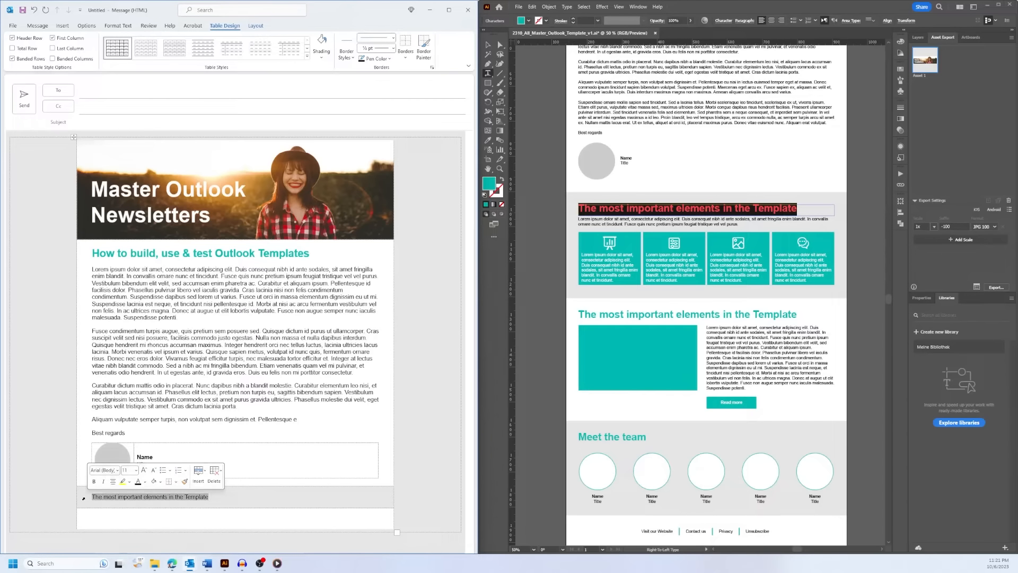
click(215, 497)
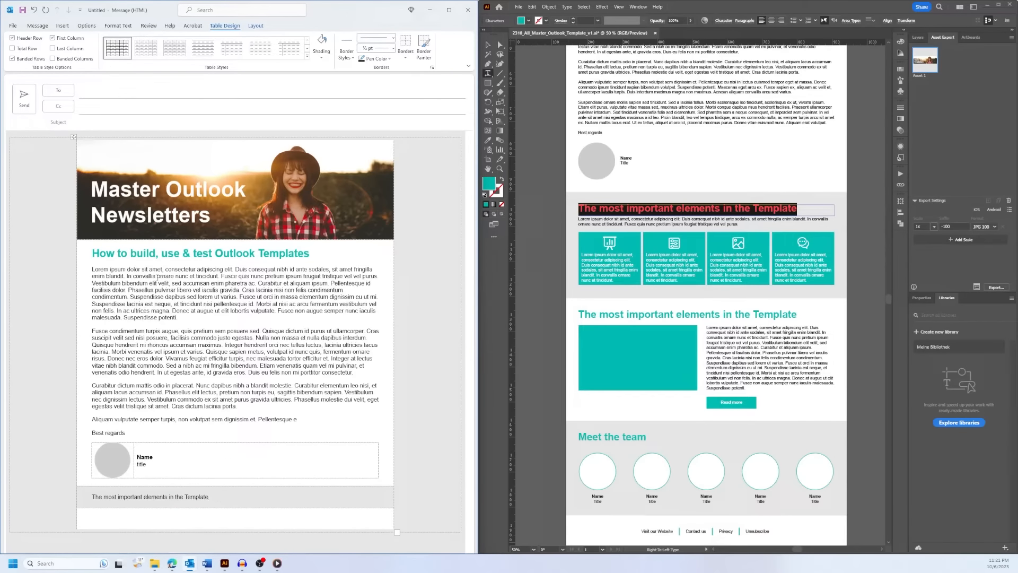
click(161, 252)
click(109, 27)
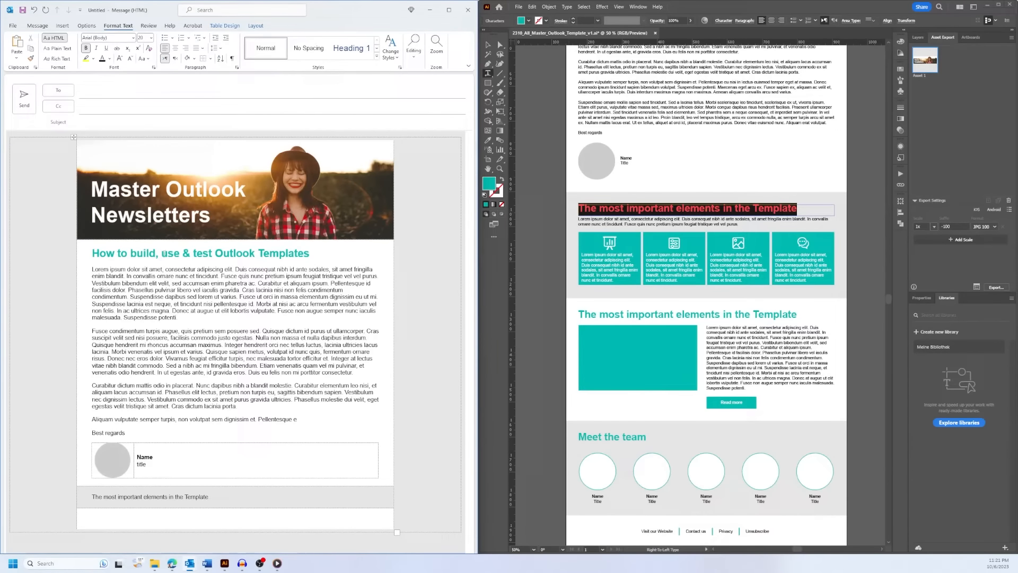
click(31, 59)
drag(209, 497, 88, 497)
Add a line below the grey row's heading and paste the intro text from "Lorem ipsum" through "pharetra ac" there.
click(326, 500)
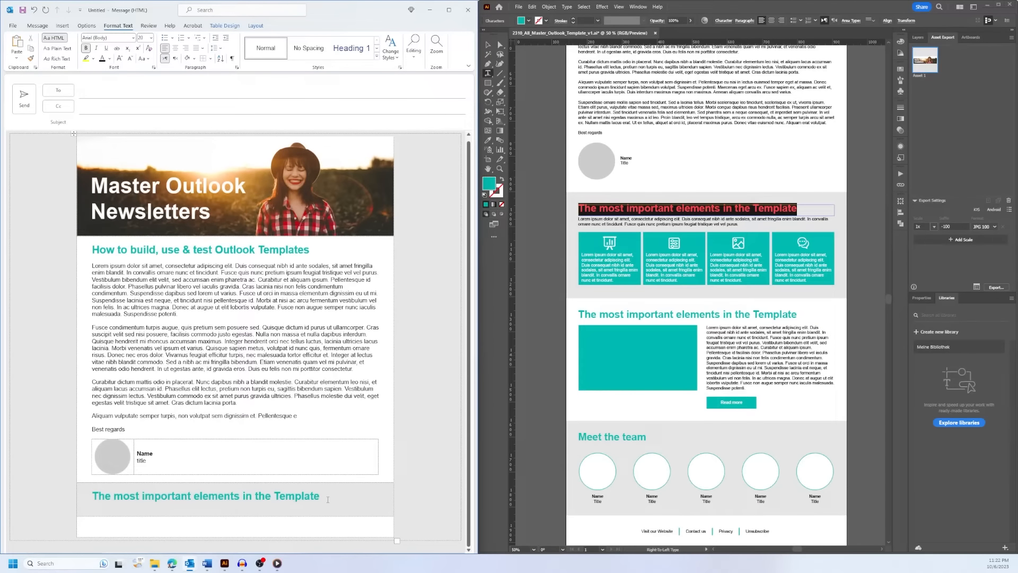
key(Return)
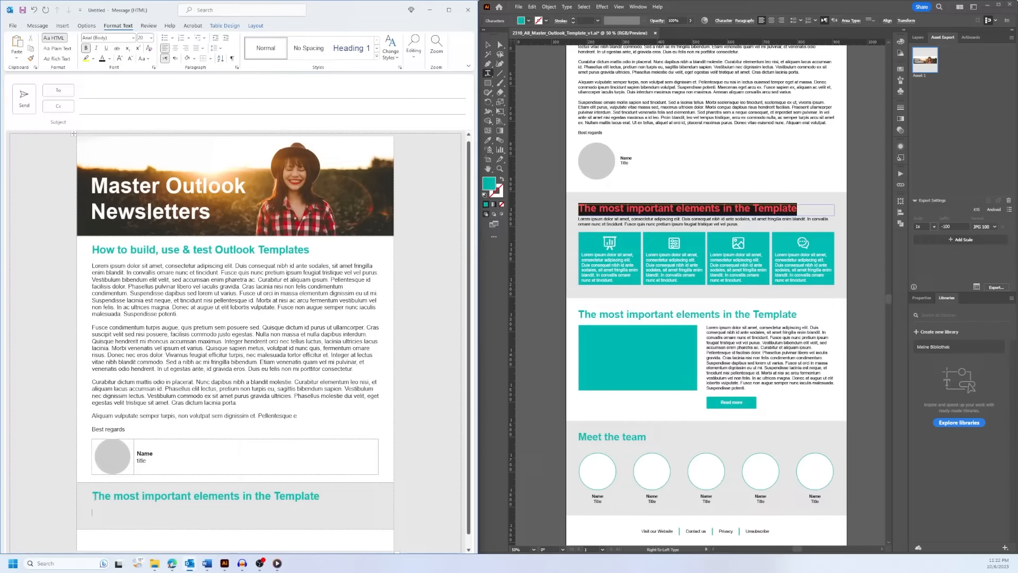
drag(92, 496, 325, 498)
click(144, 514)
drag(258, 279, 87, 269)
key(ctrl+c)
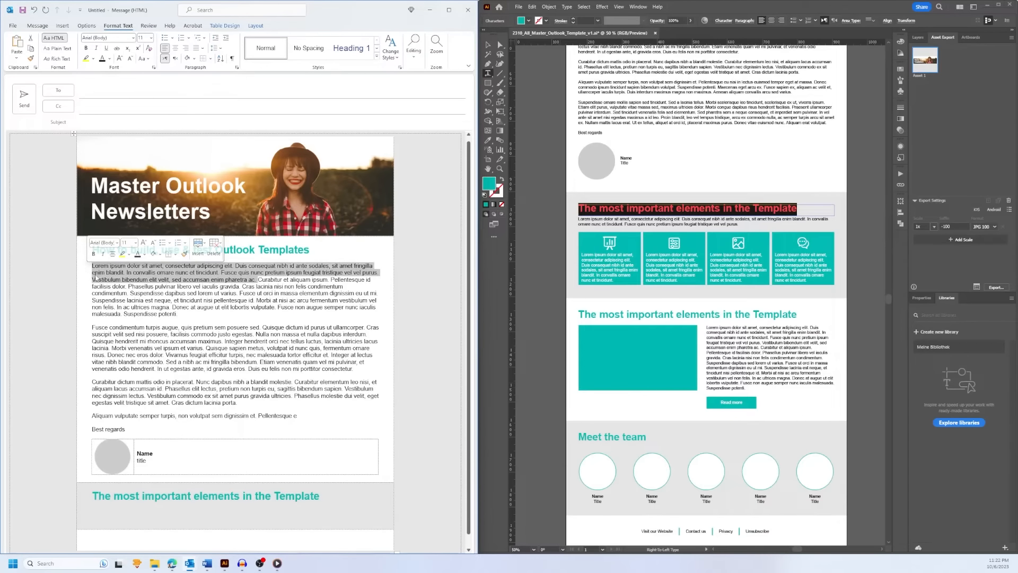
click(99, 513)
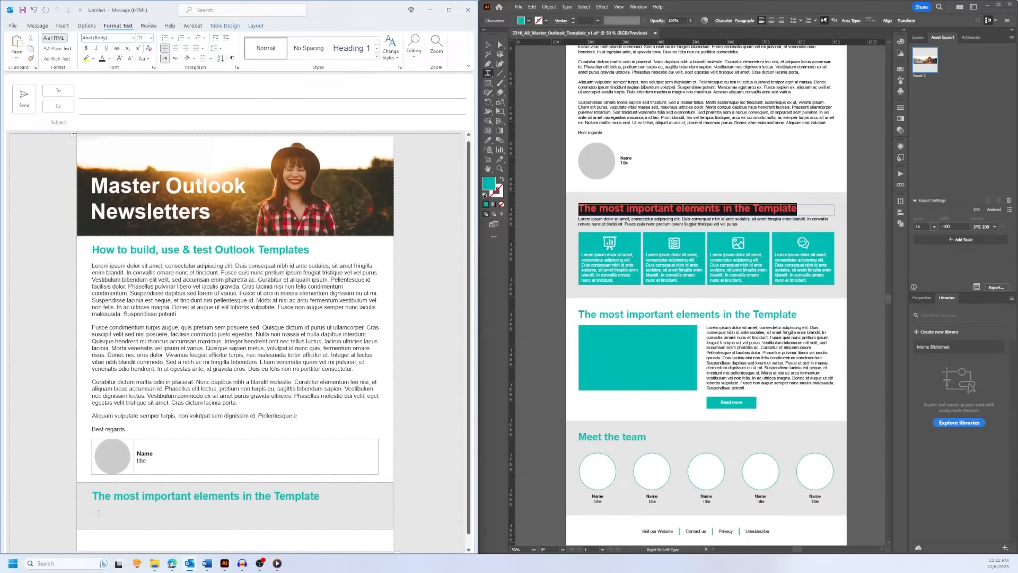
key(ctrl+v)
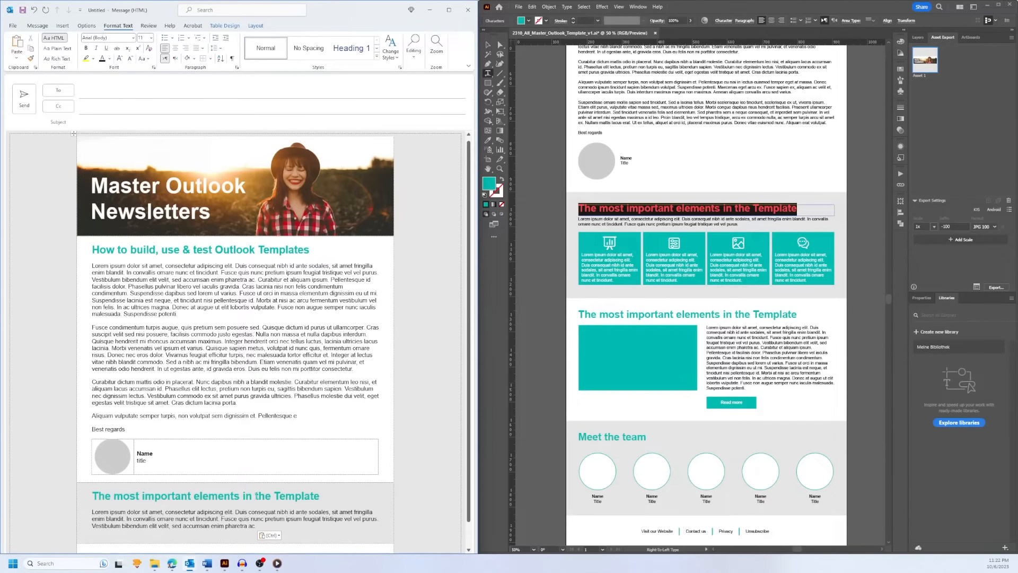
Insert a table of four columns and one row on a new line below the grey section's paragraph.
scroll(257, 496, down, 1)
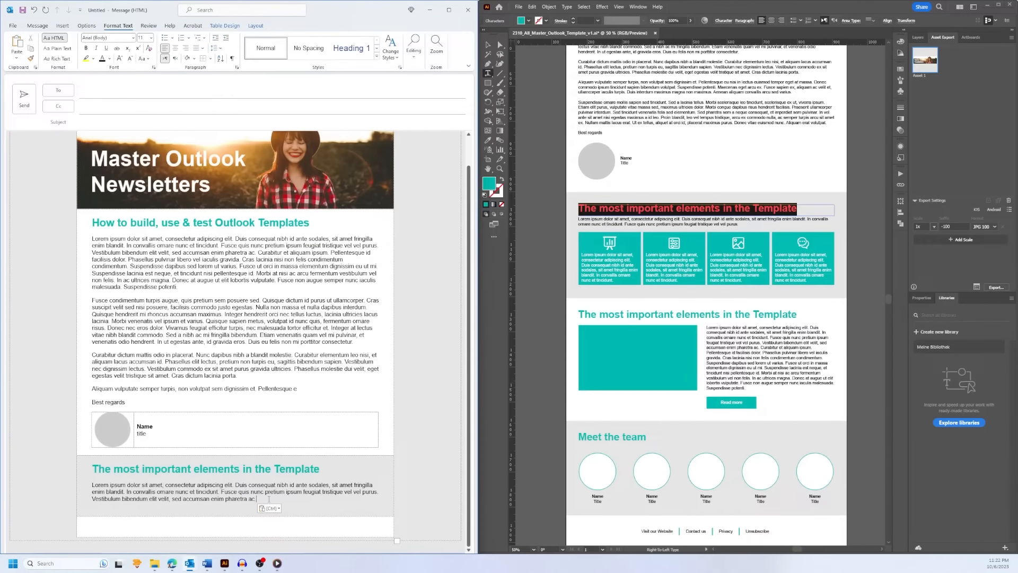
key(Return)
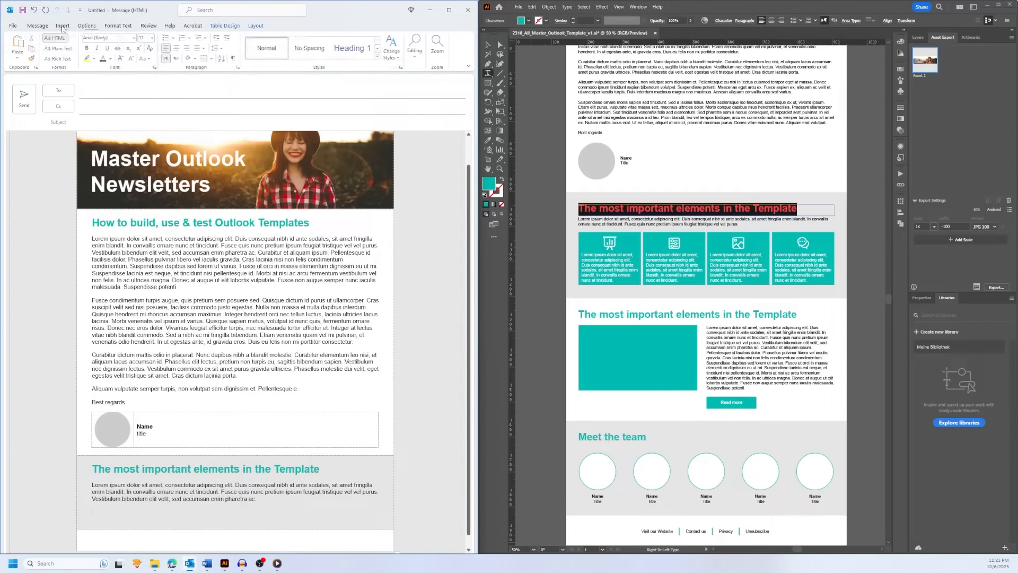
click(63, 27)
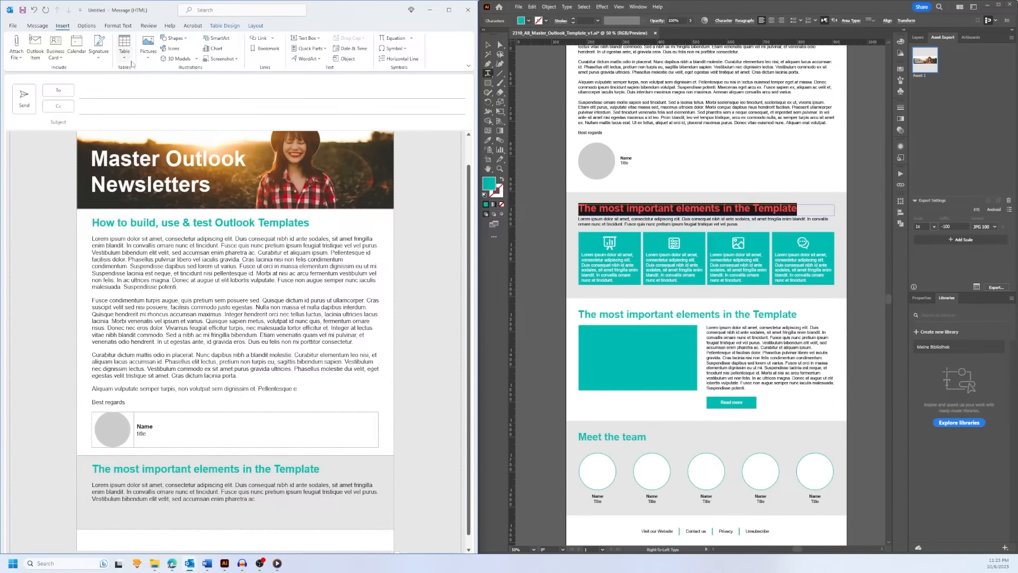
click(175, 38)
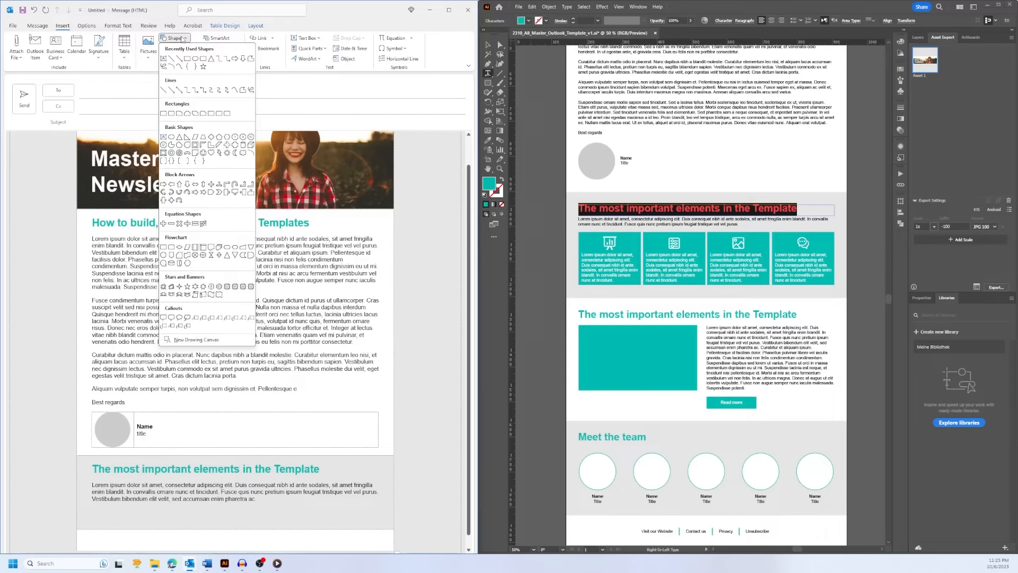
click(123, 53)
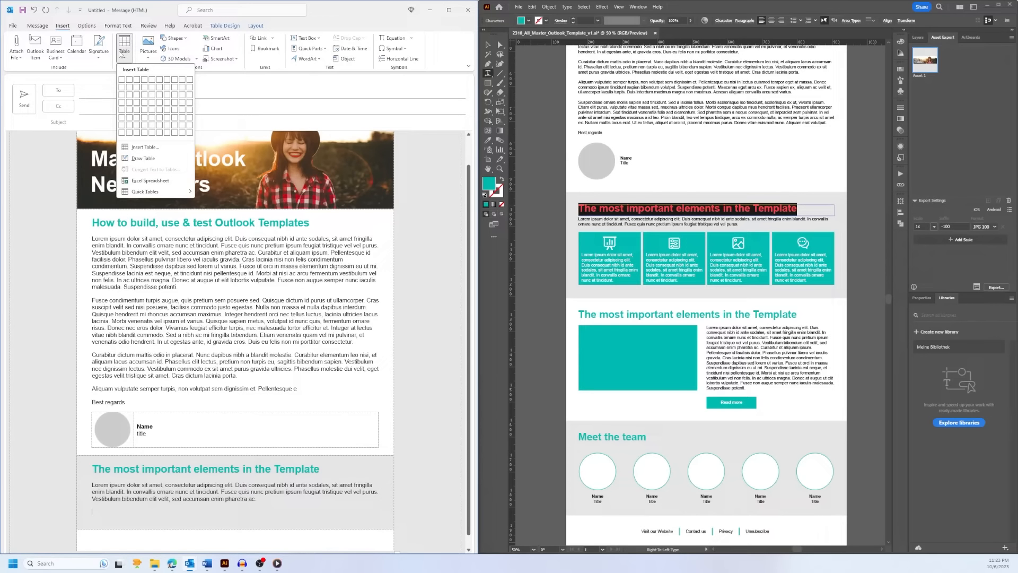
click(144, 81)
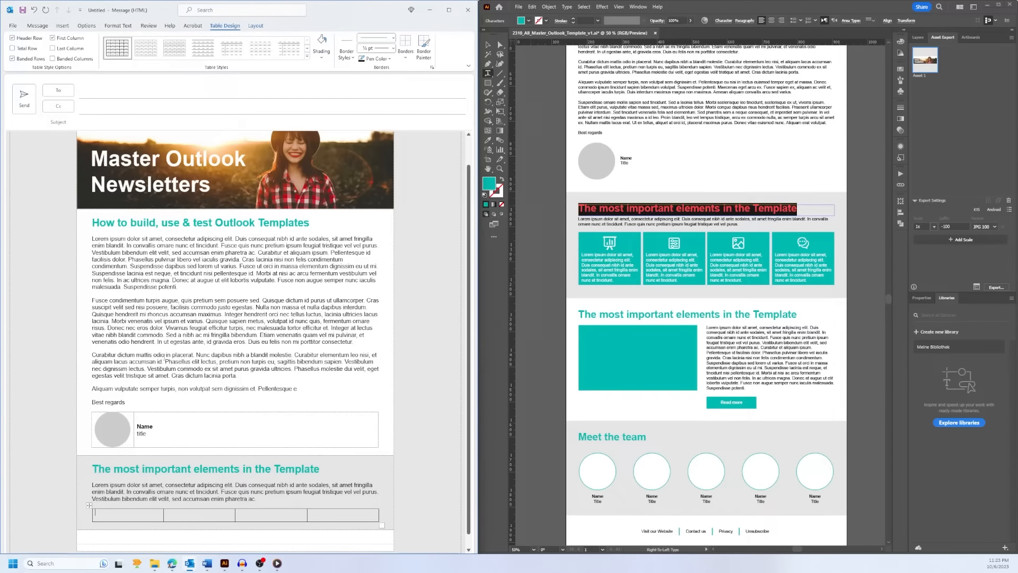
Remove all borders from the new four-column table and shade its cells with the recently used teal colour.
click(89, 505)
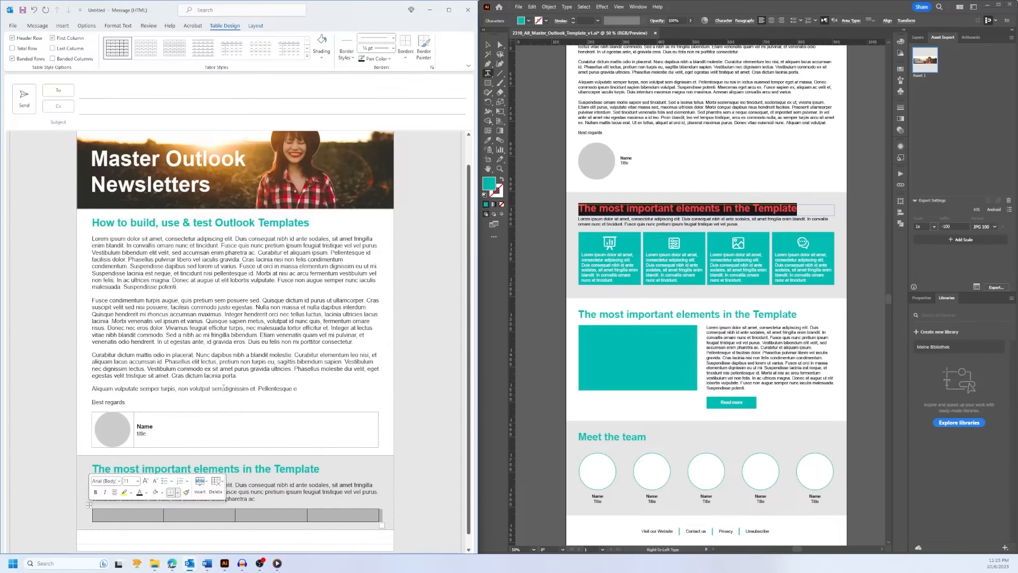
click(253, 26)
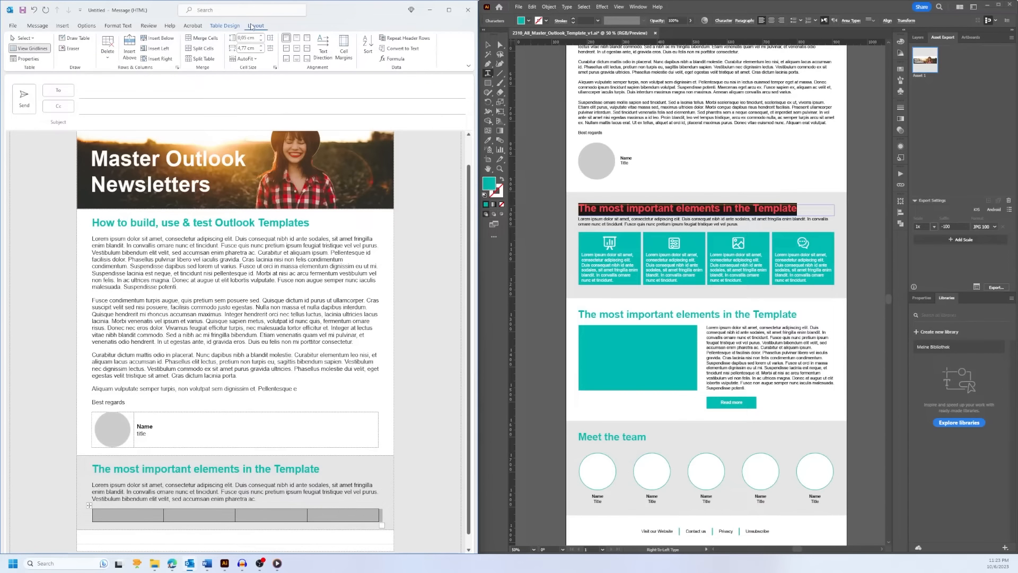
click(225, 25)
click(404, 57)
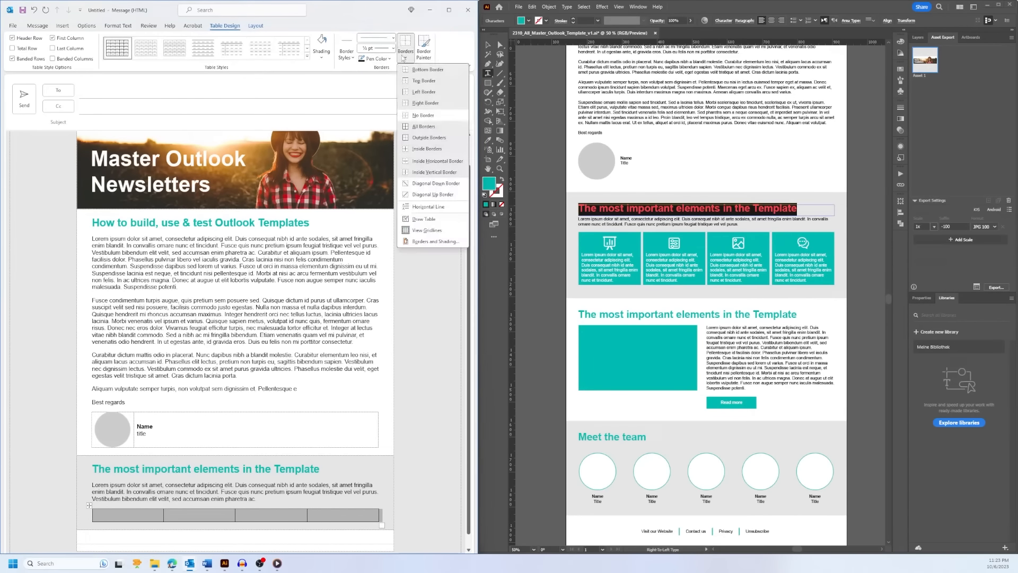
click(426, 126)
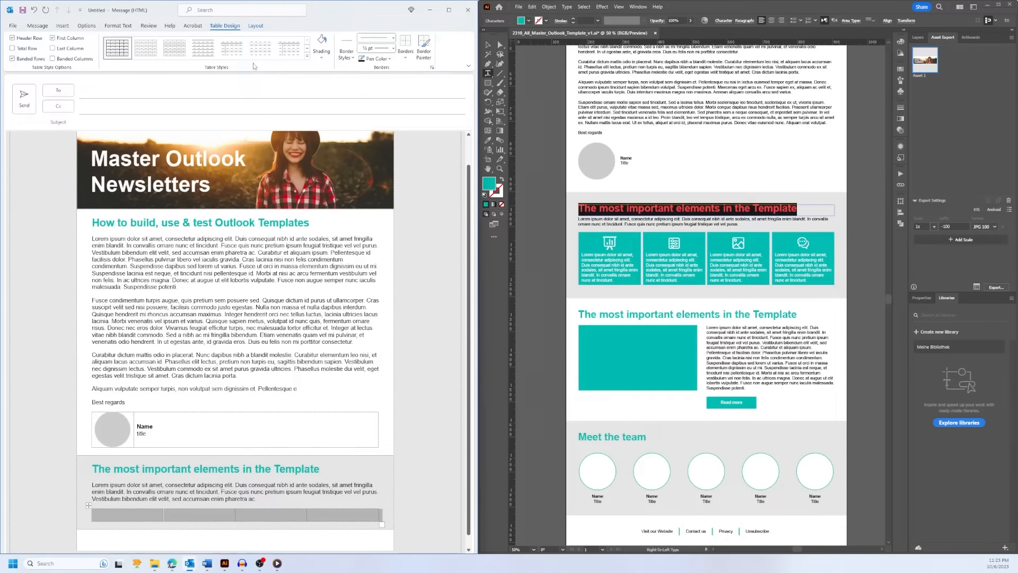
click(321, 57)
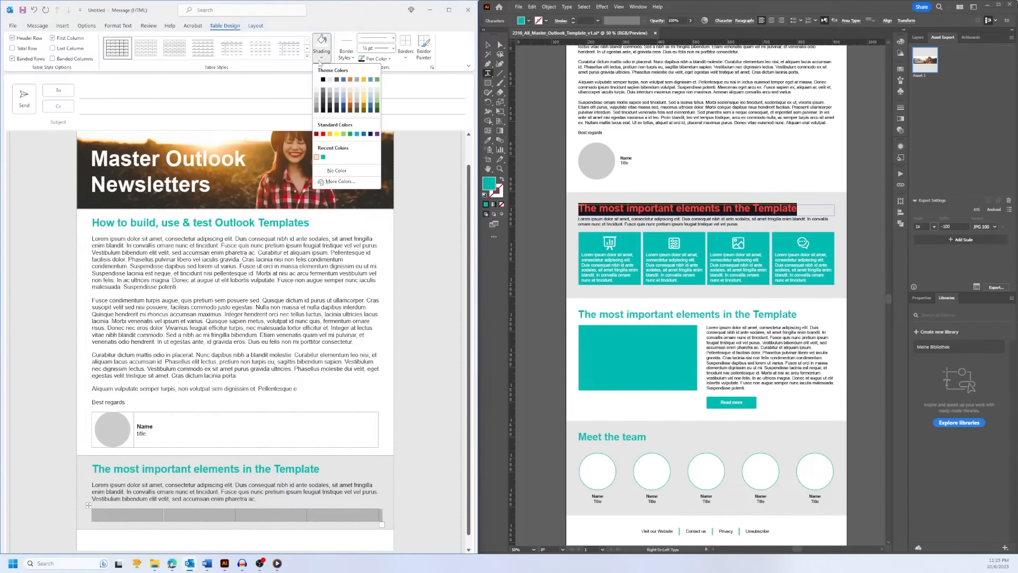
click(324, 157)
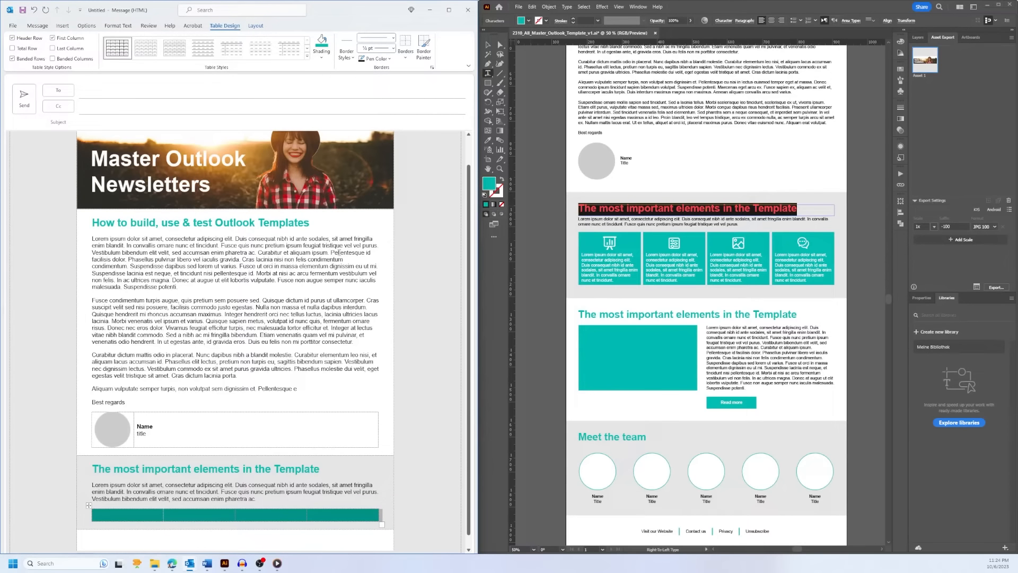
Add 3 pt inside vertical borders in the recently used light grey to the whole four-column teal table.
click(329, 514)
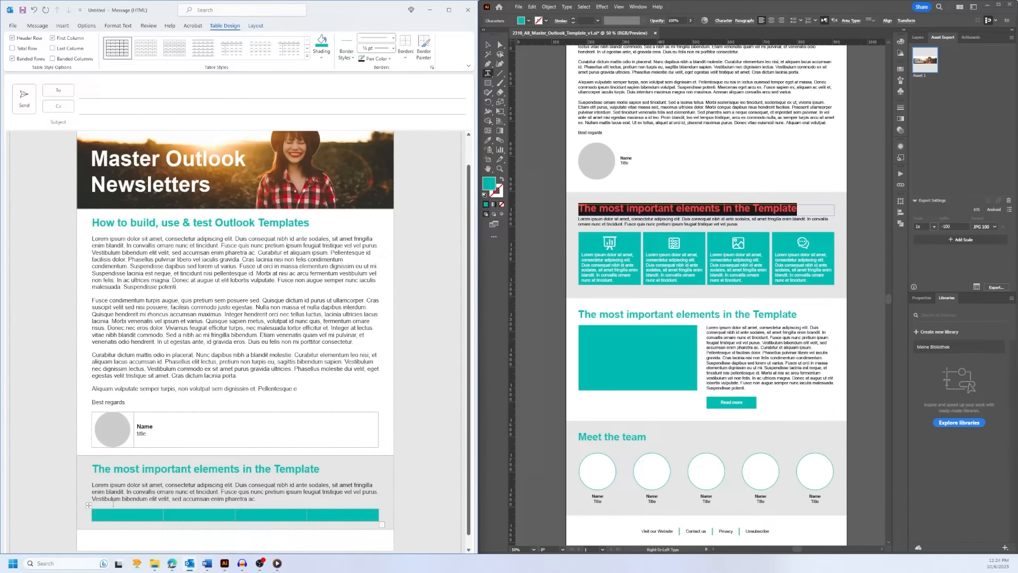
click(88, 505)
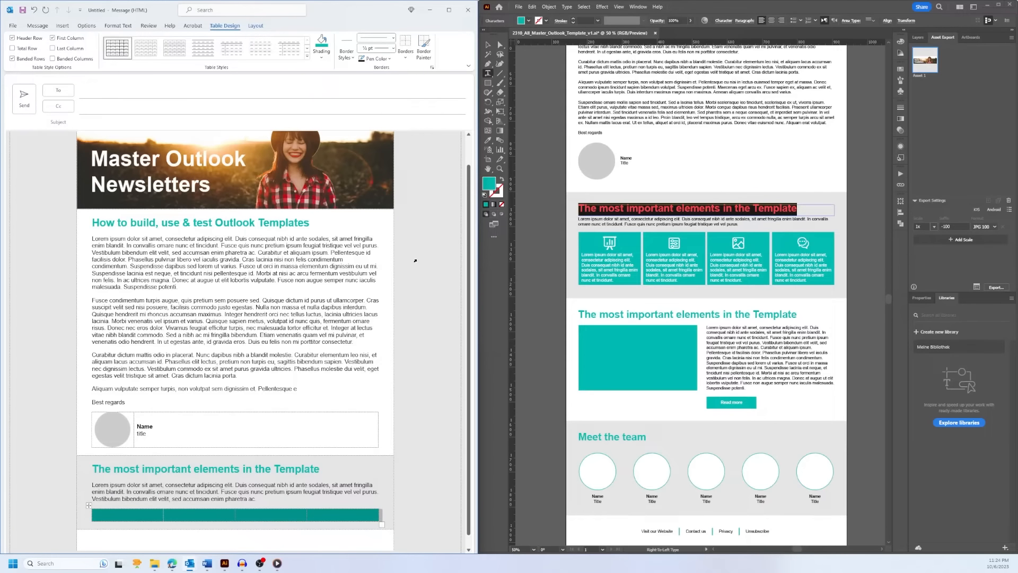
click(390, 59)
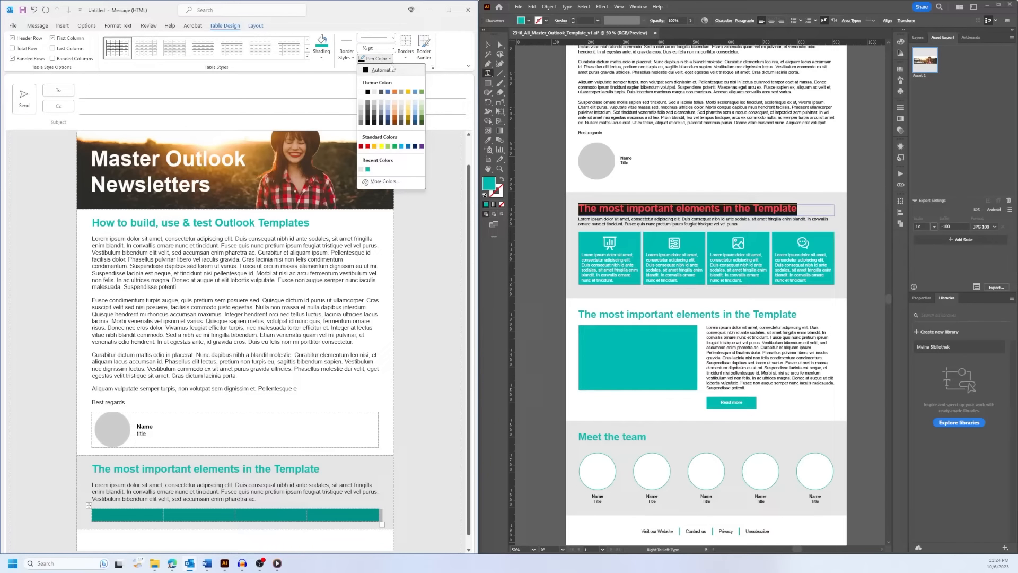
click(362, 169)
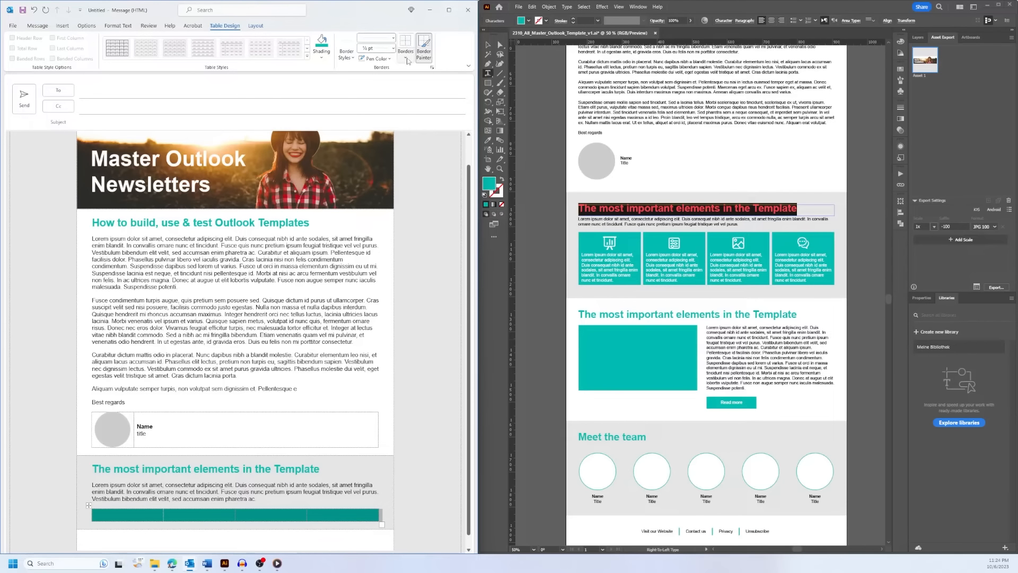
click(393, 49)
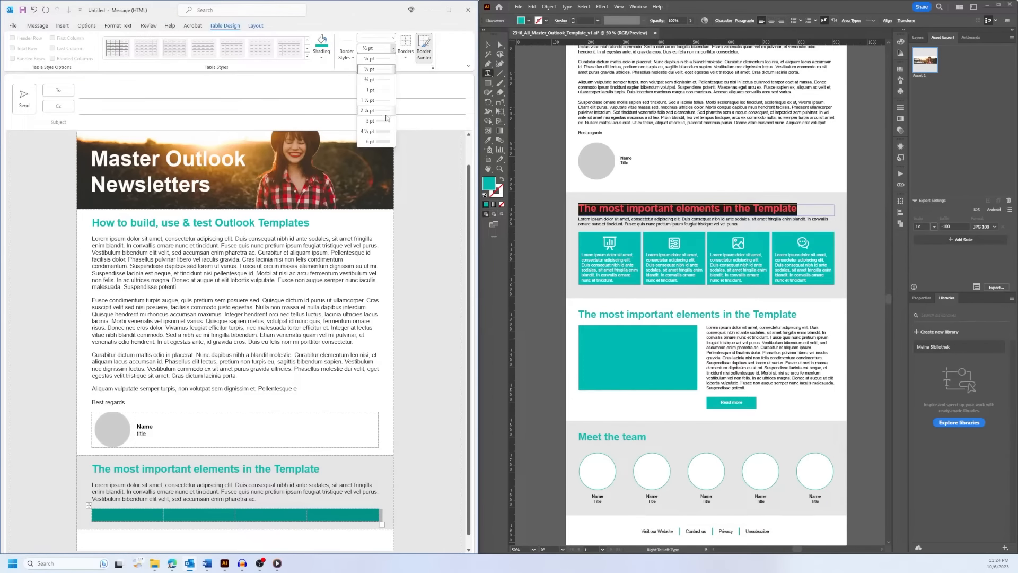
click(385, 122)
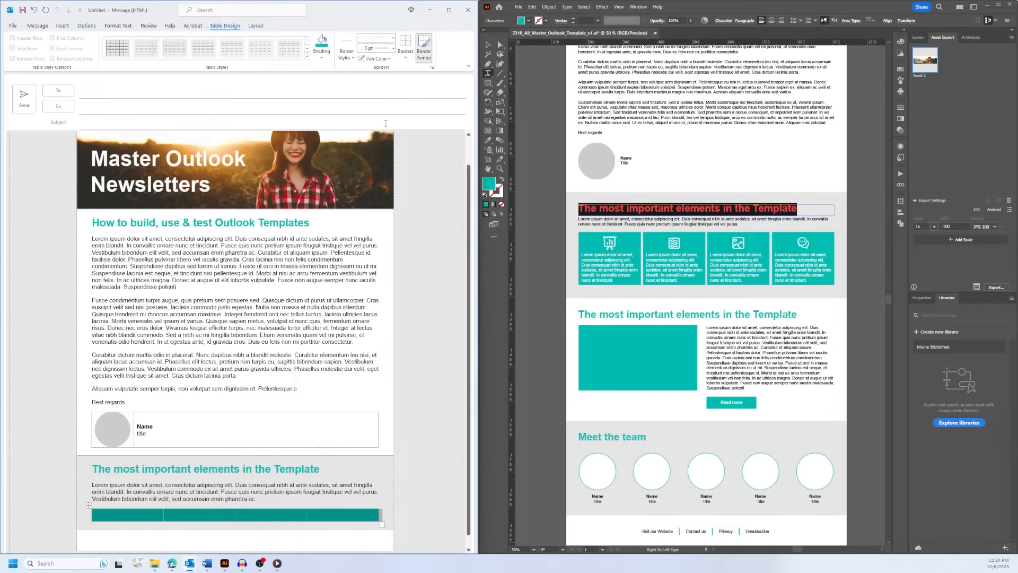
click(405, 60)
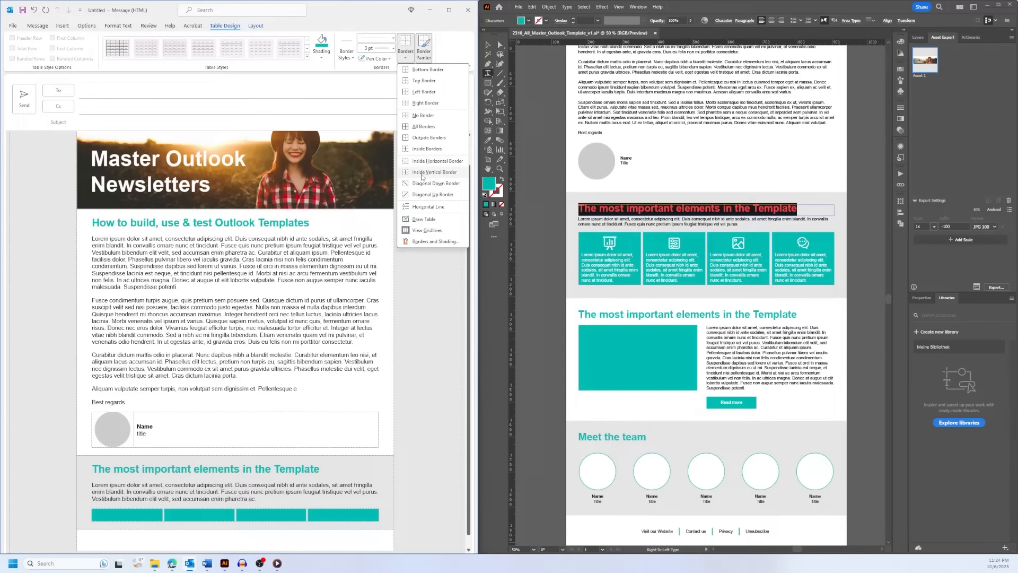
click(422, 177)
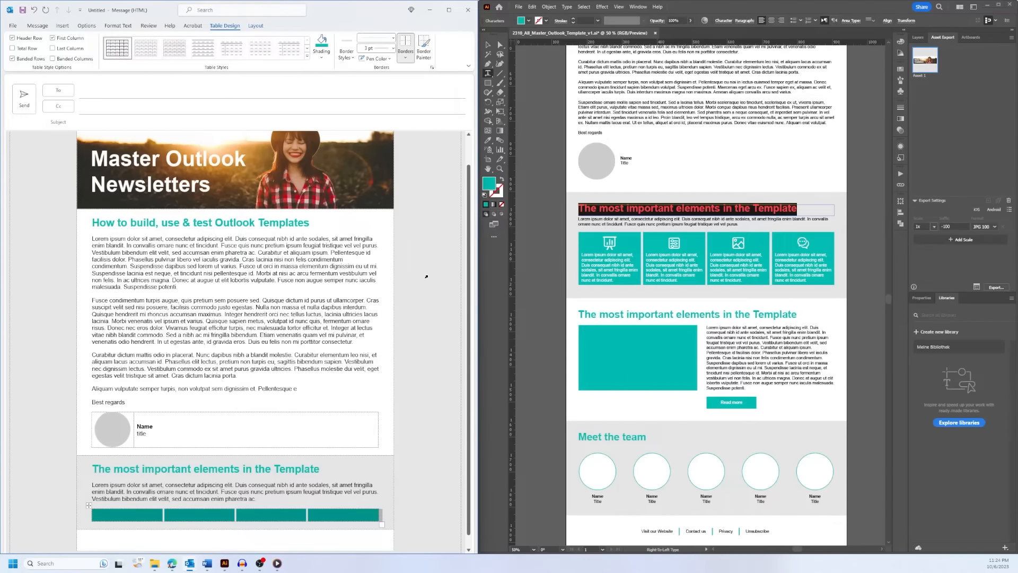
Give all four teal cells their own margins instead of the whole table's, with a top margin of 0.25 cm.
click(333, 510)
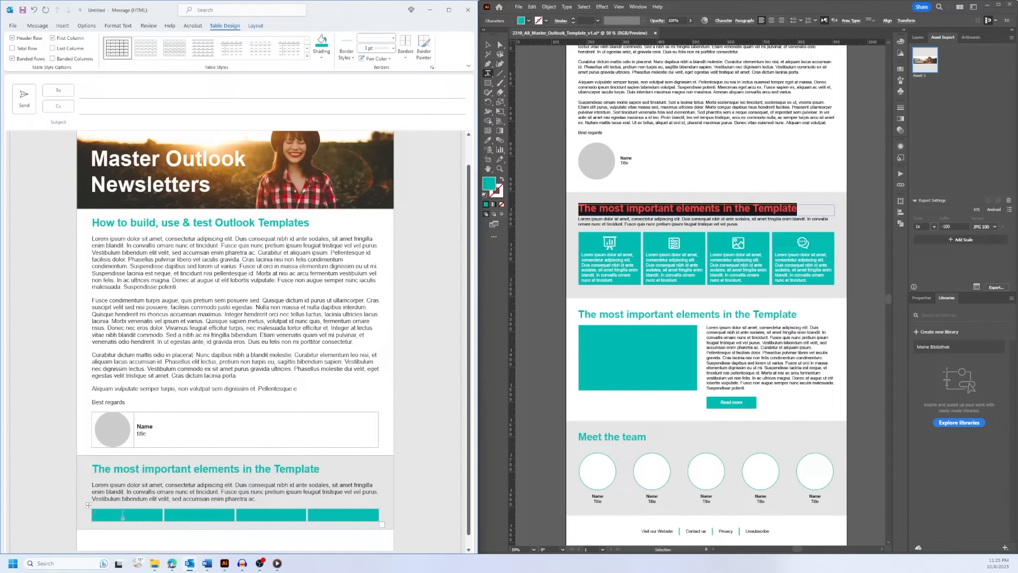
drag(122, 514, 374, 514)
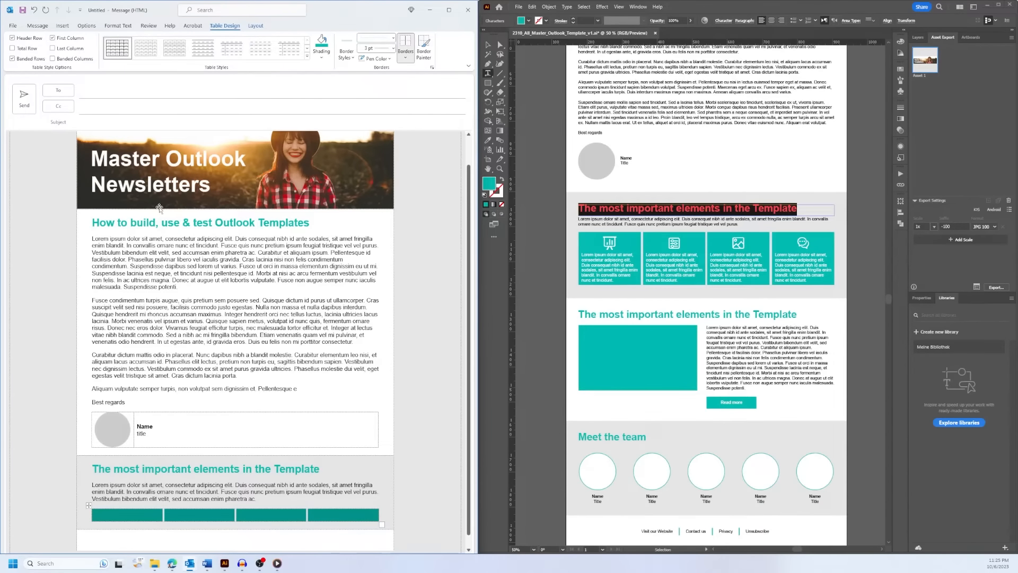
click(253, 26)
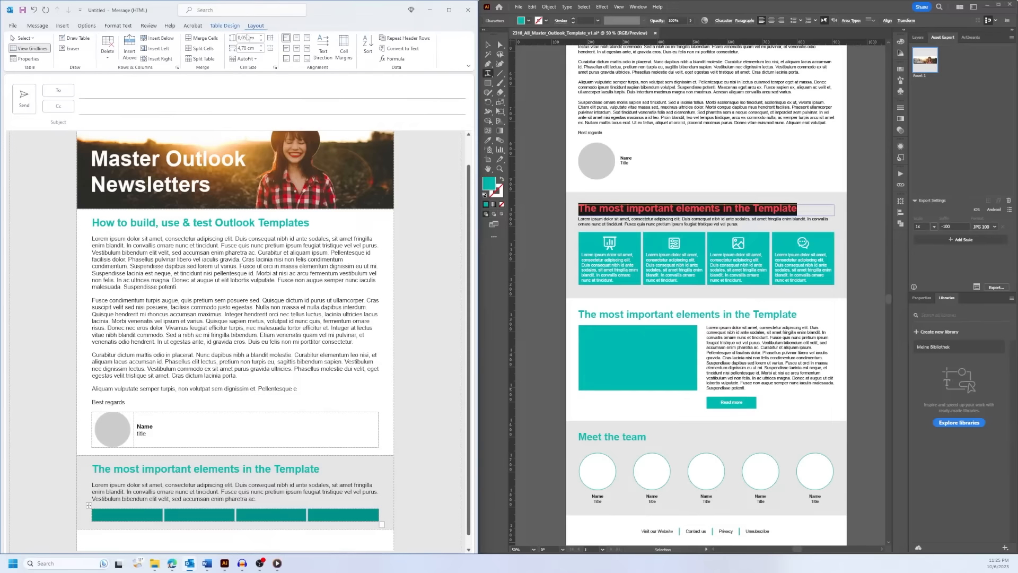
click(13, 61)
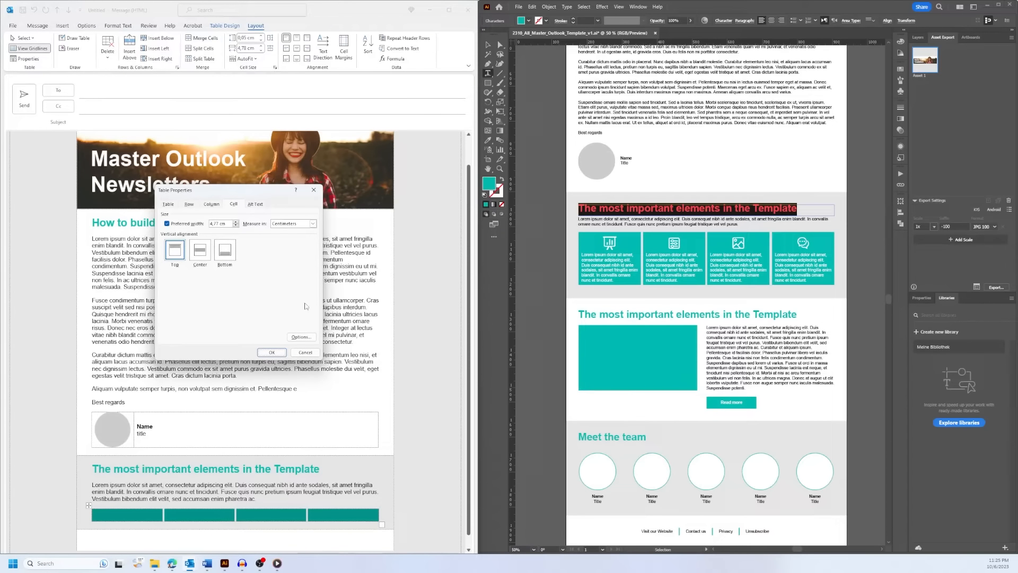
click(301, 336)
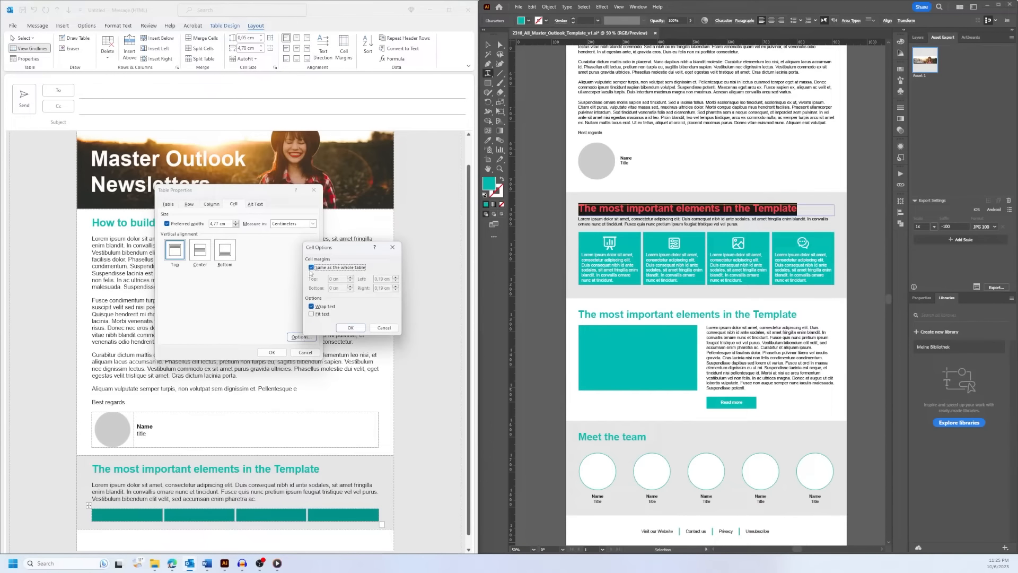
click(311, 267)
click(349, 276)
click(349, 277)
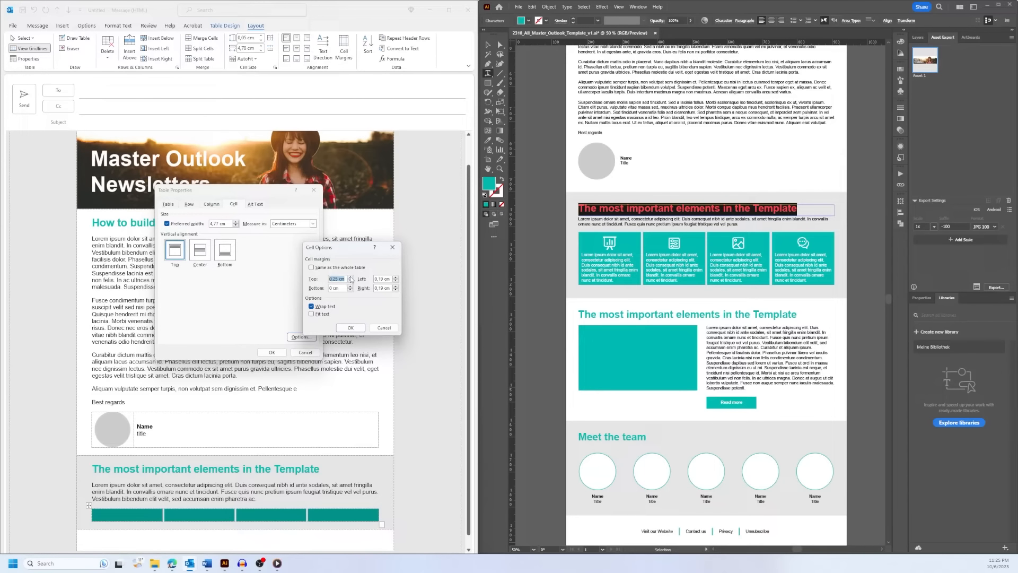
Increase the bottom, left and right margins of the four teal cells and apply the cell settings.
click(351, 285)
click(350, 289)
click(396, 281)
click(395, 278)
click(396, 287)
click(350, 327)
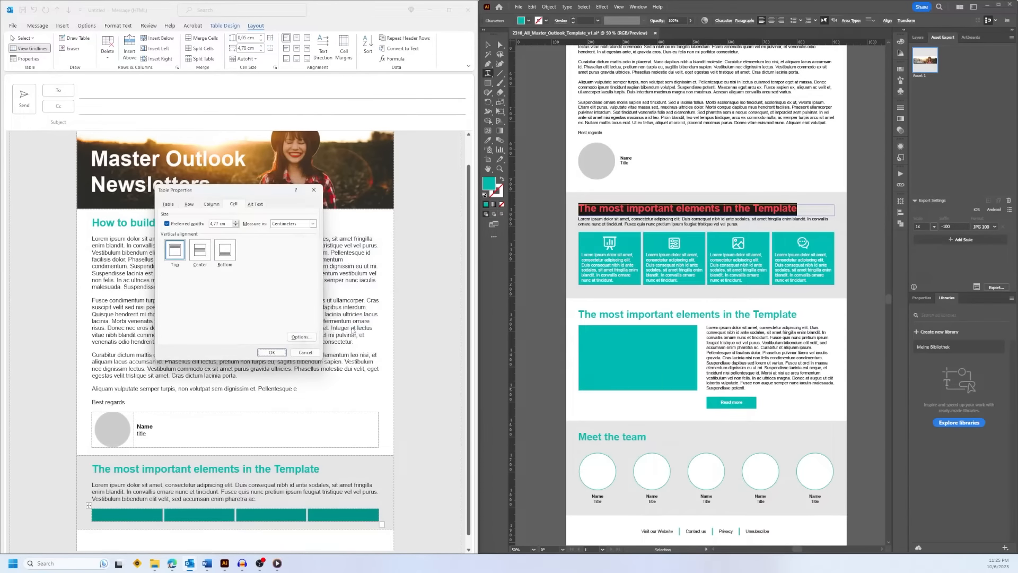
click(271, 352)
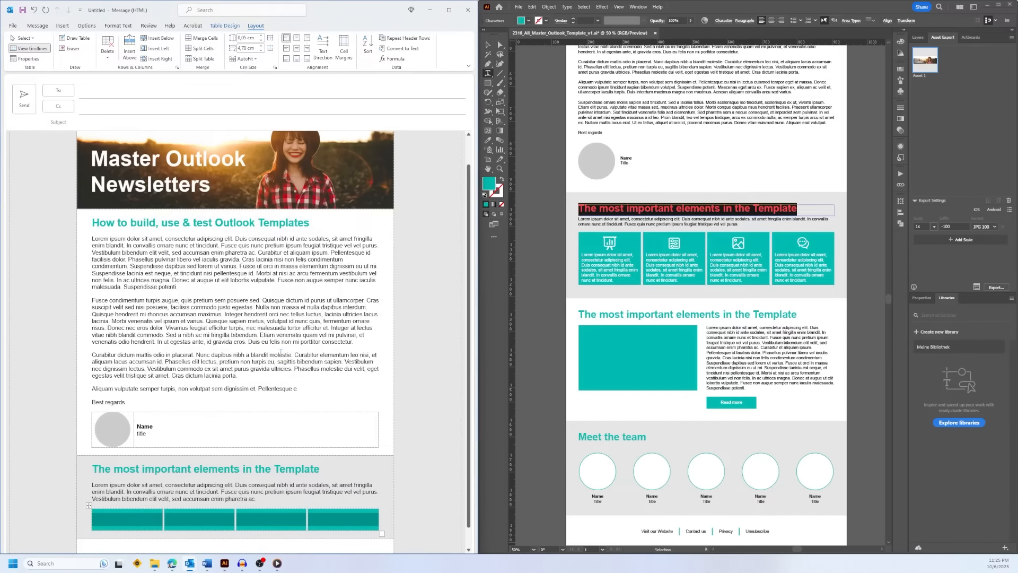
scroll(281, 353, down, 1)
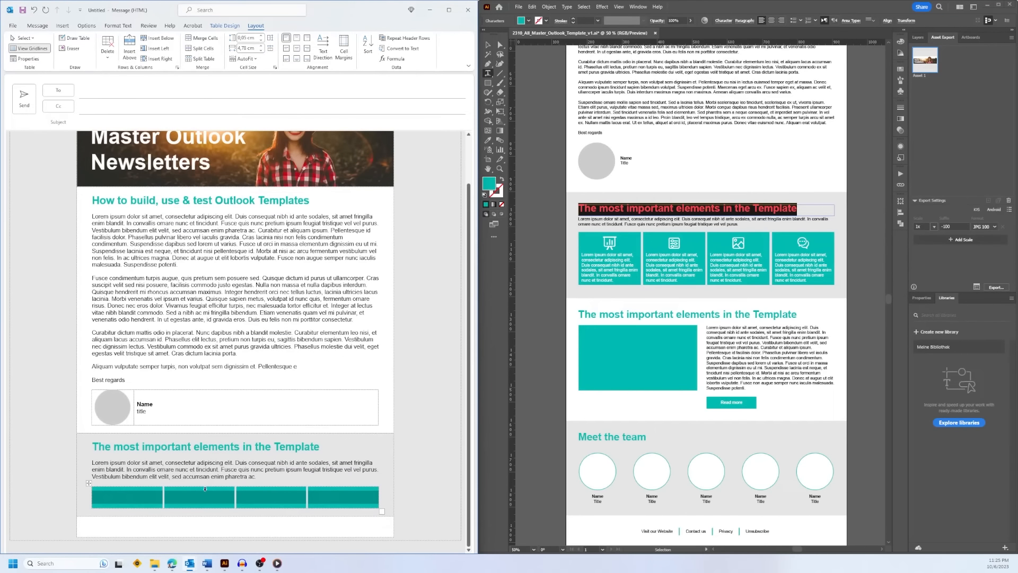
click(205, 488)
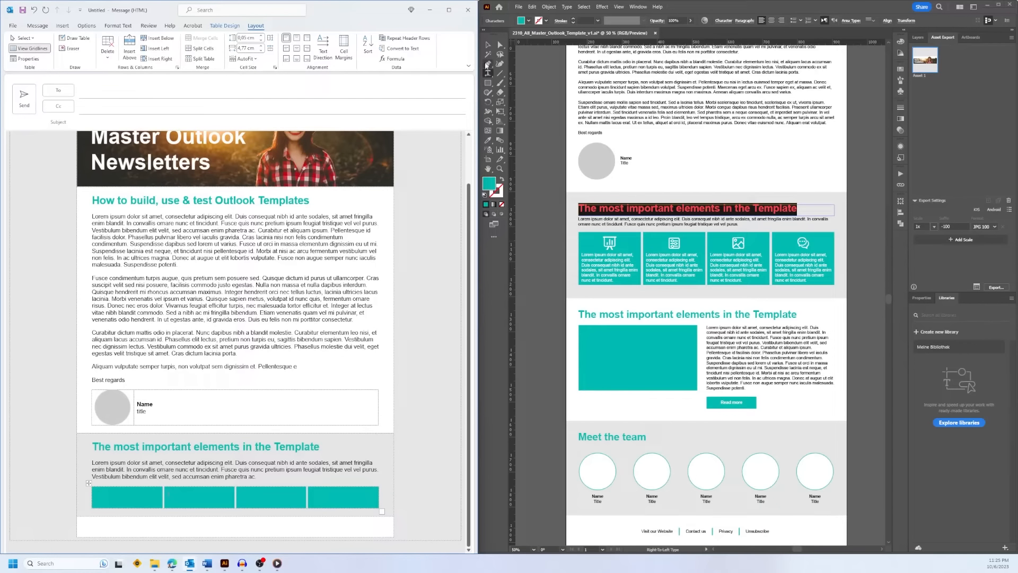
click(488, 46)
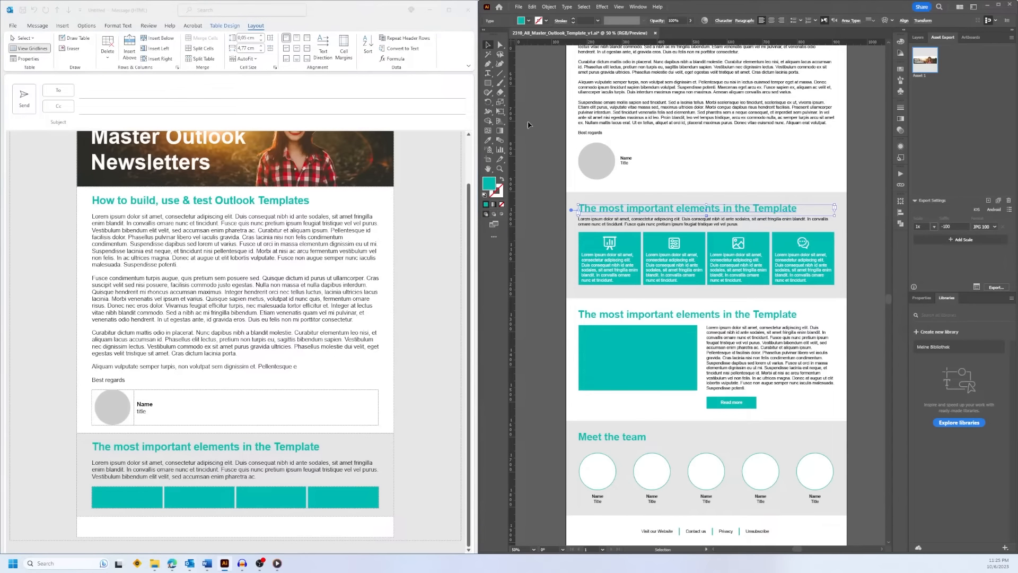
click(595, 254)
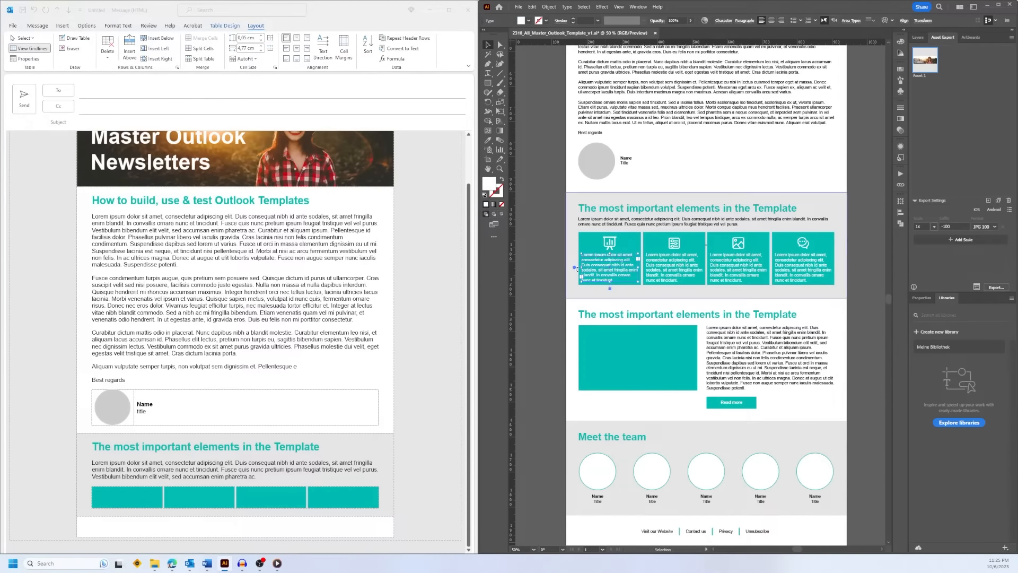
double_click(577, 271)
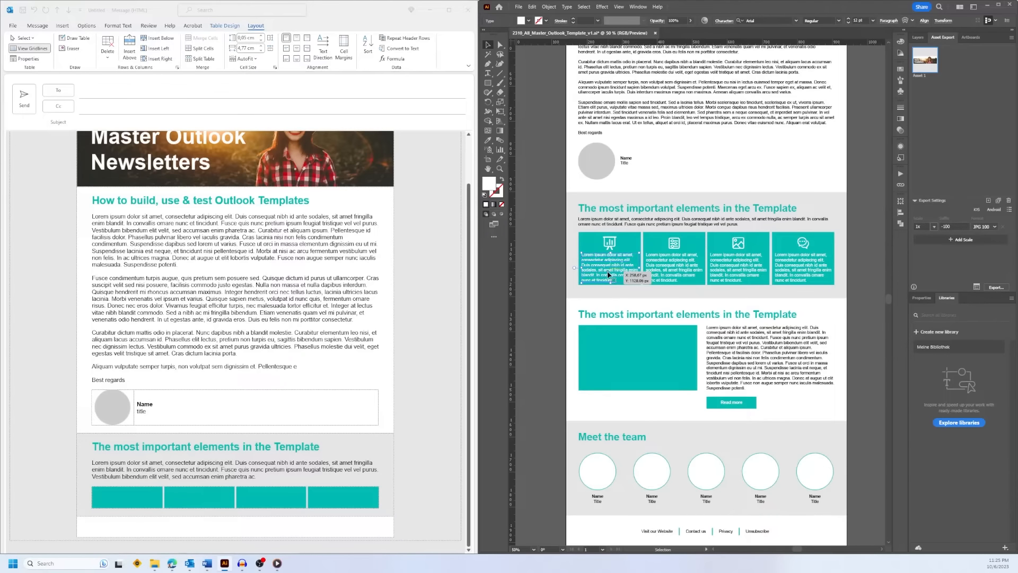
double_click(607, 271)
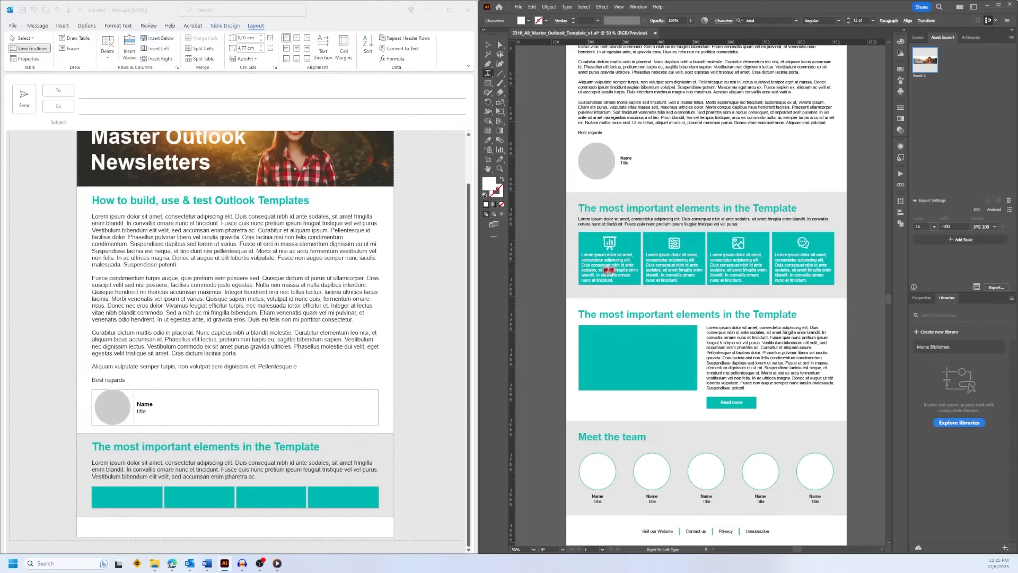
triple_click(609, 271)
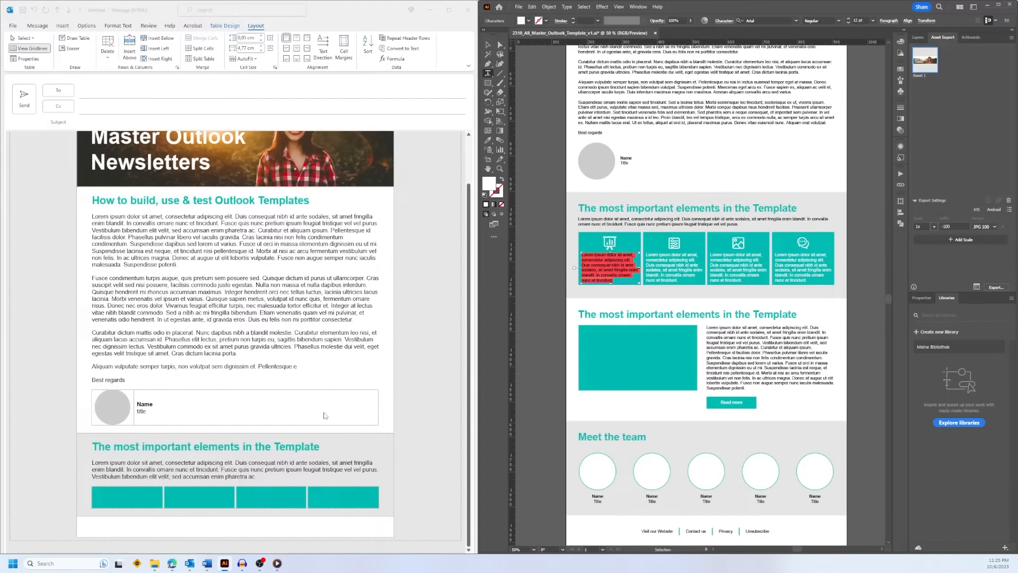
click(124, 500)
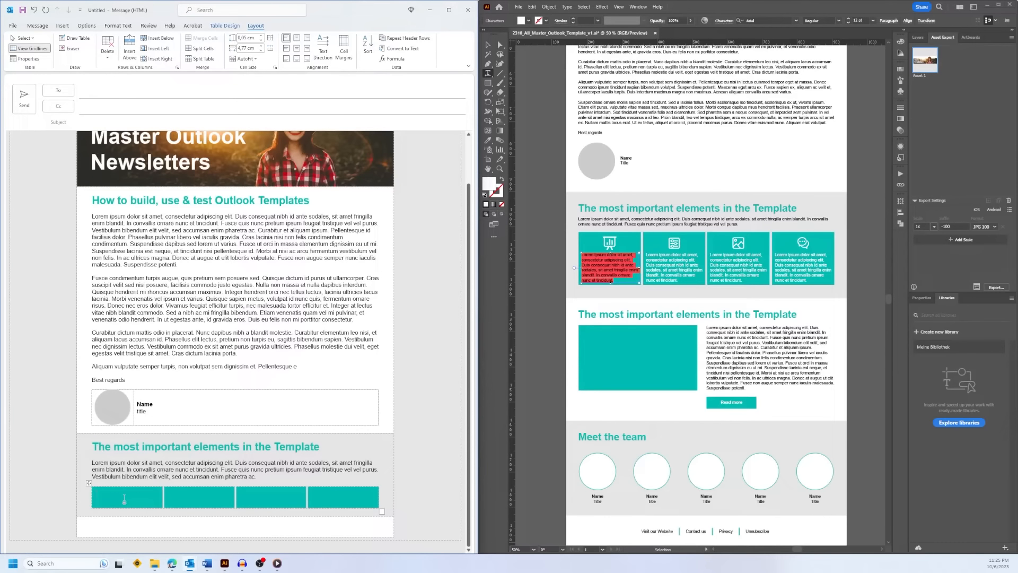
Copy the intro text from "Lorem ipsum" through "tincidunt" in the grey section and paste it into each of the four teal cells.
click(206, 476)
drag(221, 469, 92, 462)
key(ctrl+c)
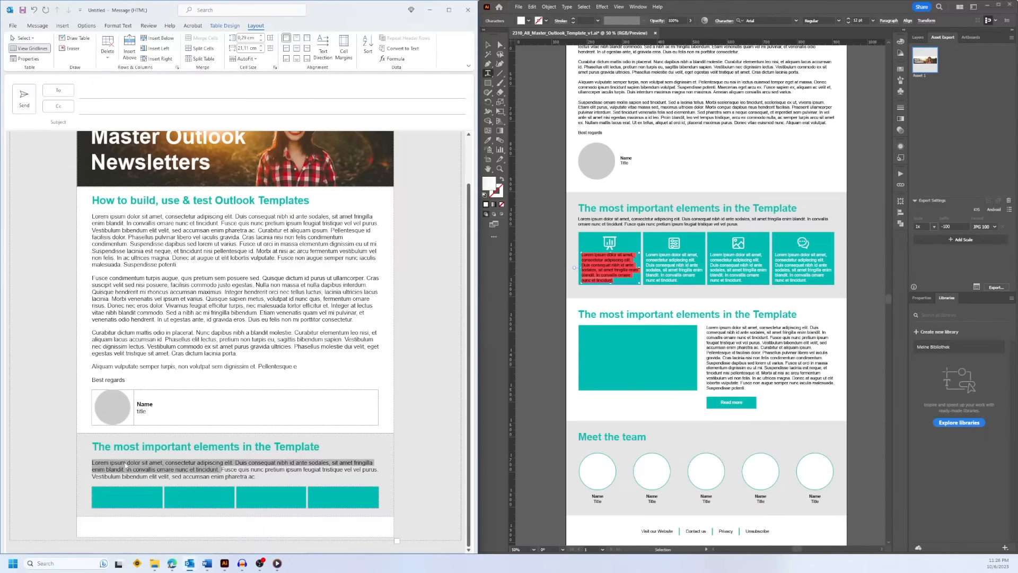
click(105, 501)
key(ctrl+v)
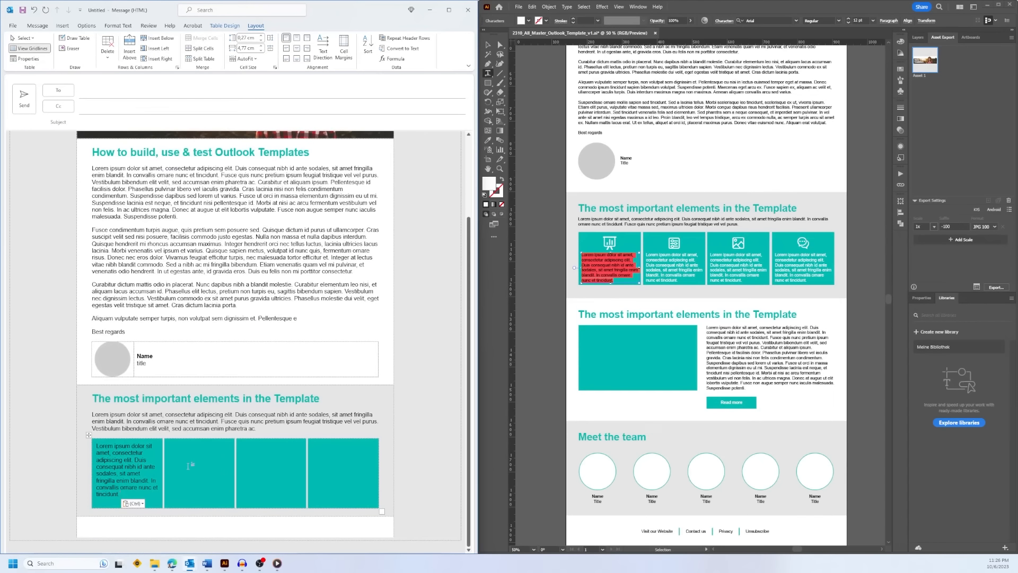
click(188, 466)
key(ctrl+v)
key(ctrl+v)
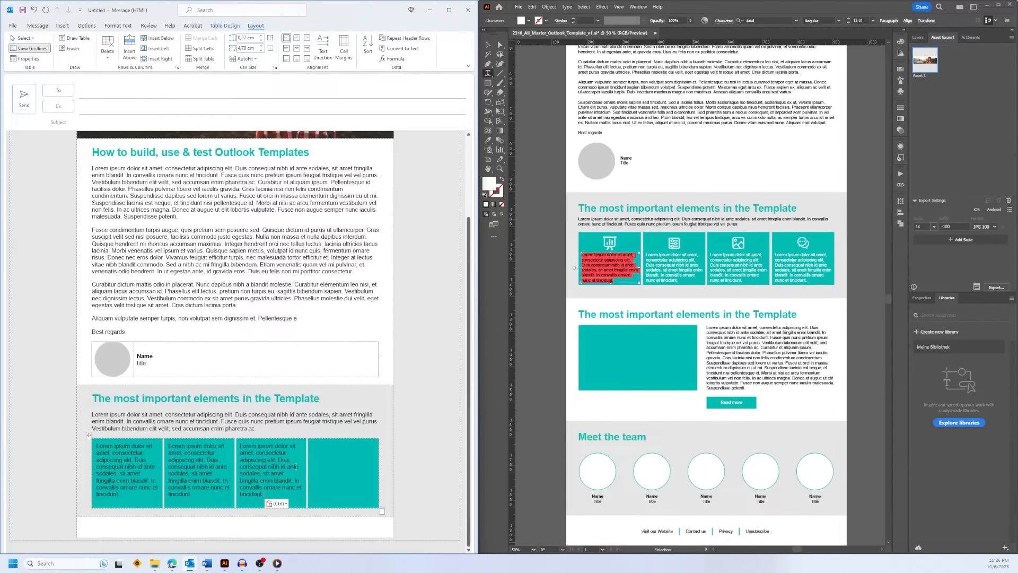
click(328, 467)
key(ctrl+v)
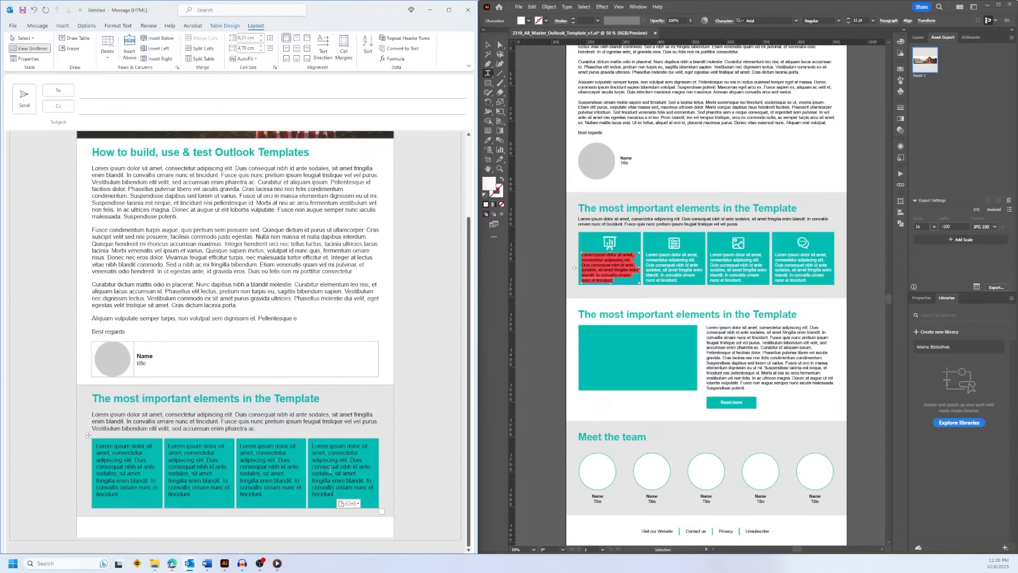
Change the font colour of the text in all four teal cells to white.
drag(342, 494, 124, 494)
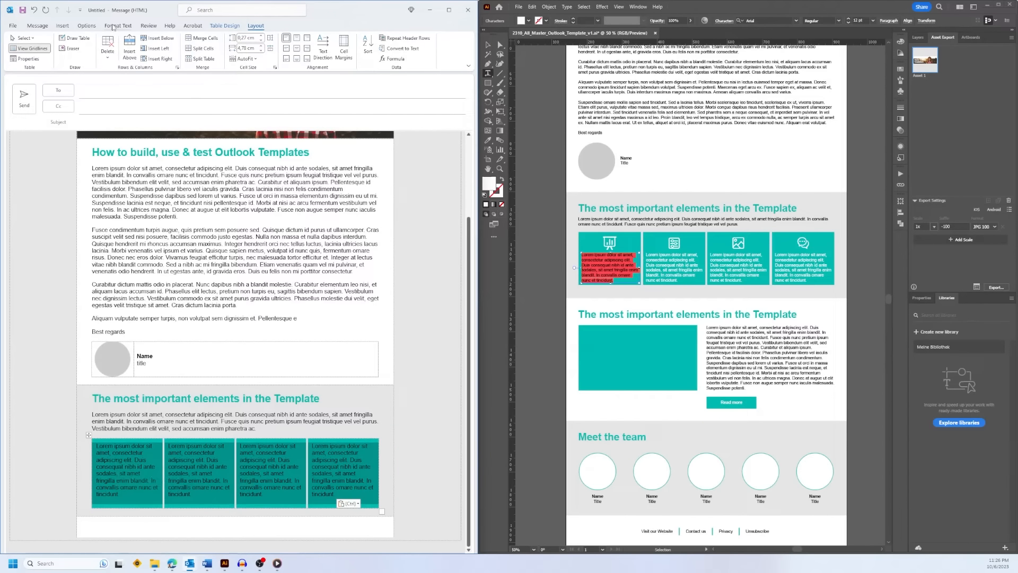
click(117, 25)
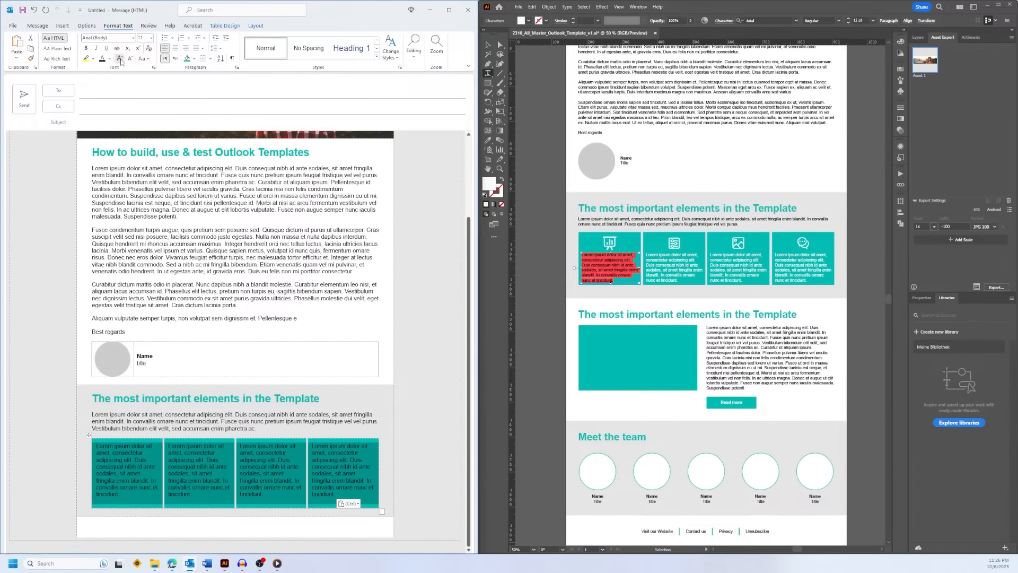
click(121, 59)
click(130, 58)
click(110, 60)
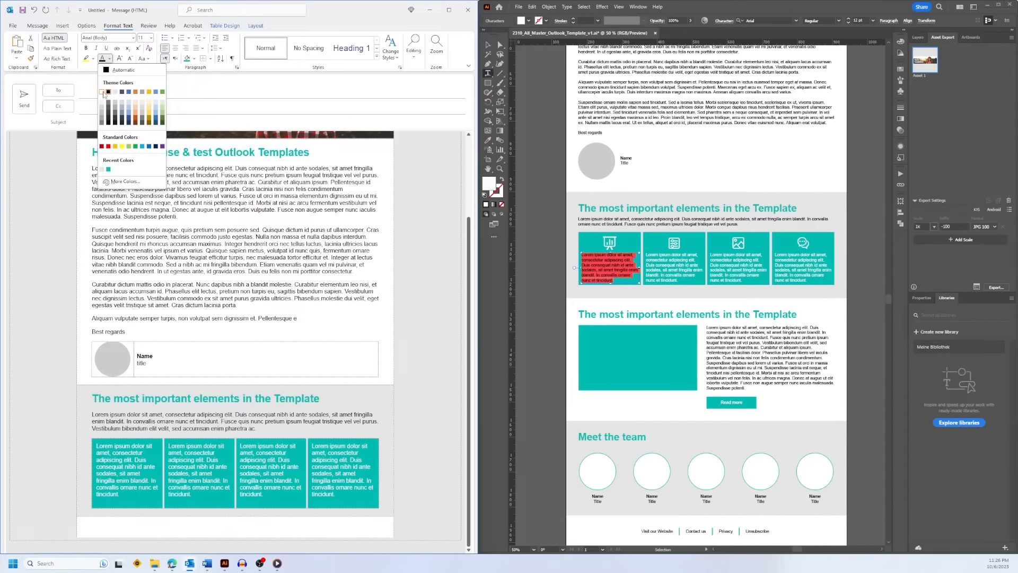
click(105, 84)
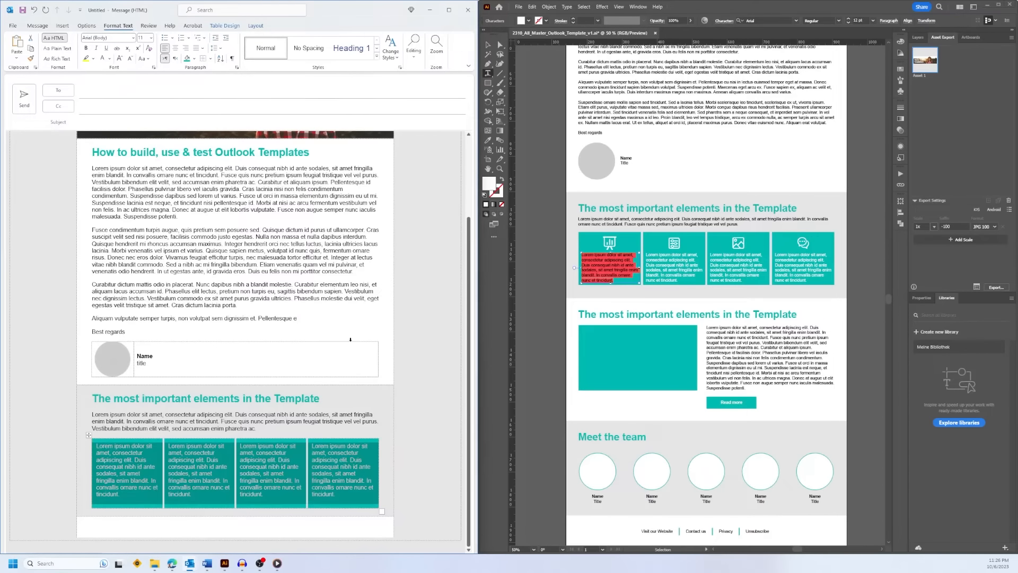
Reduce the font size of the text in all four teal cells by one increment.
click(342, 479)
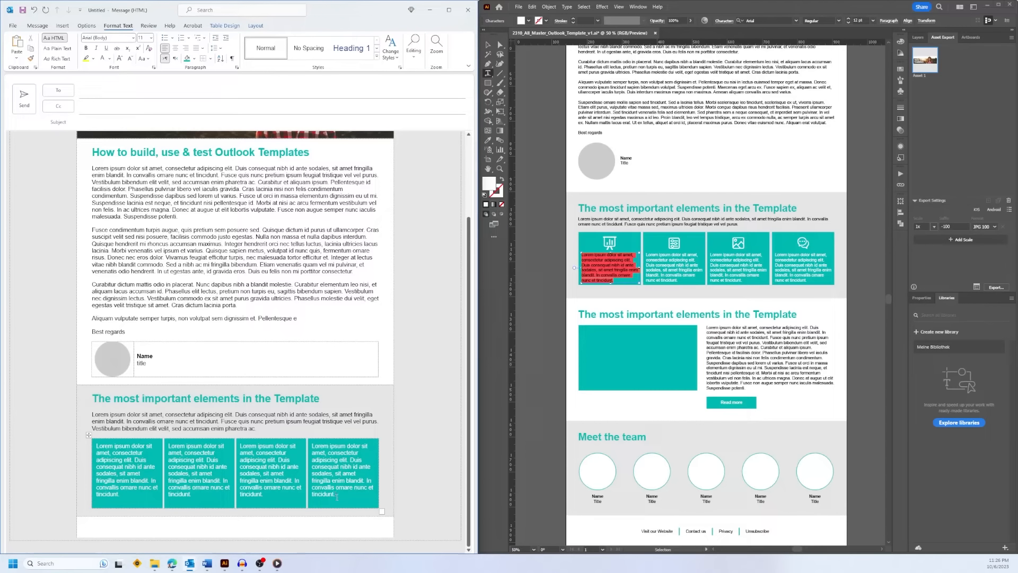
drag(337, 497, 122, 472)
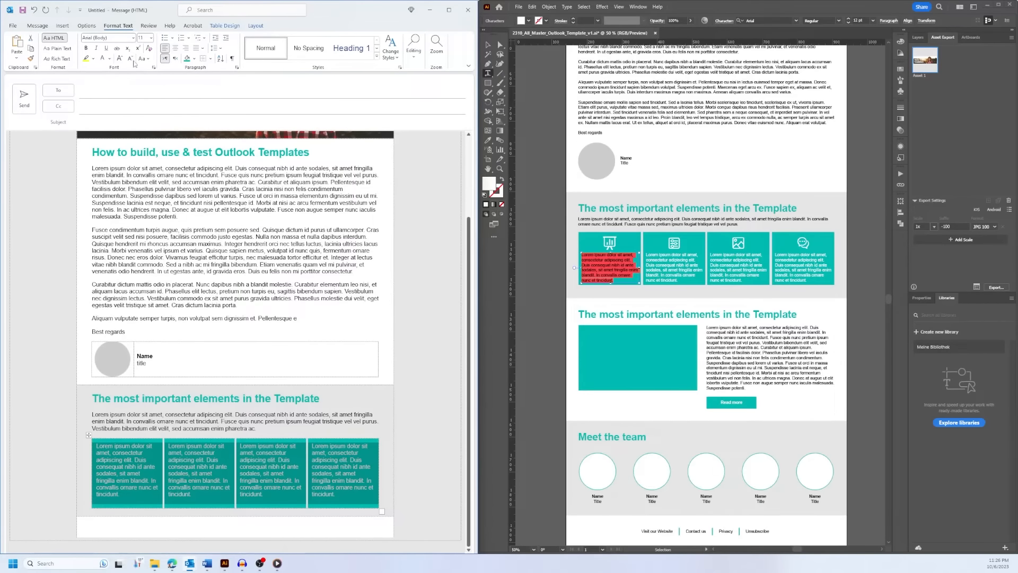
click(130, 59)
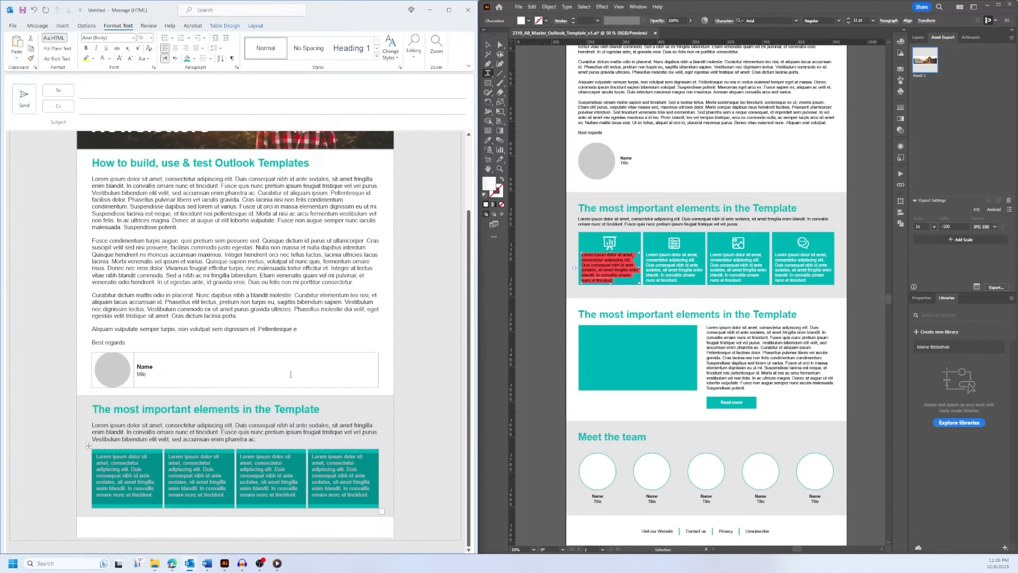
Copy the presentation-chart icon from the first teal box in Illustrator and paste it on its own line above the first Outlook teal cell's text.
click(320, 460)
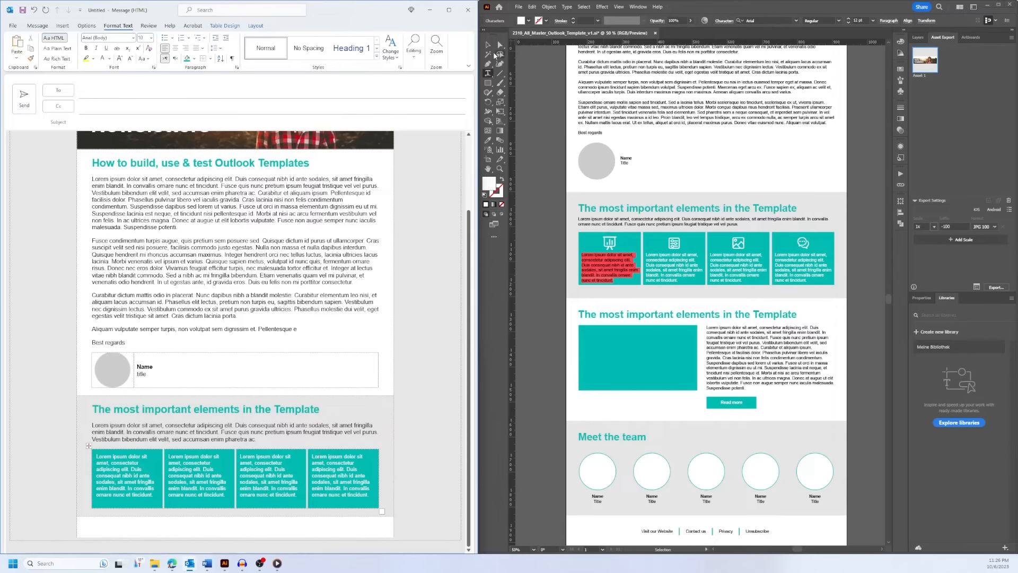
click(488, 44)
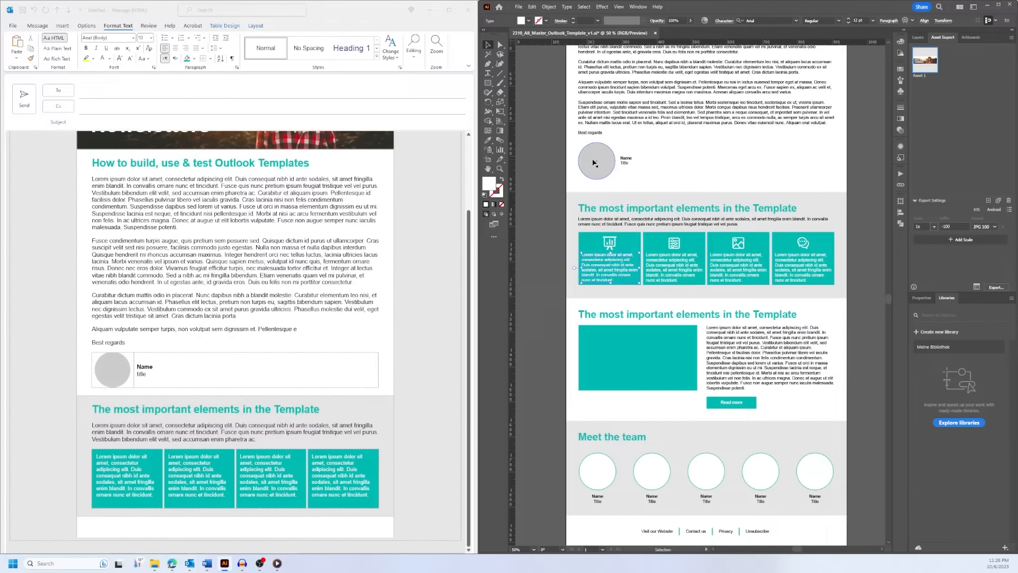
click(594, 162)
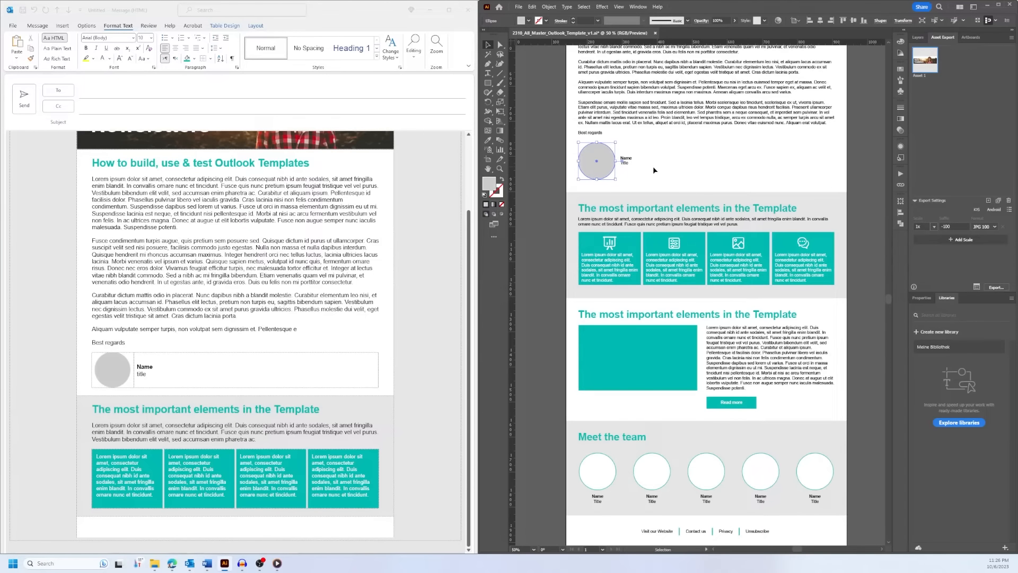
click(615, 246)
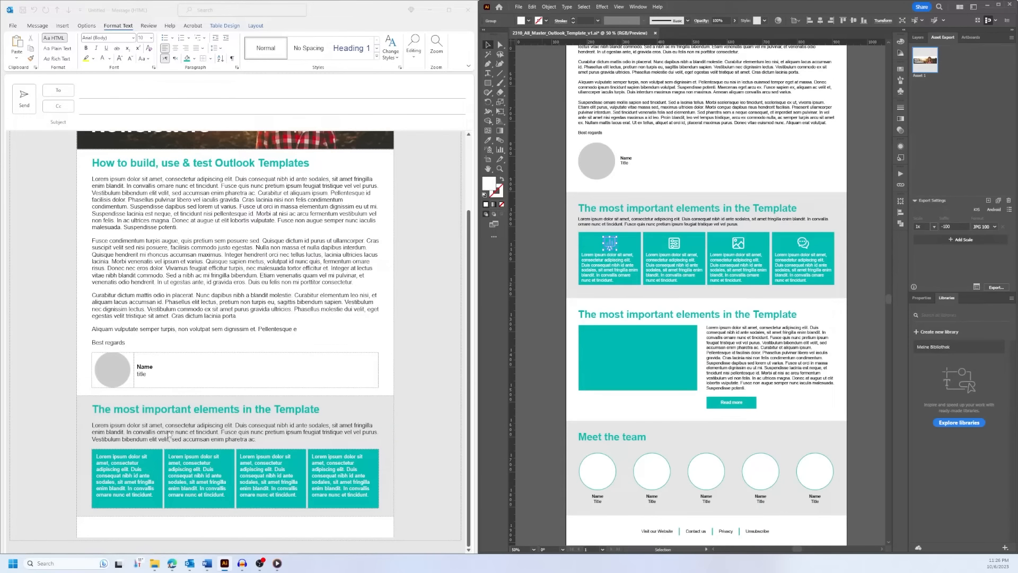
click(99, 461)
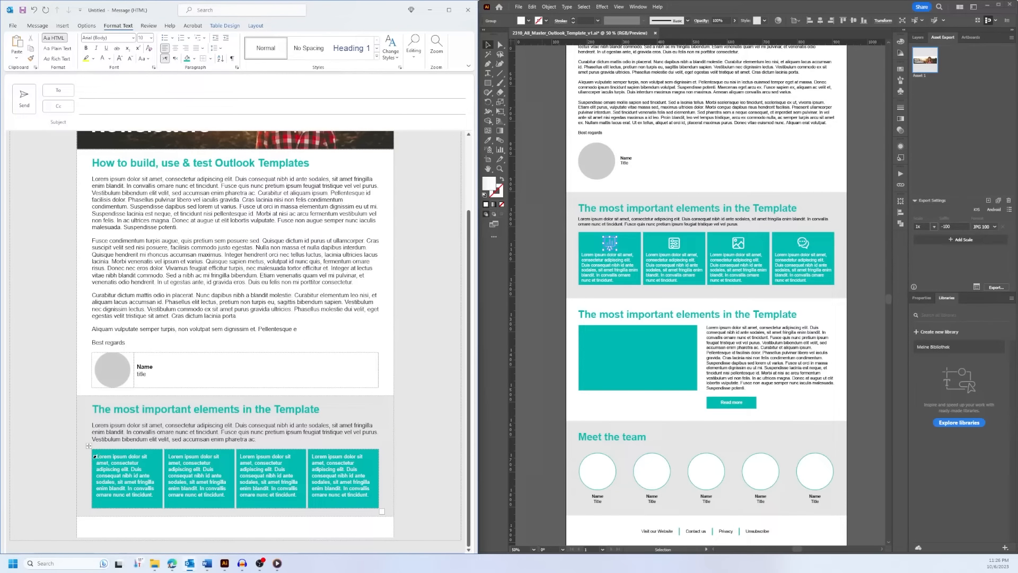
right_click(98, 455)
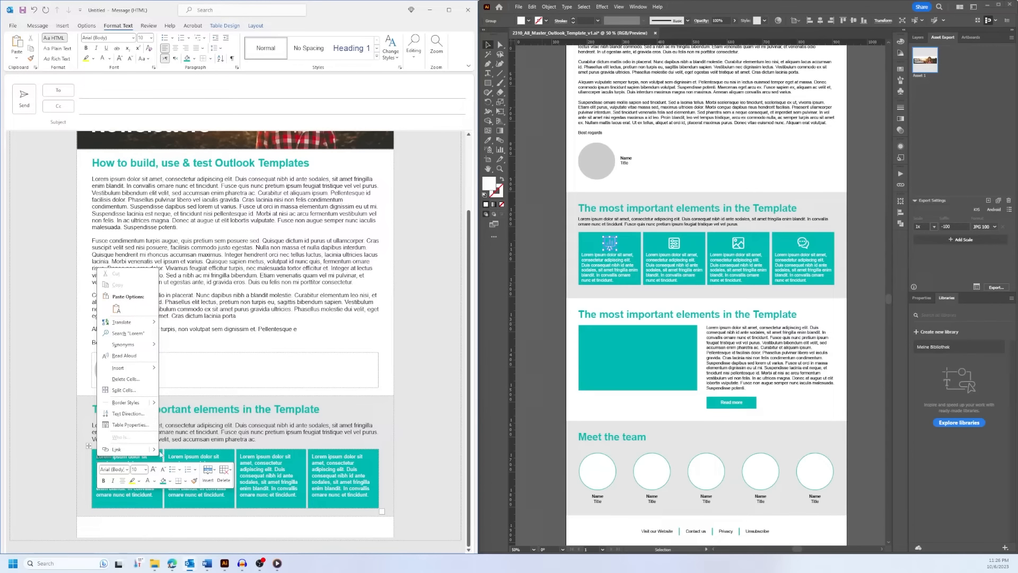
key(Escape)
click(109, 457)
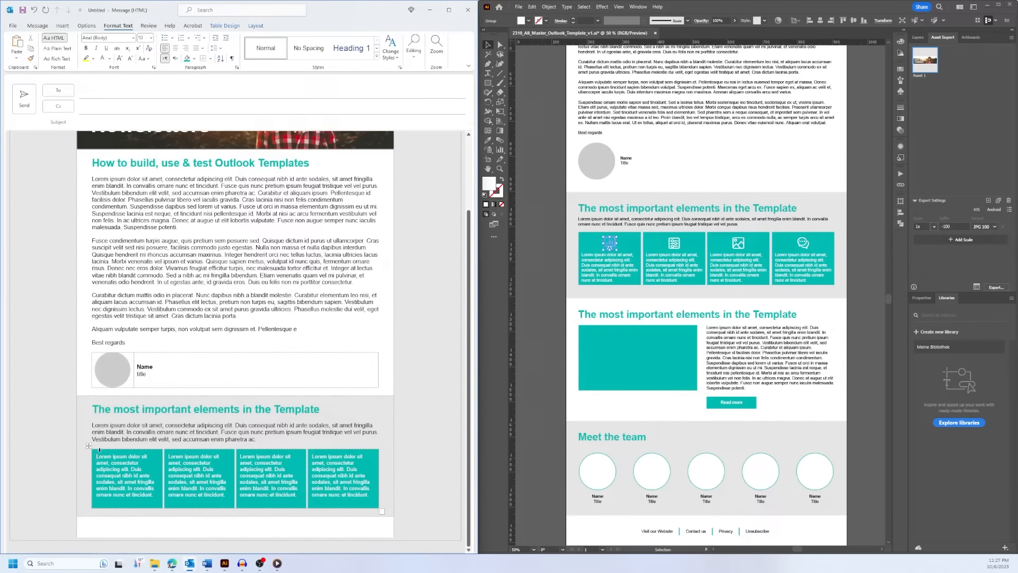
key(ctrl+v)
click(104, 461)
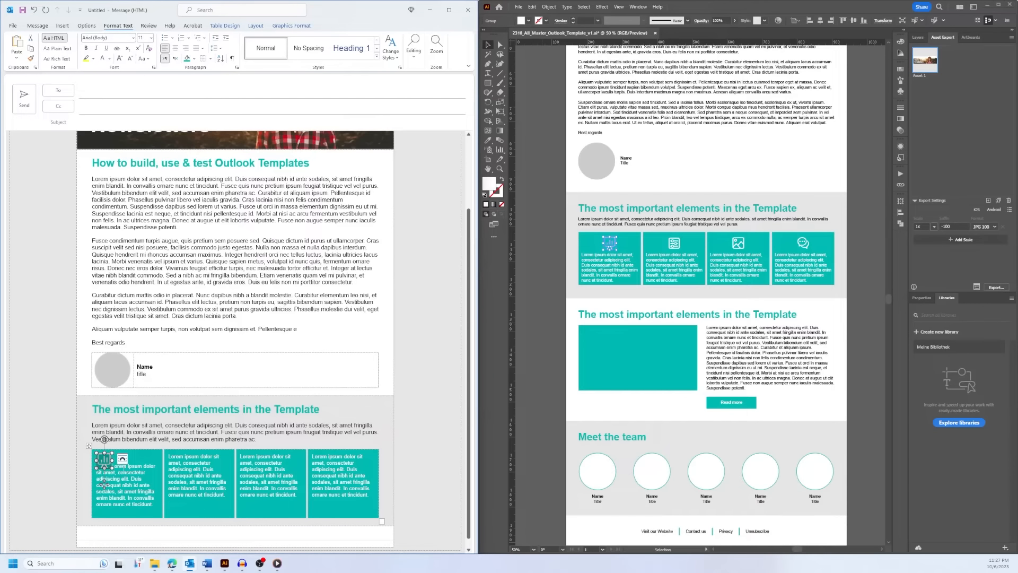
key(Right)
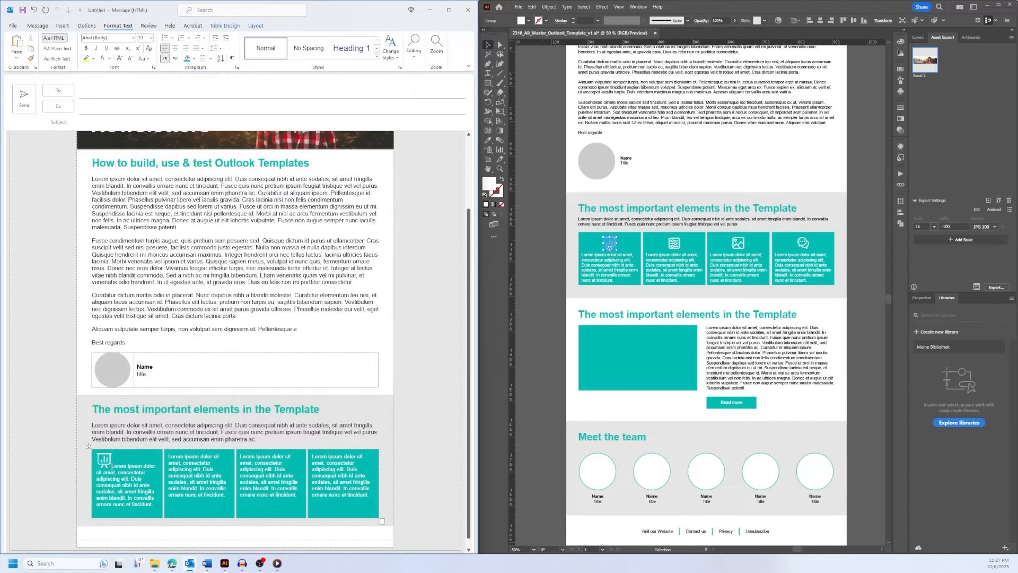
key(Return)
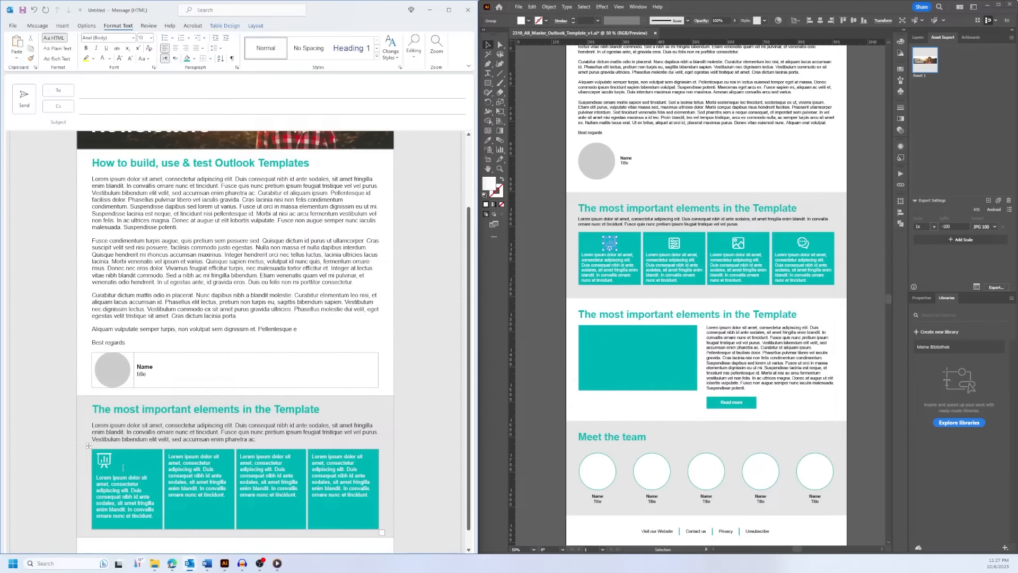
Cut the presentation-chart icon from the first teal cell and paste it back in the same place as a picture.
click(105, 459)
key(ctrl+x)
right_click(109, 460)
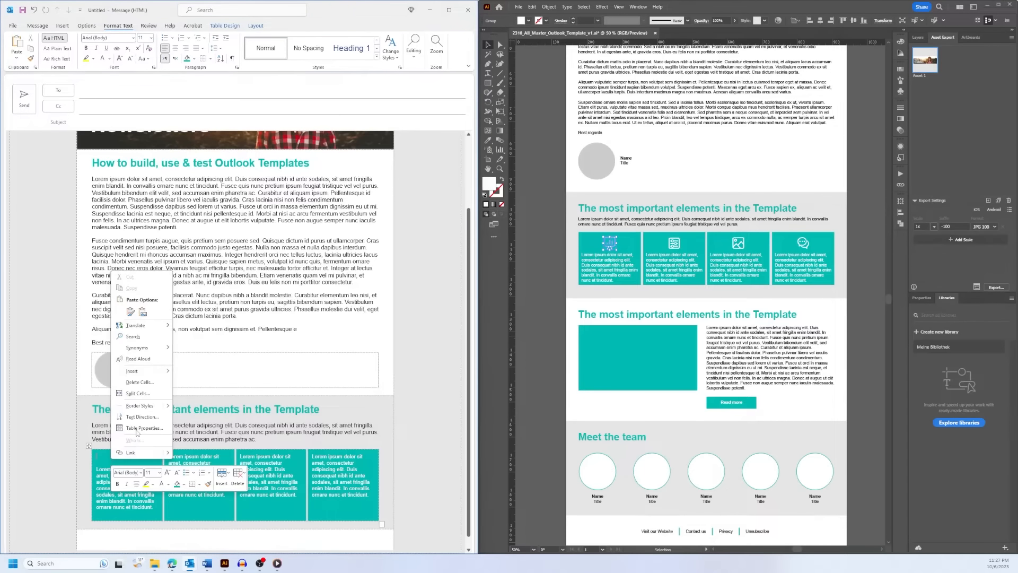
click(129, 312)
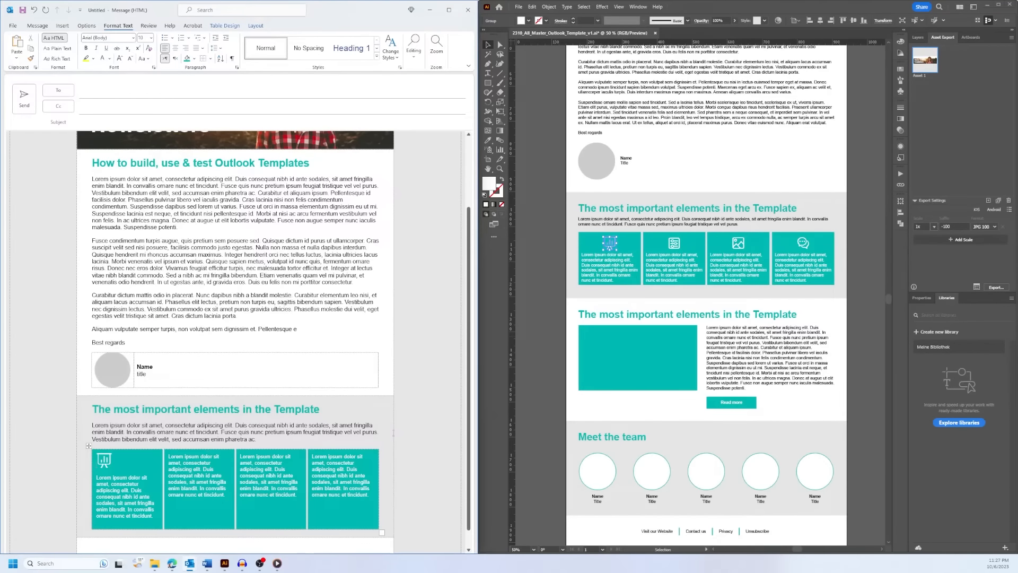
Copy the checklist icon from the second teal box in Illustrator and paste it before the text in the second Outlook teal cell.
click(674, 245)
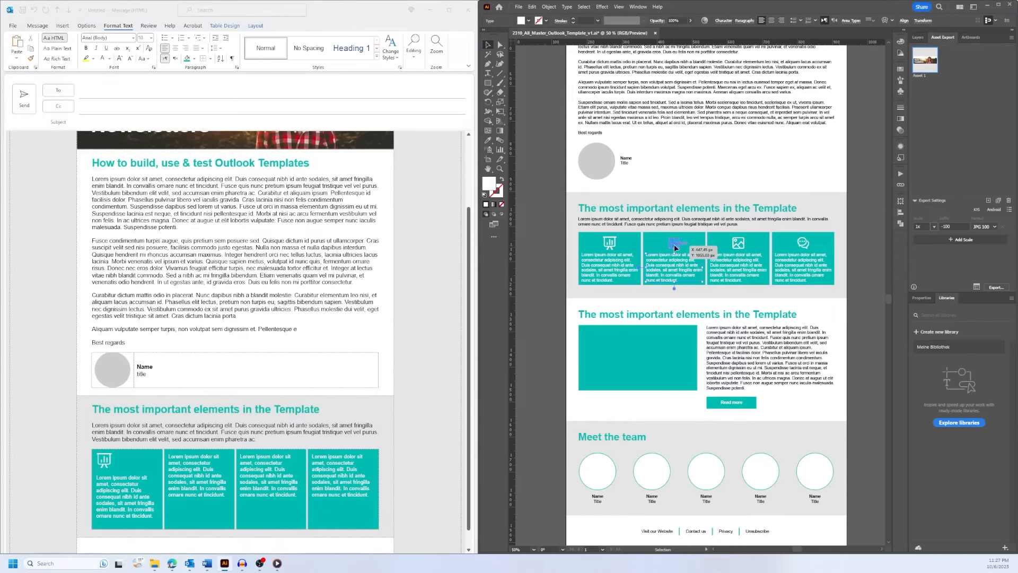
click(675, 246)
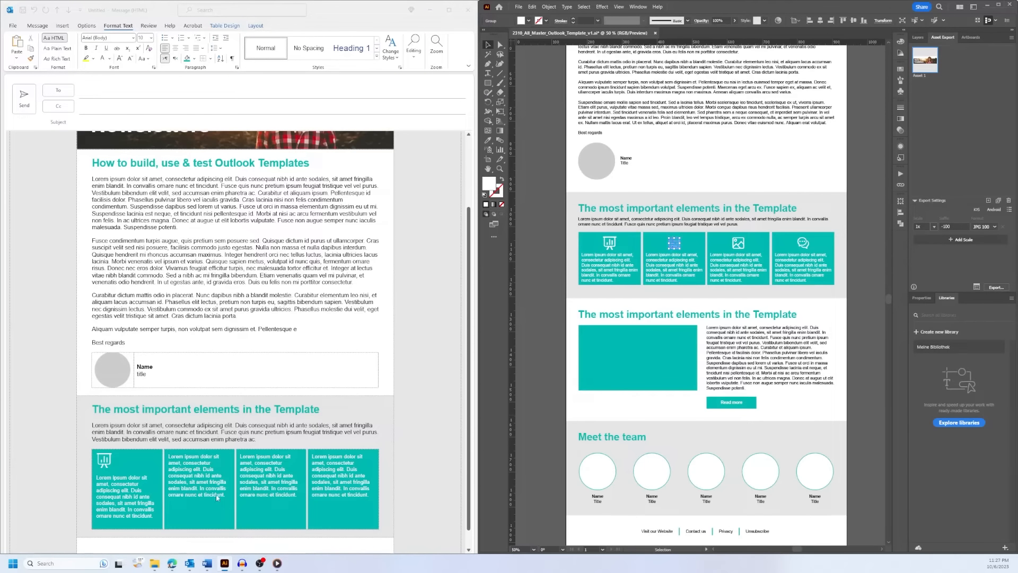
click(171, 457)
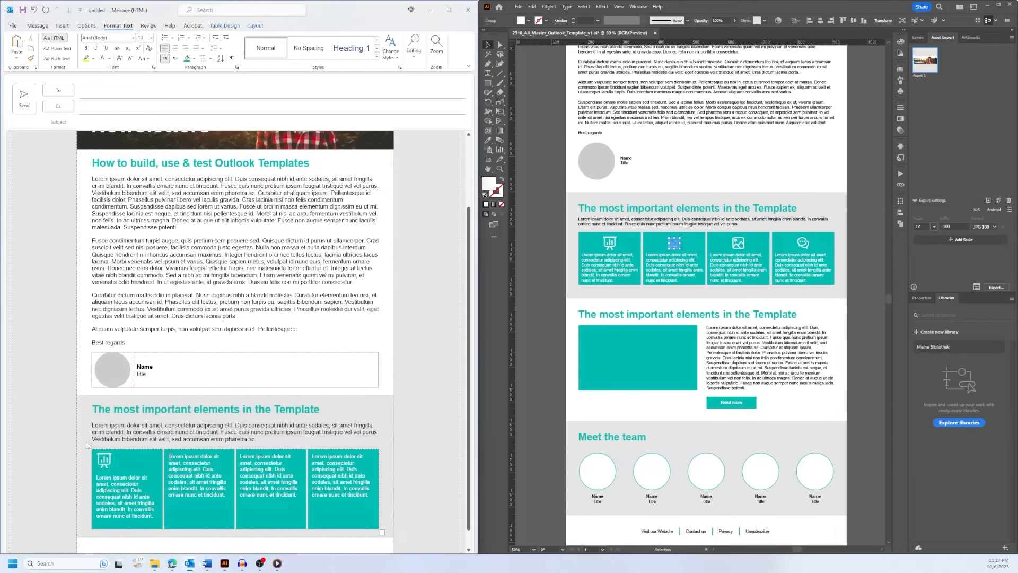
key(ctrl+v)
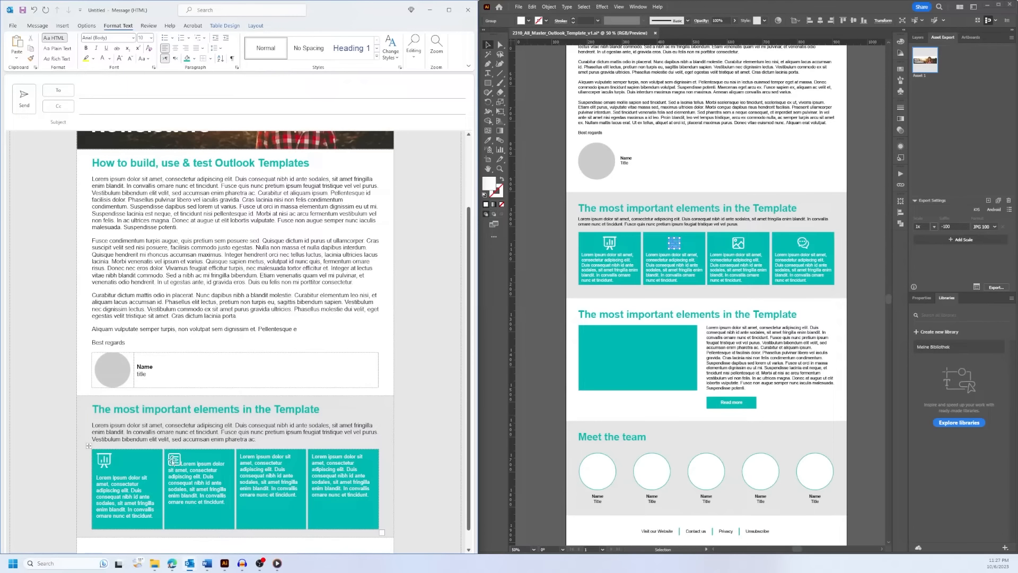
Replace the checklist graphic in the second teal cell with a picture version on its own line above the text.
click(174, 463)
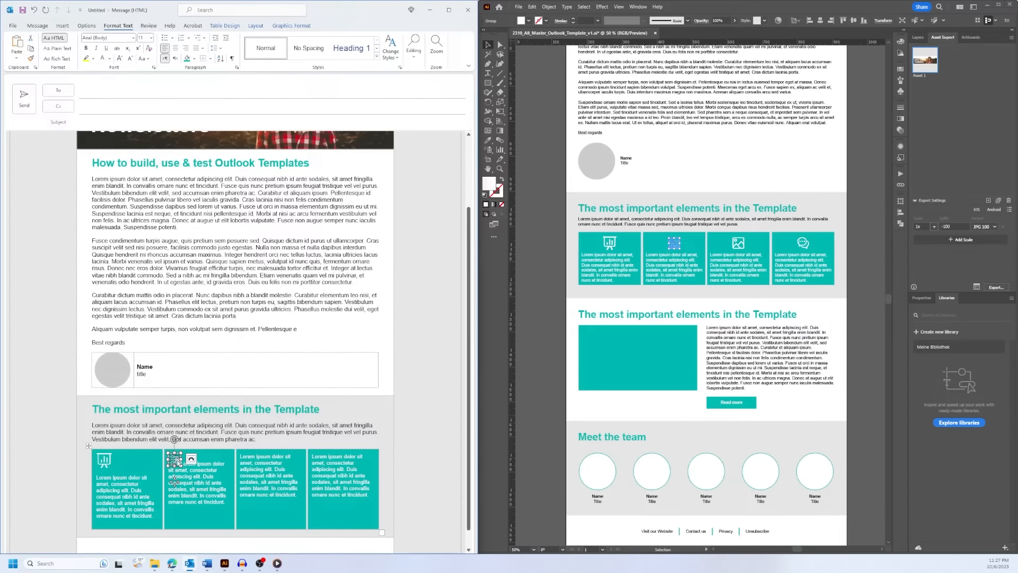
key(Delete)
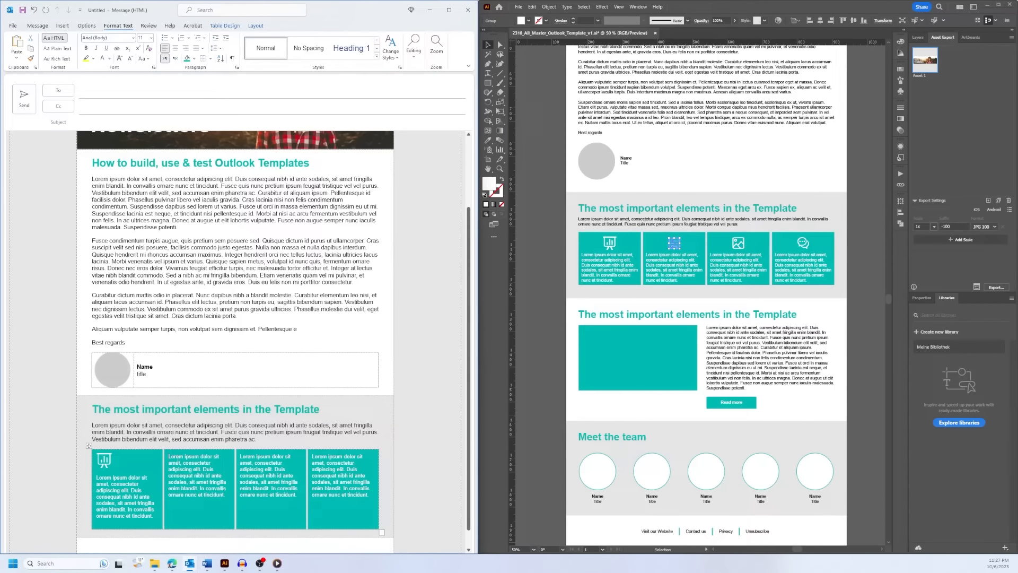
right_click(170, 456)
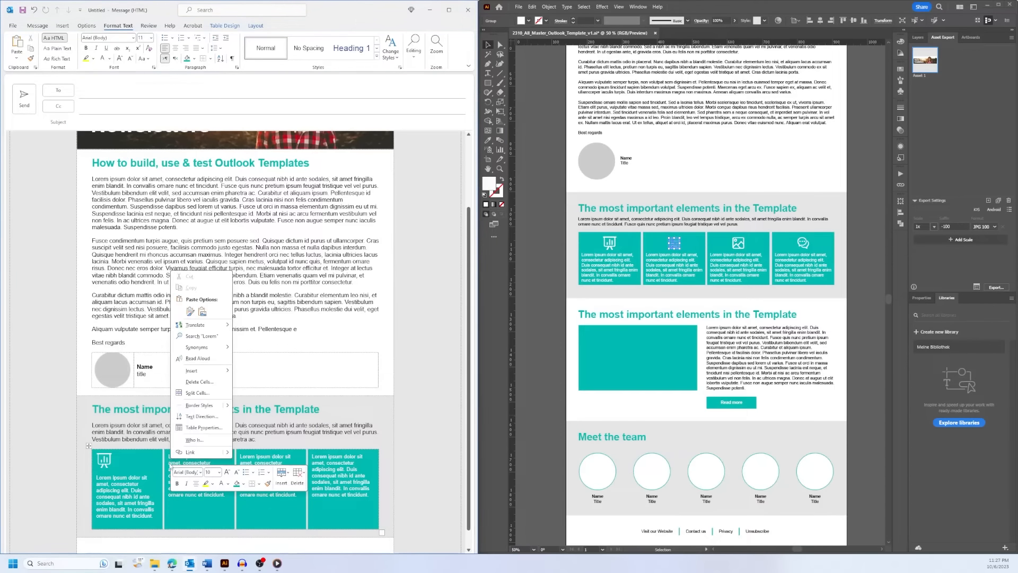
click(203, 314)
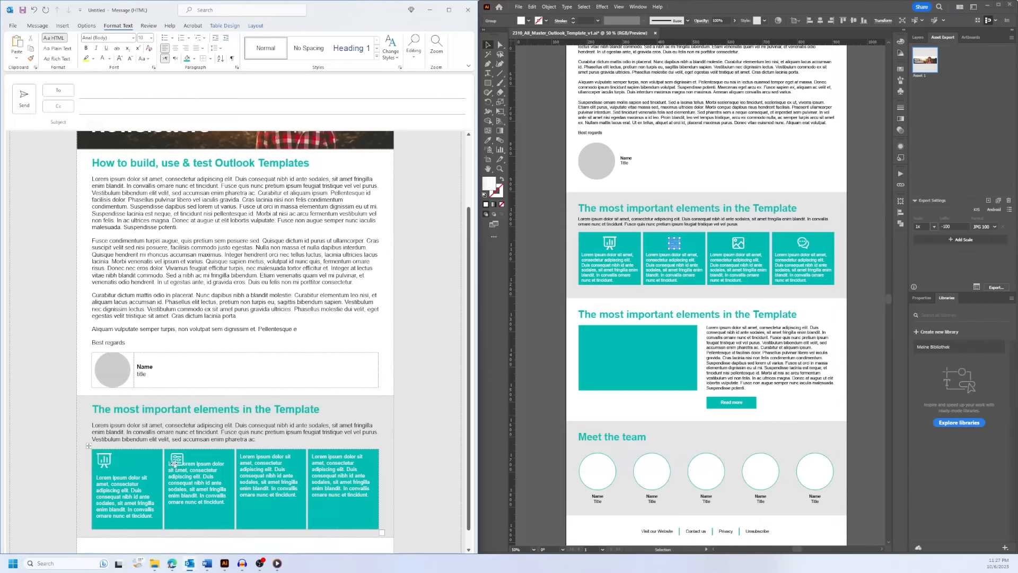
click(177, 461)
key(Delete)
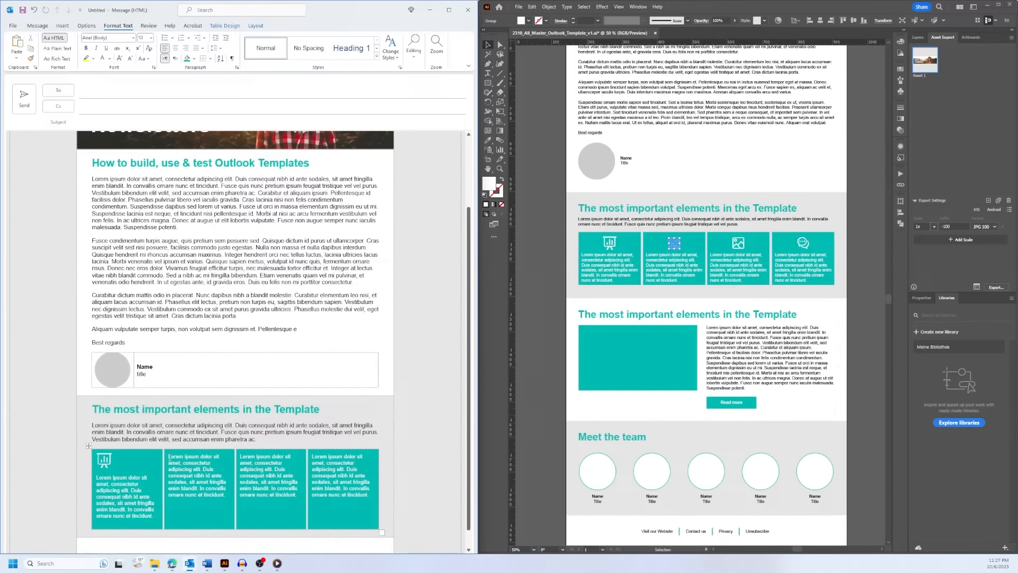
key(ctrl+v)
key(Return)
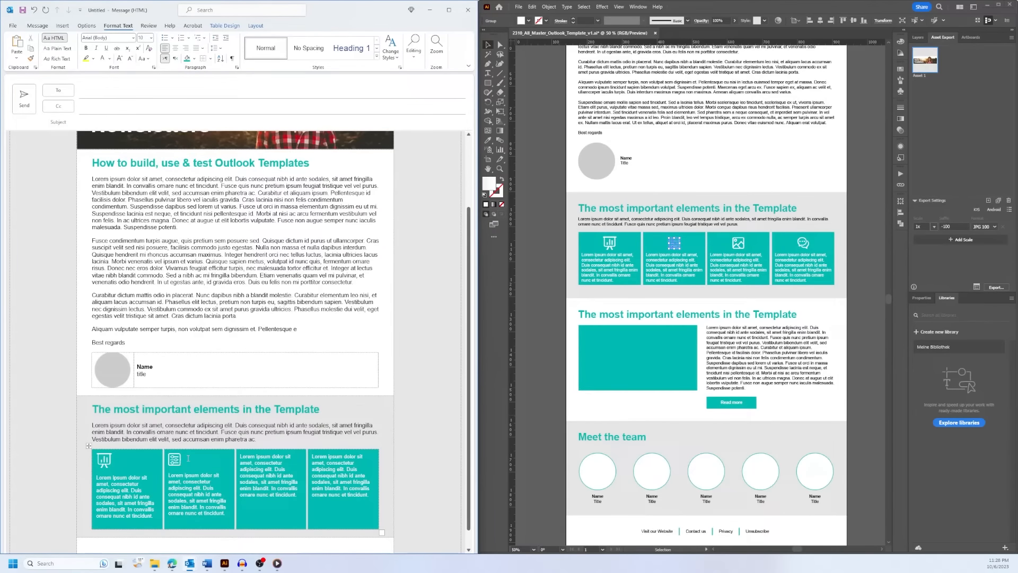
Centre the icons in the first and second teal cells horizontally.
click(104, 460)
click(176, 49)
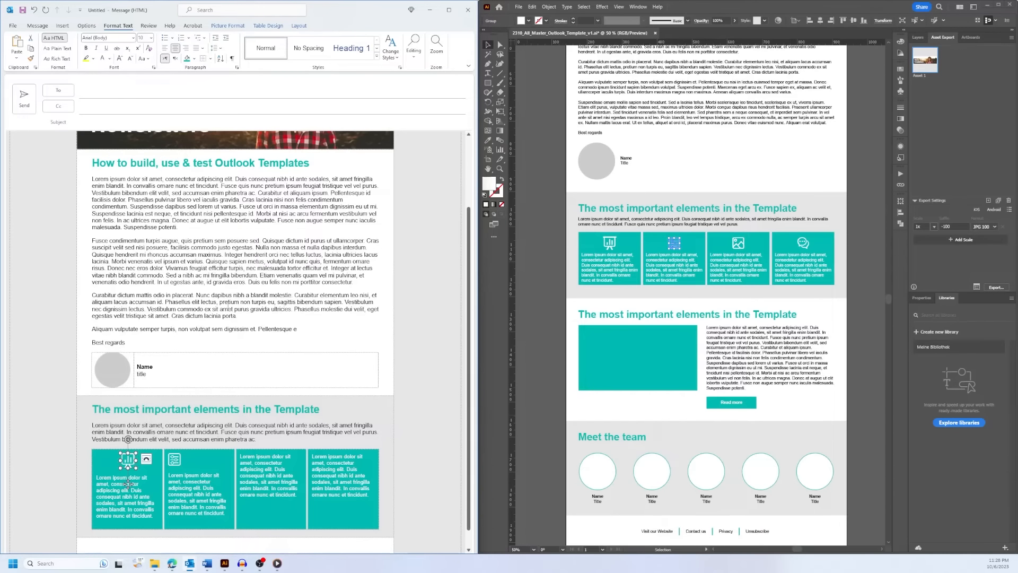
click(175, 460)
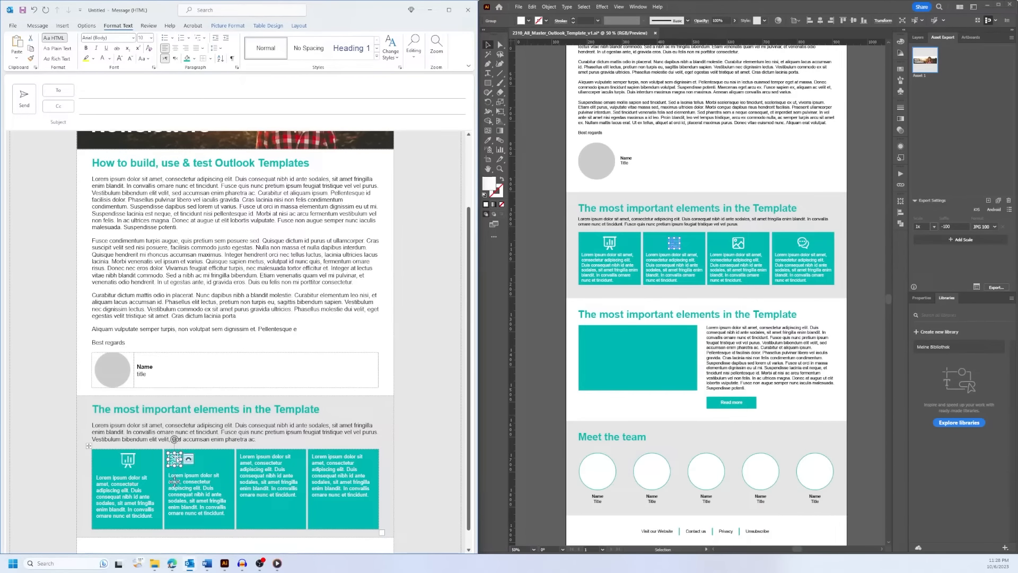
click(176, 48)
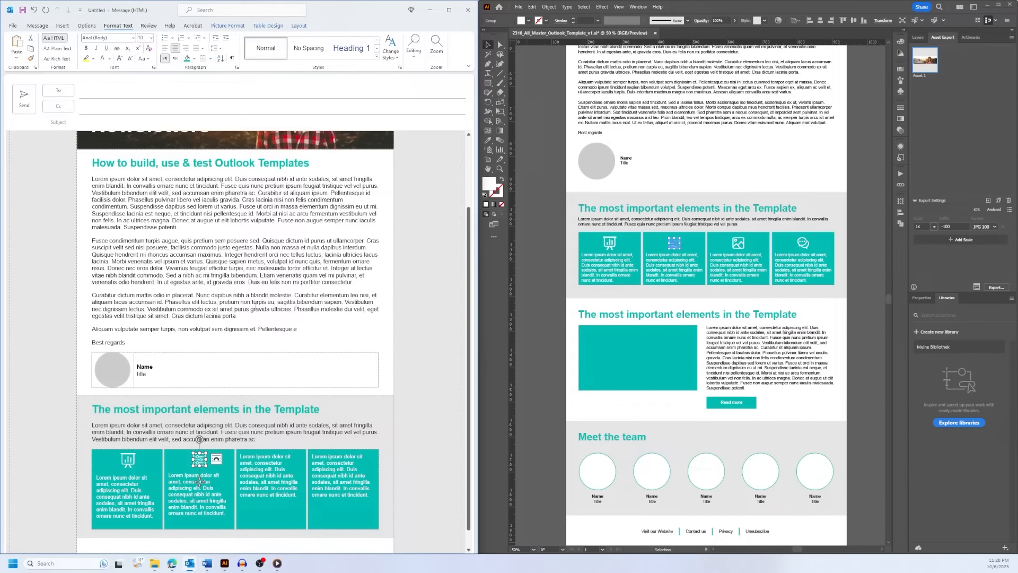
click(299, 25)
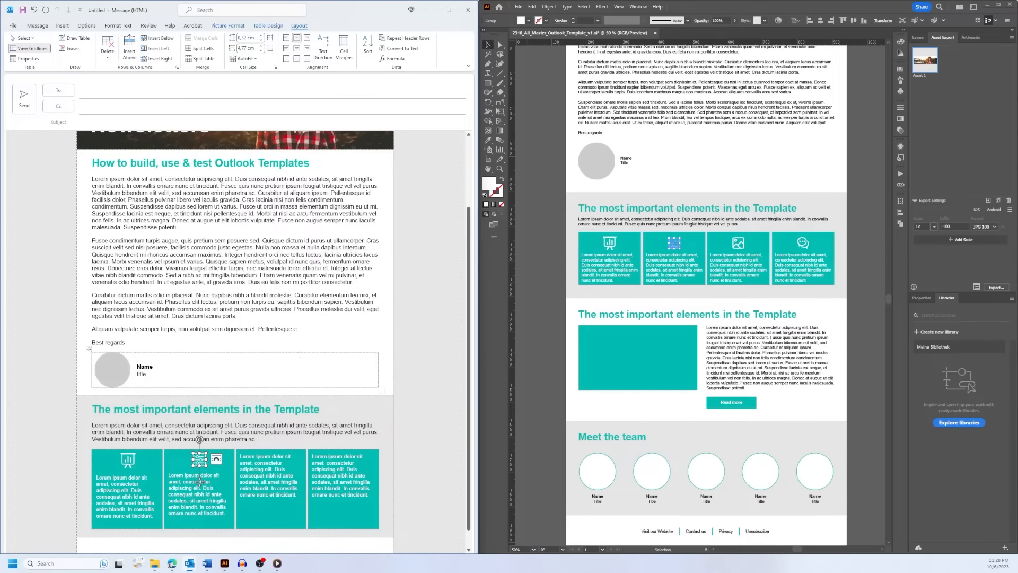
click(269, 489)
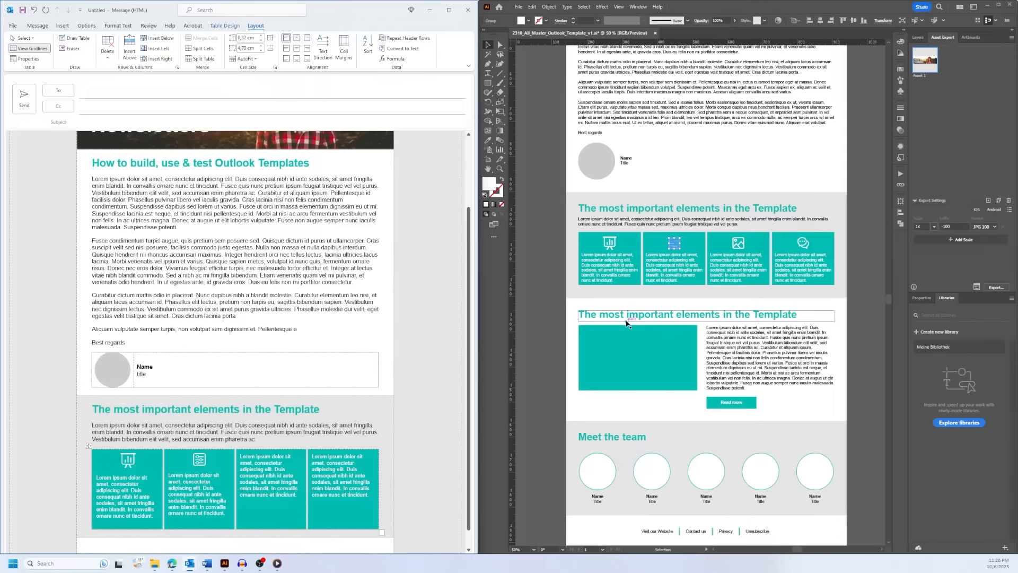
click(736, 246)
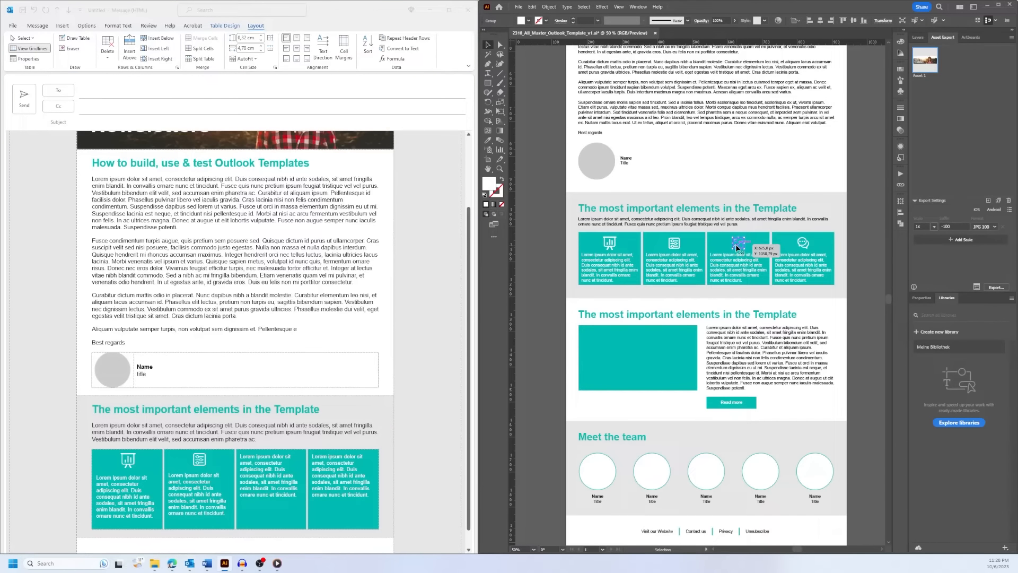
Copy the checklist icon from the second teal cell and paste it on its own line above the text in the third and fourth cells.
click(207, 459)
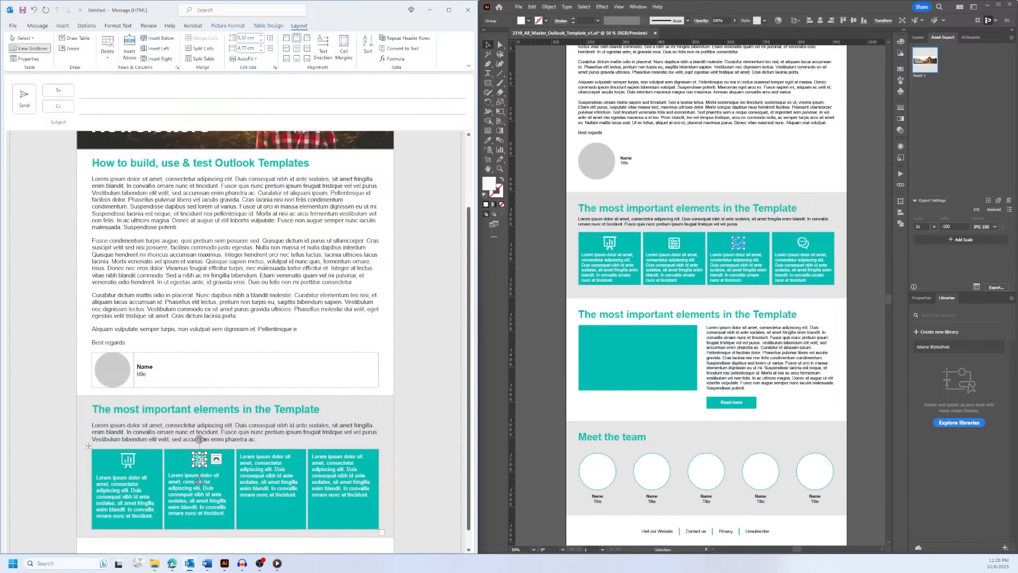
click(241, 459)
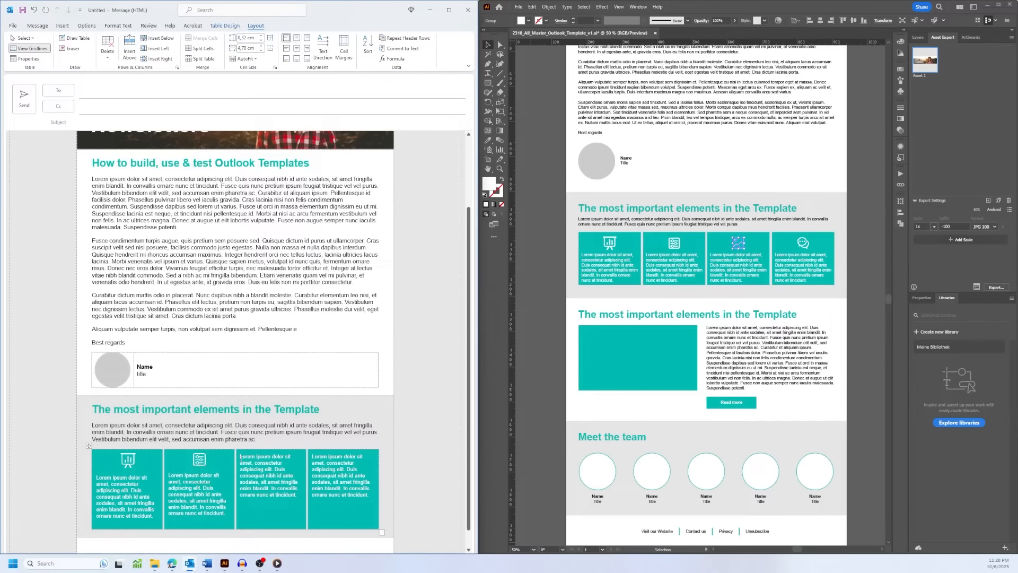
key(ctrl+v)
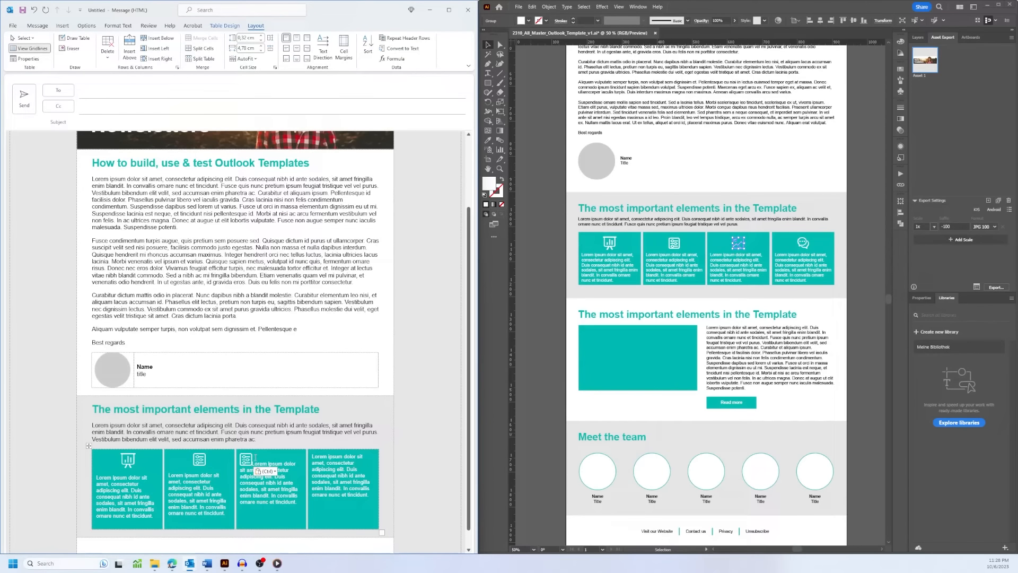
key(Return)
key(ctrl+v)
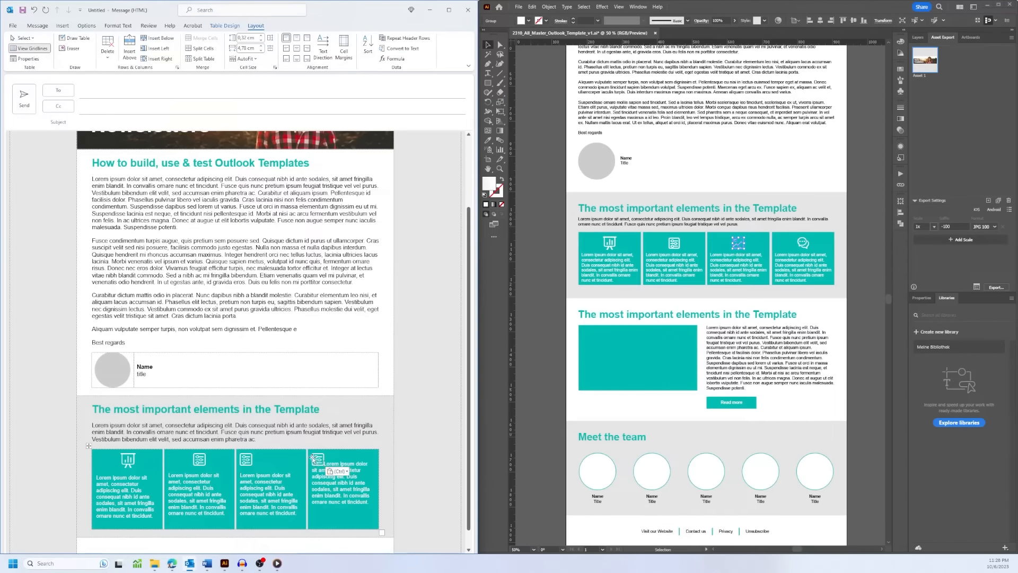
key(Return)
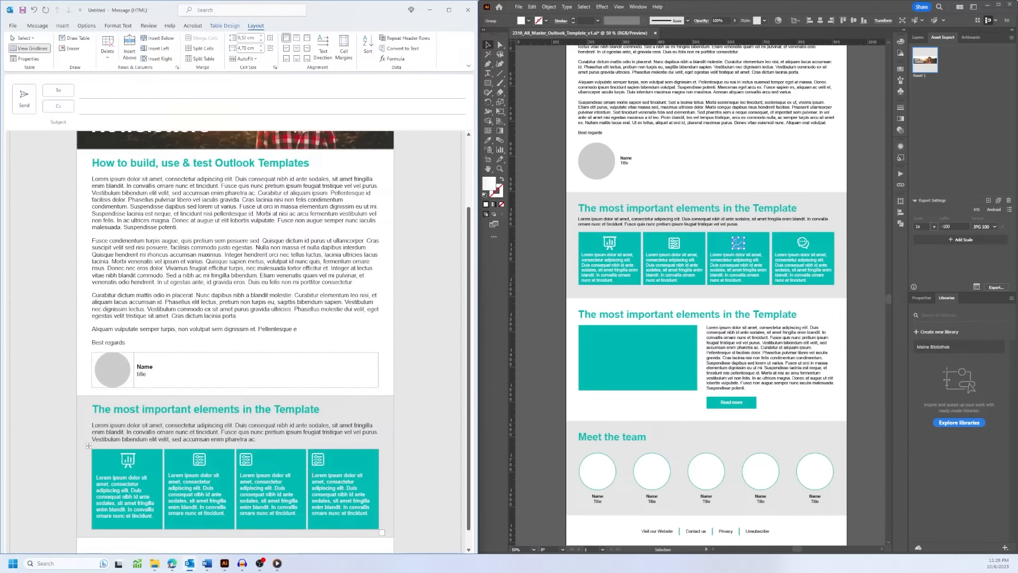
Centre the checklist icons in the third and fourth teal cells horizontally.
key(ctrl+e)
key(ctrl+z)
click(319, 459)
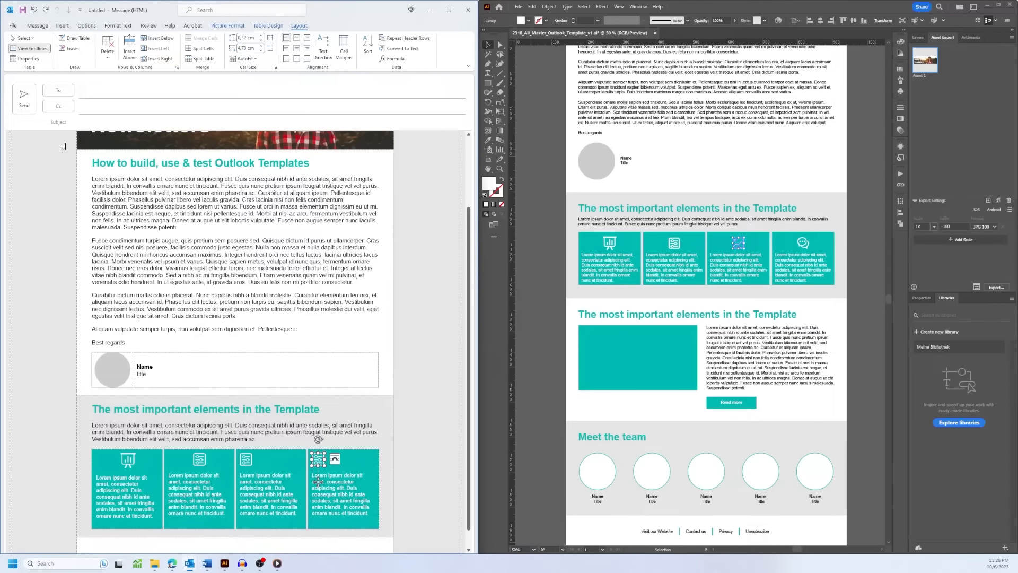
key(ctrl+e)
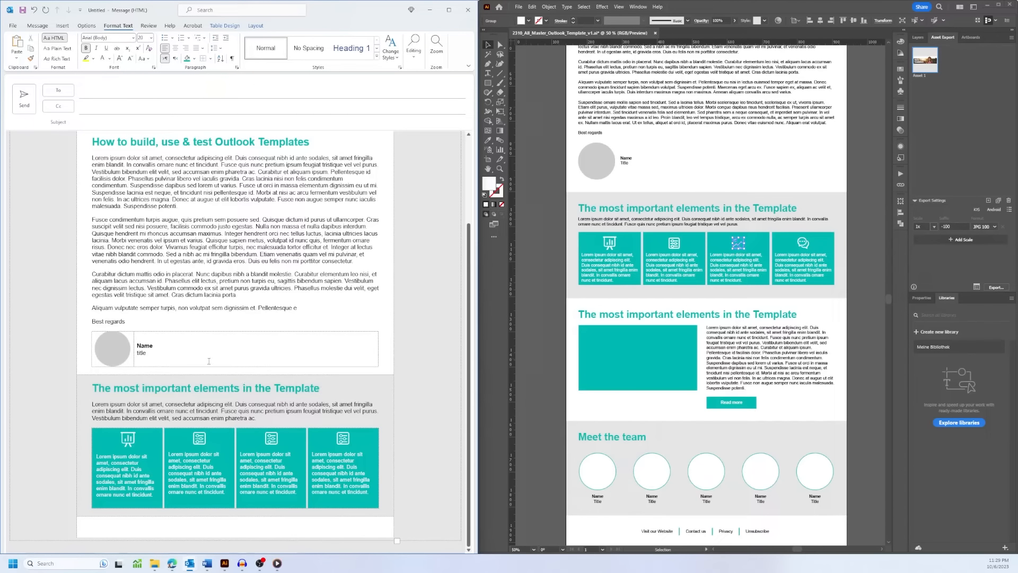
Increase the top and bottom cell margins of the grey section containing the heading and four teal boxes.
click(253, 26)
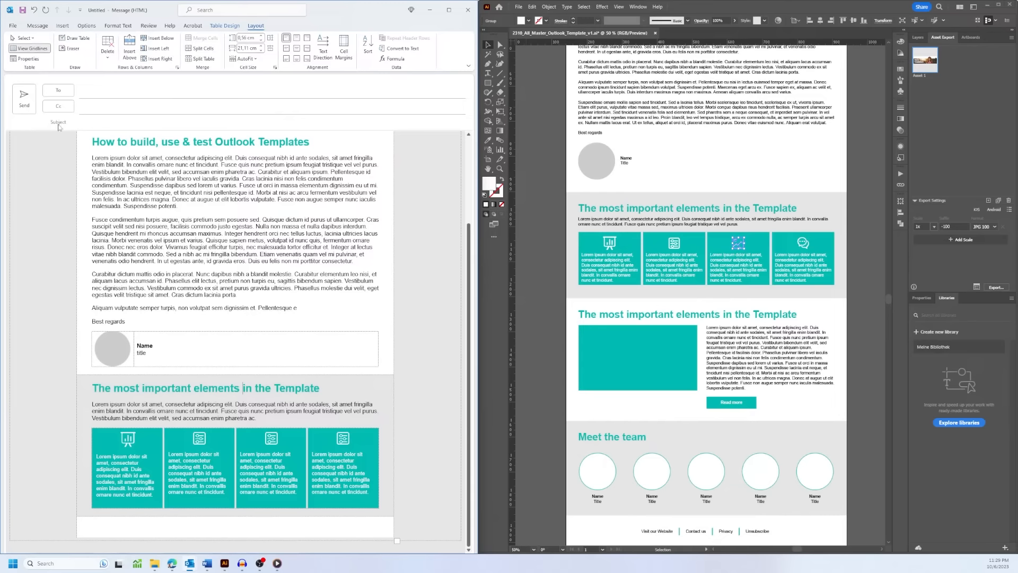
click(25, 59)
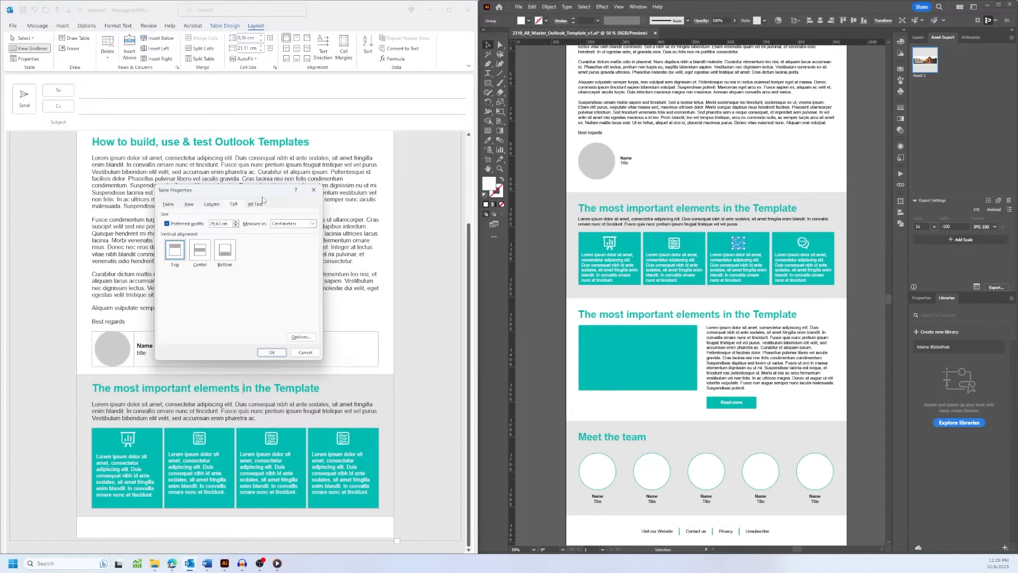
drag(263, 195, 303, 82)
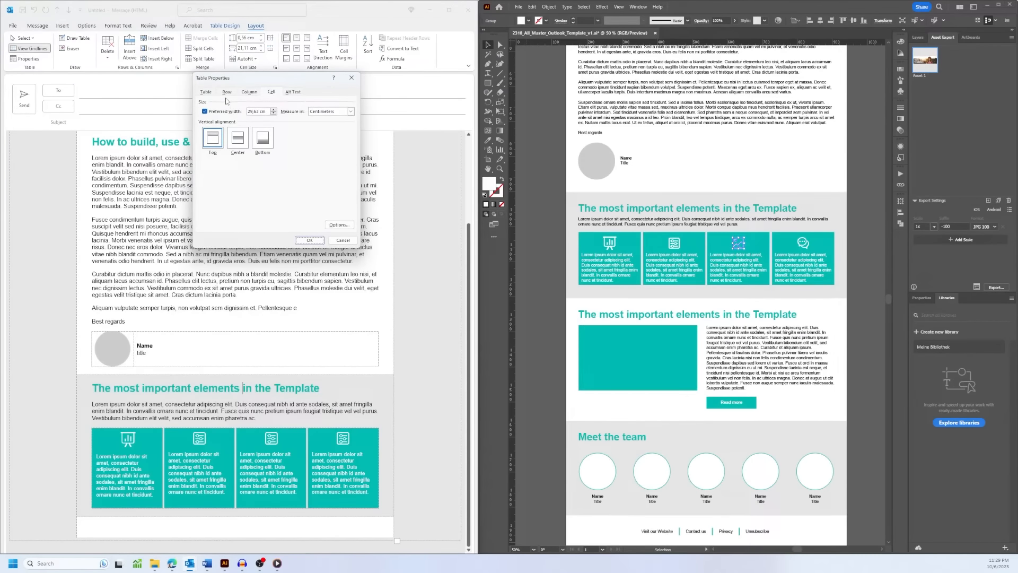
click(352, 226)
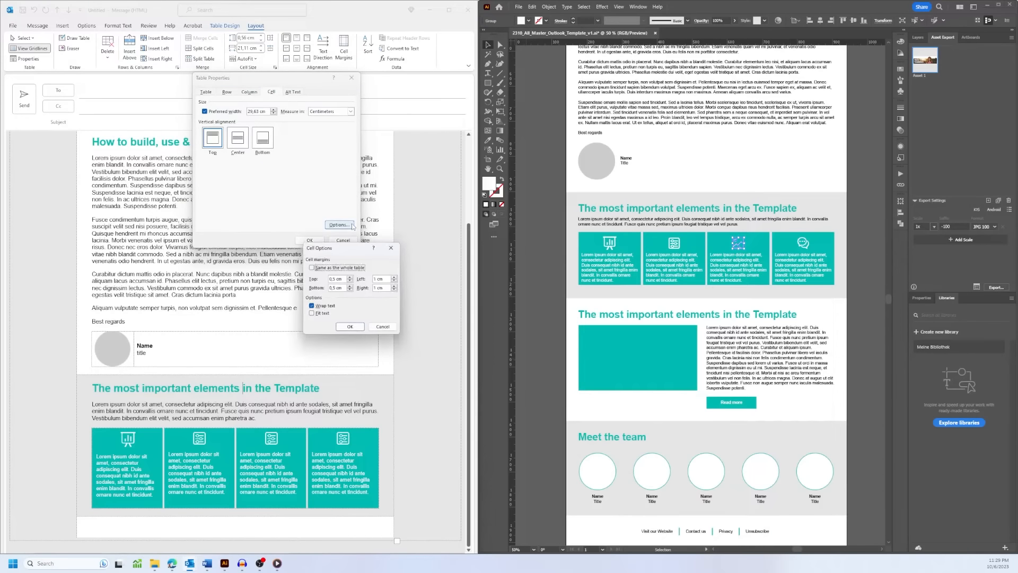
click(350, 277)
click(350, 278)
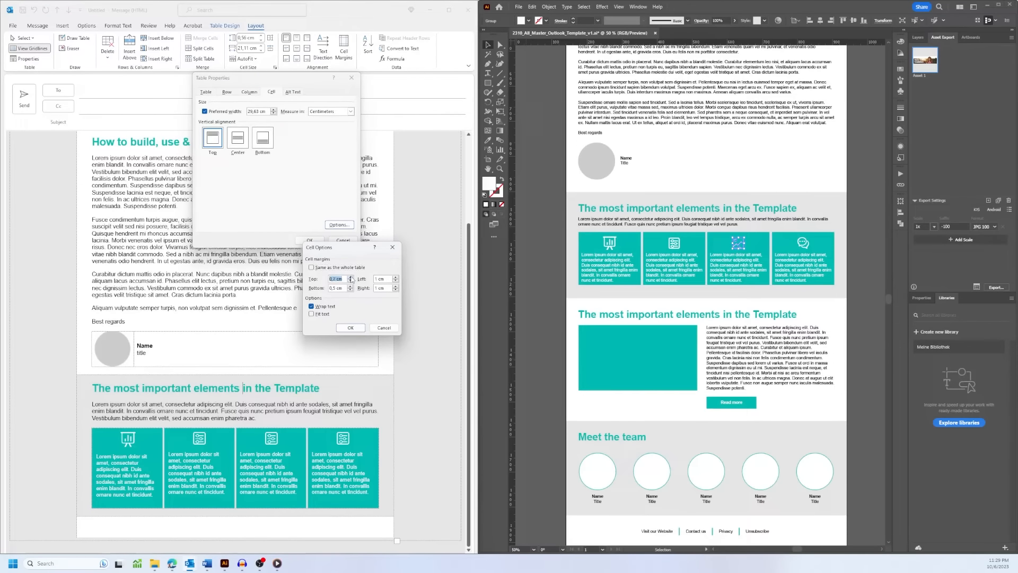
click(350, 277)
click(350, 286)
click(351, 287)
click(350, 286)
click(350, 286)
click(351, 327)
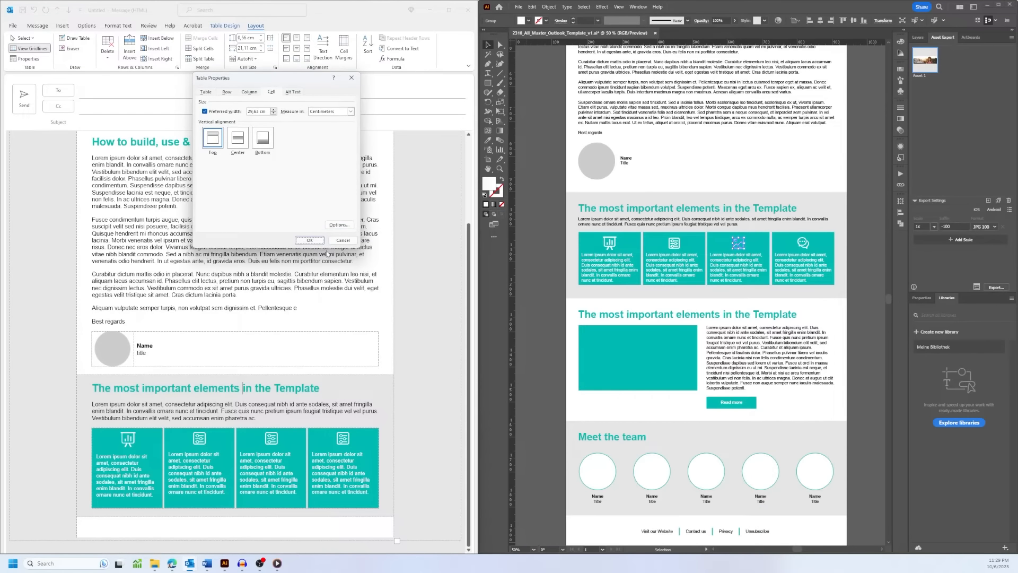
click(310, 240)
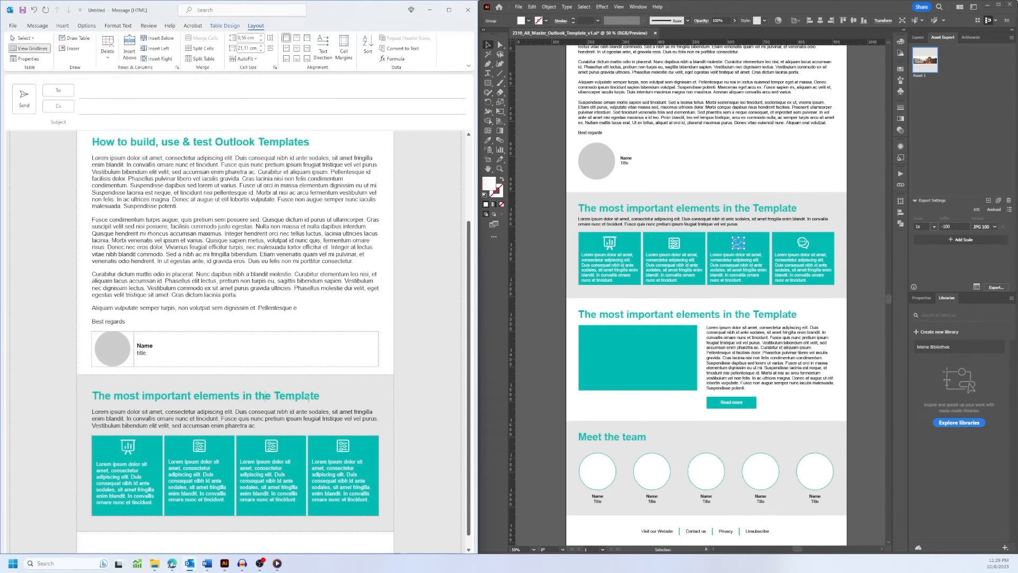
Copy the grey section's heading "The most important elements in the Template" and paste it into the white section below.
scroll(313, 397, down, 1)
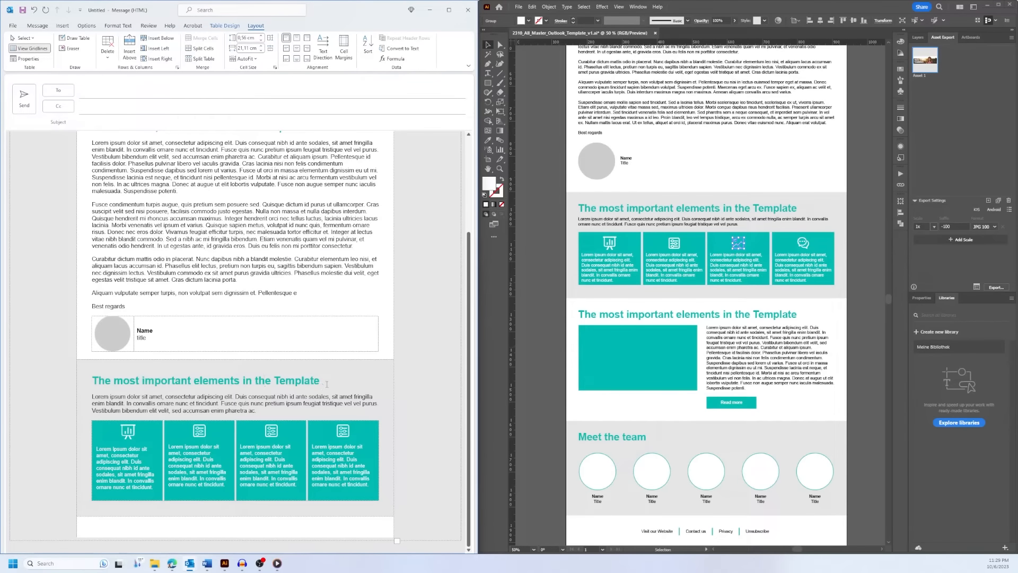
scroll(729, 425, down, 3)
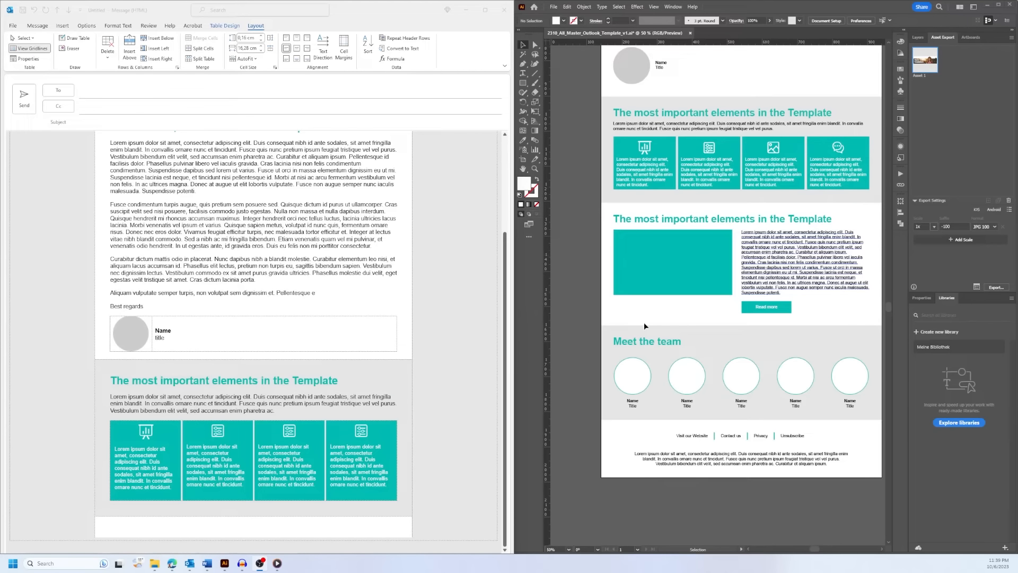
click(251, 526)
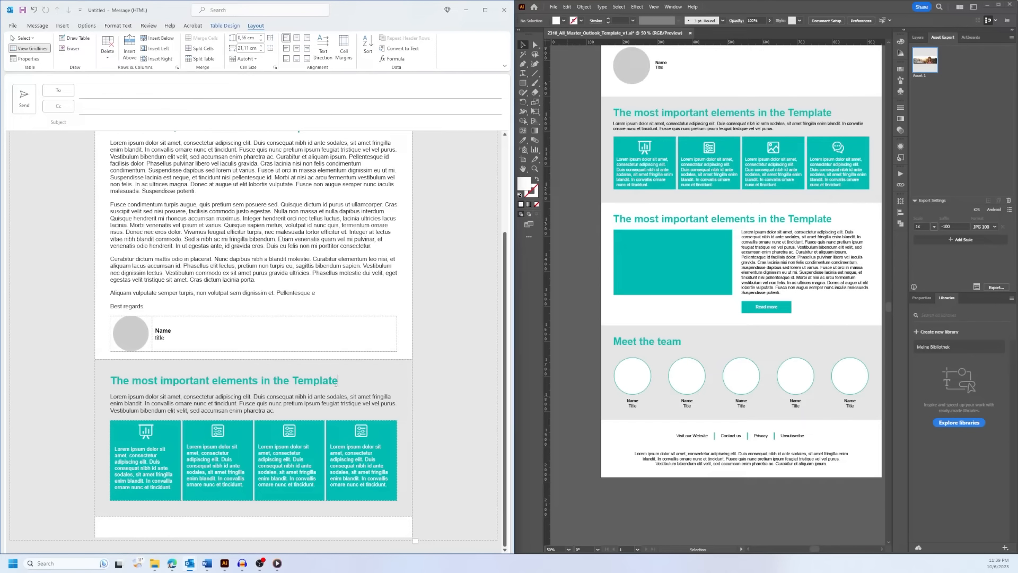
drag(338, 380, 110, 381)
key(ctrl+c)
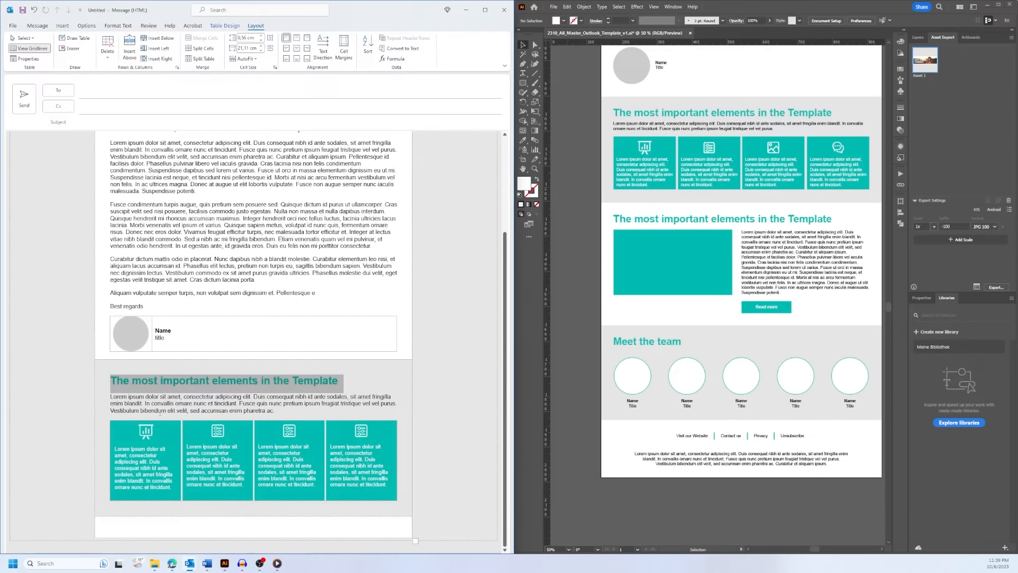
click(115, 526)
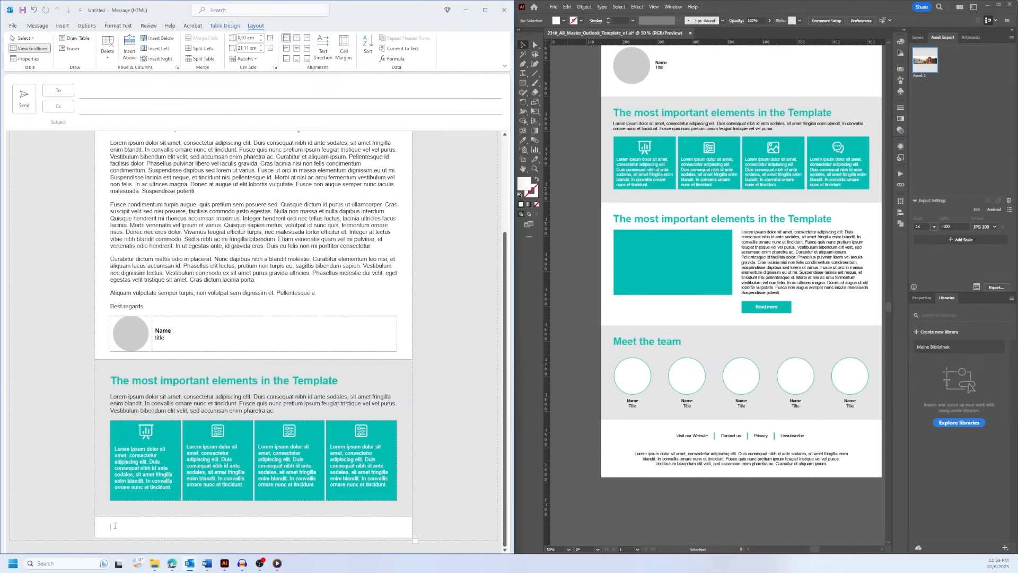
key(ctrl+v)
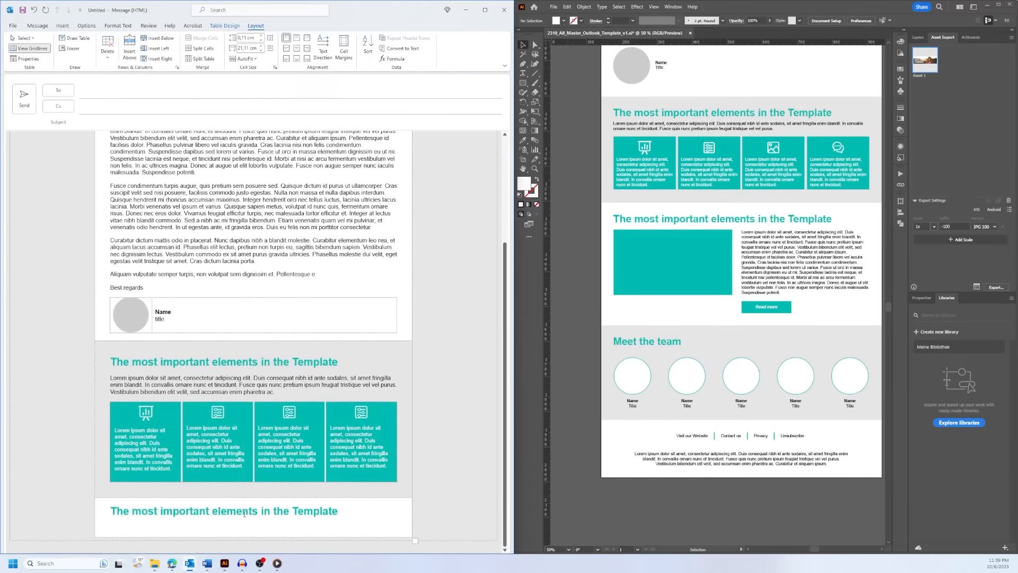
Replace the text of the pasted heading in the white section with "New title".
drag(342, 511, 154, 510)
key(BackSpace)
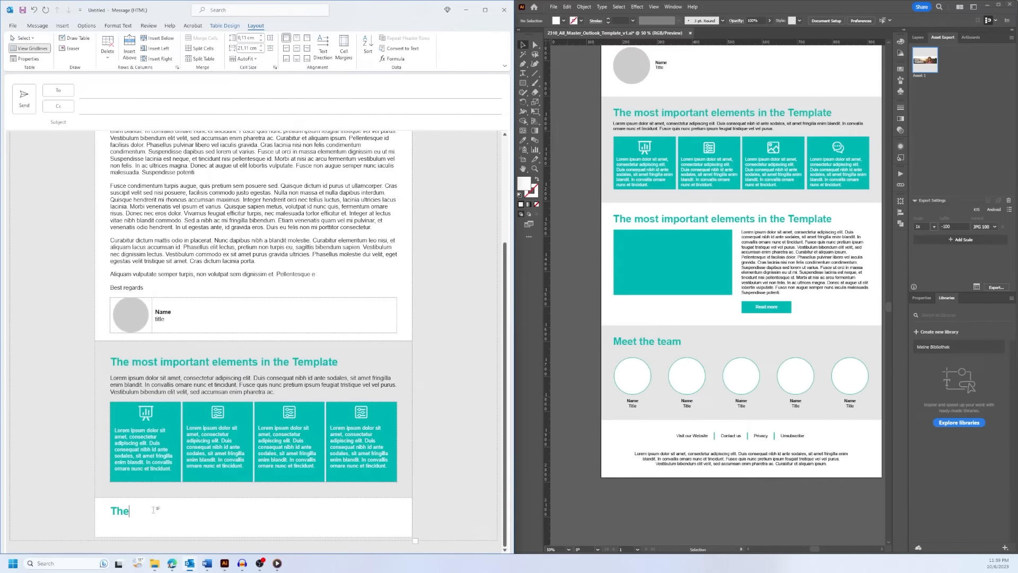
key(BackSpace)
key(BackSpace)
key(BackSpace)
text(New)
text(title)
click(323, 364)
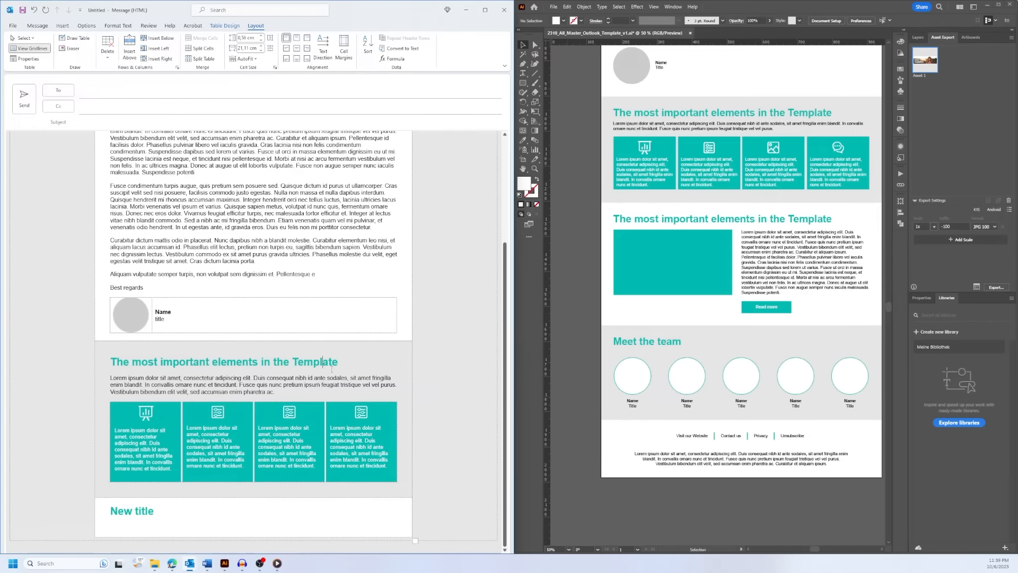
Paste the copied heading "The most important elements in the Template" over the white section's heading.
triple_click(159, 513)
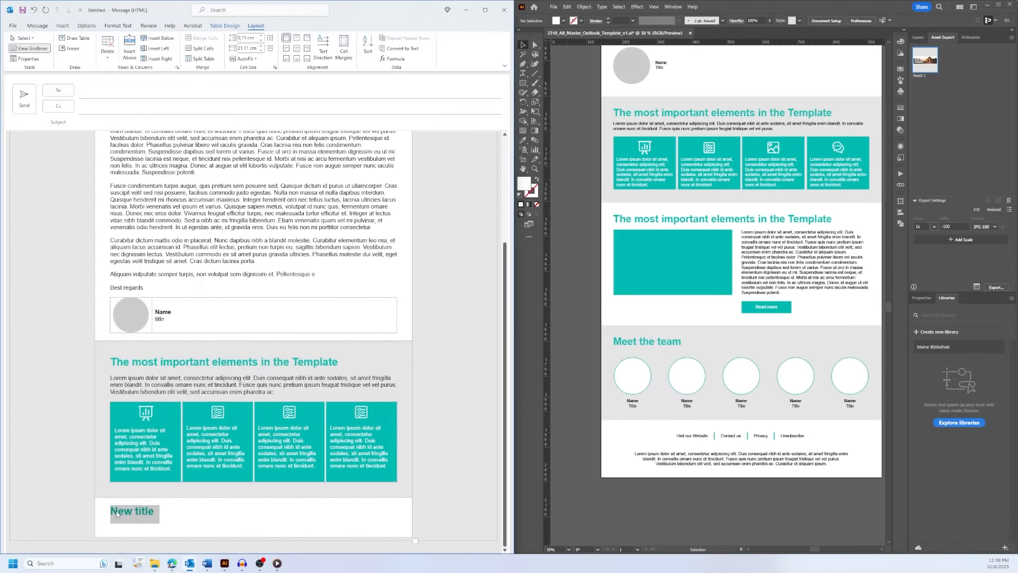
key(ctrl+v)
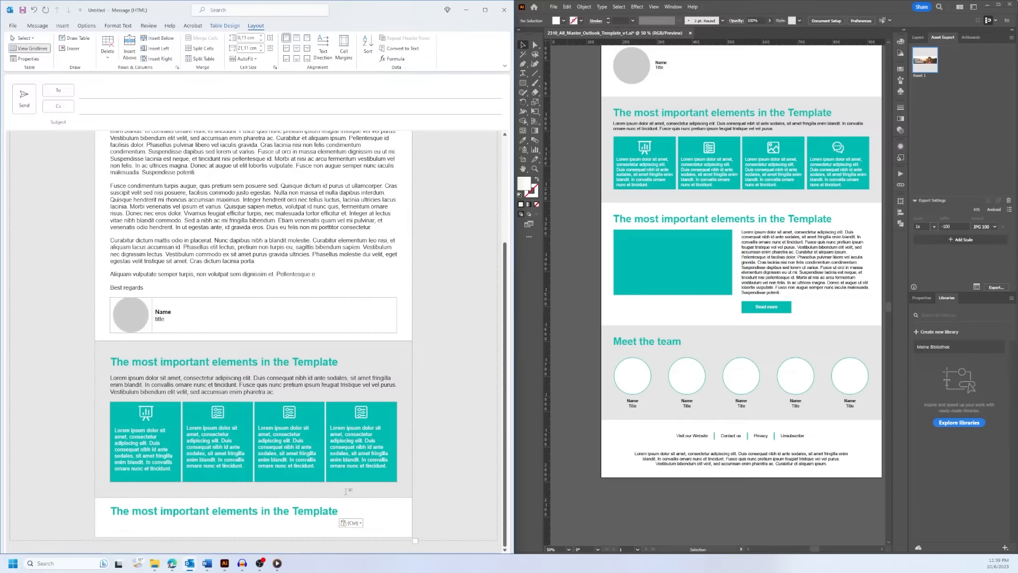
click(160, 528)
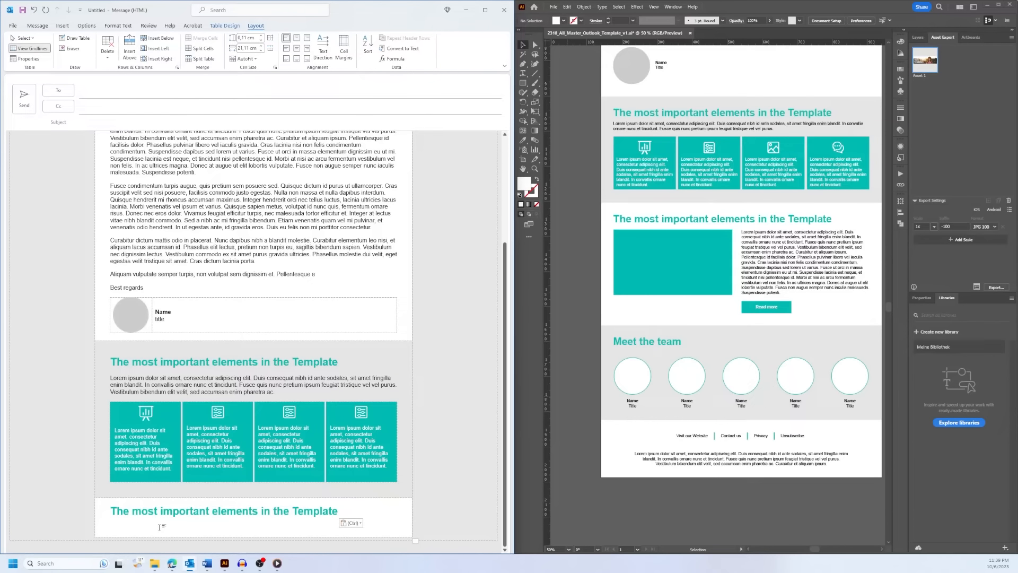
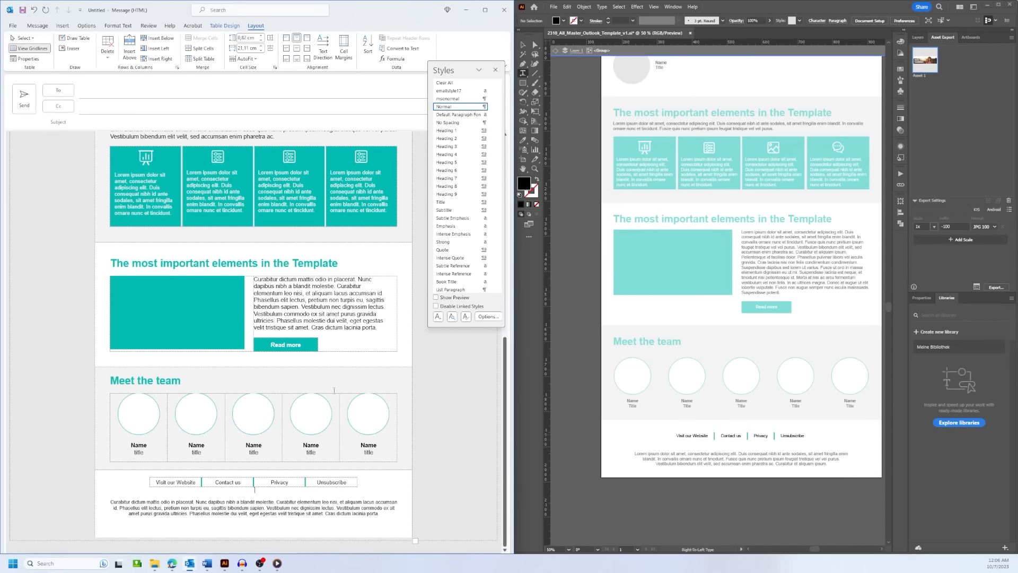
Review the email template's layout from the footer and team section up to the header image.
scroll(345, 414, up, 3)
scroll(333, 391, up, 3)
scroll(333, 391, down, 6)
scroll(297, 376, up, 2)
scroll(281, 371, up, 3)
scroll(273, 368, down, 3)
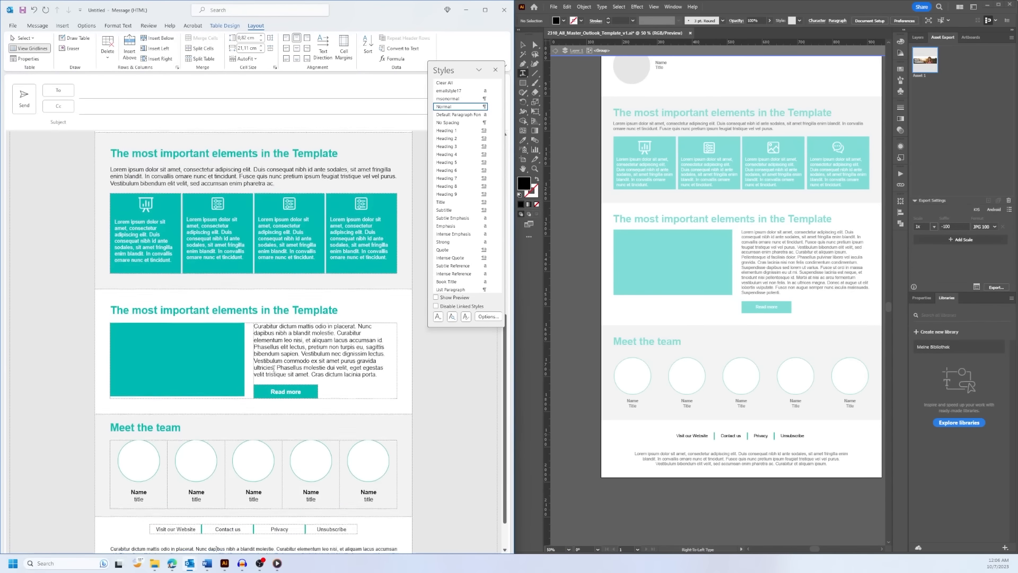
scroll(291, 423, down, 3)
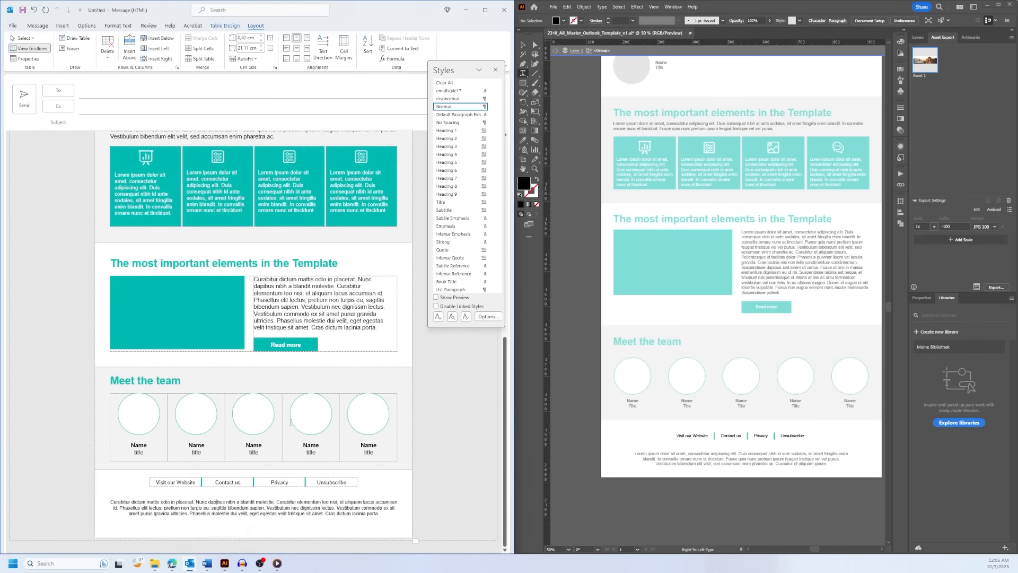
scroll(291, 422, up, 15)
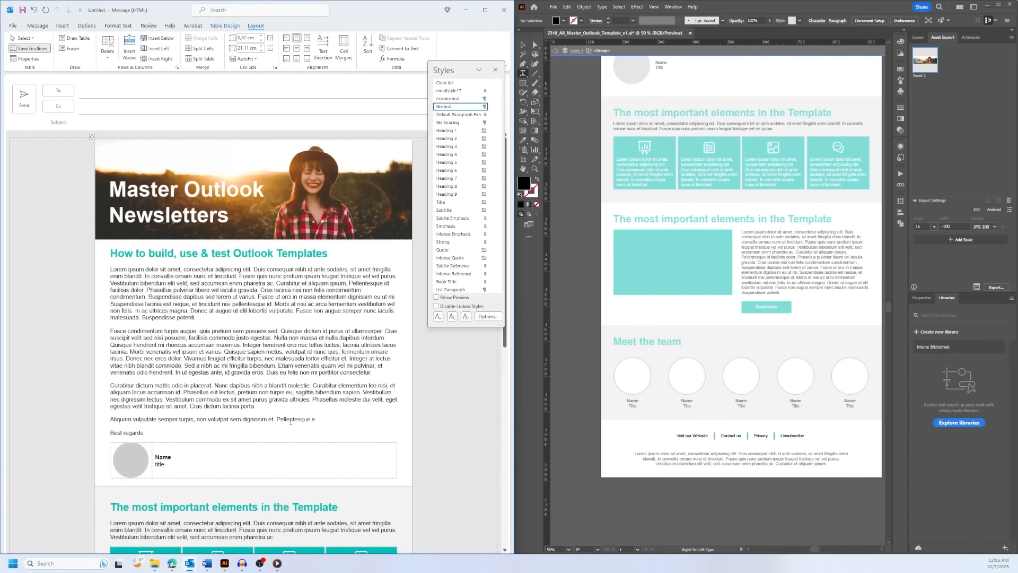
Select the round profile picture beside the name below "Best regards" for picture formatting and close the Styles pane.
scroll(293, 411, down, 3)
scroll(292, 411, down, 6)
click(140, 281)
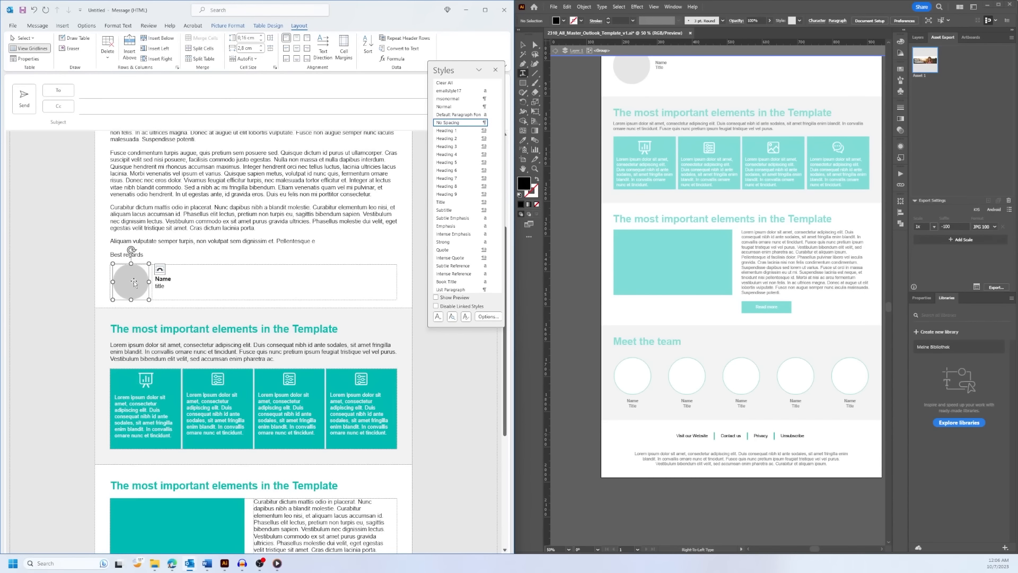
click(221, 27)
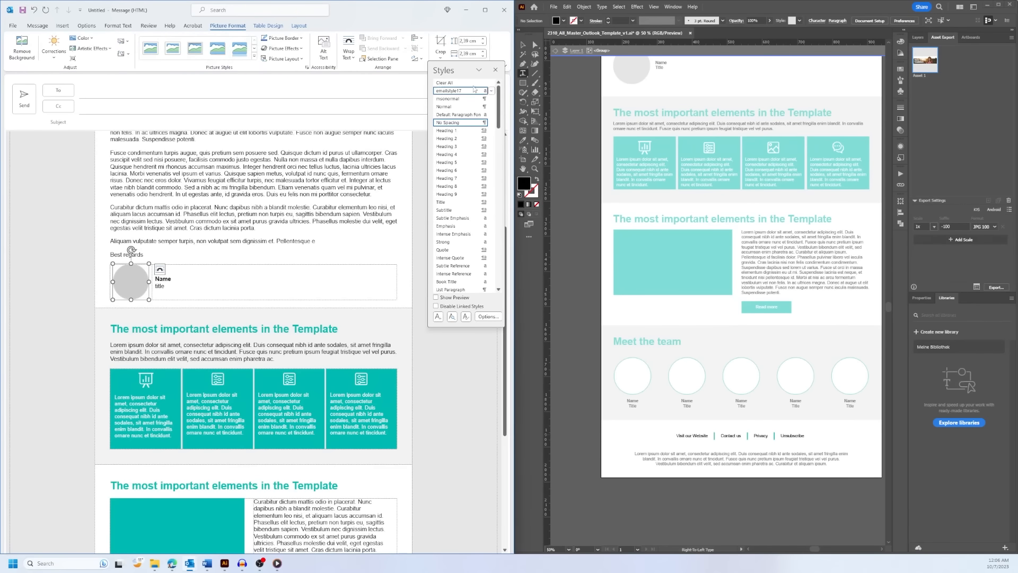
click(496, 70)
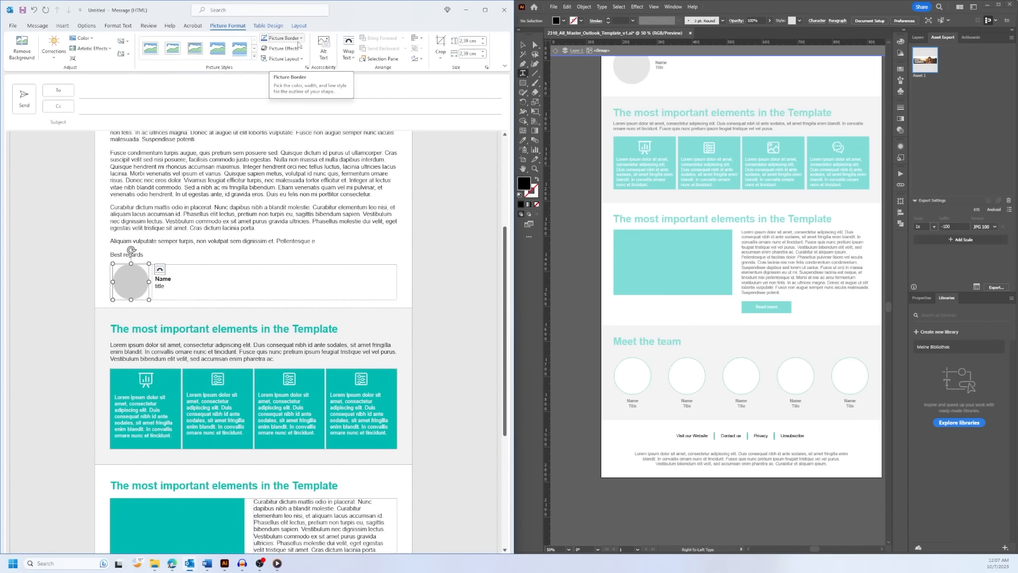
Try cropping the round profile picture to another basic shape, and look through the crop shape and aspect ratio options.
click(440, 52)
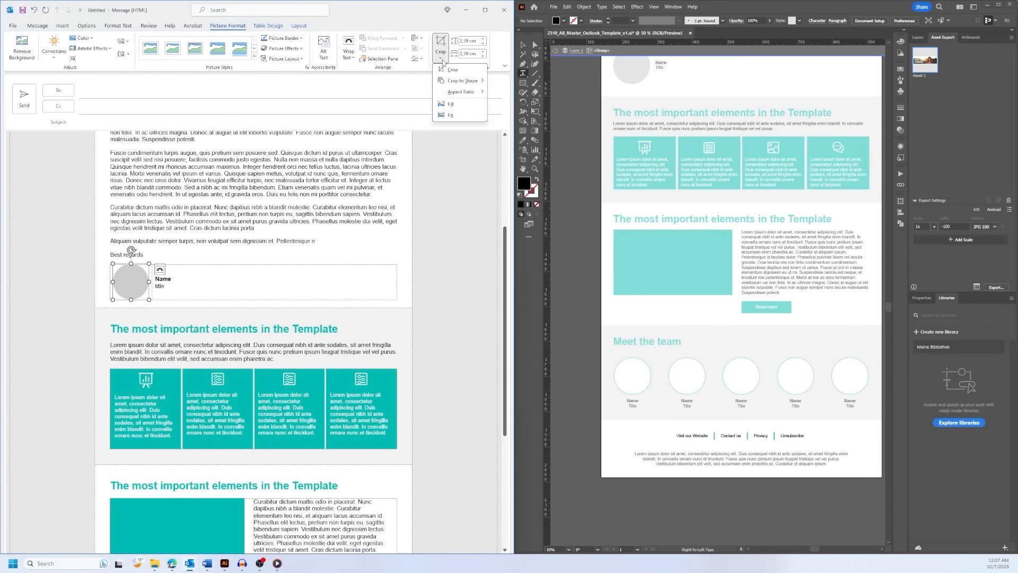
mouse_move(475, 93)
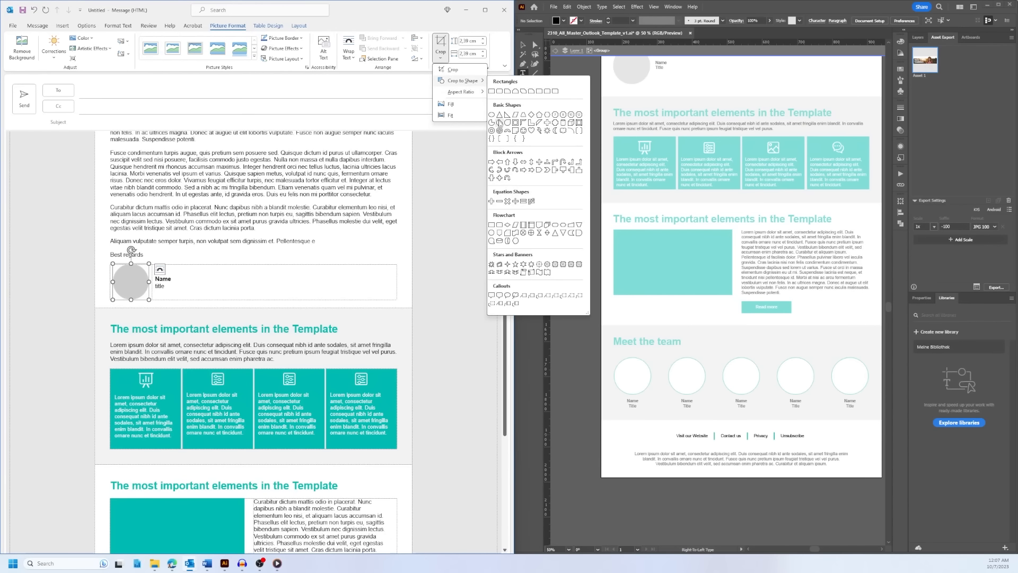
click(499, 122)
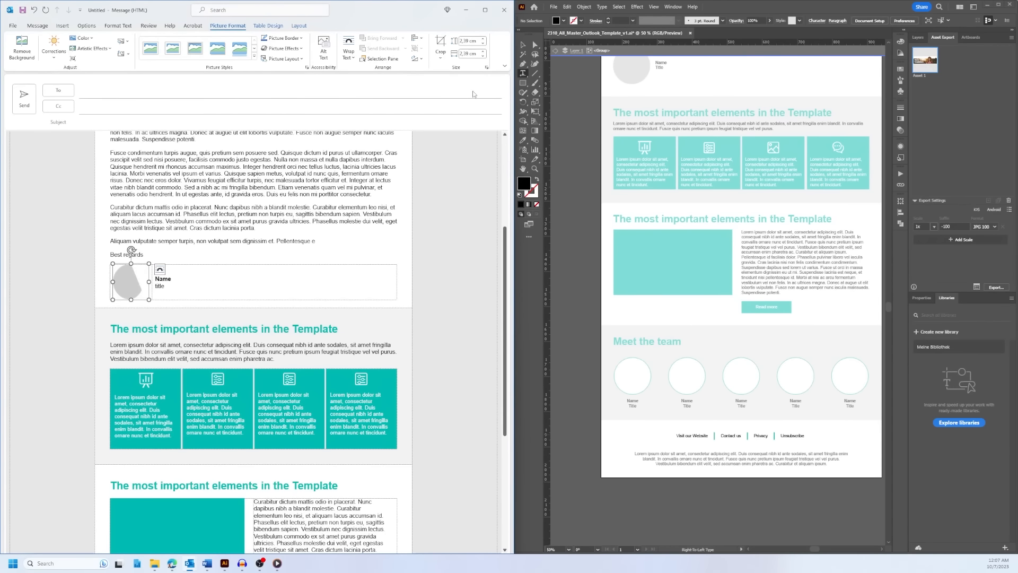
click(444, 55)
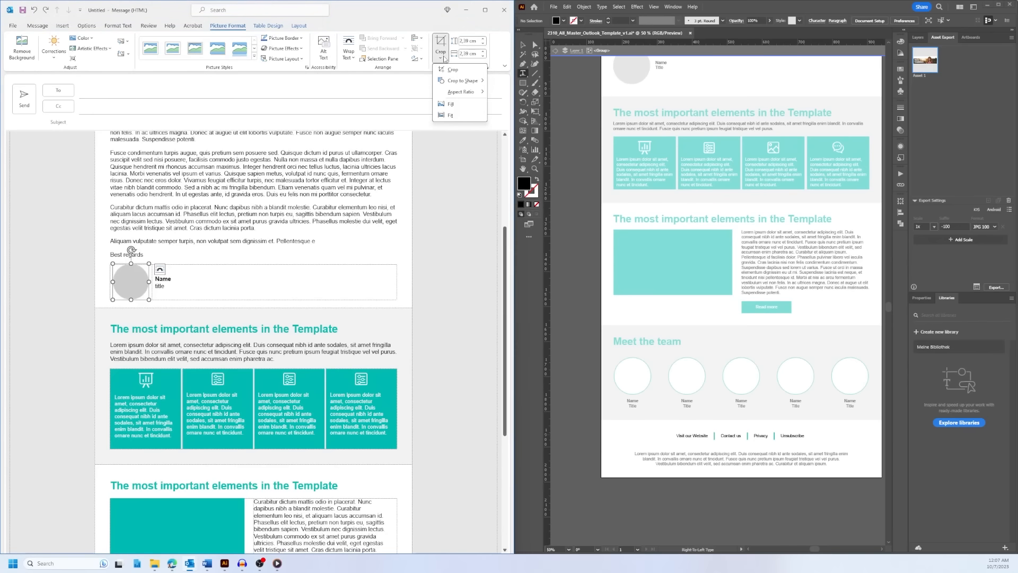
mouse_move(477, 87)
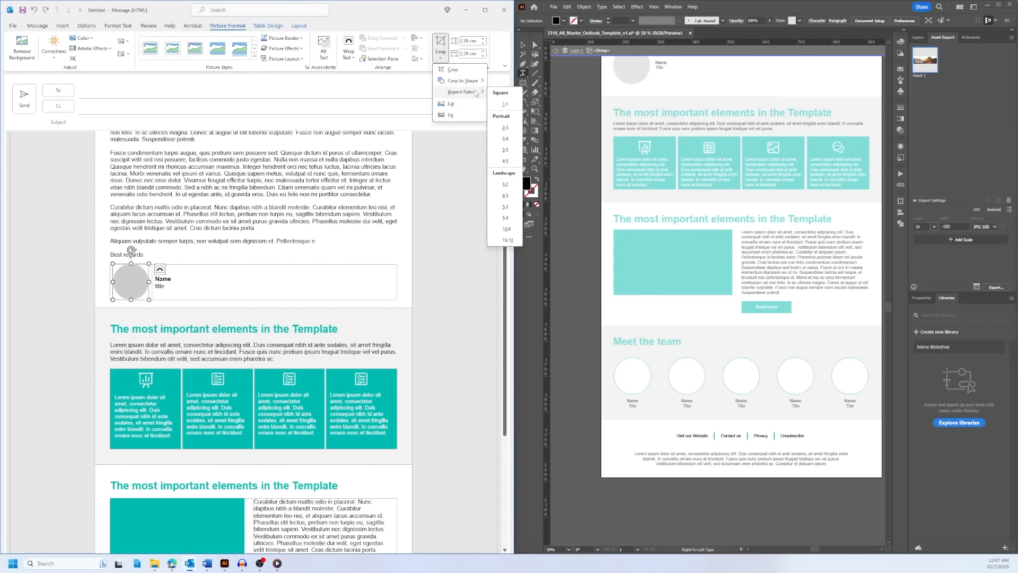
mouse_move(446, 82)
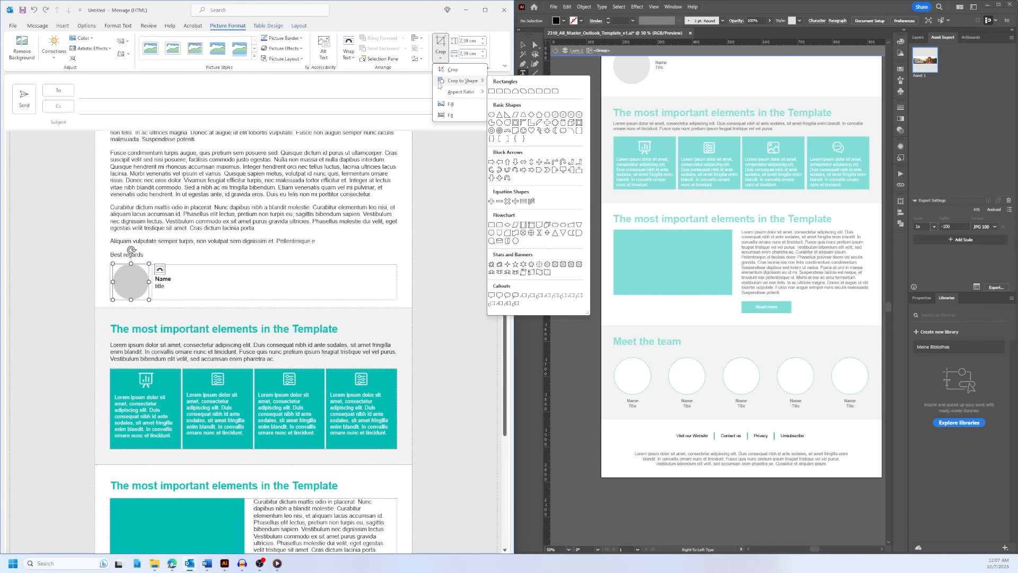
click(290, 48)
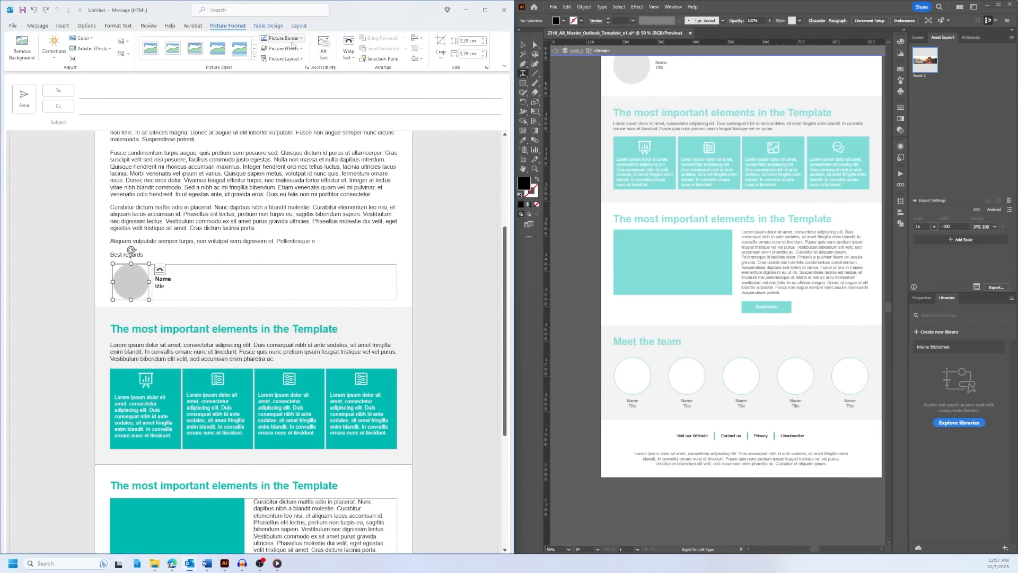
Give the round profile picture an Orange, Accent 2 border and deselect it.
click(292, 38)
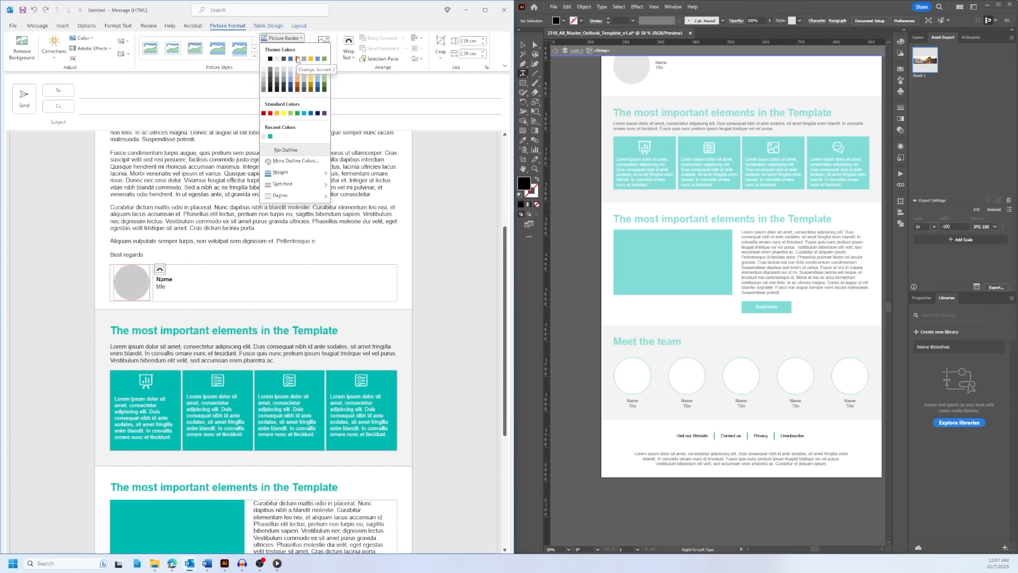
click(298, 59)
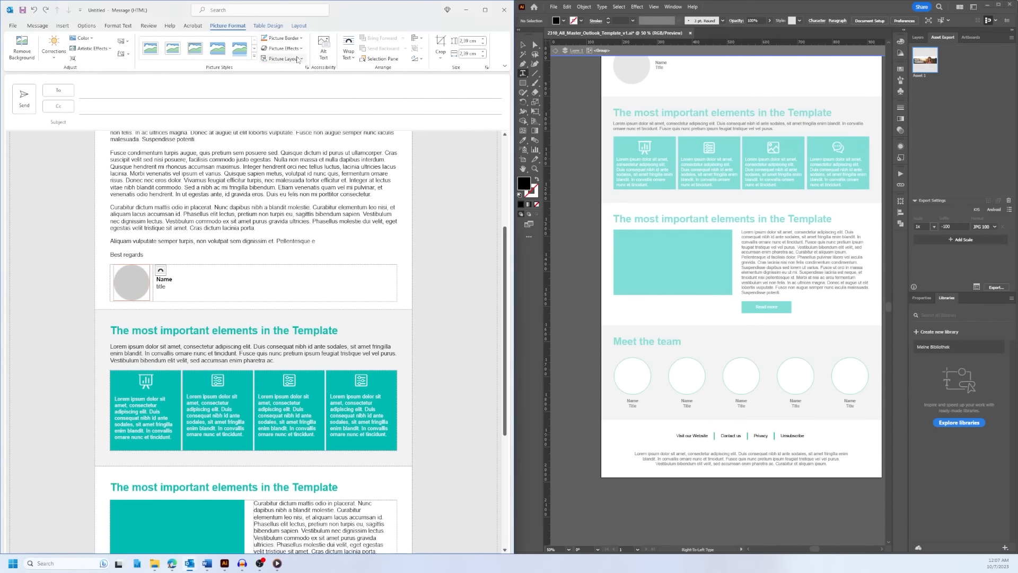
click(171, 280)
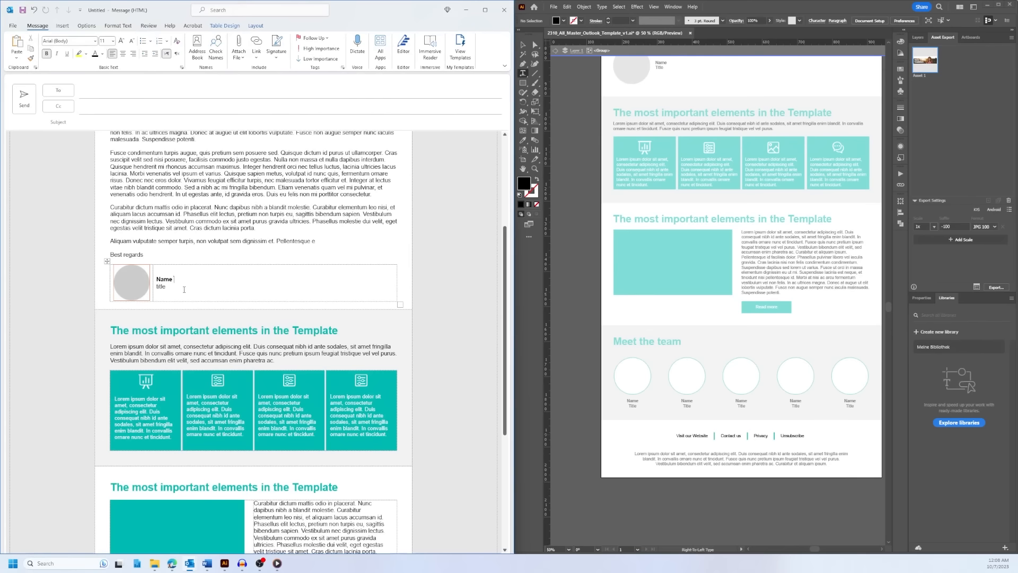
Crop the round profile picture beside the name to a 1:1 square aspect ratio and deselect it.
click(141, 277)
click(166, 286)
click(137, 270)
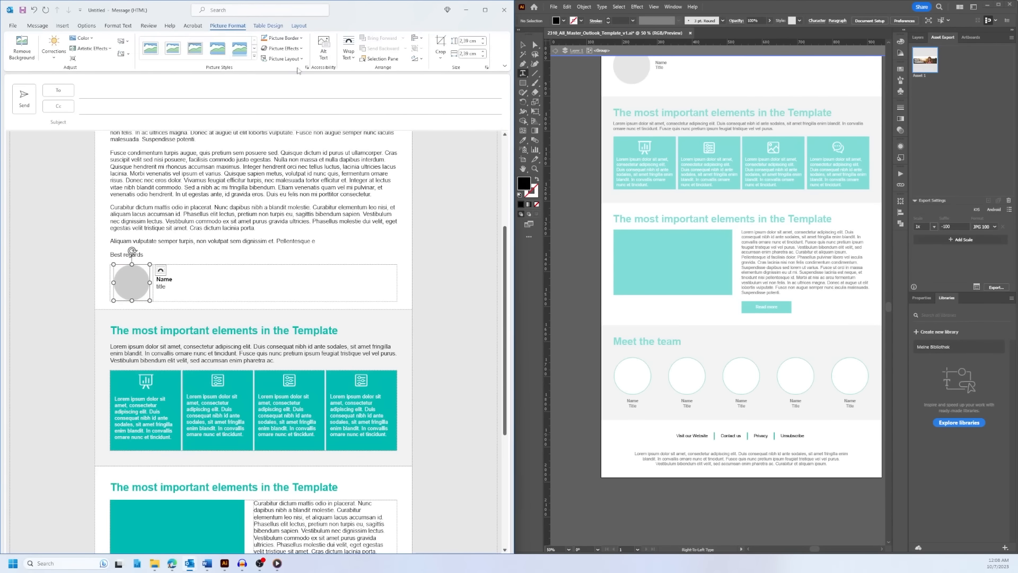
click(441, 53)
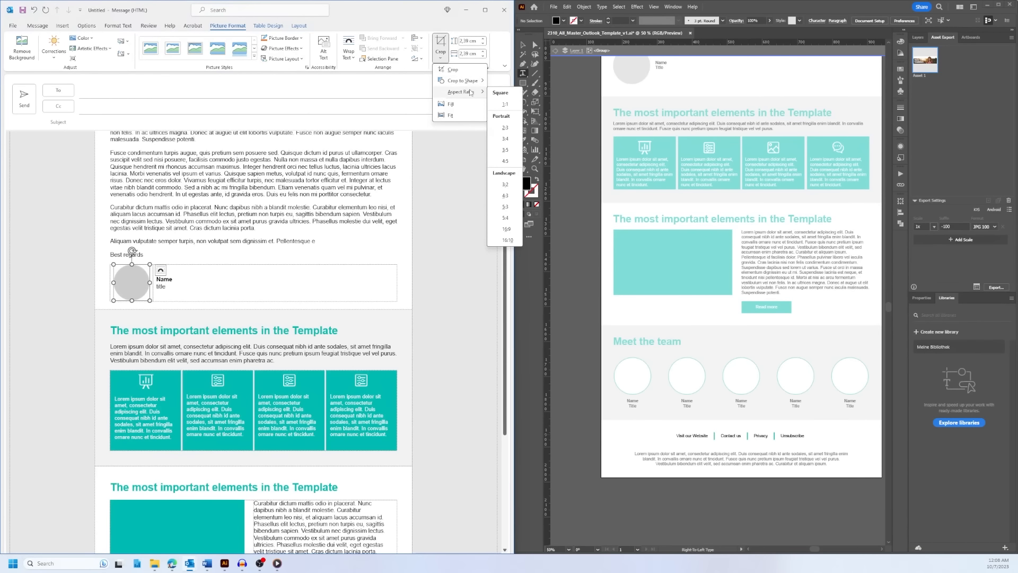
click(501, 106)
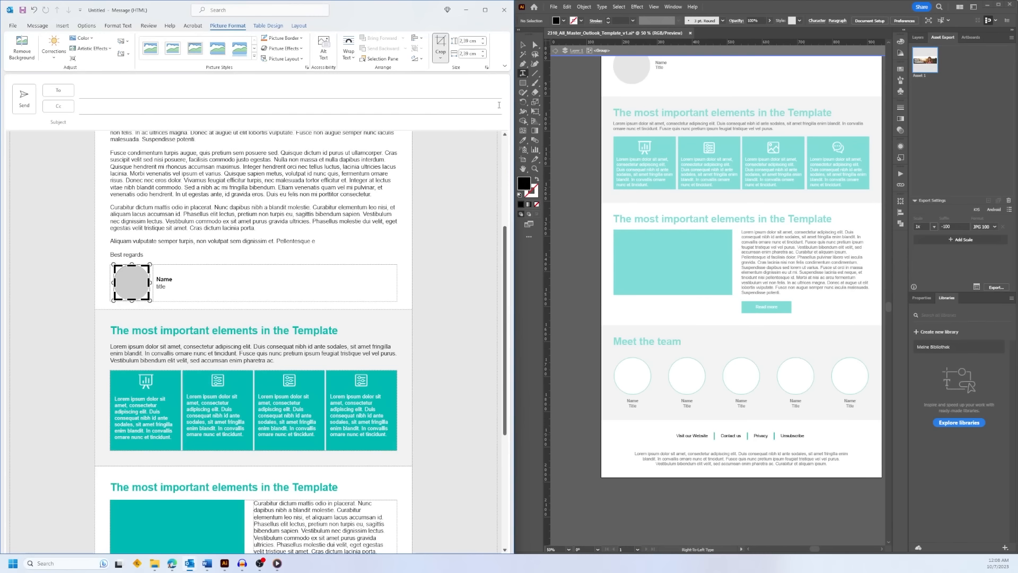
click(340, 166)
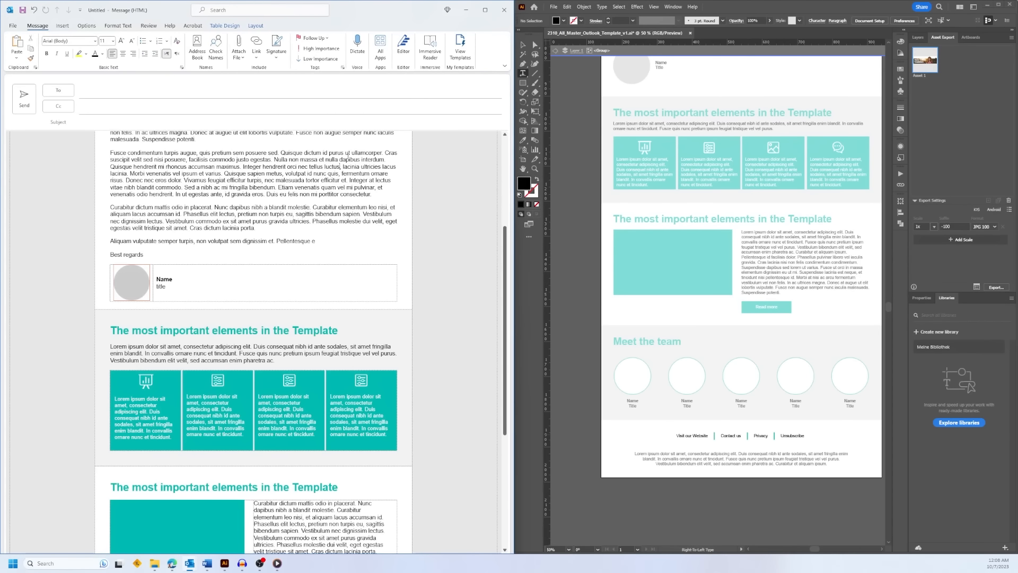
Crop the profile picture below "Best regards" to the Oval basic shape and deselect it.
click(137, 279)
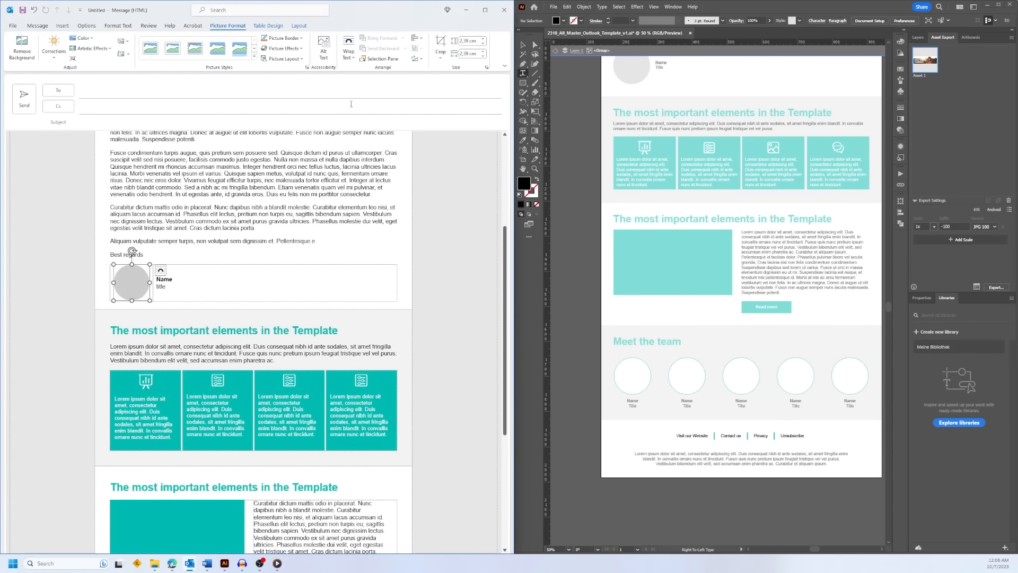
click(442, 61)
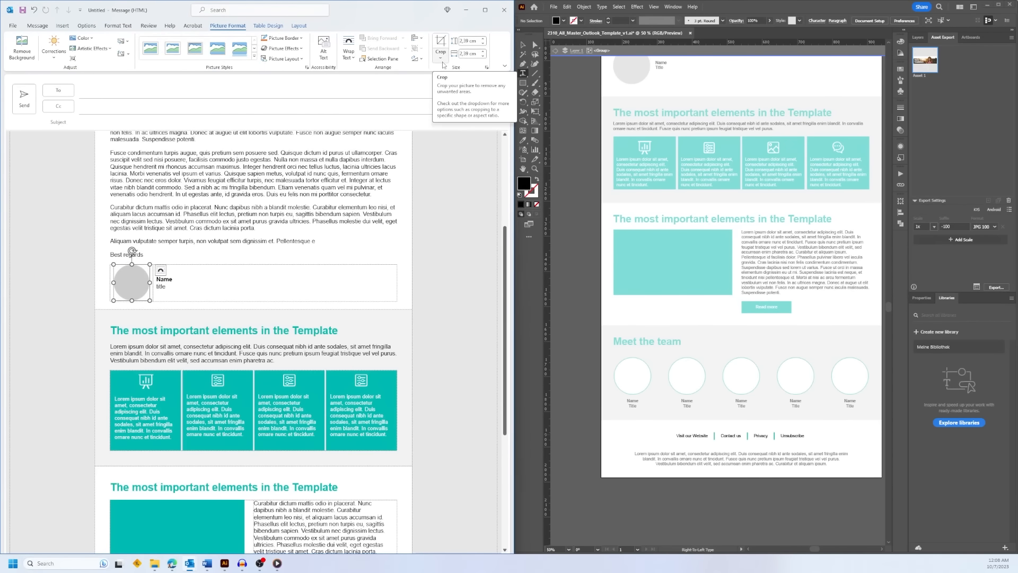
mouse_move(473, 83)
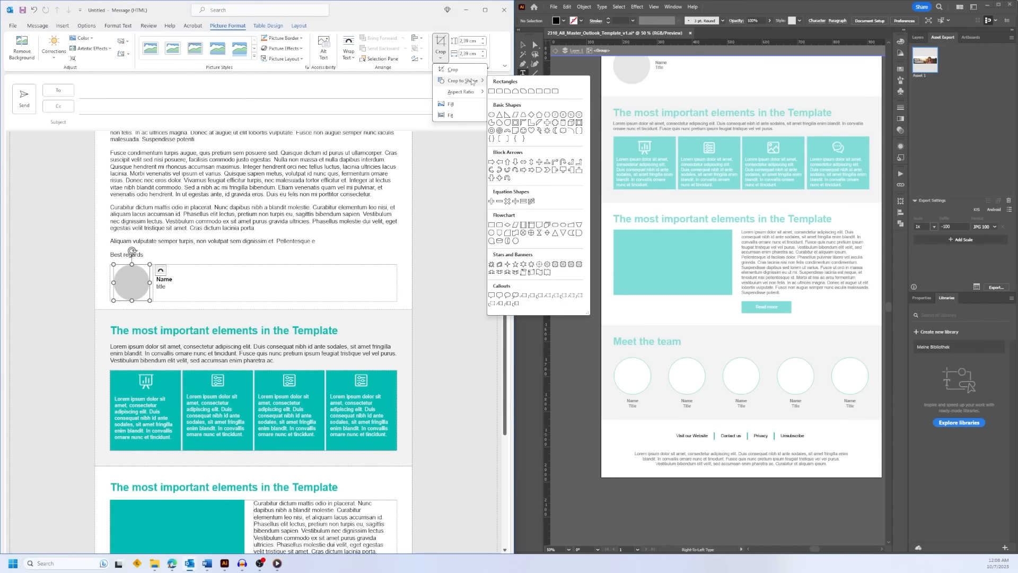
click(492, 115)
click(303, 224)
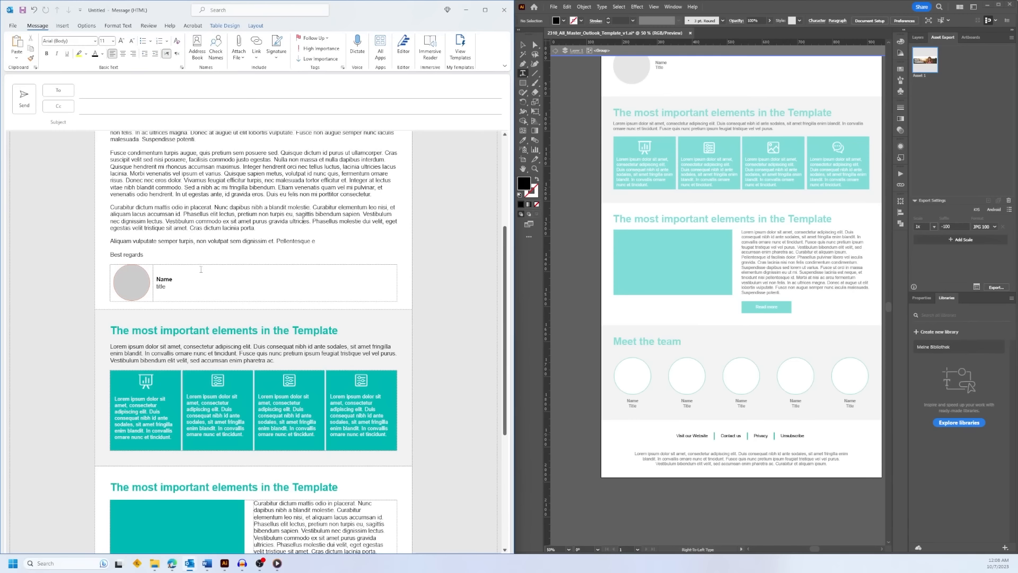
Look through the profile picture's colour saturation, tone and recolor variants and its sharpness and brightness corrections.
click(136, 279)
click(83, 38)
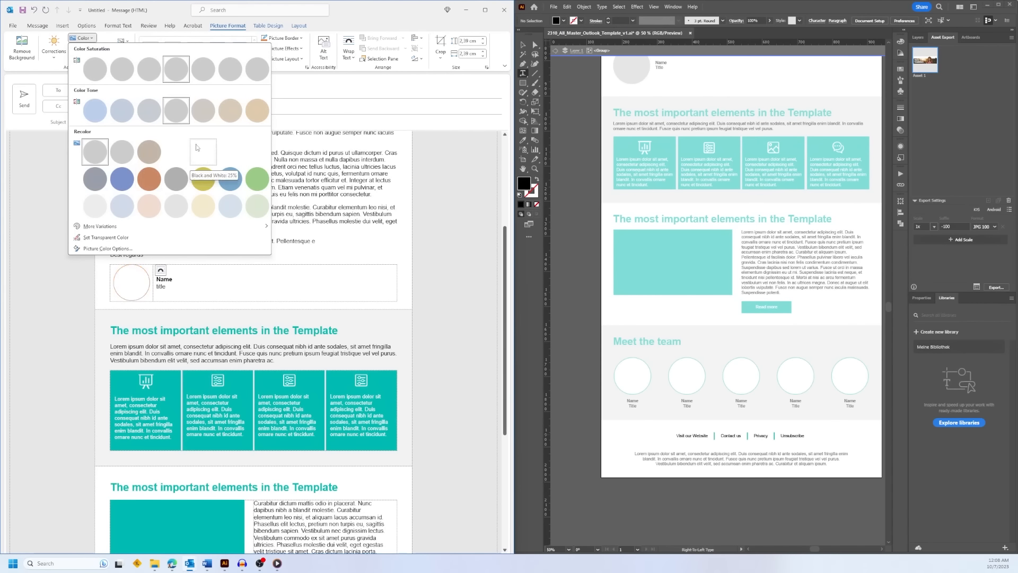
click(174, 77)
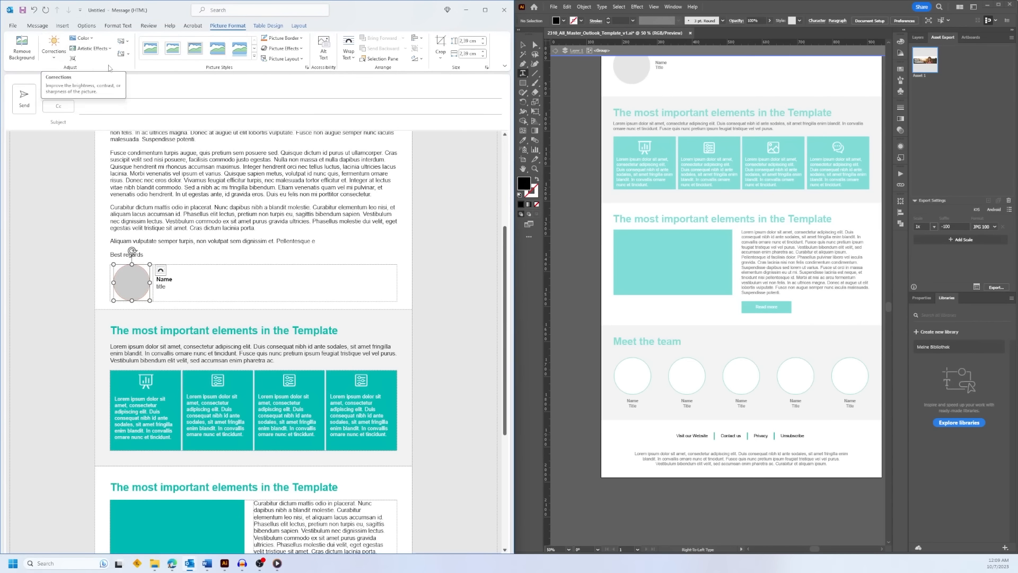
click(58, 61)
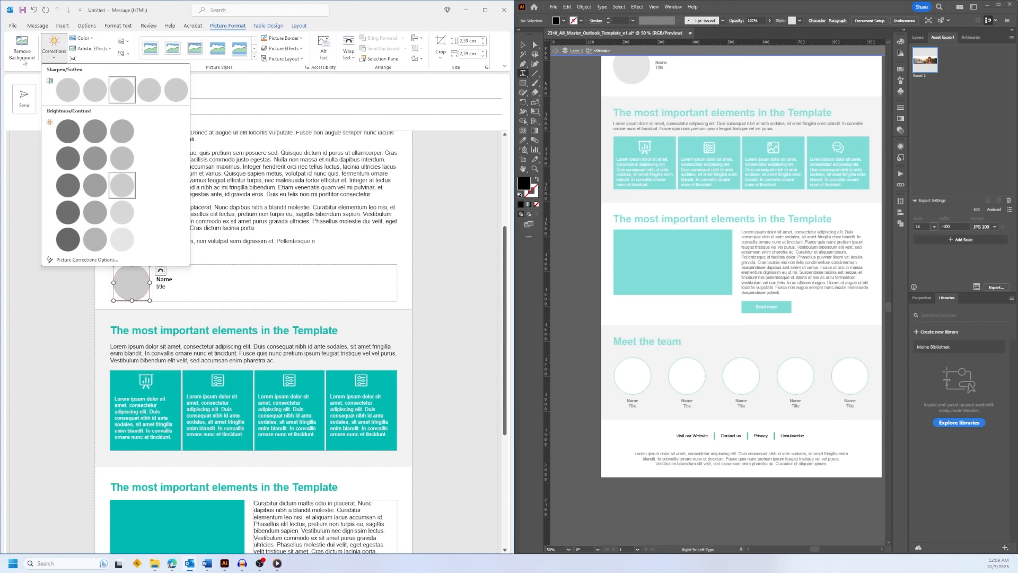
click(291, 142)
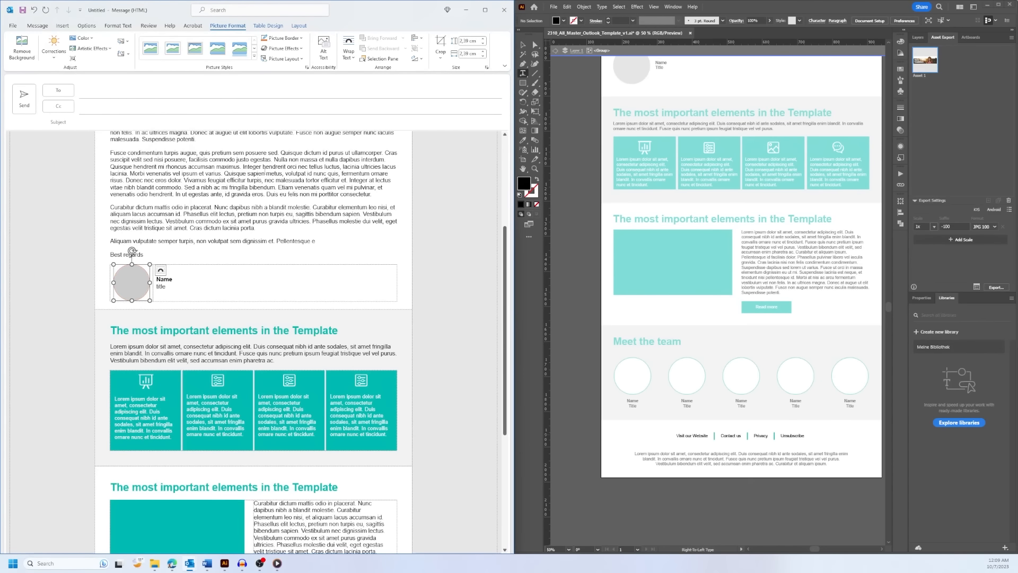
Set the profile picture's text wrapping to Square.
scroll(268, 194, up, 3)
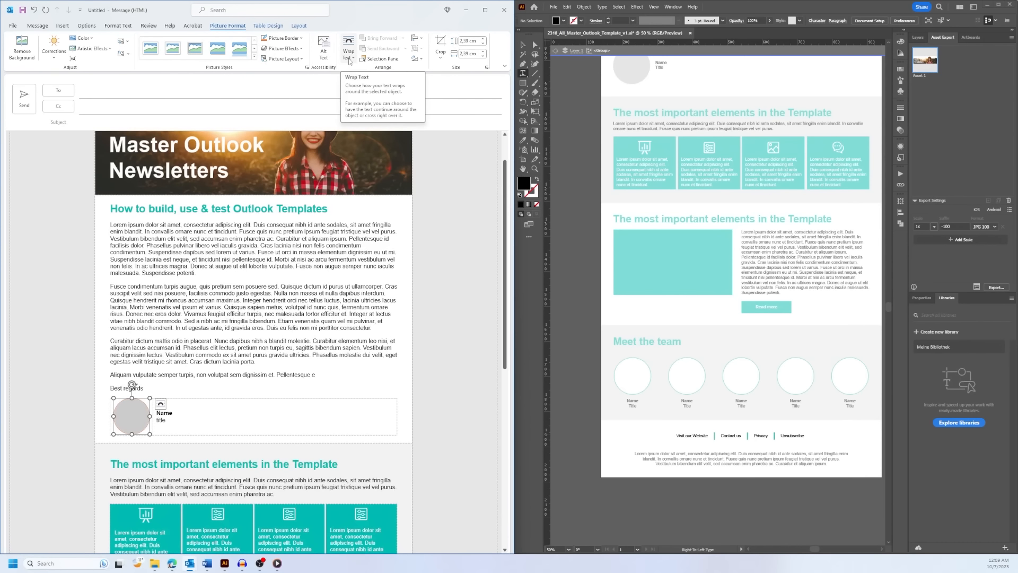
right_click(134, 426)
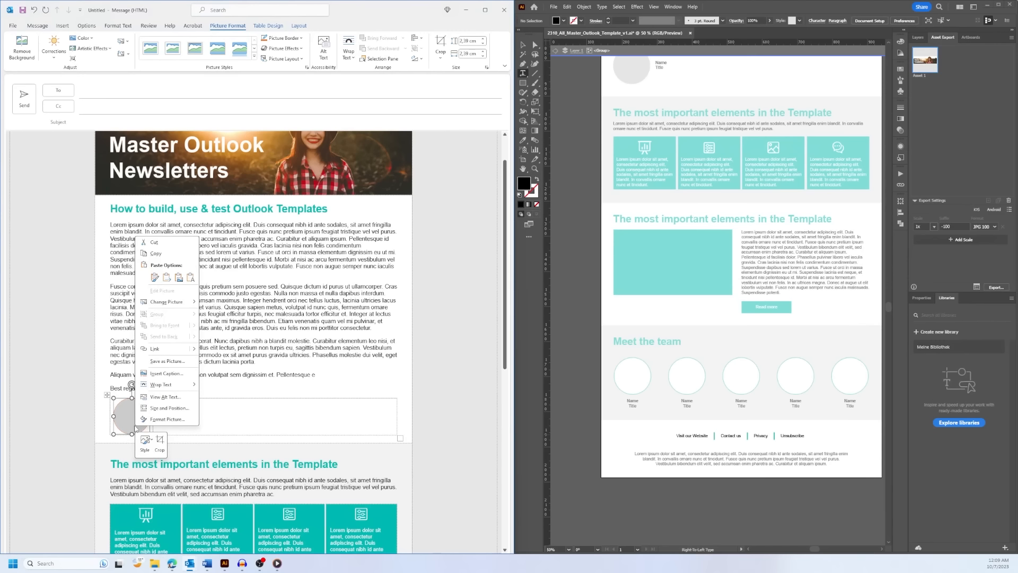
click(126, 420)
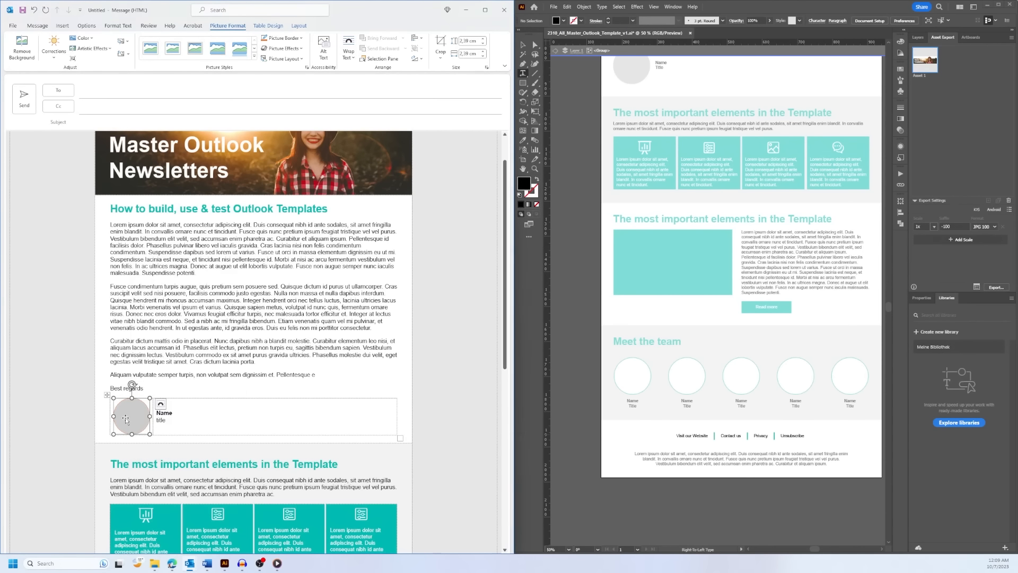
right_click(126, 420)
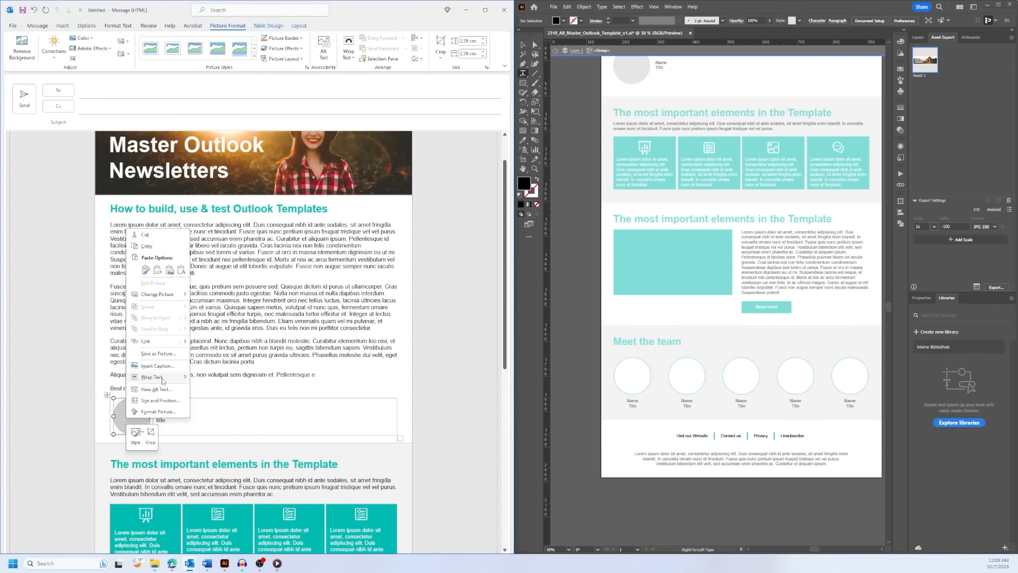
mouse_move(163, 381)
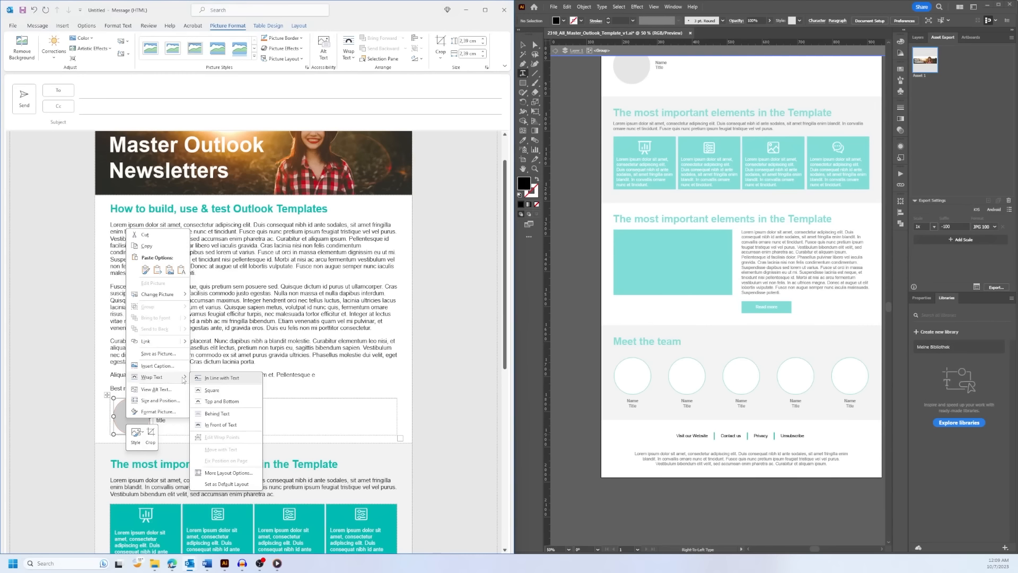
click(222, 380)
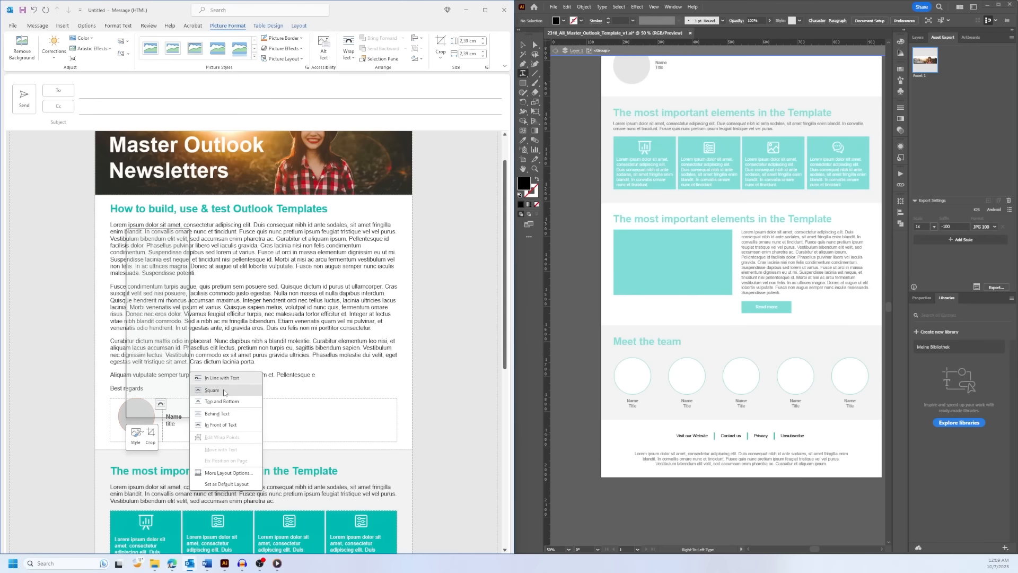
click(224, 391)
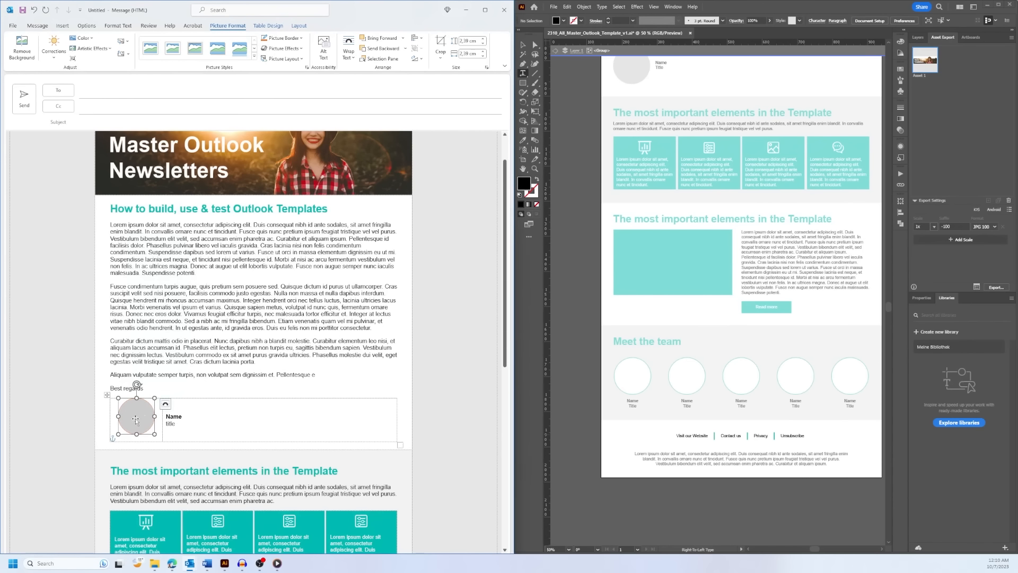
Move the profile picture up through the body paragraphs to test the wrapping, and return it to its cell beside the name.
drag(135, 419, 162, 326)
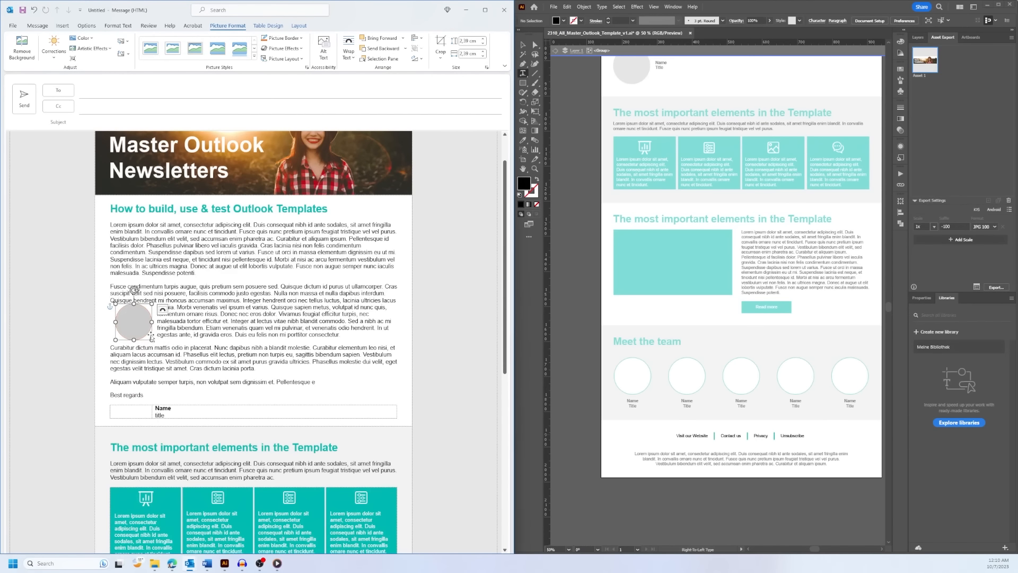
drag(192, 328, 161, 285)
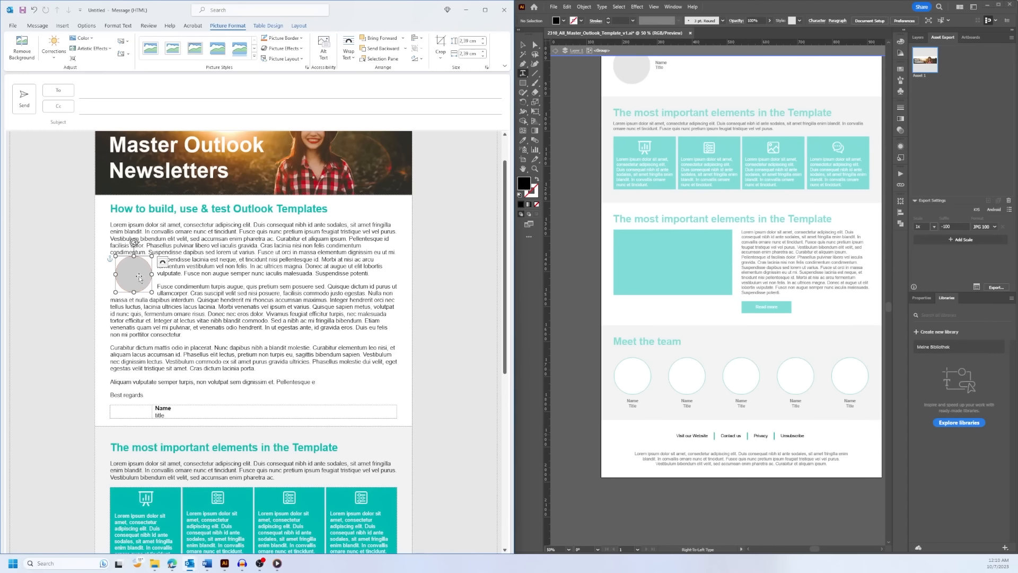
drag(139, 273, 139, 240)
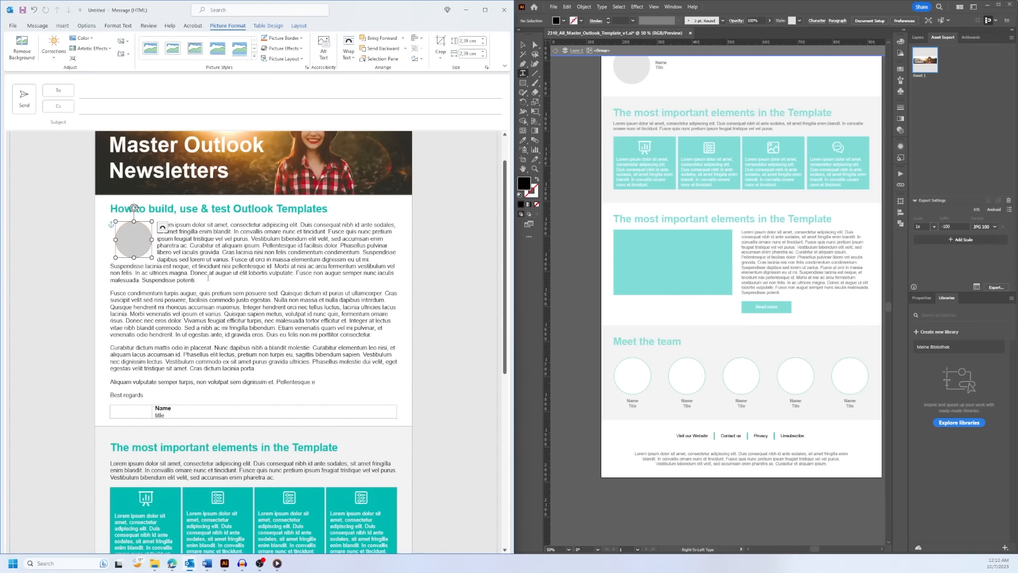
click(202, 261)
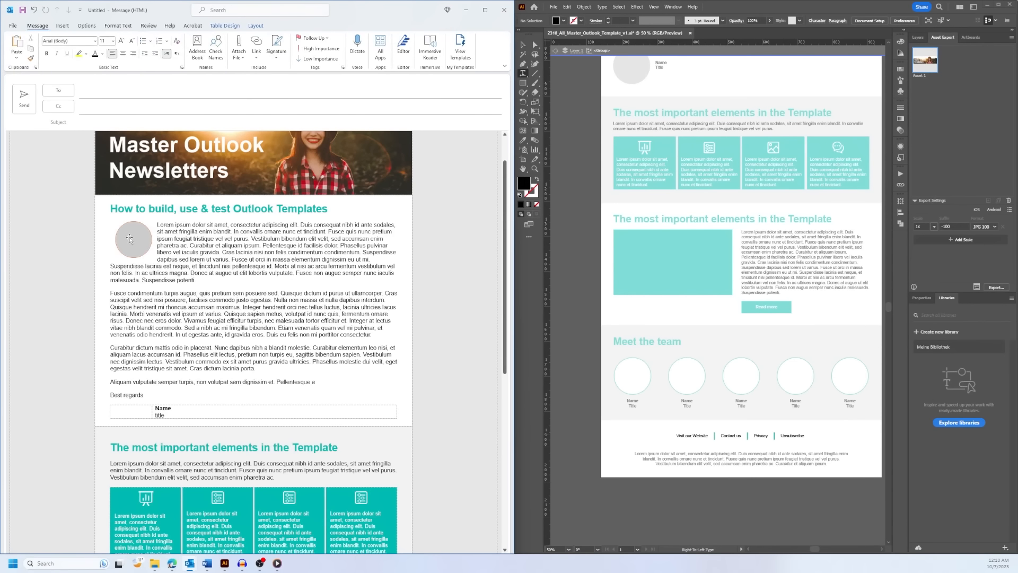
drag(130, 238, 127, 411)
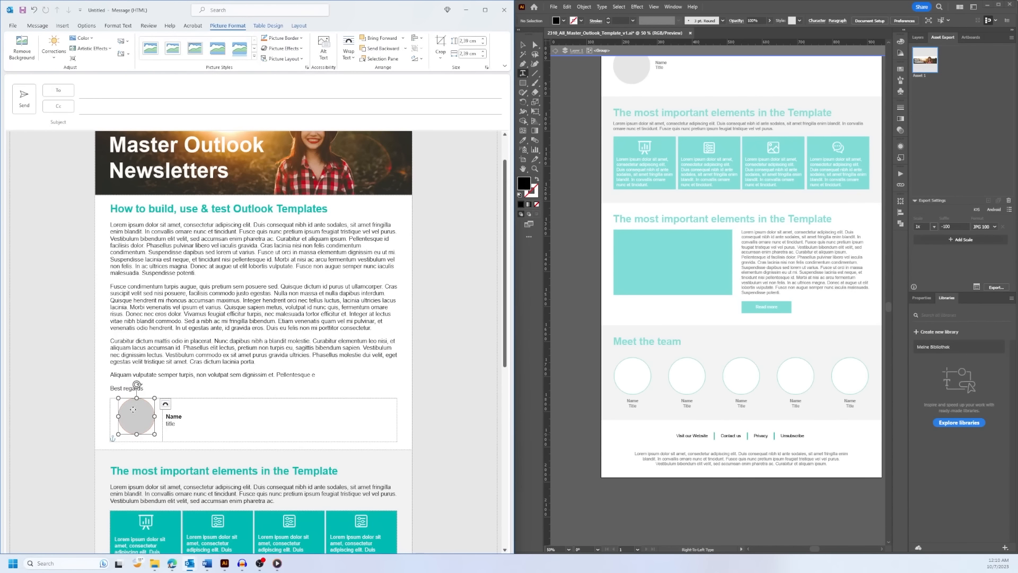
Set the profile picture's text wrapping to In Line with Text and deselect it.
right_click(133, 412)
mouse_move(168, 373)
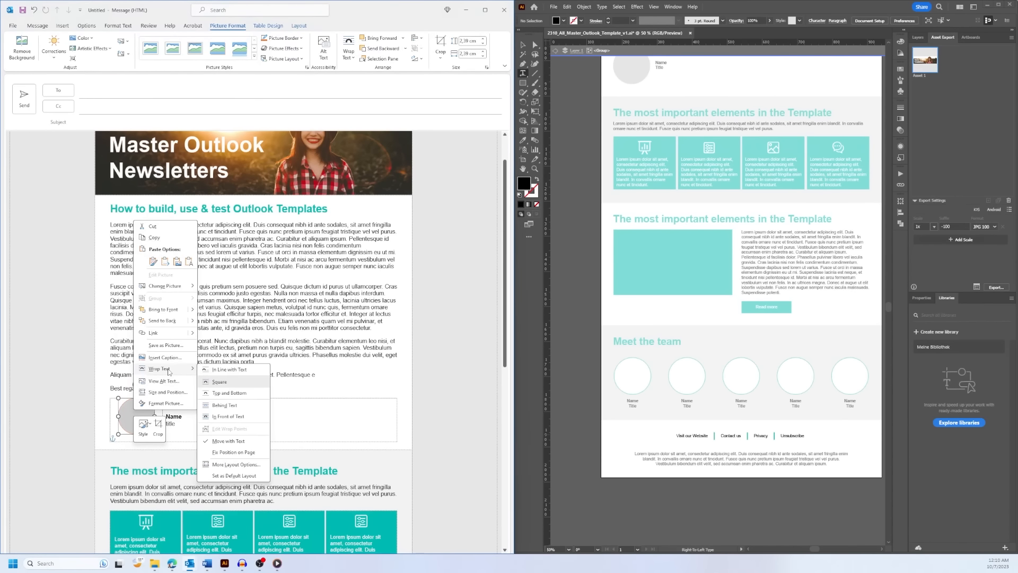
click(229, 369)
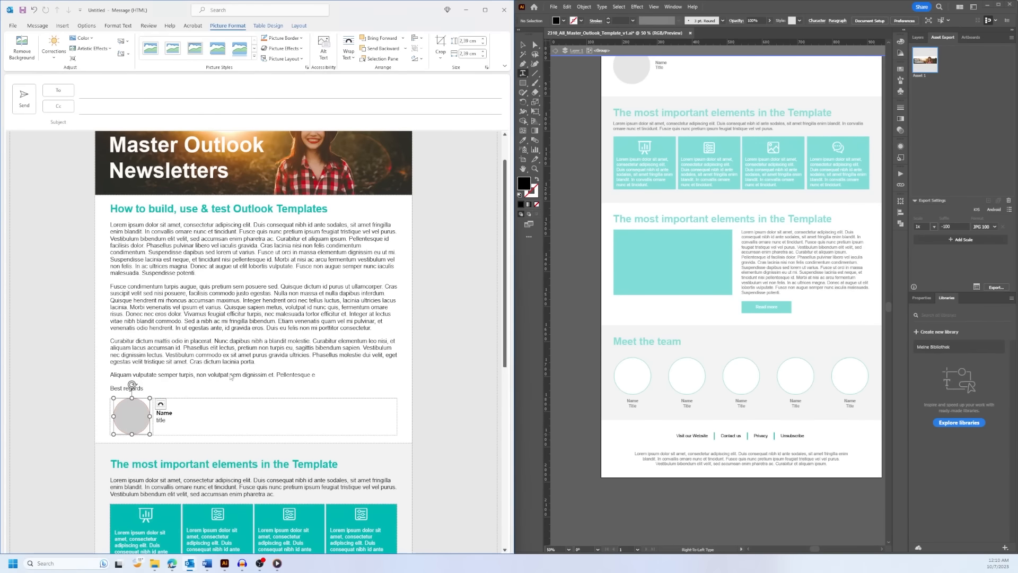
click(209, 407)
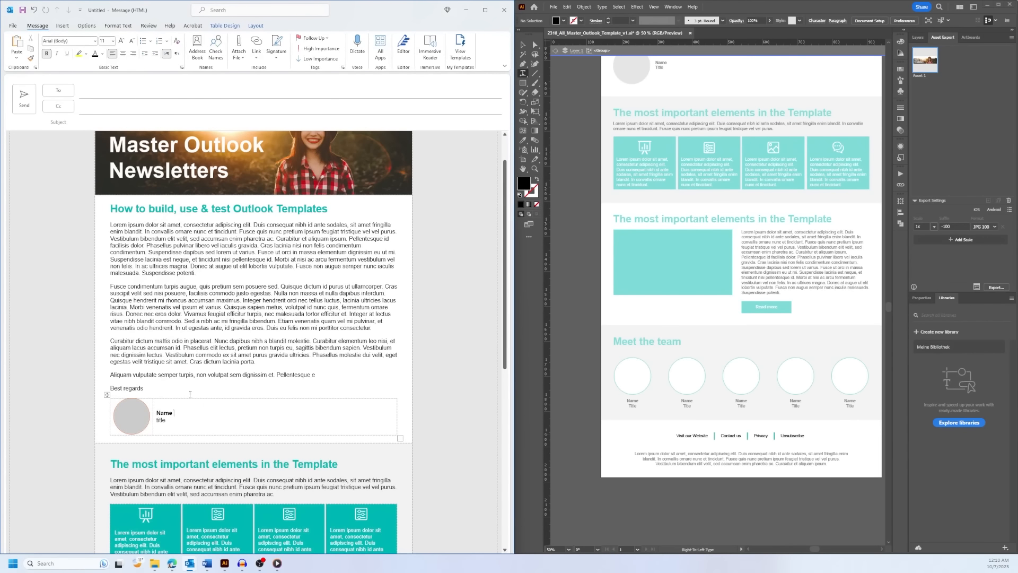
Review the whole email template from the header image down to the team section and footer.
click(186, 348)
scroll(233, 354, down, 10)
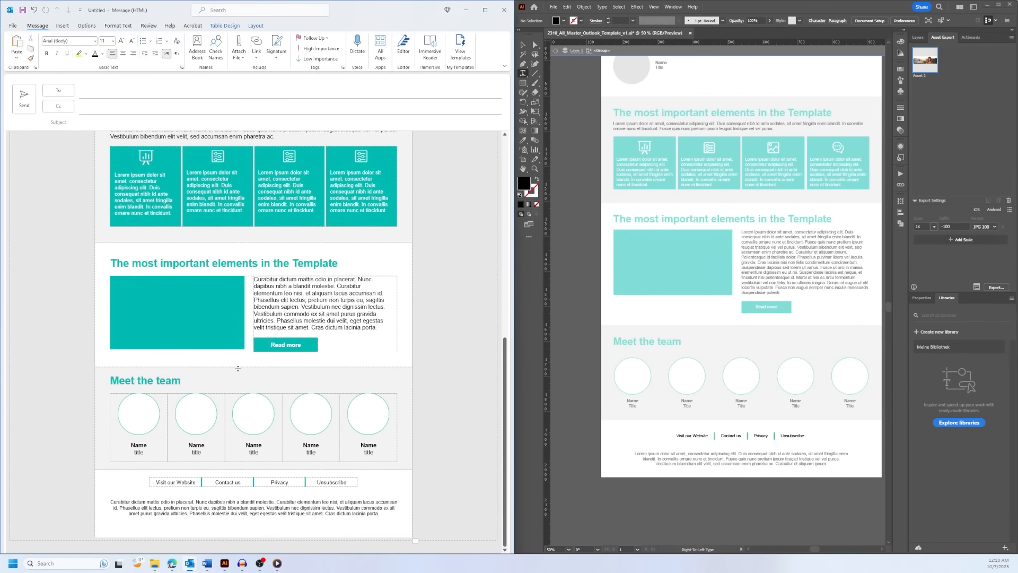
scroll(239, 361, up, 10)
scroll(244, 367, up, 3)
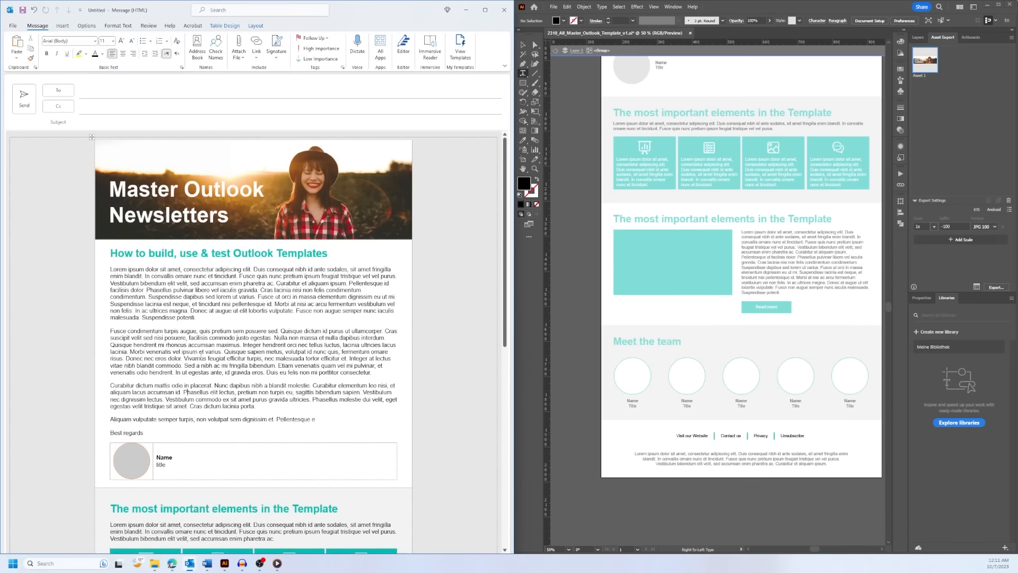
scroll(199, 355, down, 10)
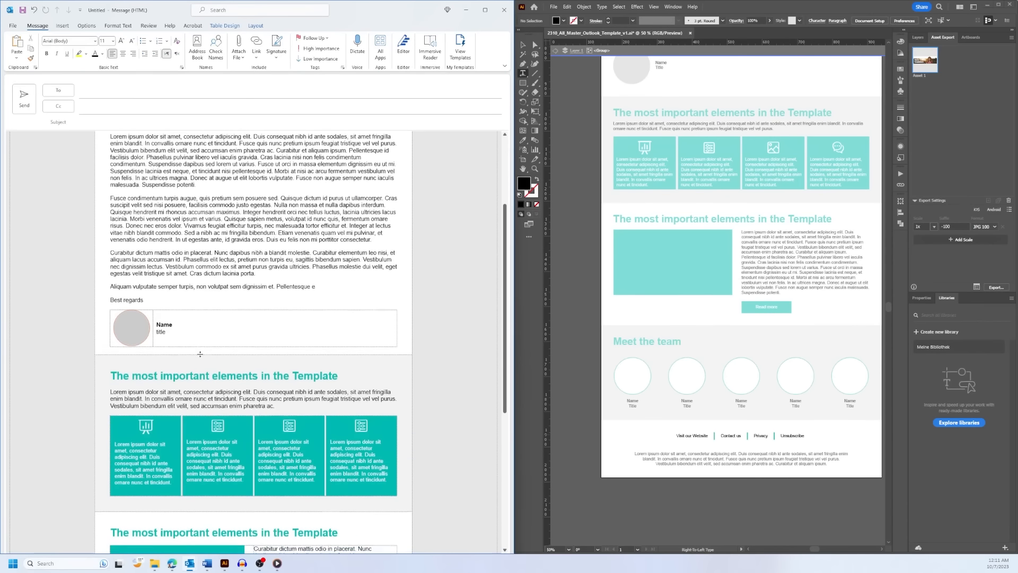
scroll(200, 354, down, 1)
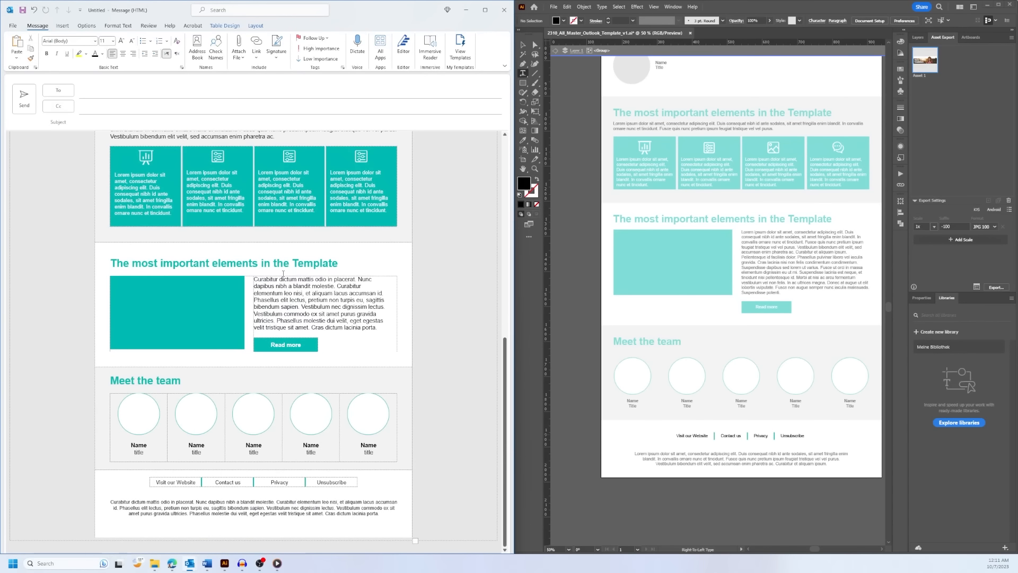
scroll(283, 274, up, 6)
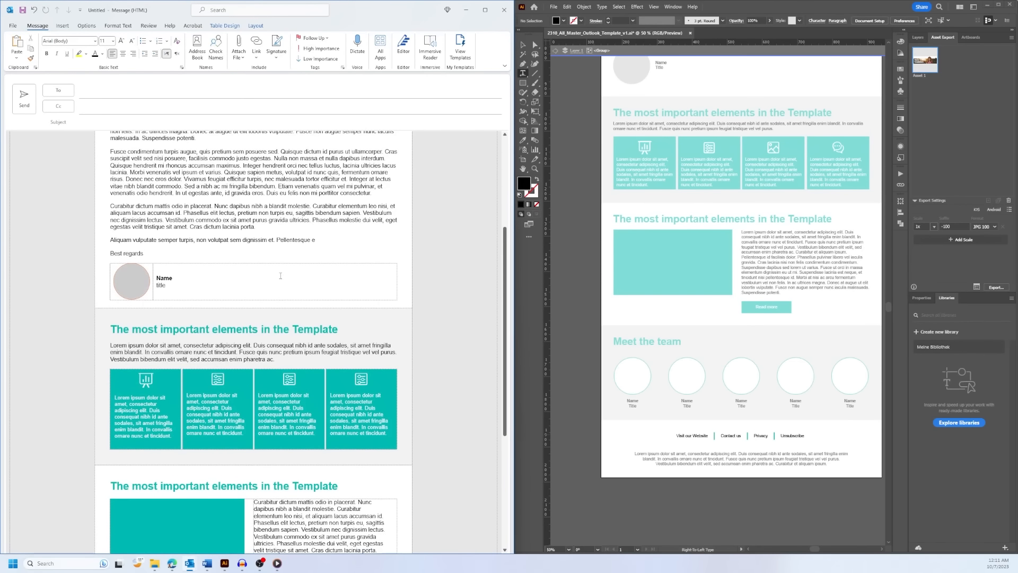
scroll(281, 276, up, 5)
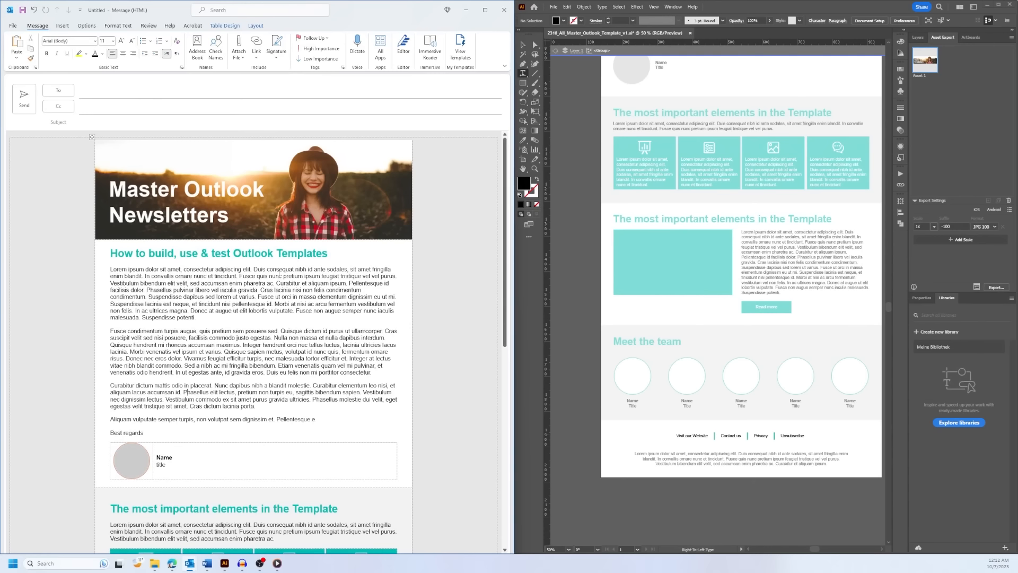
Start saving a copy of the finished message in the 04_layout folder with the file type Outlook Template (*.oft).
scroll(279, 273, down, 3)
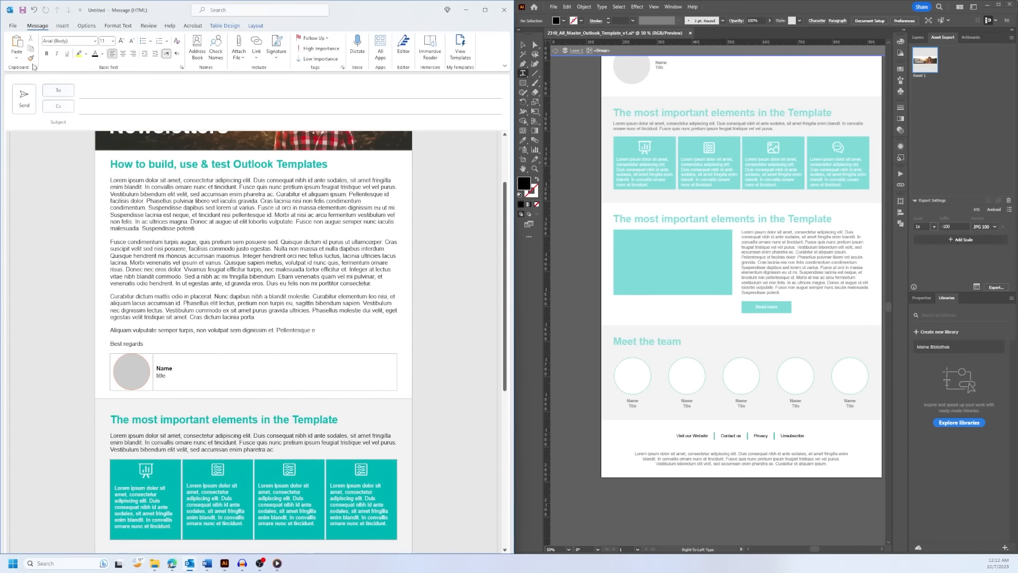
click(16, 28)
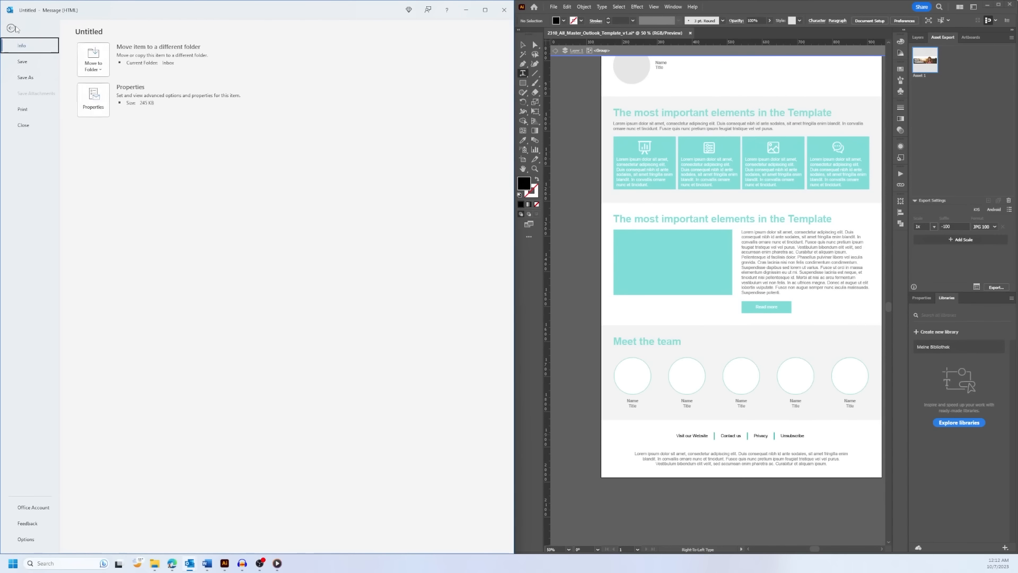
click(24, 79)
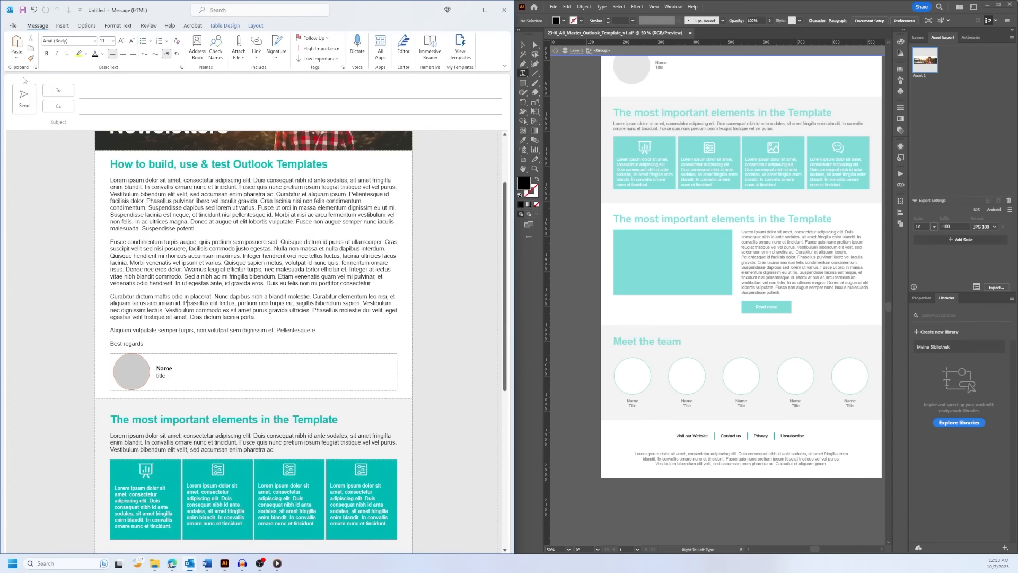
click(167, 333)
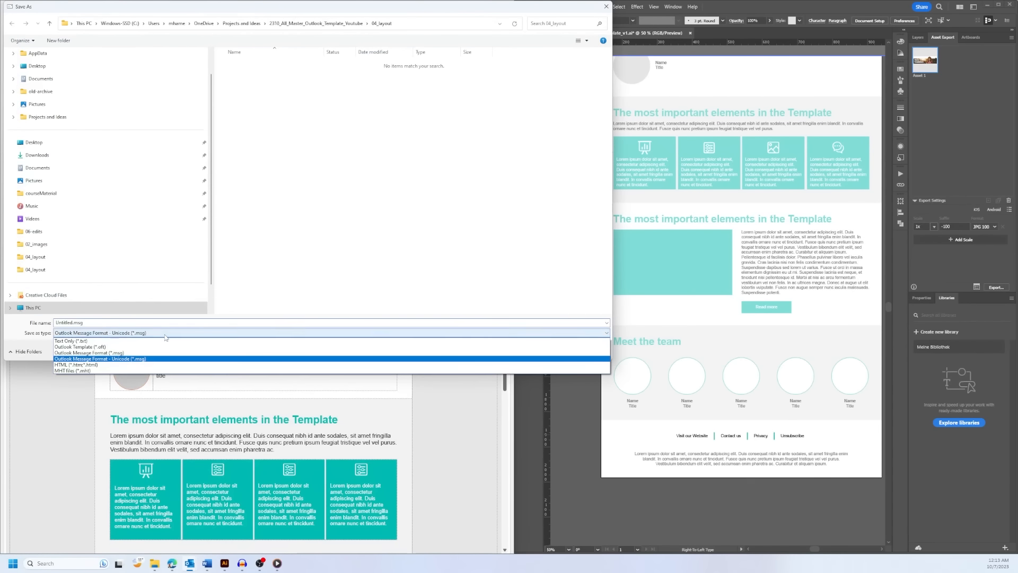
click(129, 348)
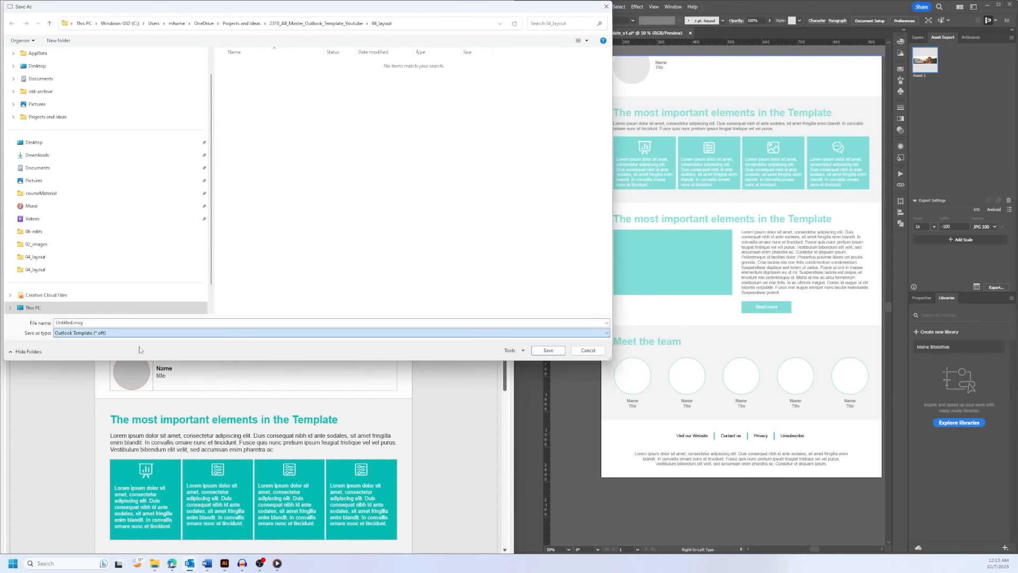
click(13, 24)
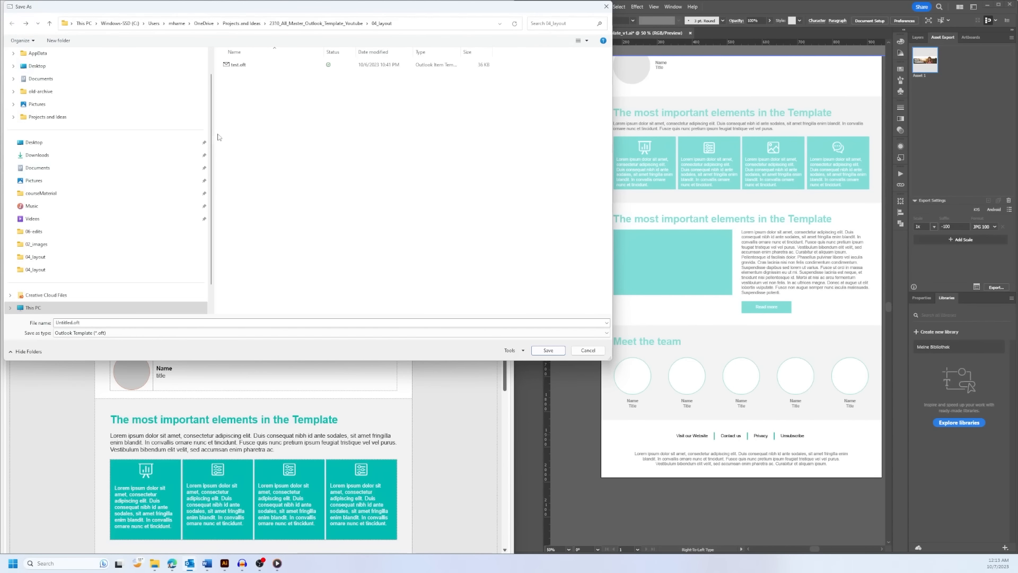
Name the template file test2 and save it.
double_click(73, 323)
click(72, 323)
drag(72, 322, 55, 325)
text(فثسف)
key(BackSpace)
key(BackSpace)
key(BackSpace)
key(BackSpace)
text(test2)
click(548, 350)
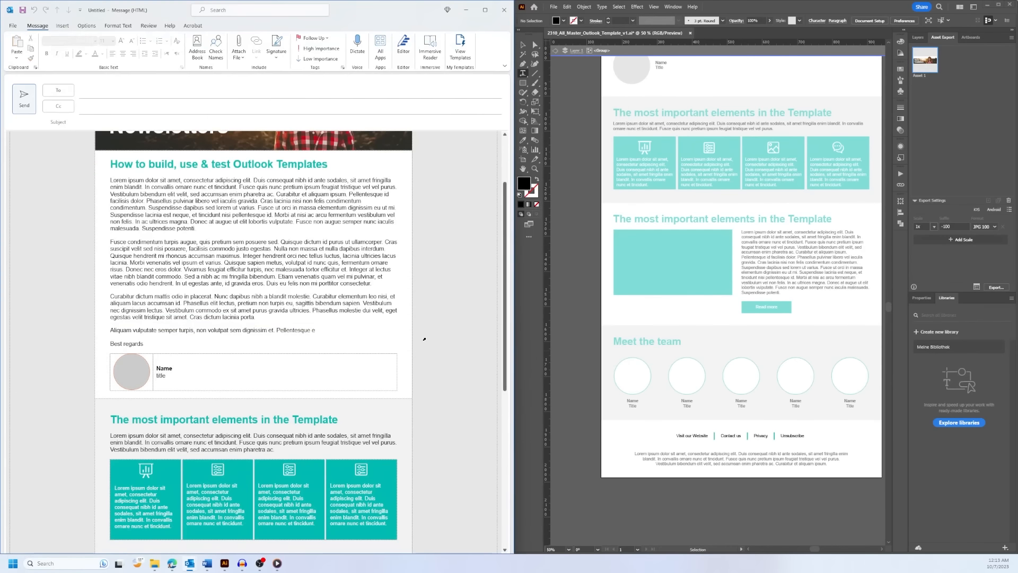
Check the lower sections of the email, switch to Illustrator and exit the group's isolation mode to compare the original layout.
click(314, 288)
scroll(313, 291, down, 5)
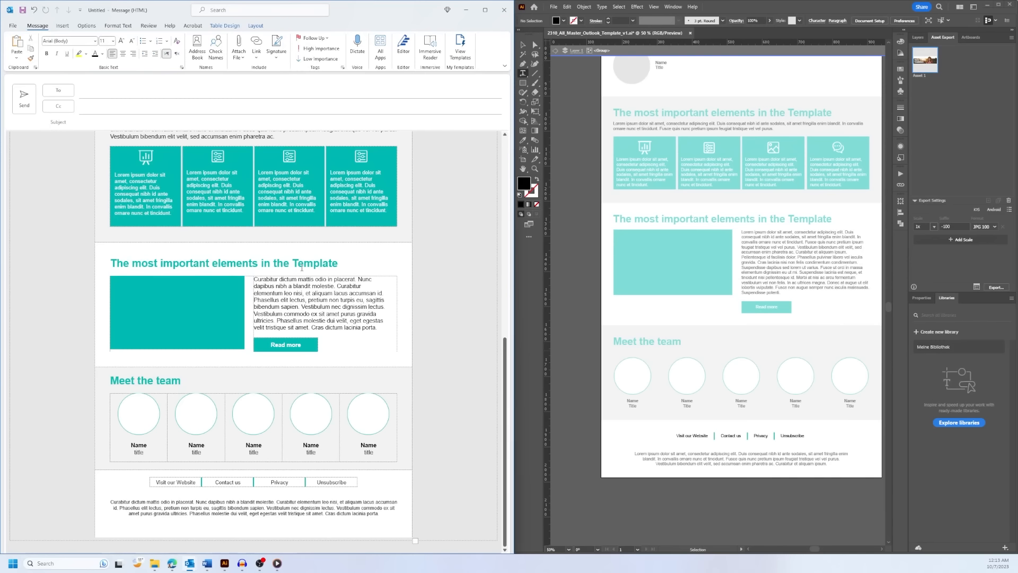
scroll(672, 286, up, 3)
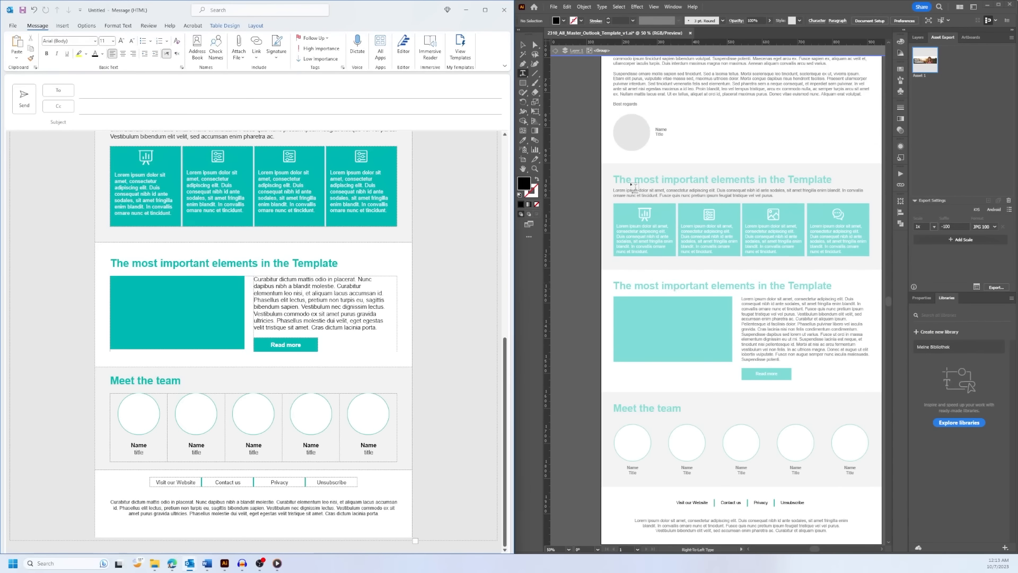
click(555, 51)
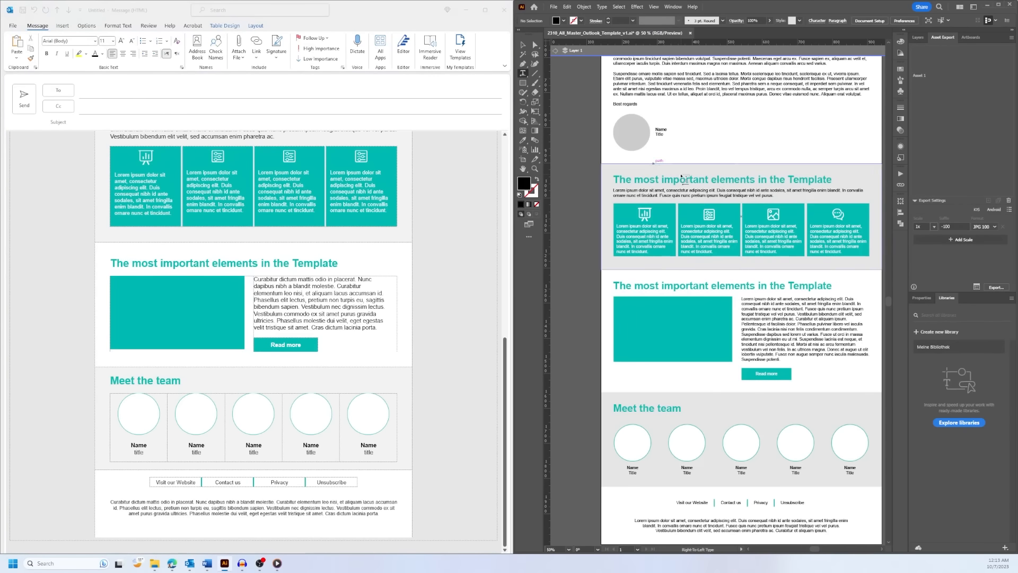
scroll(678, 151, up, 1)
scroll(678, 152, up, 4)
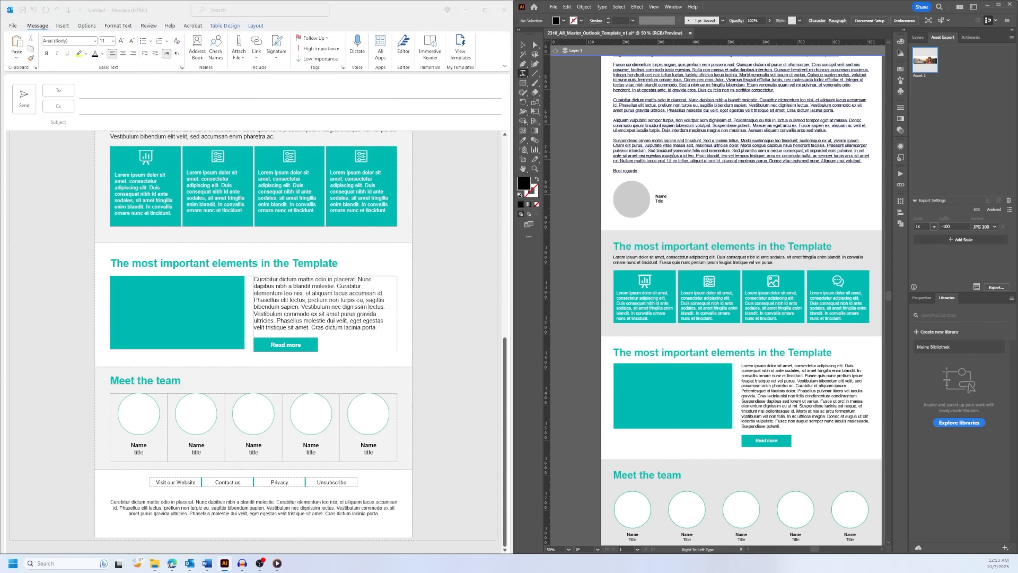
scroll(672, 153, up, 2)
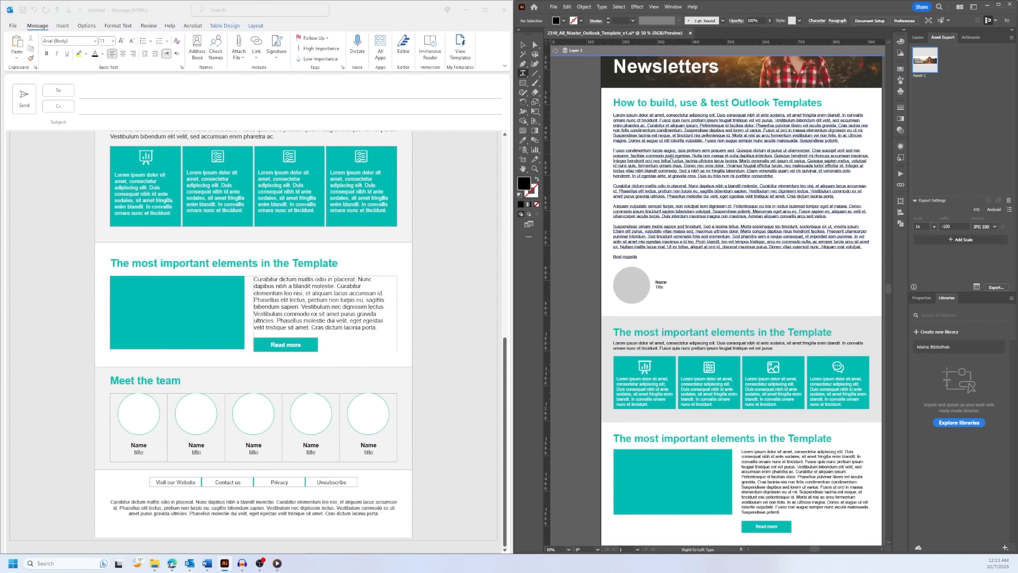